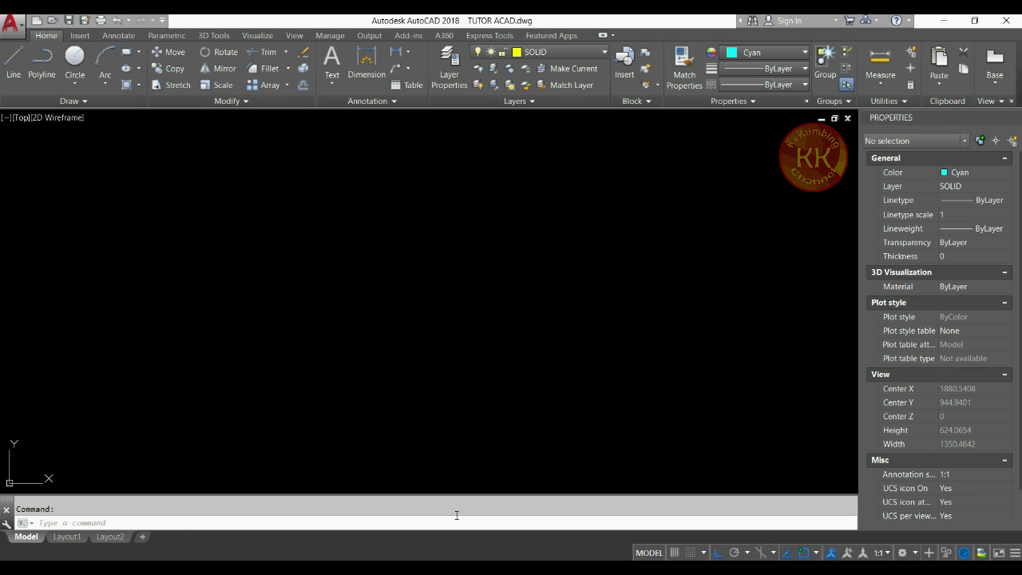
# - Switch to the Word document and review the Modify command list, including items 15 to 18 and the Erase entry
pyautogui.hotkey('alt', 'Tab')
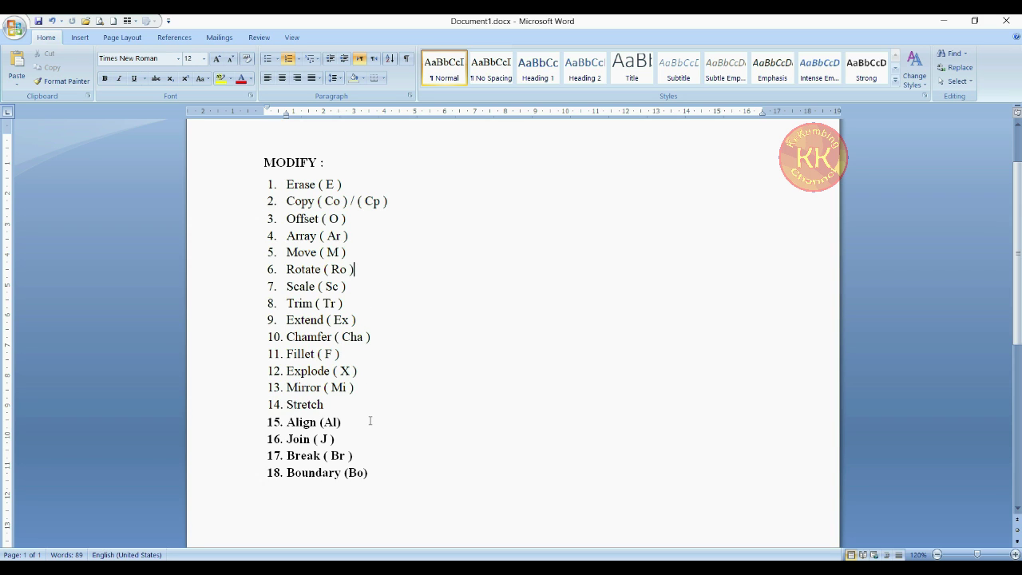
pyautogui.moveTo(234, 428); pyautogui.dragTo(229, 474)
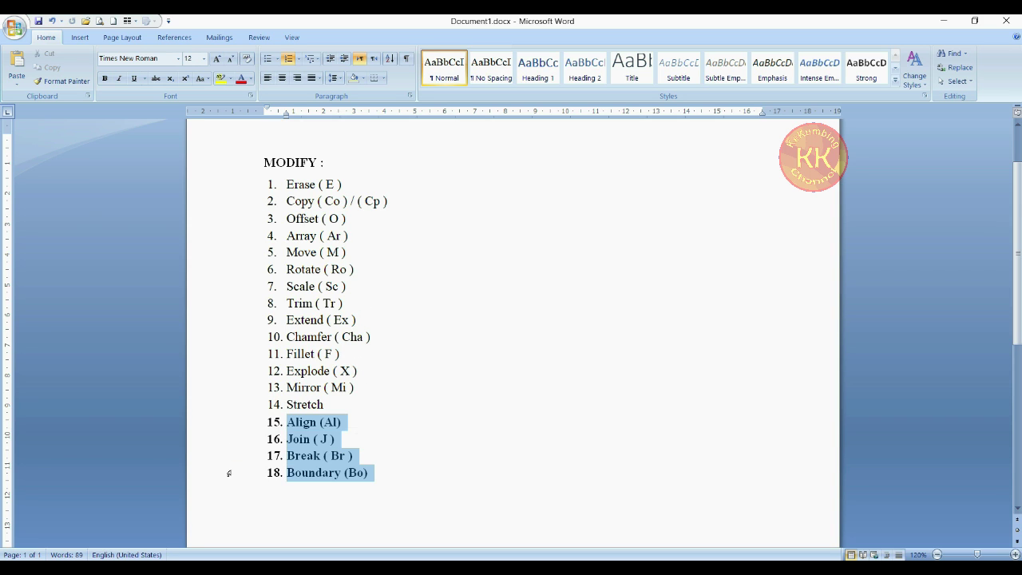
pyautogui.click(401, 477)
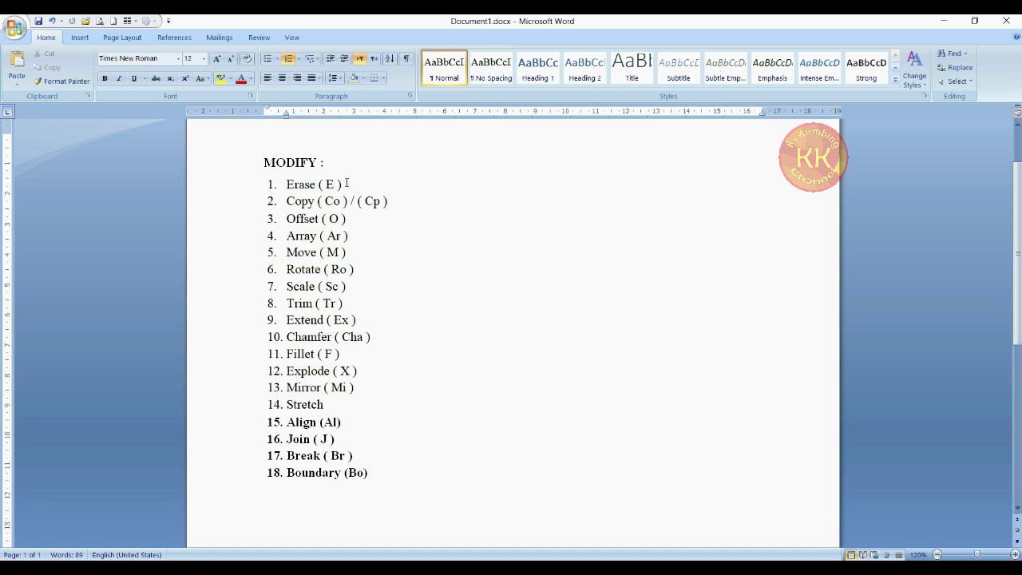
pyautogui.click(345, 184)
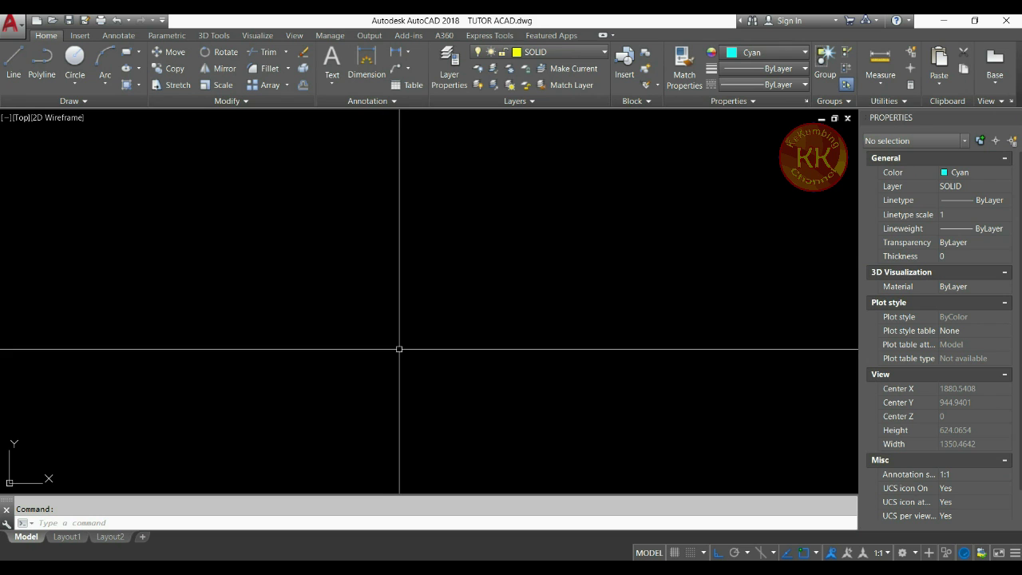
# - Erase the open elliptical arc above the hatched rectangles and pentagons in the AutoCAD drawing
pyautogui.scroll(-5, 398, 348)
pyautogui.scroll(5, 417, 308)
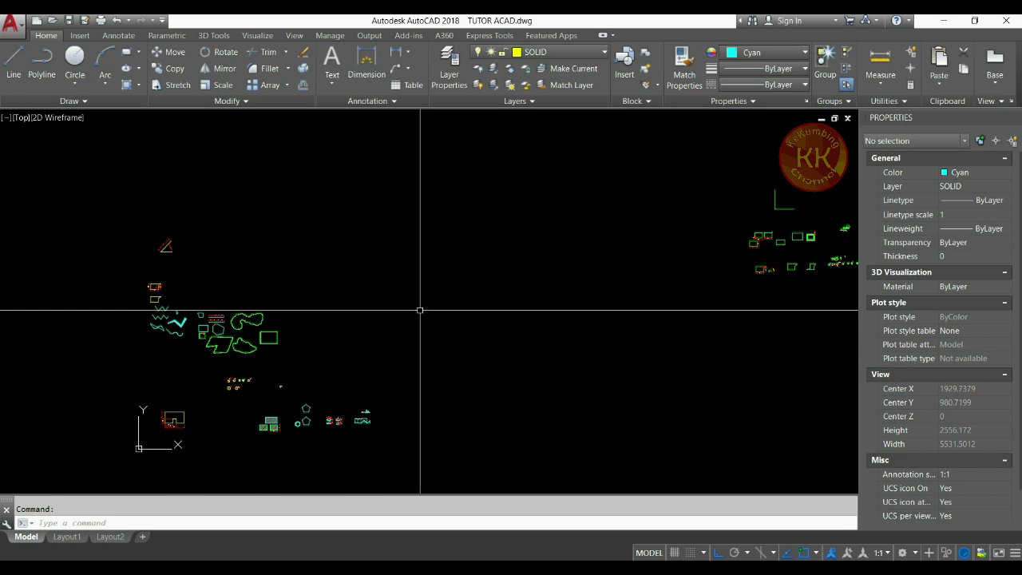
pyautogui.scroll(2, 359, 394)
pyautogui.scroll(-5, 187, 367)
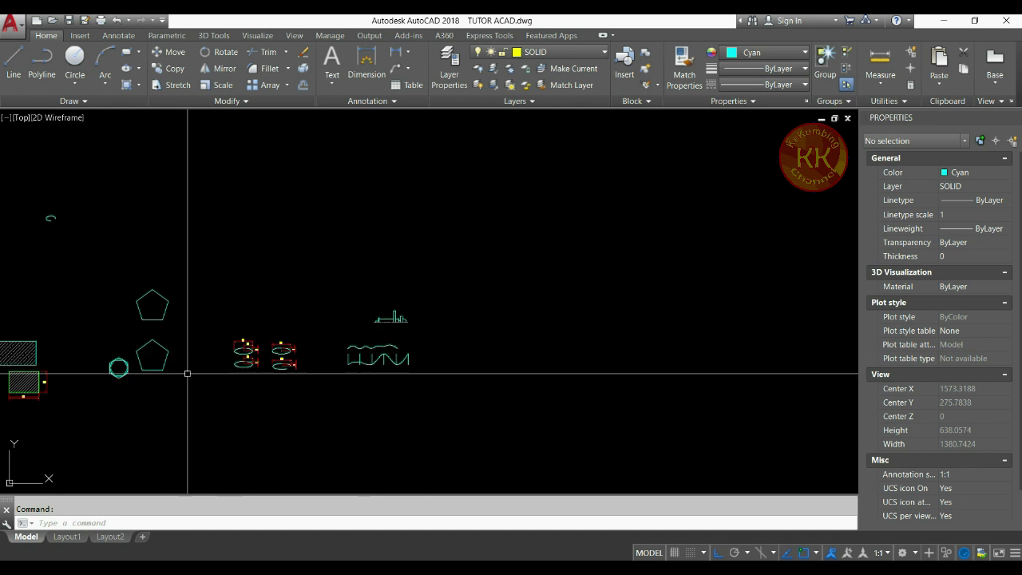
pyautogui.scroll(4, 336, 248)
pyautogui.scroll(2, 393, 280)
pyautogui.scroll(-4, 393, 280)
pyautogui.scroll(4, 388, 283)
pyautogui.scroll(7, 383, 263)
pyautogui.scroll(5, 482, 194)
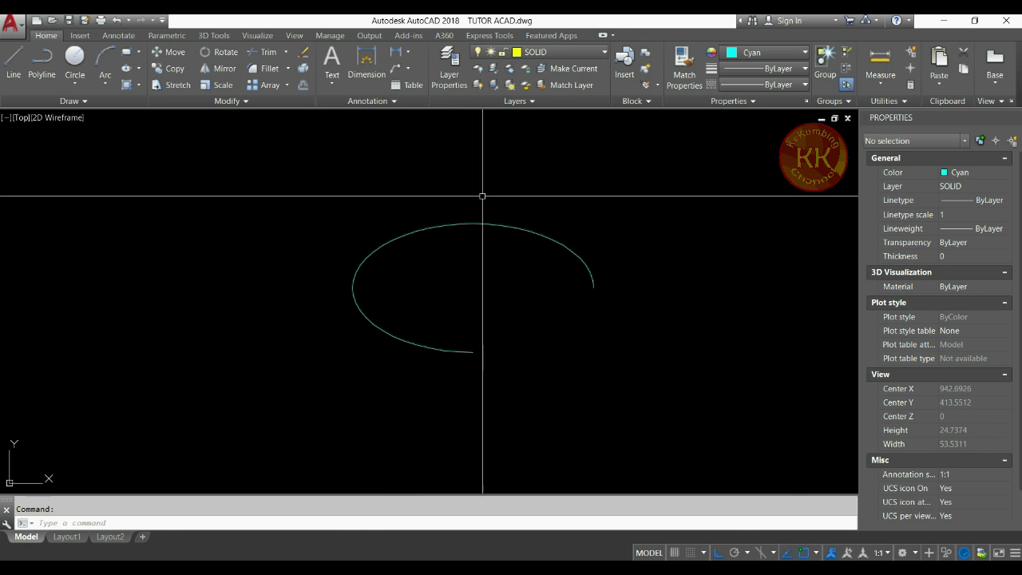
pyautogui.write('e')
pyautogui.press('Return')
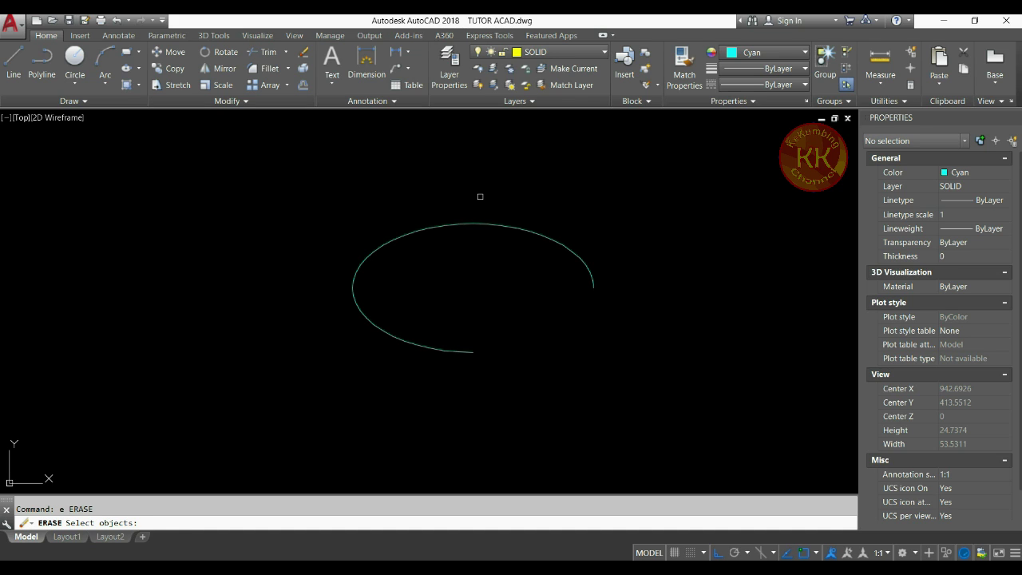
pyautogui.click(477, 222)
pyautogui.press('Return')
pyautogui.scroll(-2, 387, 325)
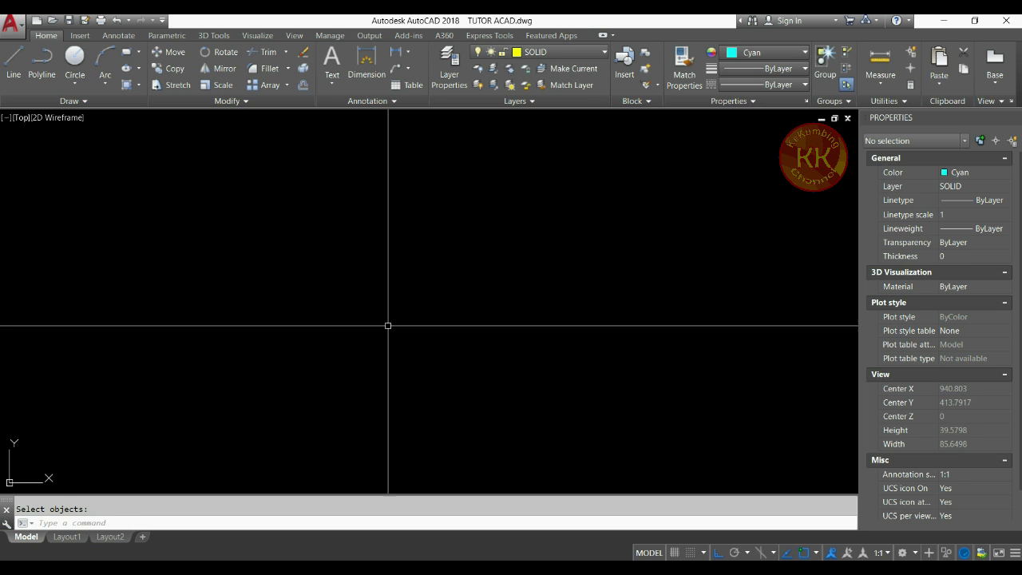
# - Try Erase on the group of revision clouds and neighbouring shapes with a crossing and a window selection, and cancel the command
pyautogui.scroll(-10, 388, 325)
pyautogui.moveTo(479, 384); pyautogui.dragTo(479, 247, button='middle')
pyautogui.scroll(4, 463, 325)
pyautogui.scroll(-4, 463, 325)
pyautogui.moveTo(365, 290)
pyautogui.mouseDown(button='middle')
pyautogui.moveTo(393, 306)
pyautogui.moveTo(445, 419)
pyautogui.mouseUp(button='middle')
pyautogui.moveTo(397, 196); pyautogui.dragTo(516, 383, button='middle')
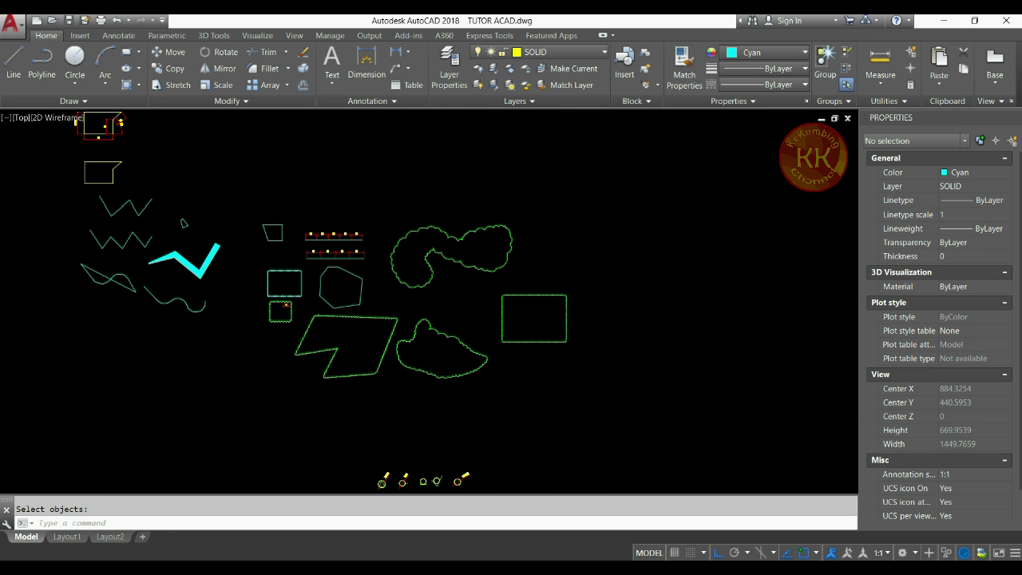
pyautogui.scroll(2, 418, 346)
pyautogui.scroll(-2, 431, 335)
pyautogui.scroll(2, 468, 293)
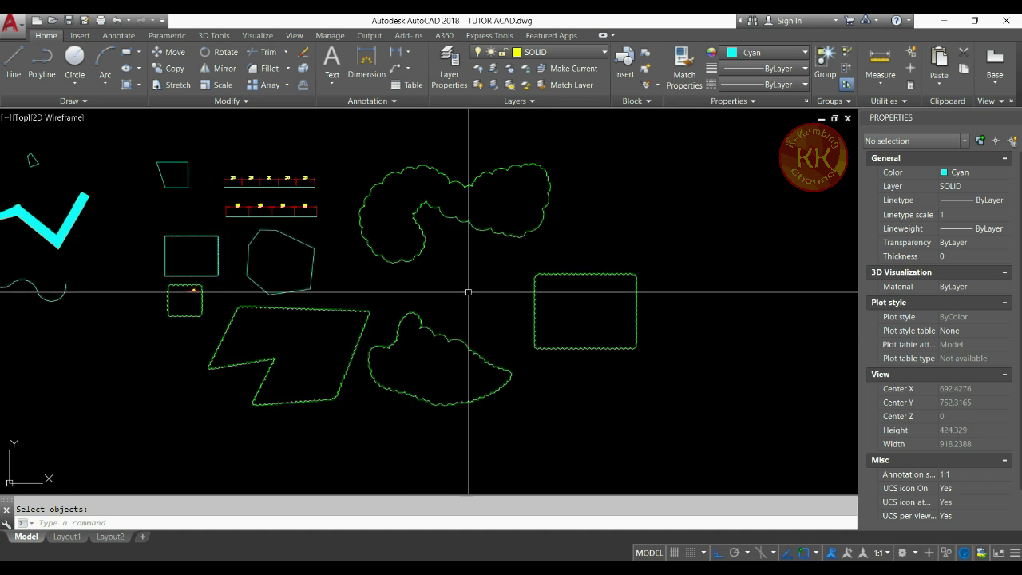
pyautogui.moveTo(468, 293); pyautogui.dragTo(506, 313, button='middle')
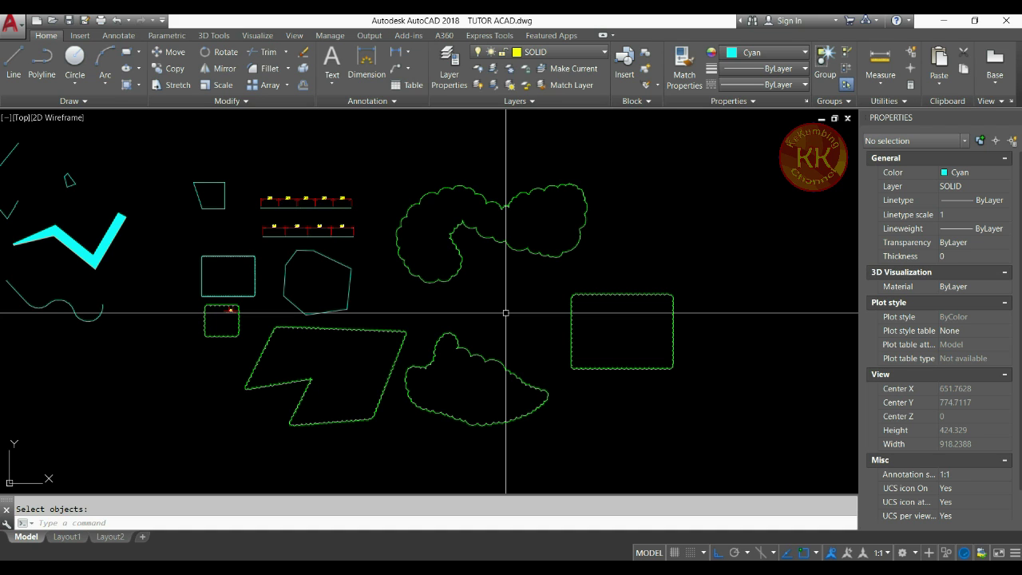
pyautogui.write('e')
pyautogui.press('Return')
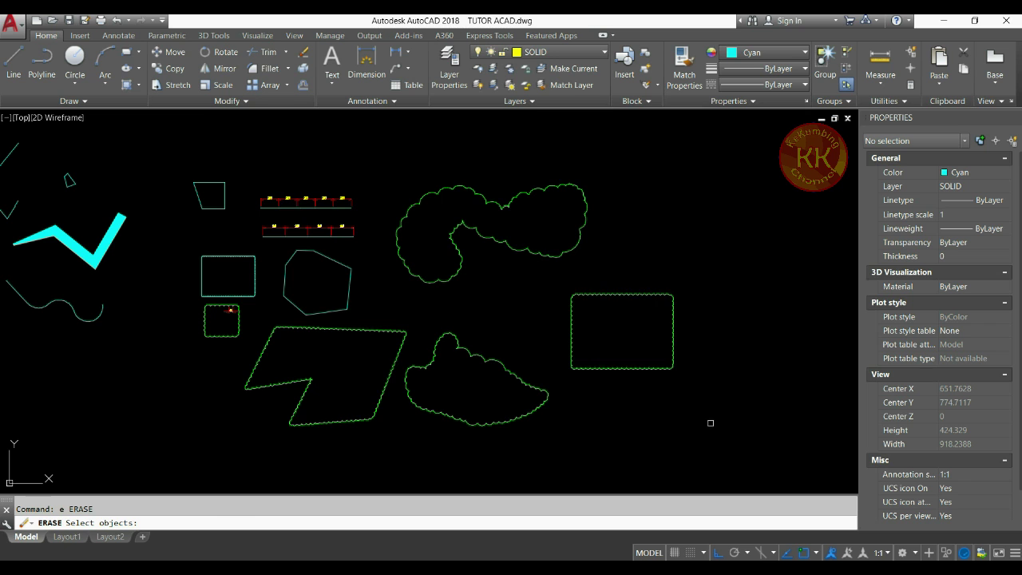
pyautogui.click(714, 434)
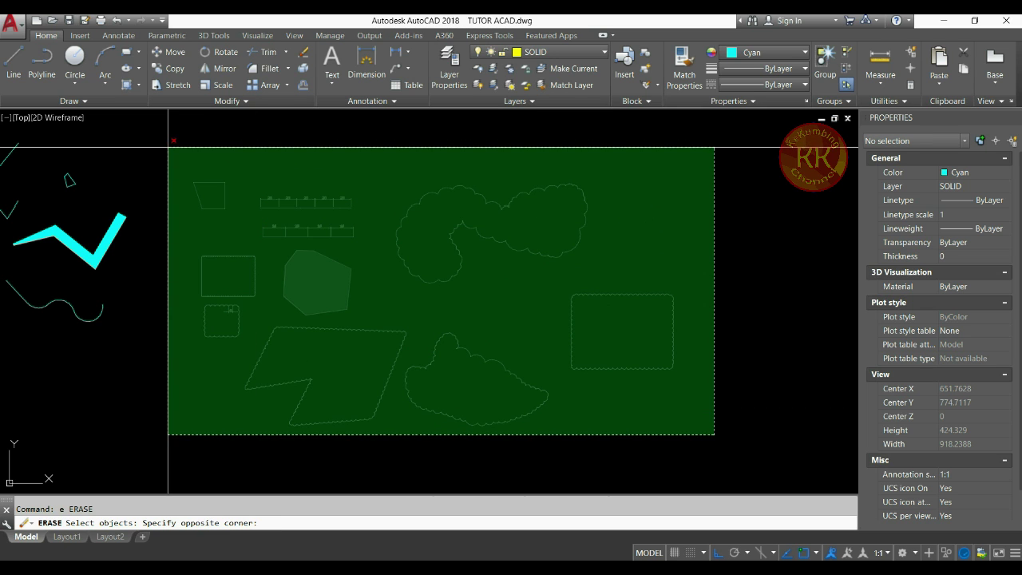
pyautogui.click(169, 147)
pyautogui.click(173, 144)
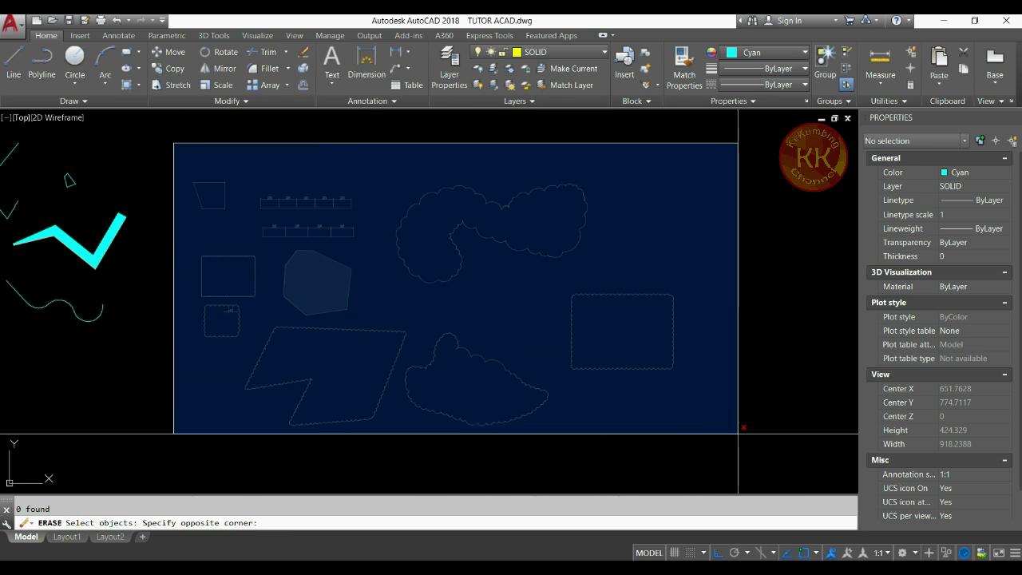
pyautogui.click(733, 429)
pyautogui.press('Escape')
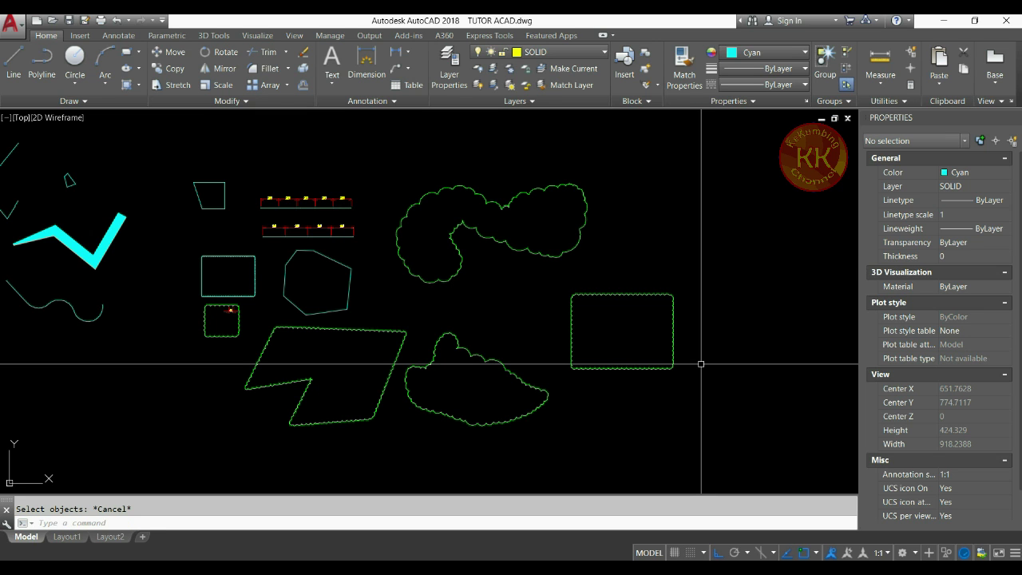
# - Check the Copy entry in the Word list of Modify commands and return to the AutoCAD drawing
pyautogui.scroll(-4, 702, 364)
pyautogui.moveTo(701, 365); pyautogui.dragTo(434, 256, button='middle')
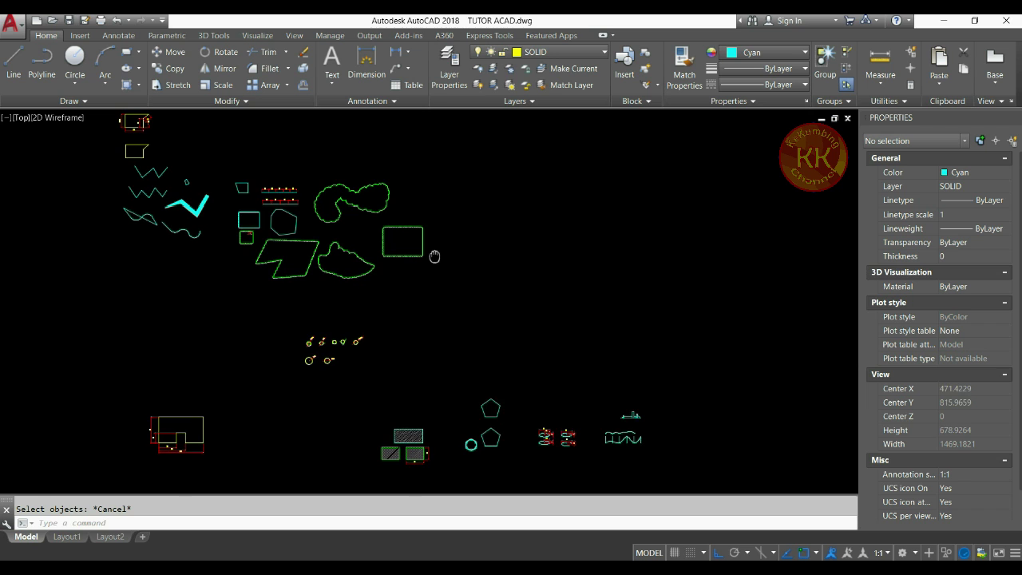
pyautogui.click(160, 565)
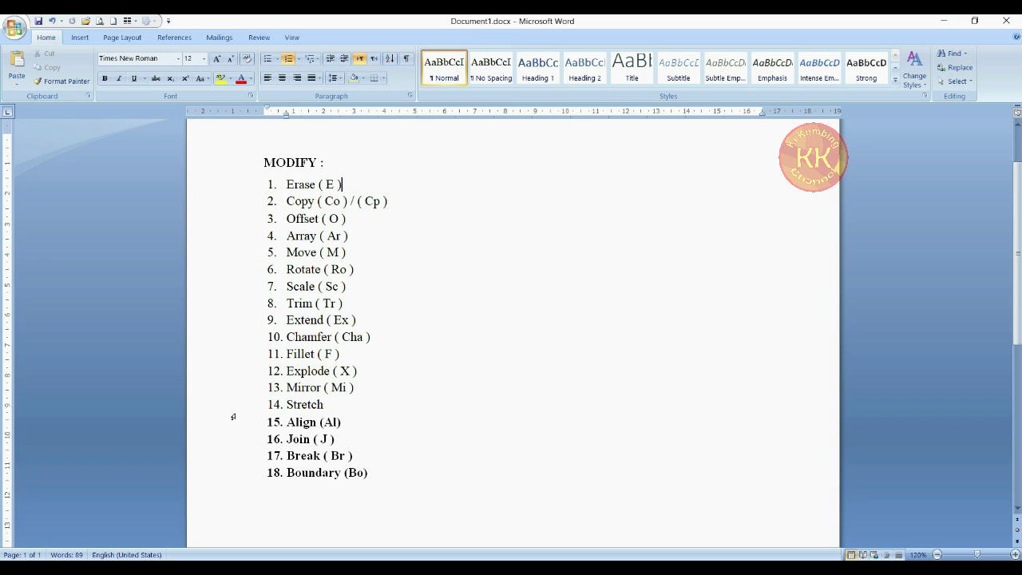
pyautogui.click(404, 208)
pyautogui.click(114, 566)
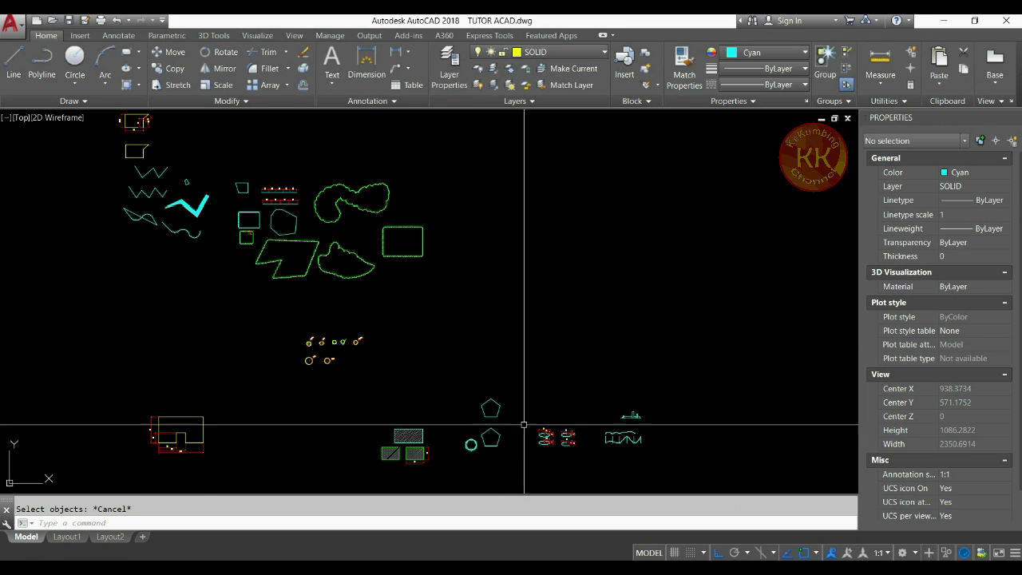
# - Erase the upper of the two pentagons beside the hexagons
pyautogui.scroll(2, 492, 413)
pyautogui.click(461, 374)
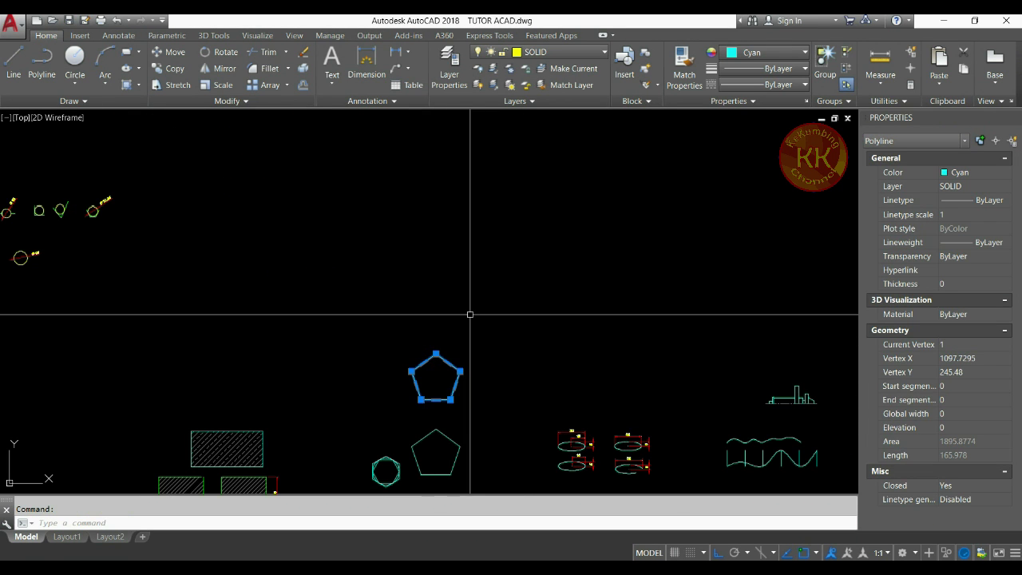
pyautogui.write('e')
pyautogui.press('Return')
# - Copy the remaining pentagon straight up with Ortho, placing one duplicate directly above the original
pyautogui.scroll(6, 415, 353)
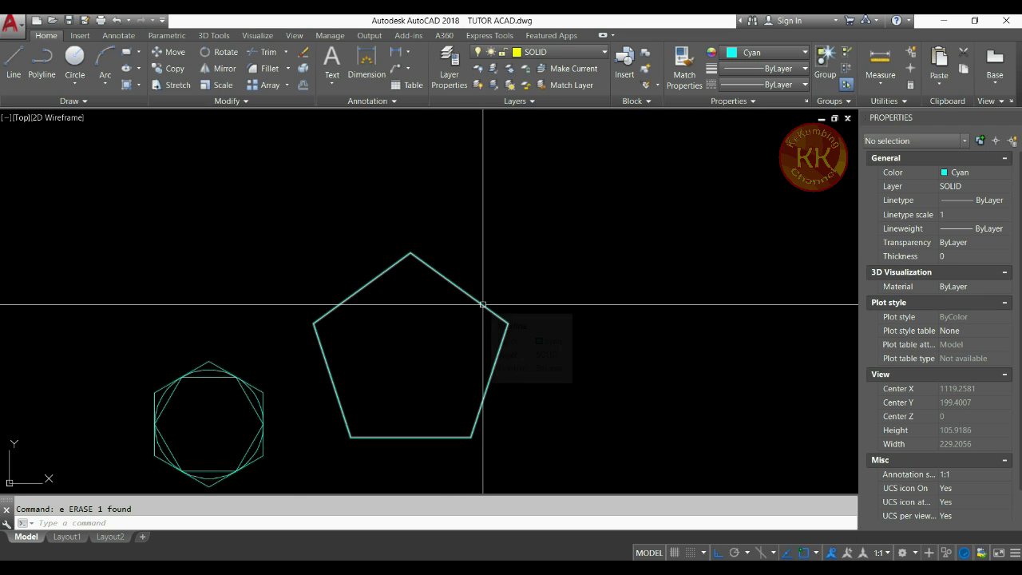
pyautogui.write('co')
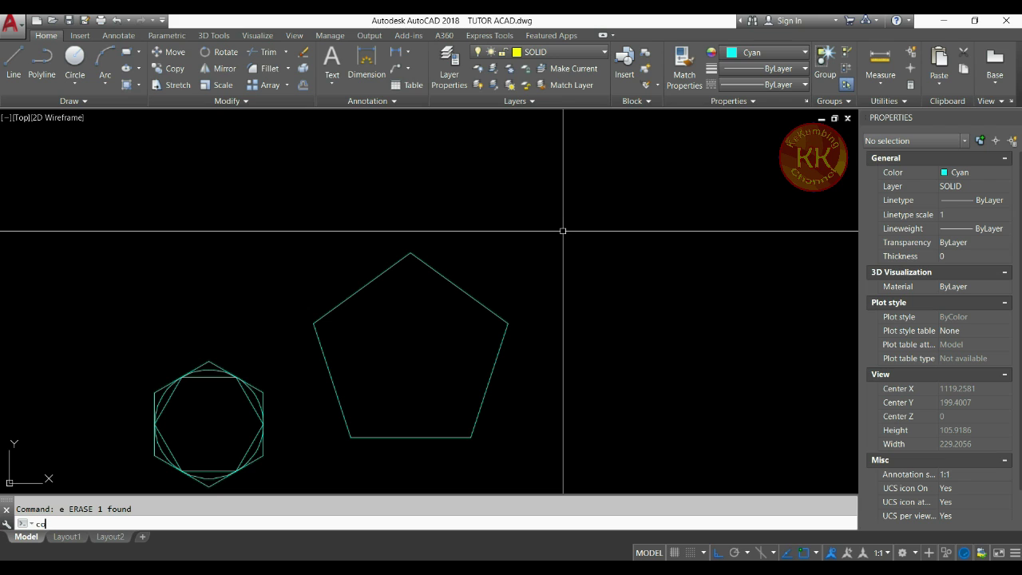
pyautogui.press('Escape')
pyautogui.press('Return')
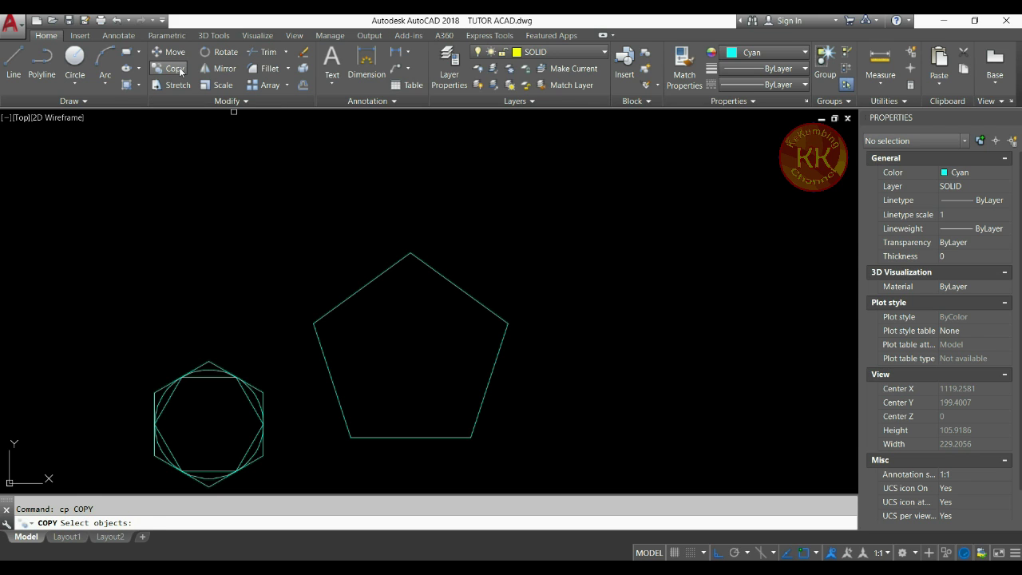
pyautogui.click(479, 299)
pyautogui.scroll(-2, 549, 363)
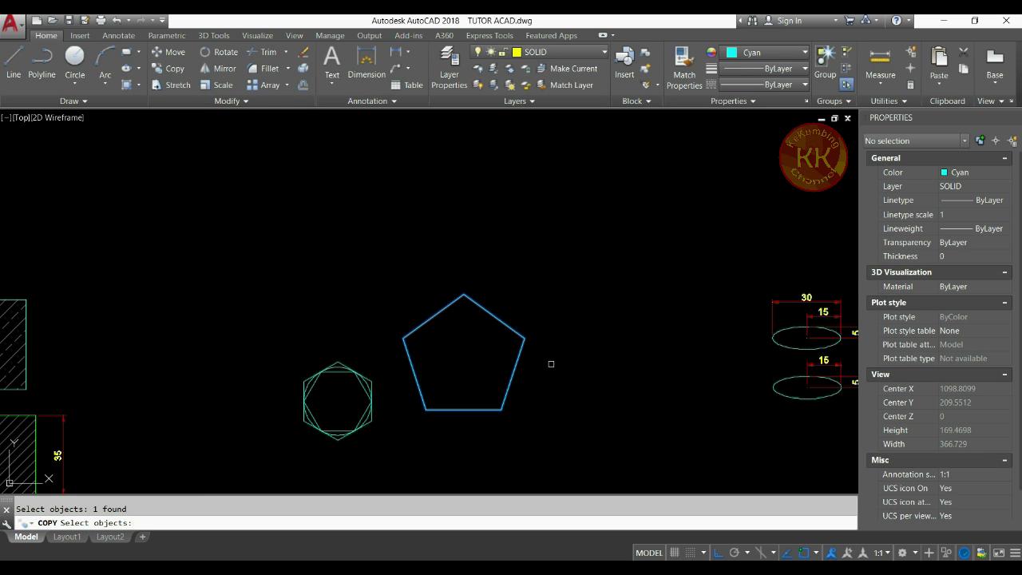
pyautogui.press('Return')
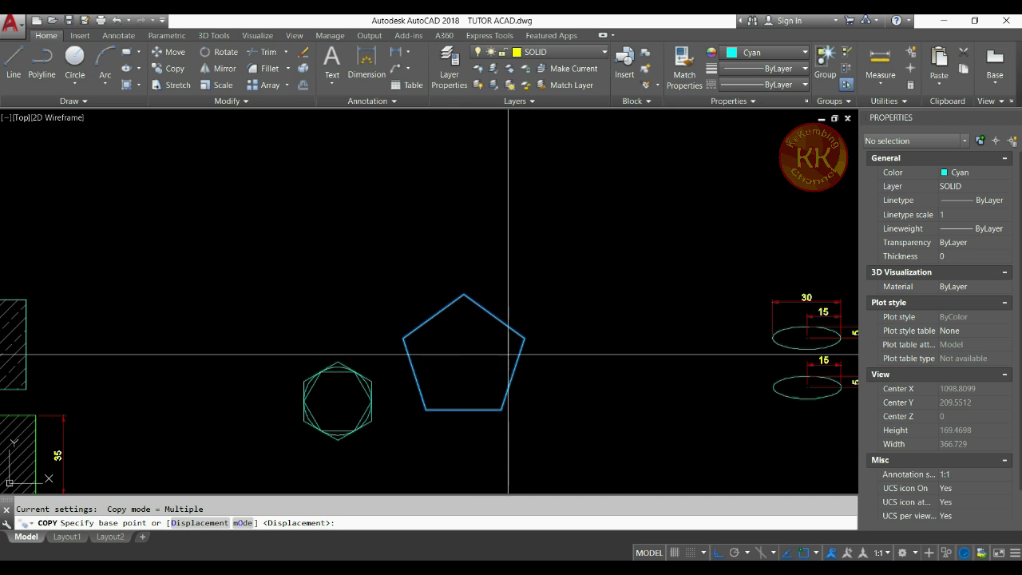
pyautogui.click(553, 410)
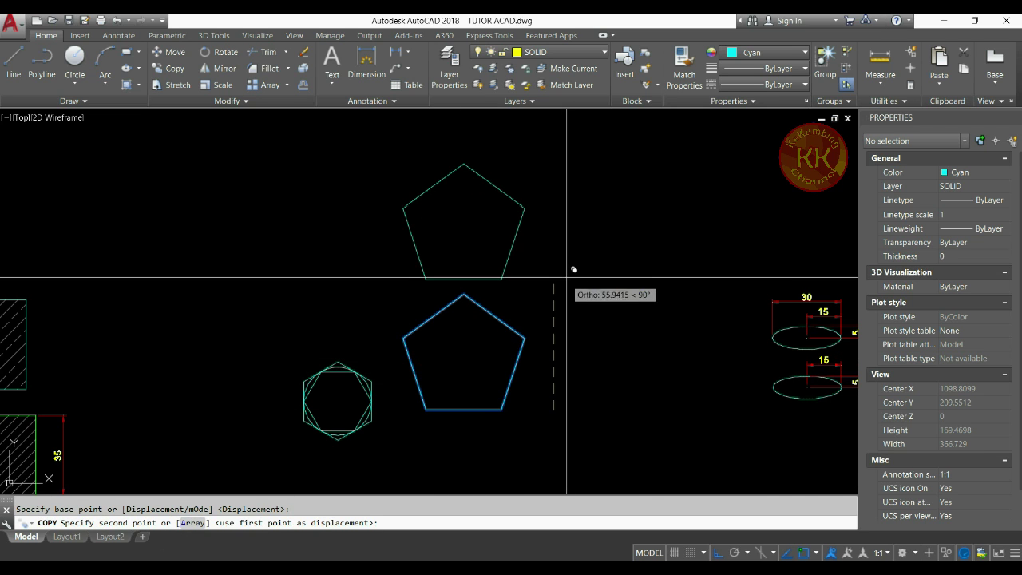
pyautogui.click(571, 249)
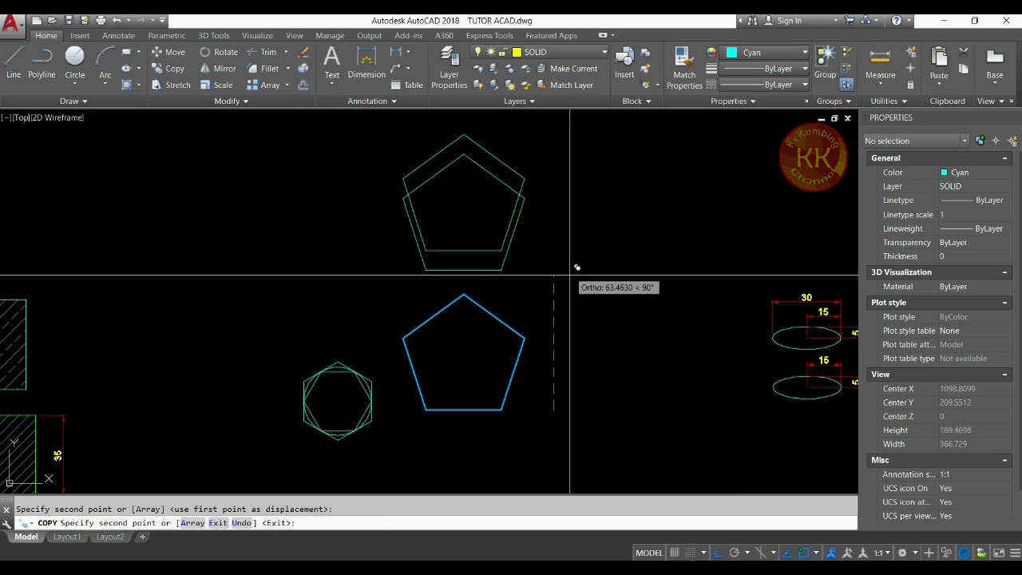
pyautogui.press('Return')
# - Copy the circle between the two hexagons from its centre to the apex of the upper pentagon
pyautogui.scroll(3, 491, 367)
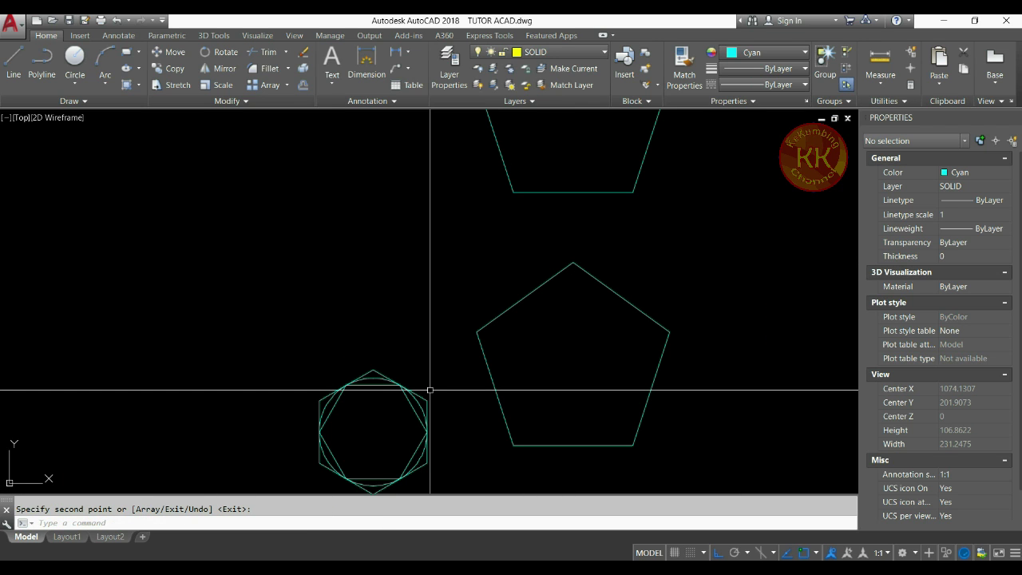
pyautogui.write('cc')
pyautogui.press('Return')
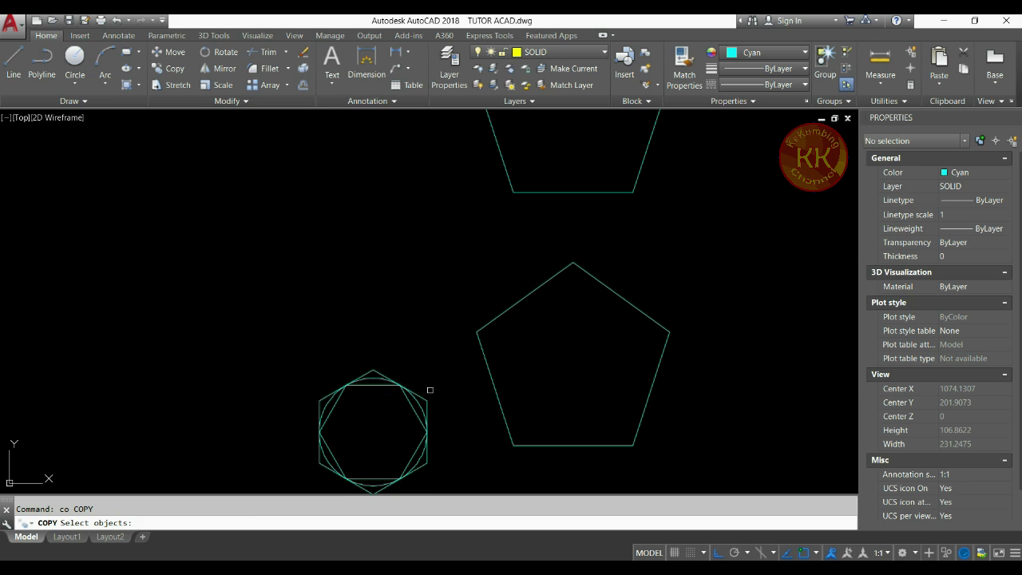
pyautogui.scroll(2, 421, 411)
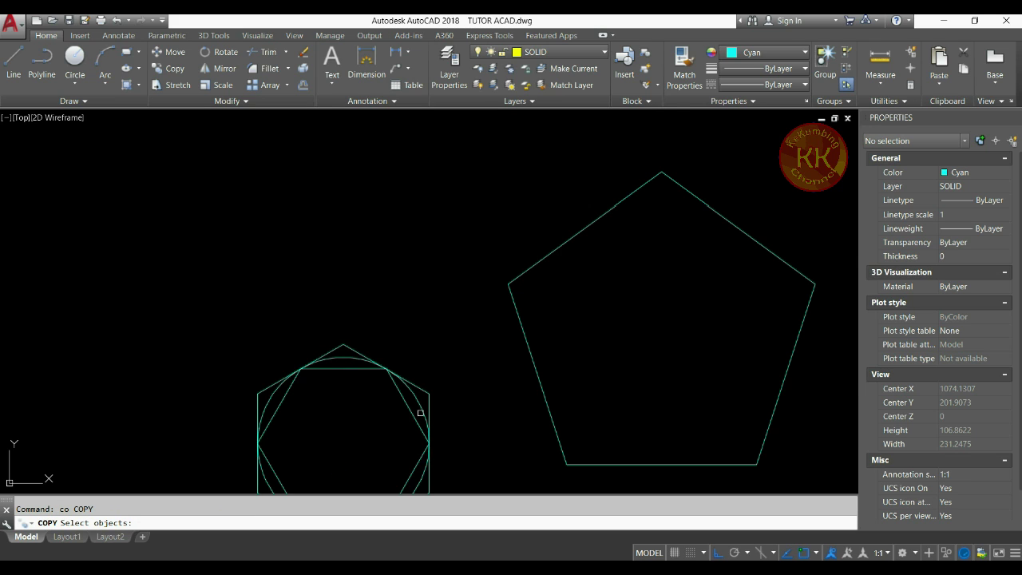
pyautogui.click(421, 410)
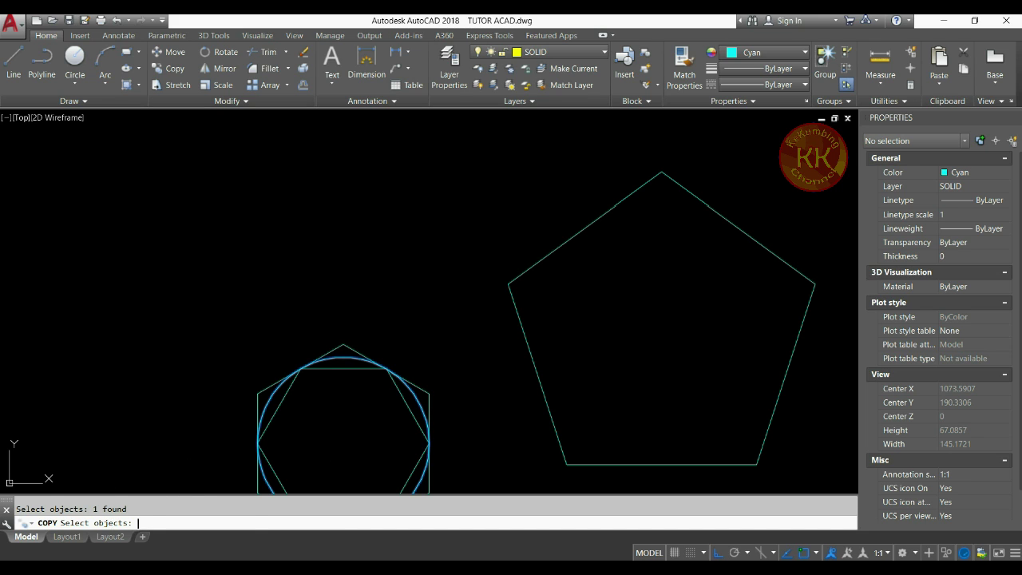
pyautogui.press('Return')
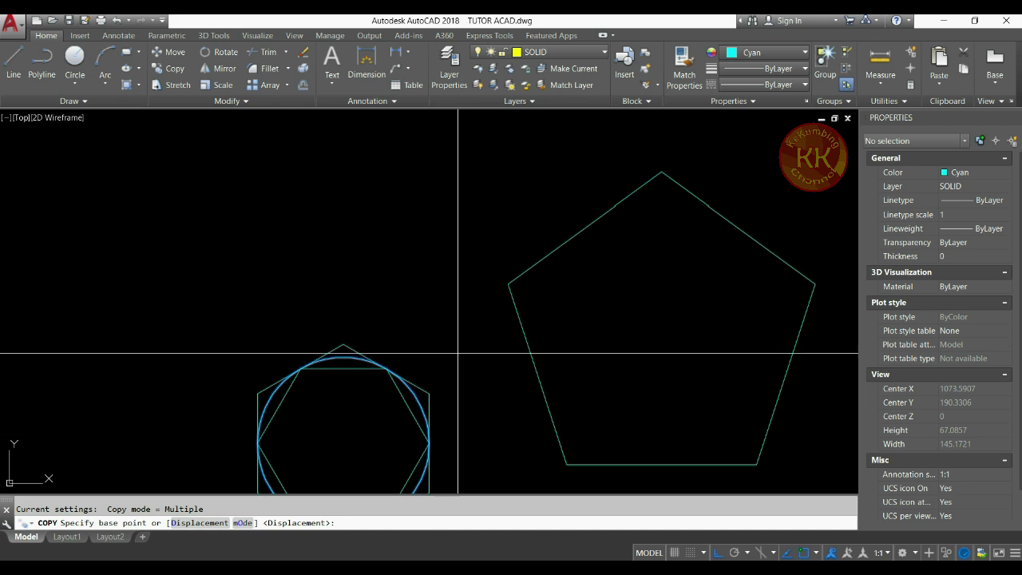
pyautogui.scroll(-2, 455, 356)
pyautogui.scroll(3, 443, 367)
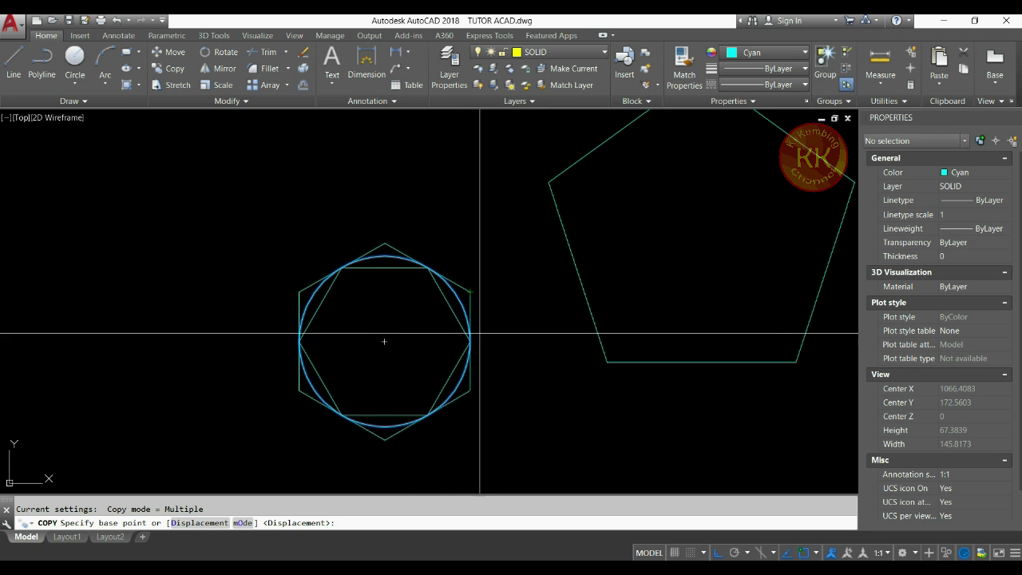
pyautogui.click(385, 341)
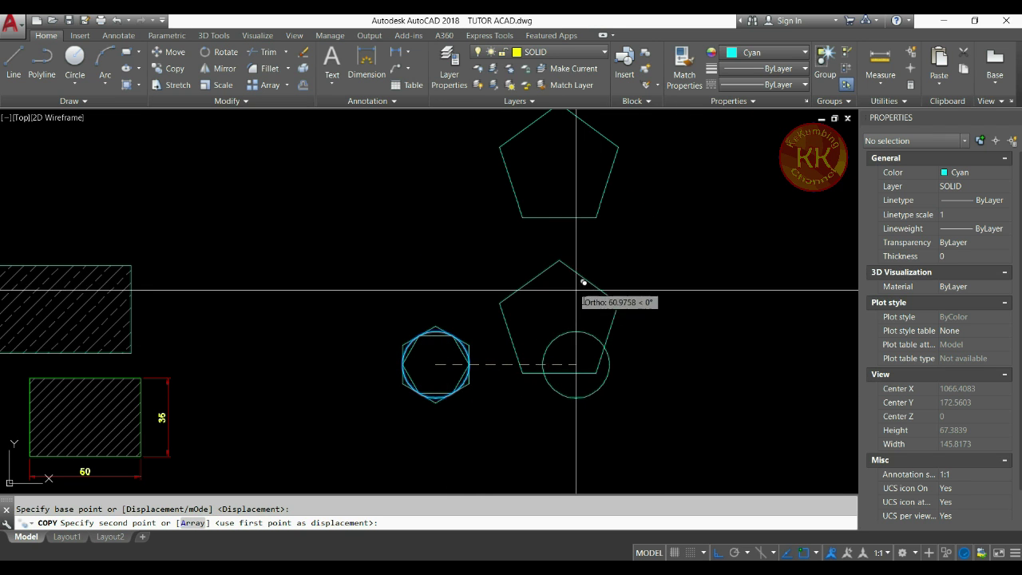
pyautogui.scroll(3, 577, 267)
pyautogui.scroll(-5, 582, 285)
pyautogui.scroll(4, 584, 278)
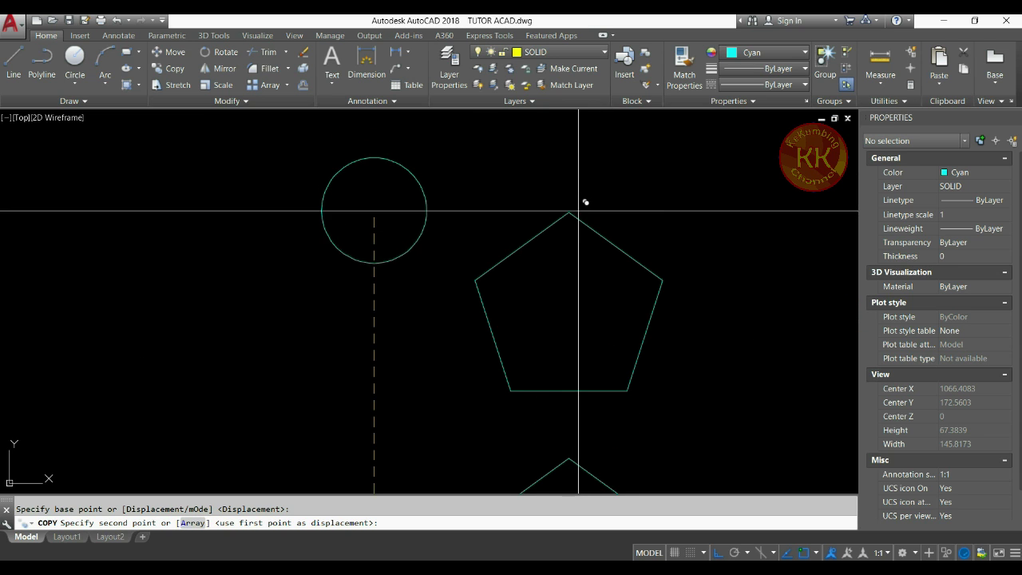
pyautogui.click(570, 213)
pyautogui.press('Return')
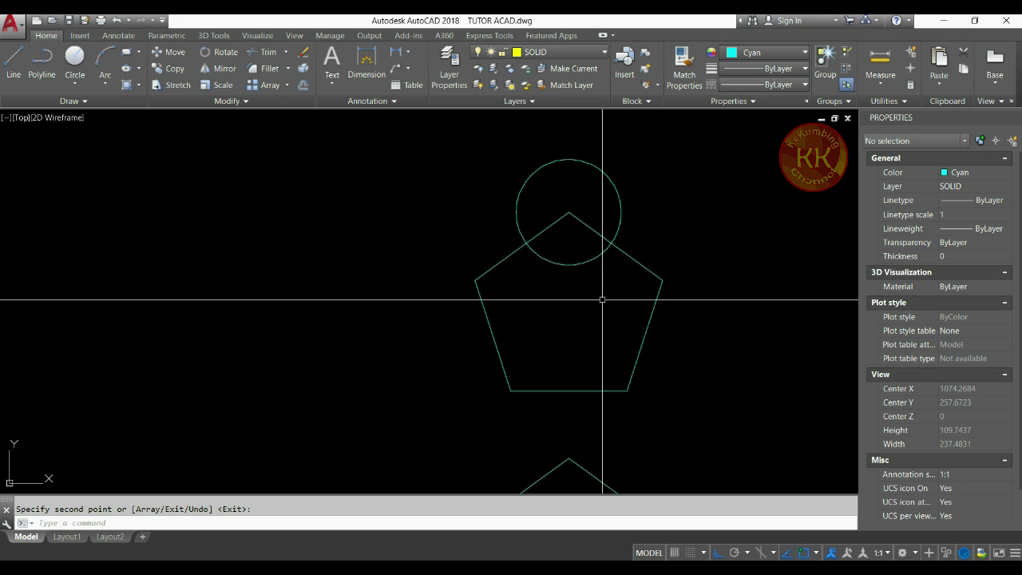
# - Try cc and cx as command aliases at the command line, cancelling each entry
pyautogui.write('cc')
pyautogui.press('Escape')
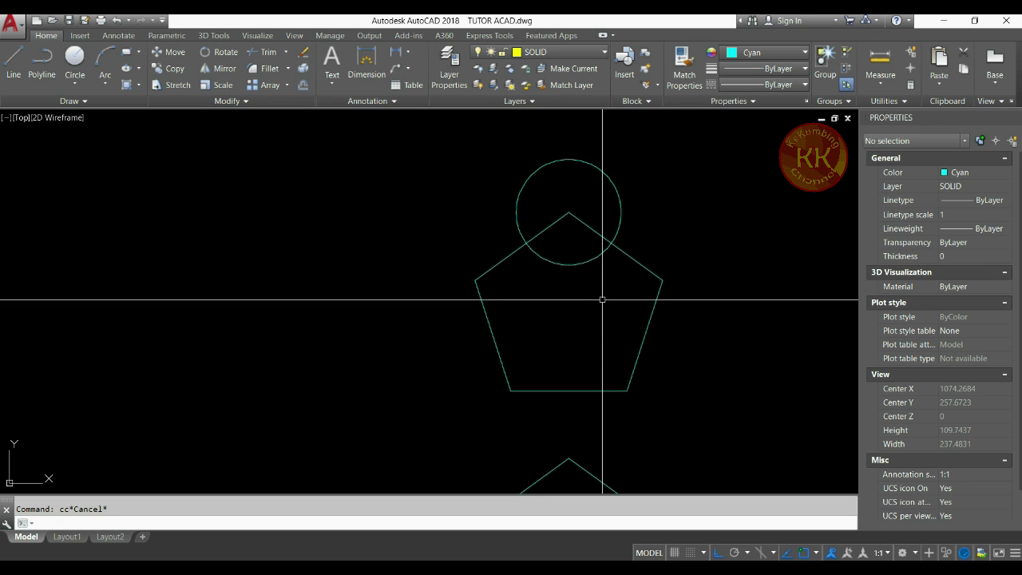
pyautogui.write('cx')
pyautogui.press('Escape')
pyautogui.write('cc')
pyautogui.press('Escape')
pyautogui.write('cc')
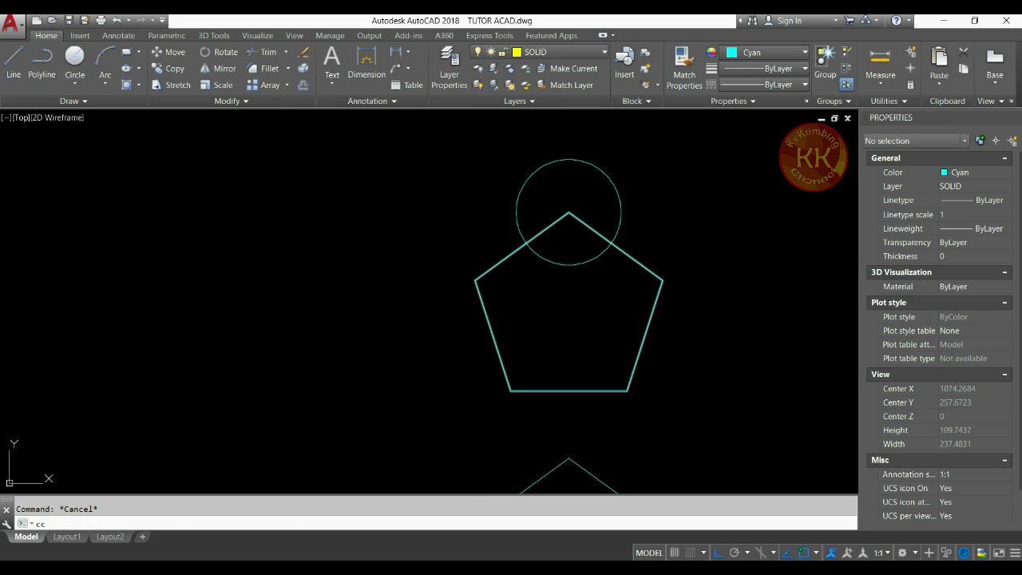
pyautogui.press('Return')
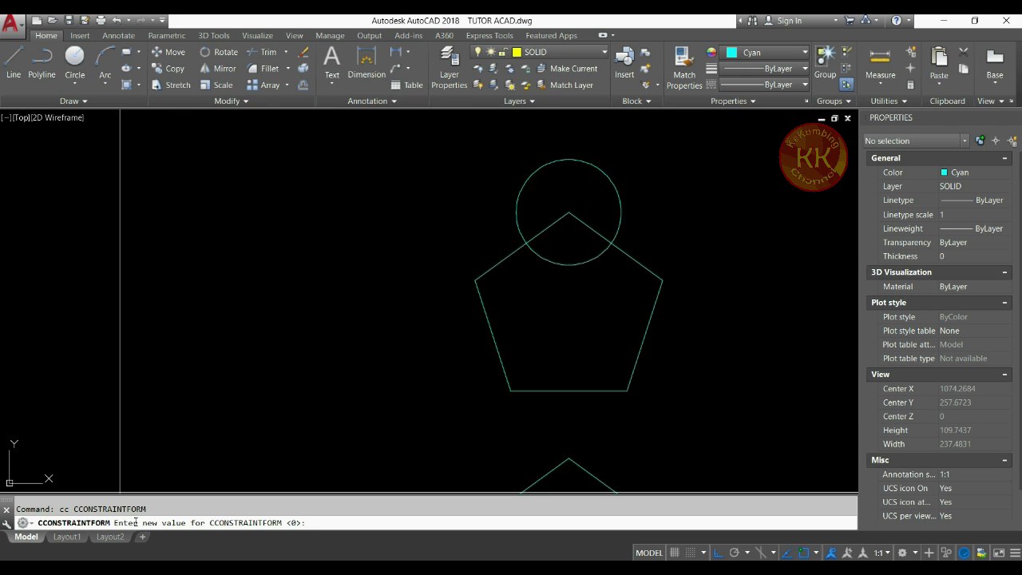
pyautogui.press('Escape')
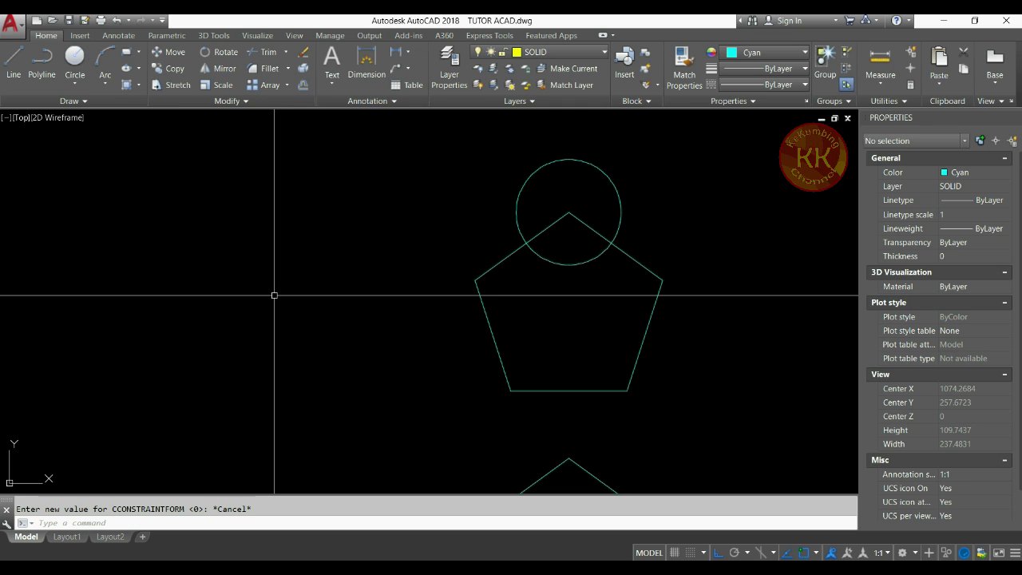
# - Fill in a new command alias cx for COPY in the AutoCAD Alias Editor, and close the editor without applying changes
pyautogui.click(496, 37)
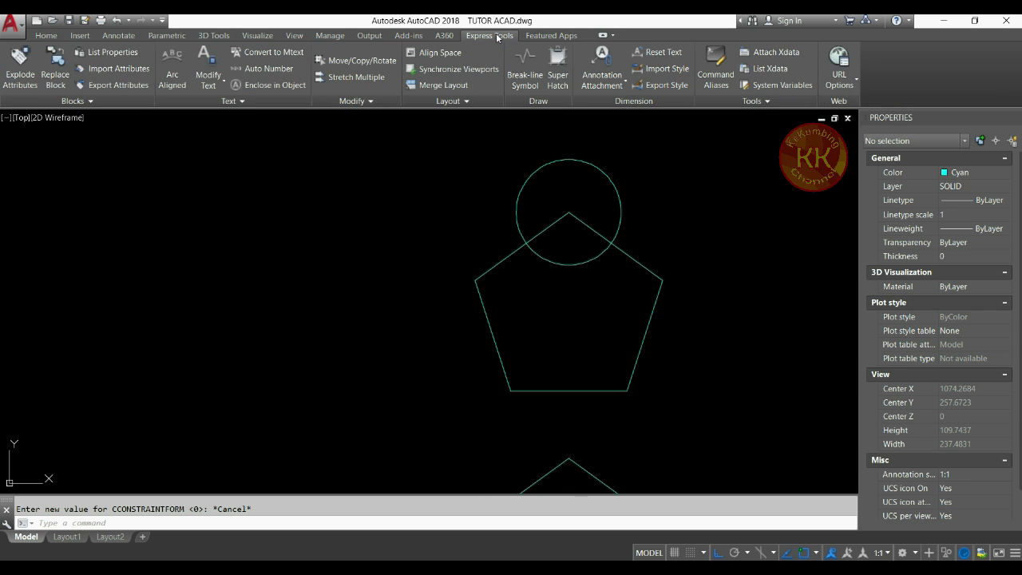
pyautogui.click(728, 81)
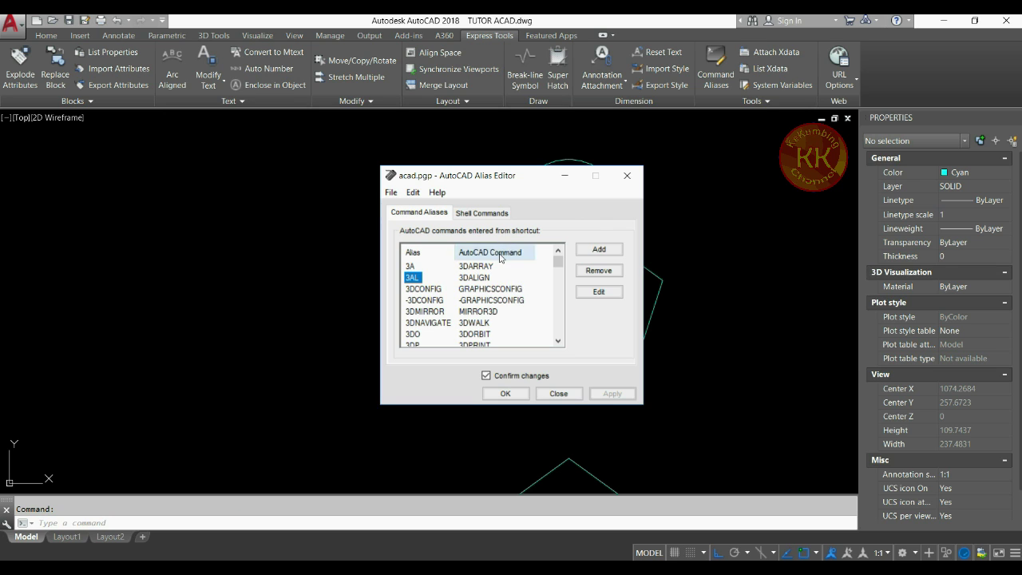
pyautogui.click(600, 250)
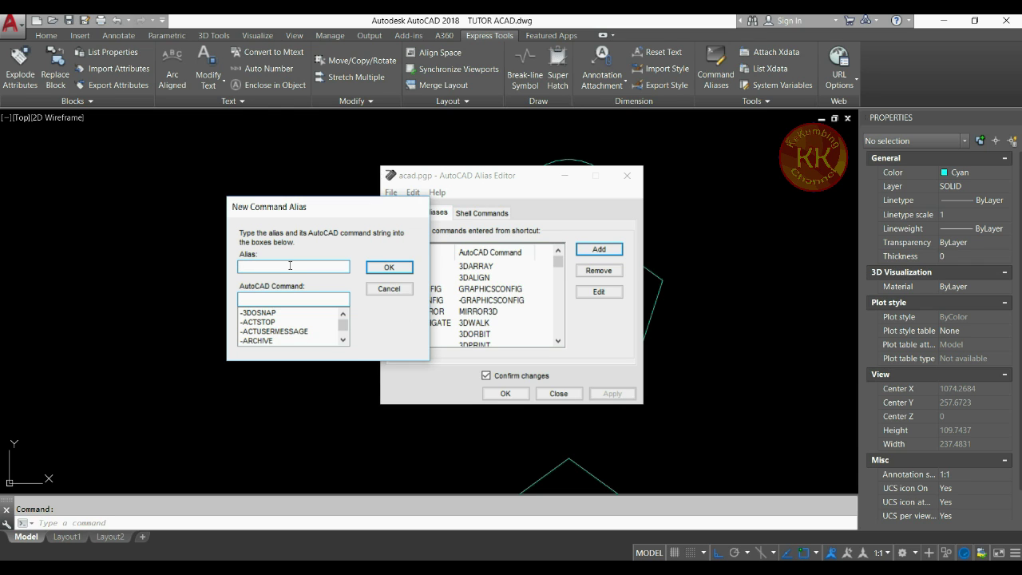
pyautogui.write('cx')
pyautogui.click(283, 299)
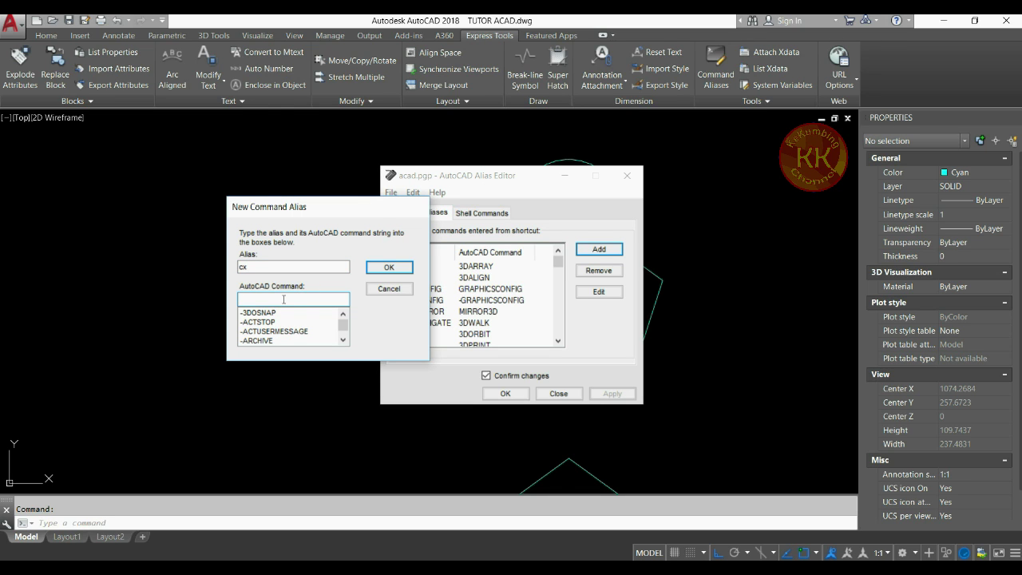
pyautogui.write('copy')
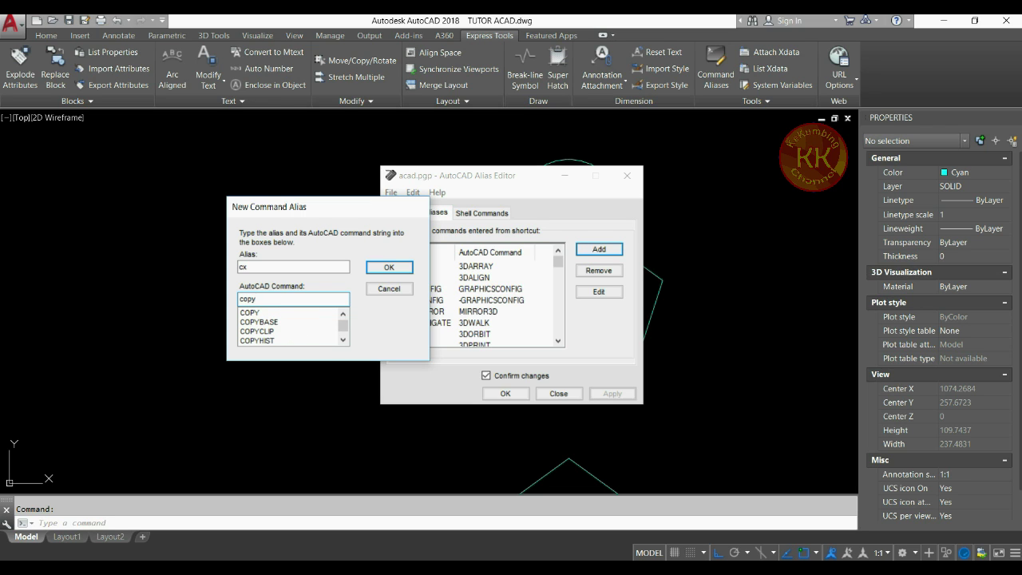
pyautogui.click(260, 314)
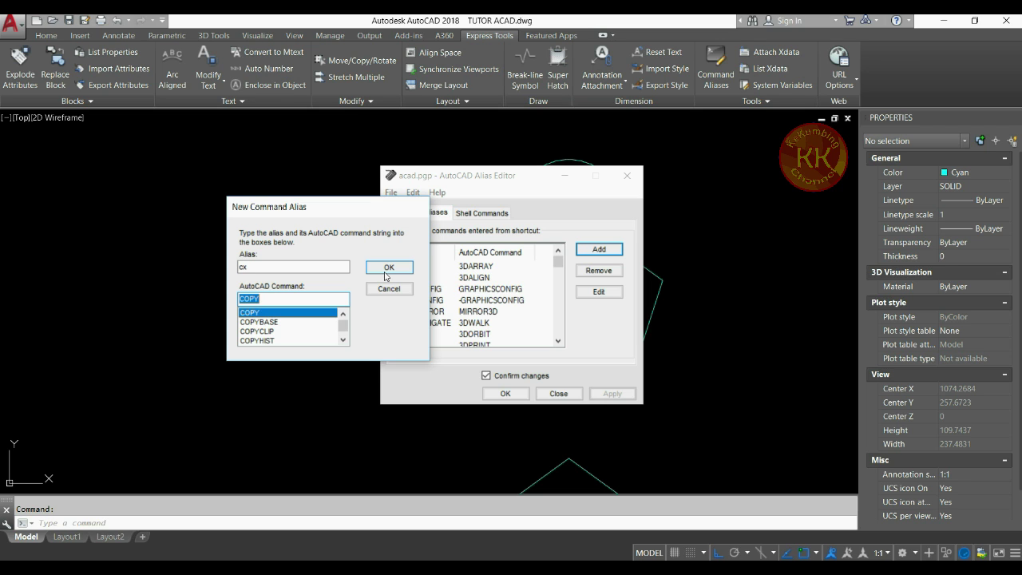
pyautogui.click(384, 275)
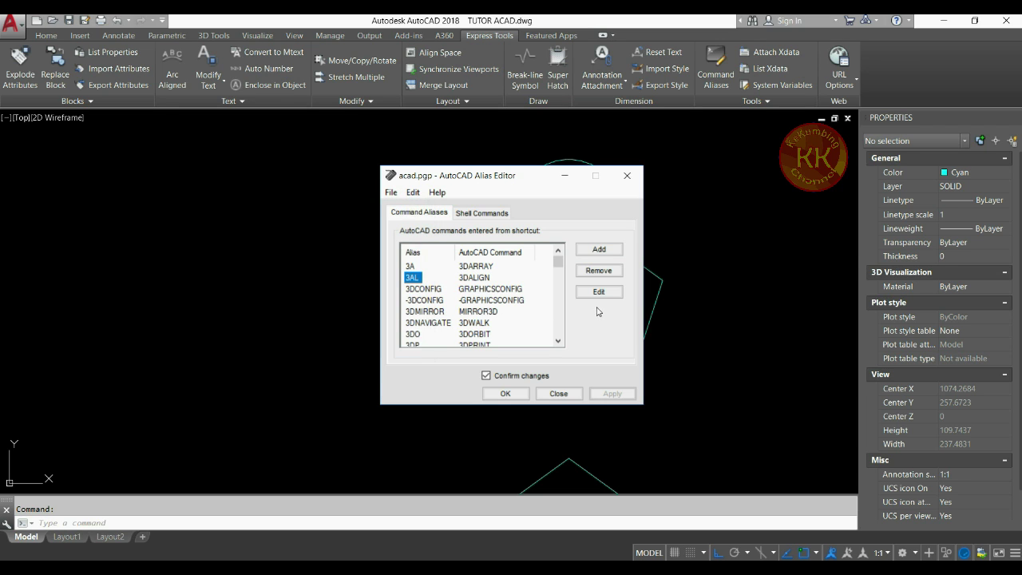
pyautogui.click(627, 175)
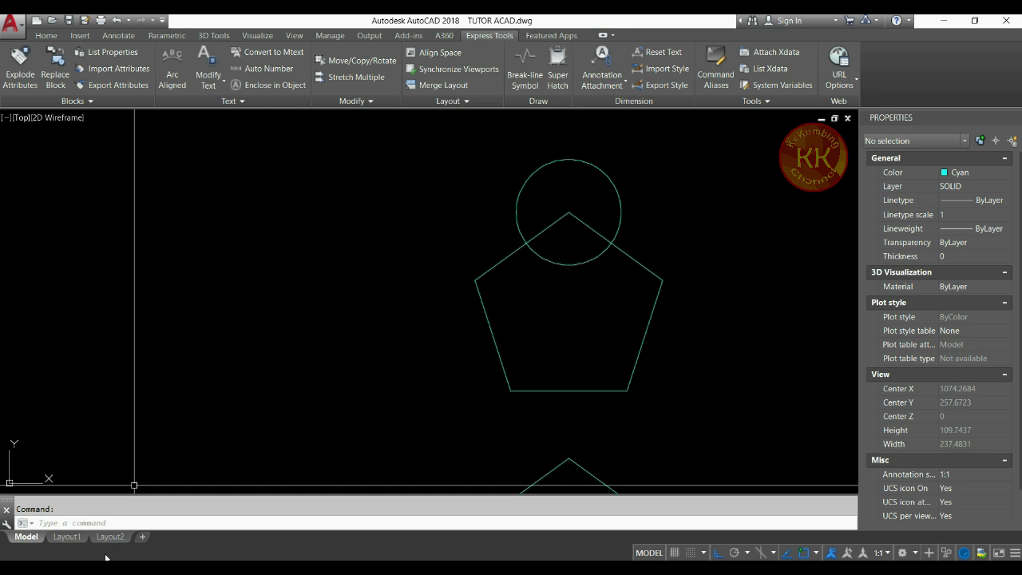
# - In File Explorer, go to C: > Program Files > Autodesk > AutoCAD 2018 > Express and run alias.exe
pyautogui.click(80, 519)
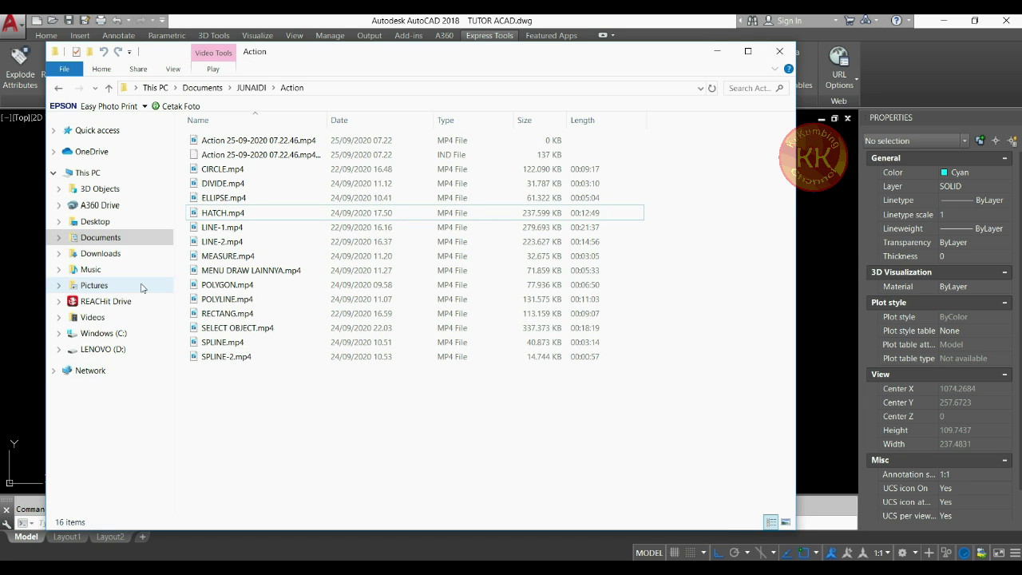
pyautogui.click(118, 335)
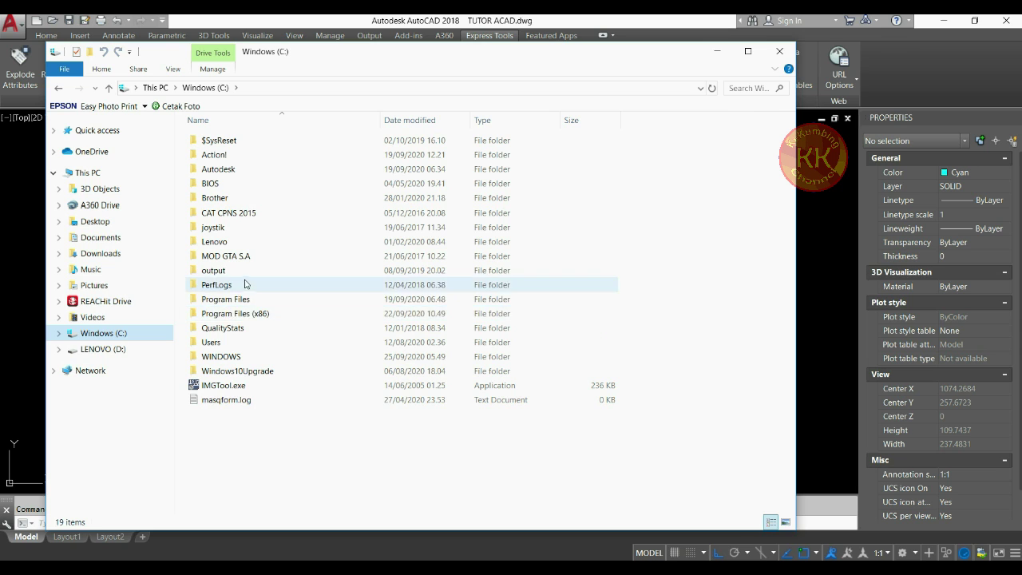
pyautogui.doubleClick(257, 301)
pyautogui.click(231, 188)
pyautogui.doubleClick(232, 188)
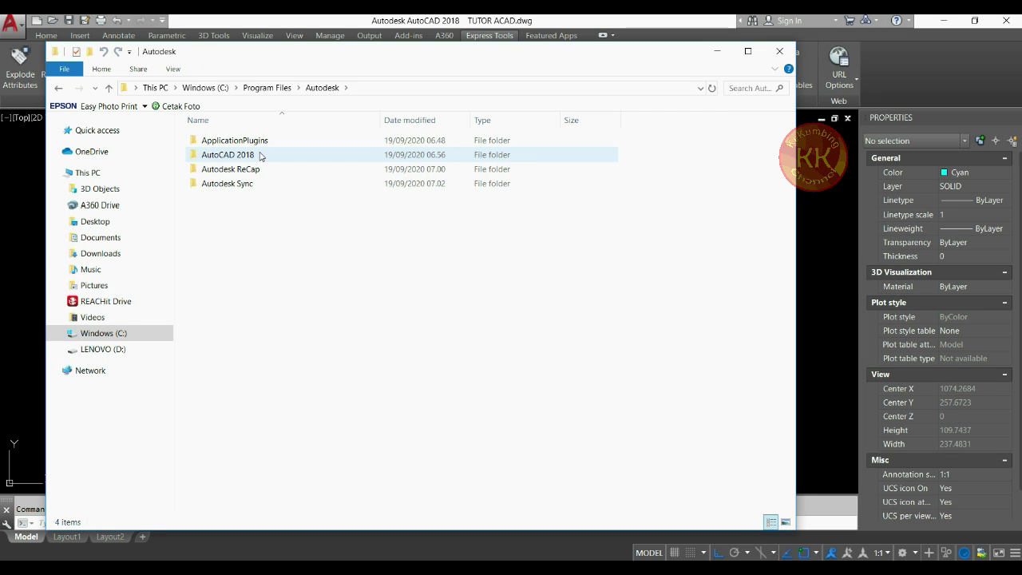
pyautogui.click(260, 157)
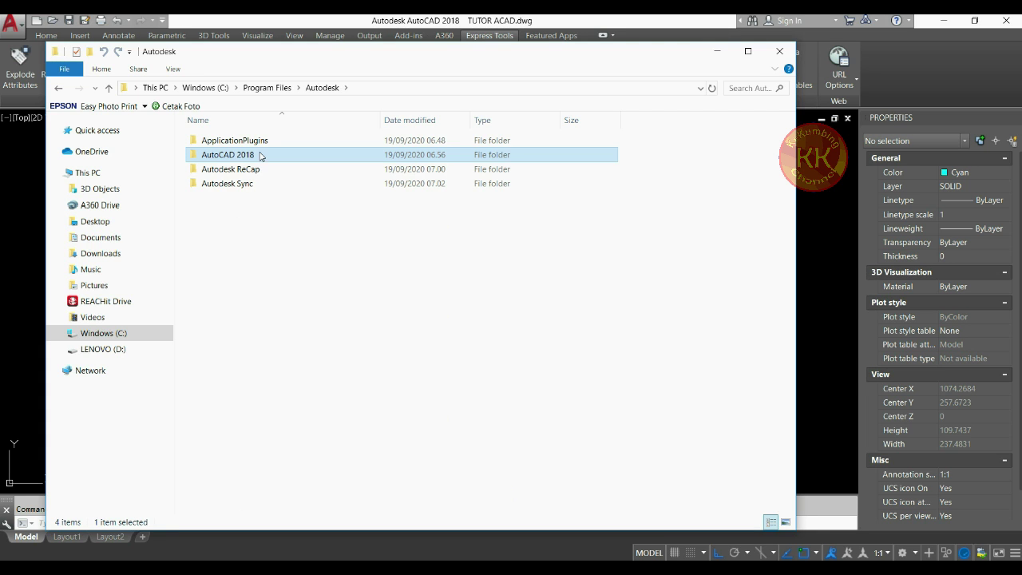
pyautogui.doubleClick(260, 155)
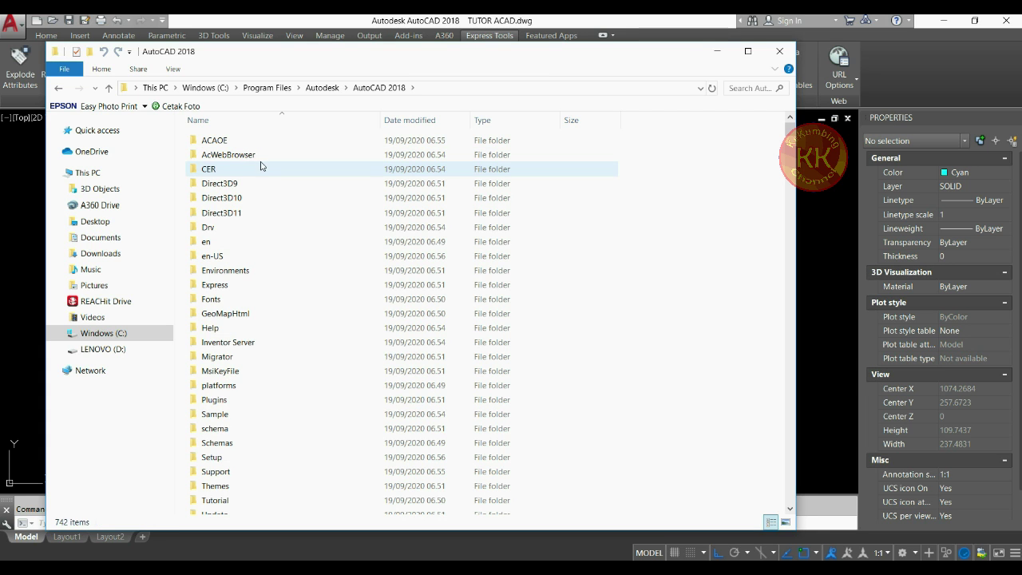
pyautogui.doubleClick(263, 285)
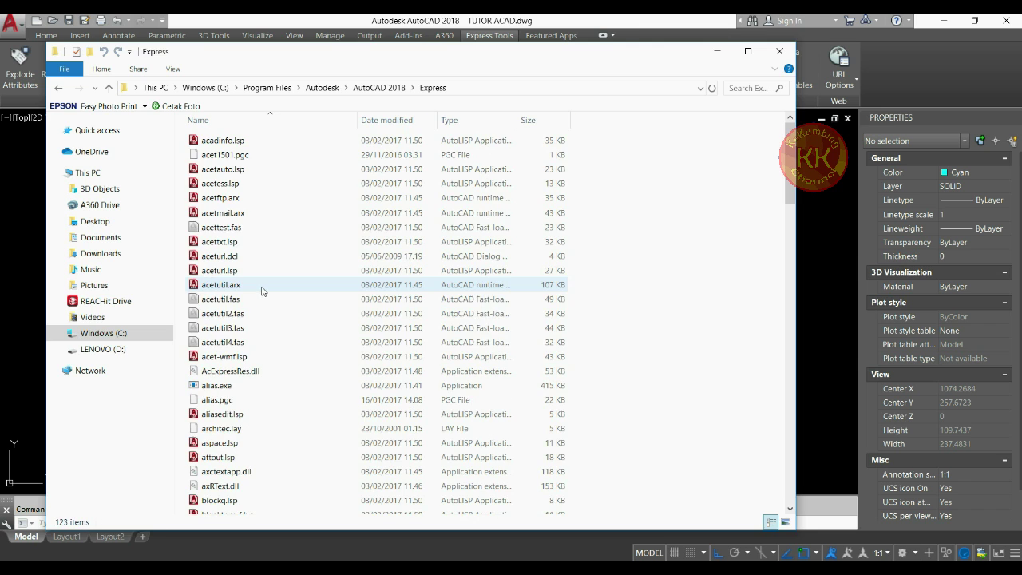
pyautogui.click(224, 387)
pyautogui.doubleClick(226, 386)
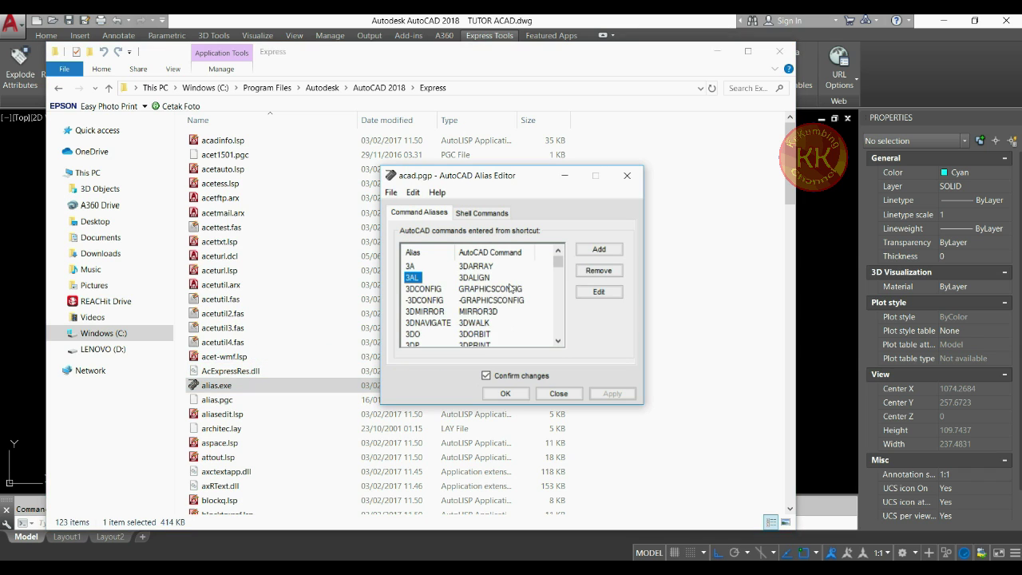
# - Start a new command alias and cancel it, close the Alias Editor, and return to the AutoCAD drawing
pyautogui.click(599, 249)
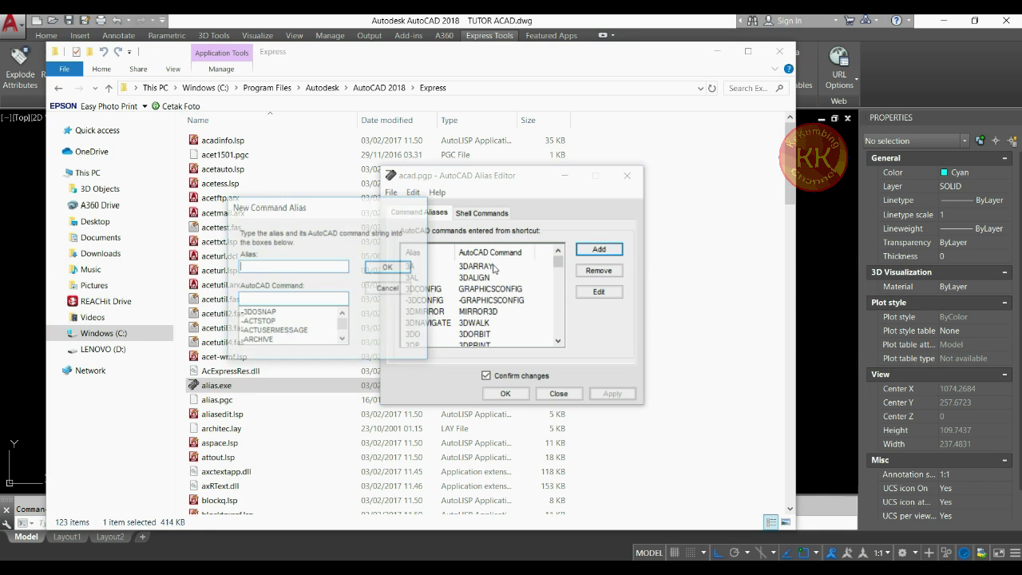
pyautogui.click(388, 289)
pyautogui.click(558, 393)
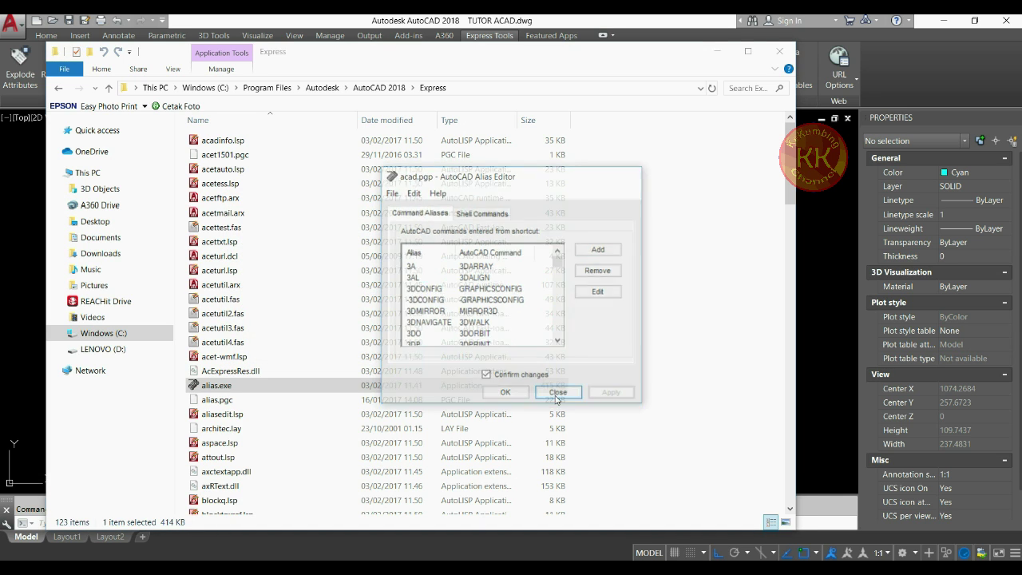
pyautogui.click(815, 248)
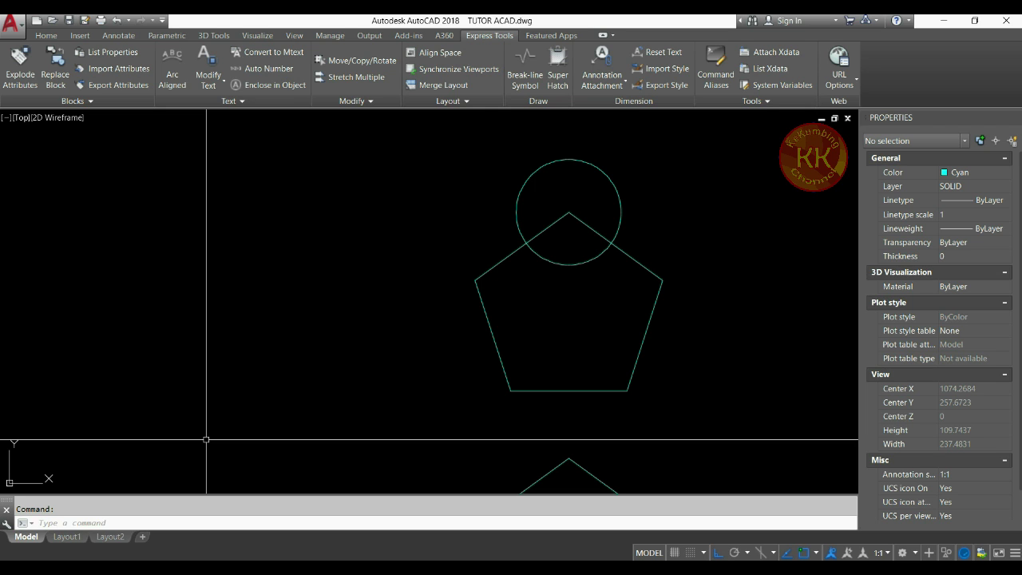
# - Demonstrate the command aliases c, co, mi, ro and o by starting and cancelling each one in turn
pyautogui.click(46, 35)
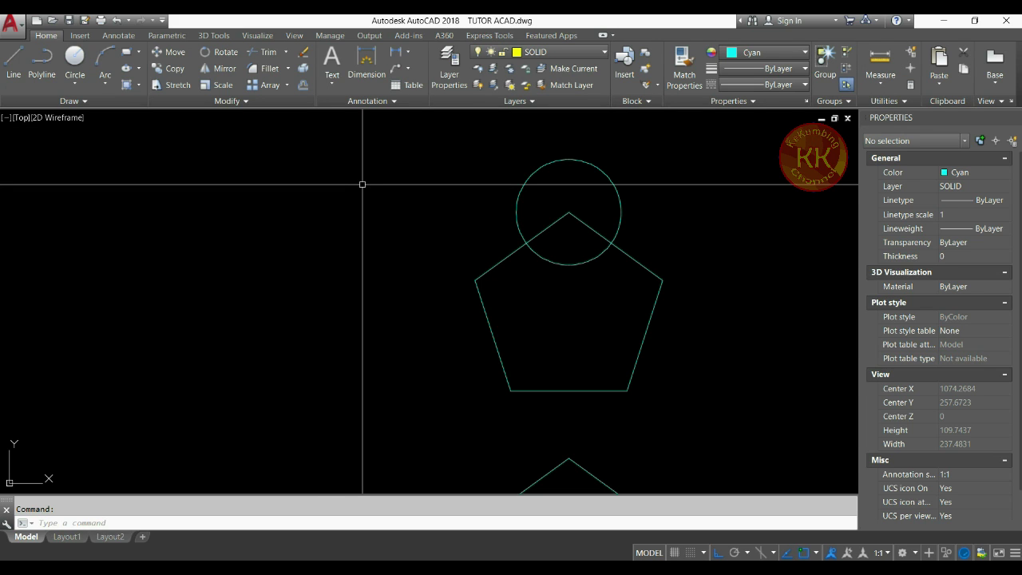
pyautogui.write('c')
pyautogui.press('Return')
pyautogui.press('Escape')
pyautogui.write('co')
pyautogui.press('Return')
pyautogui.press('Escape')
pyautogui.write('mi')
pyautogui.press('Return')
pyautogui.press('Escape')
pyautogui.write('ro')
pyautogui.press('Return')
pyautogui.press('Escape')
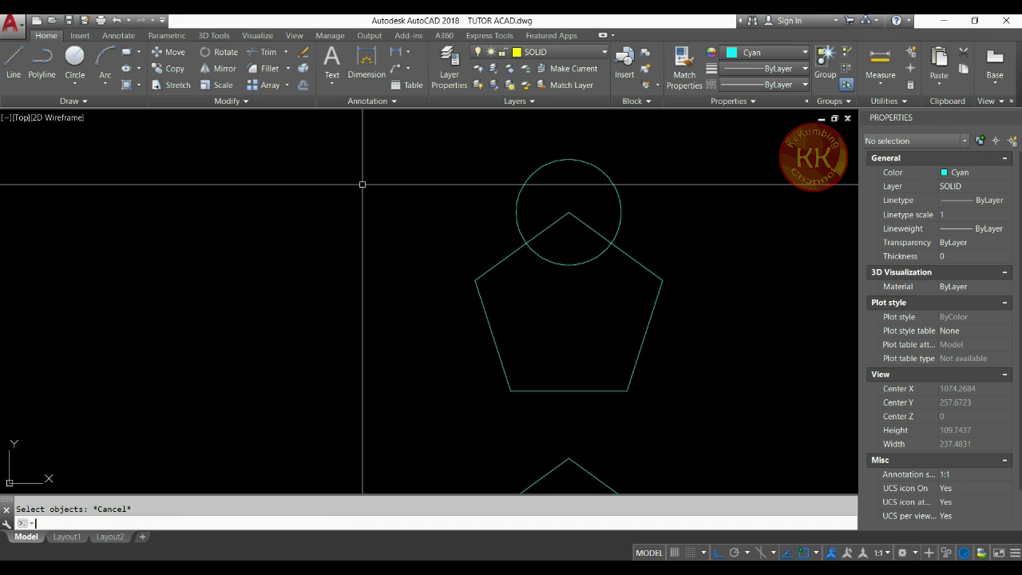
pyautogui.write('o')
pyautogui.press('Return')
pyautogui.press('Escape')
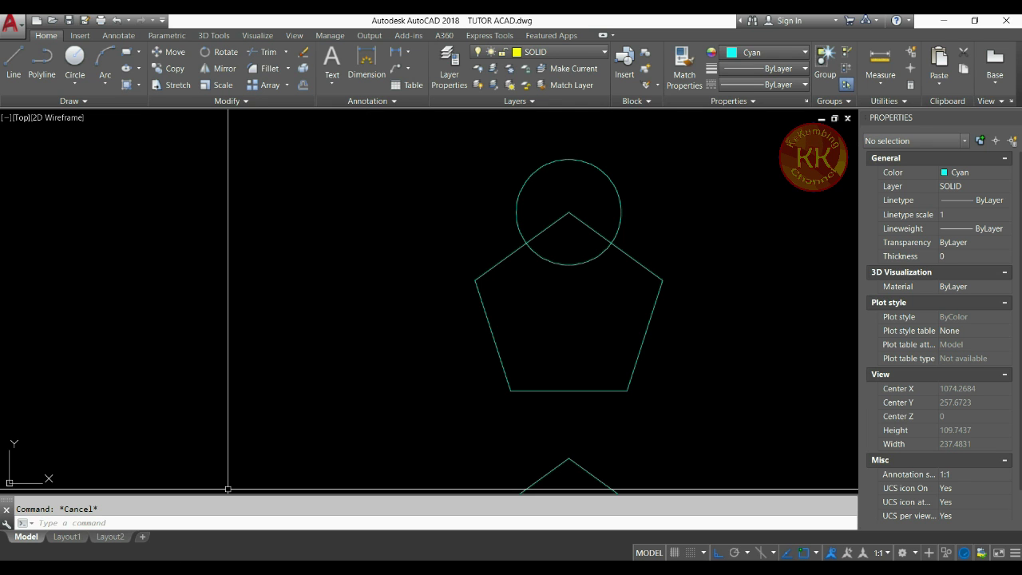
# - Move to the Offset ( O ) entry in the Word list of Modify commands, and return to the AutoCAD drawing
pyautogui.hotkey('alt', 'Tab')
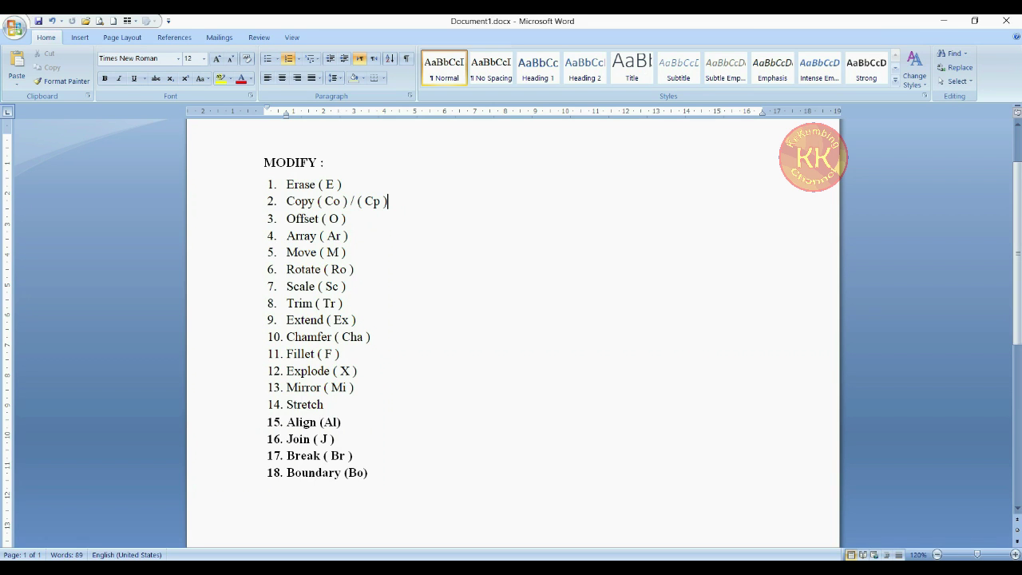
pyautogui.click(382, 217)
pyautogui.hotkey('alt', 'Tab')
# - Draw an L shape from a vertical line and a longer horizontal line in the empty area below the dimensioned ellipses
pyautogui.scroll(-8, 406, 413)
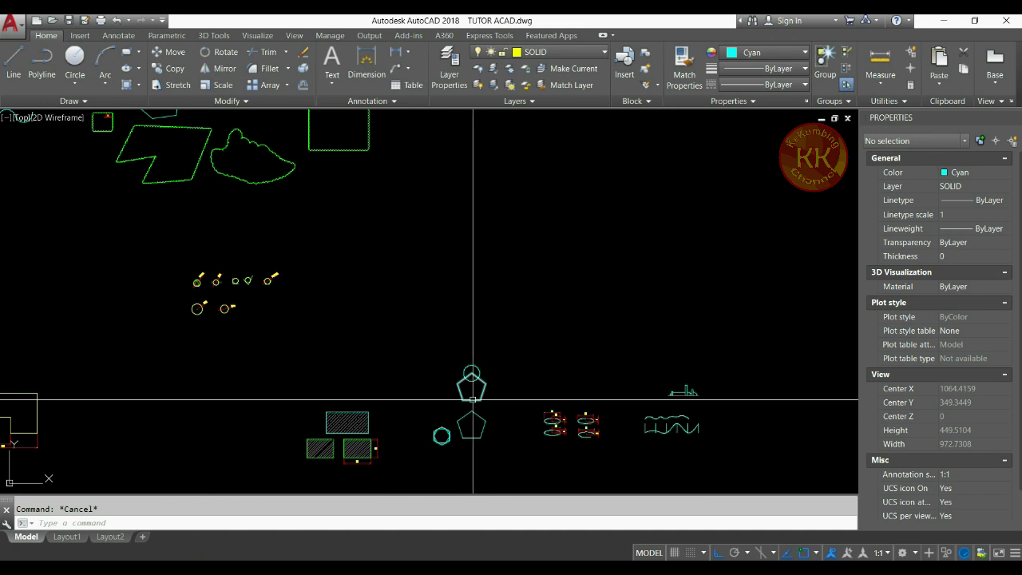
pyautogui.moveTo(512, 449); pyautogui.dragTo(484, 321, button='middle')
pyautogui.scroll(6, 489, 323)
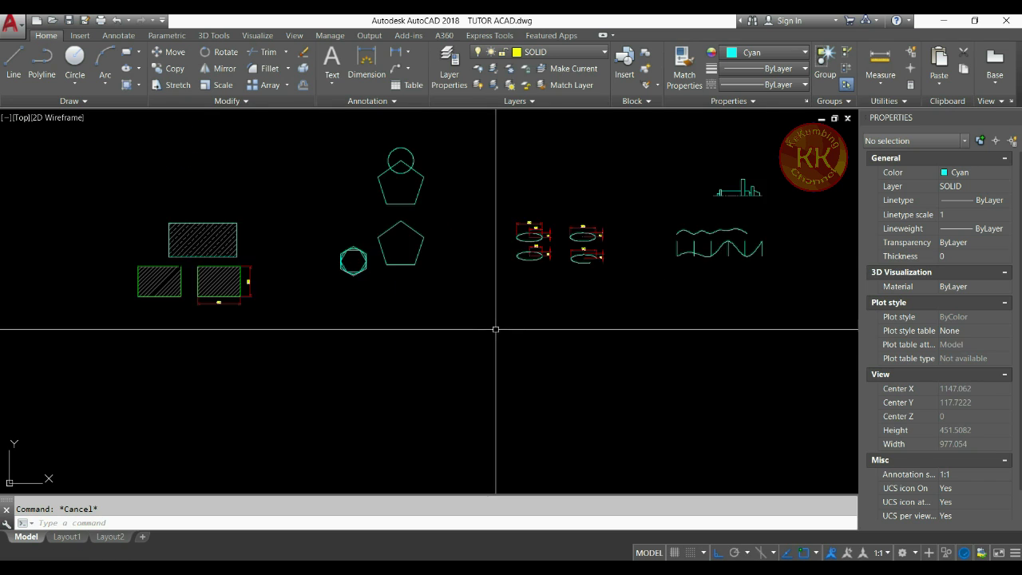
pyautogui.scroll(2, 496, 294)
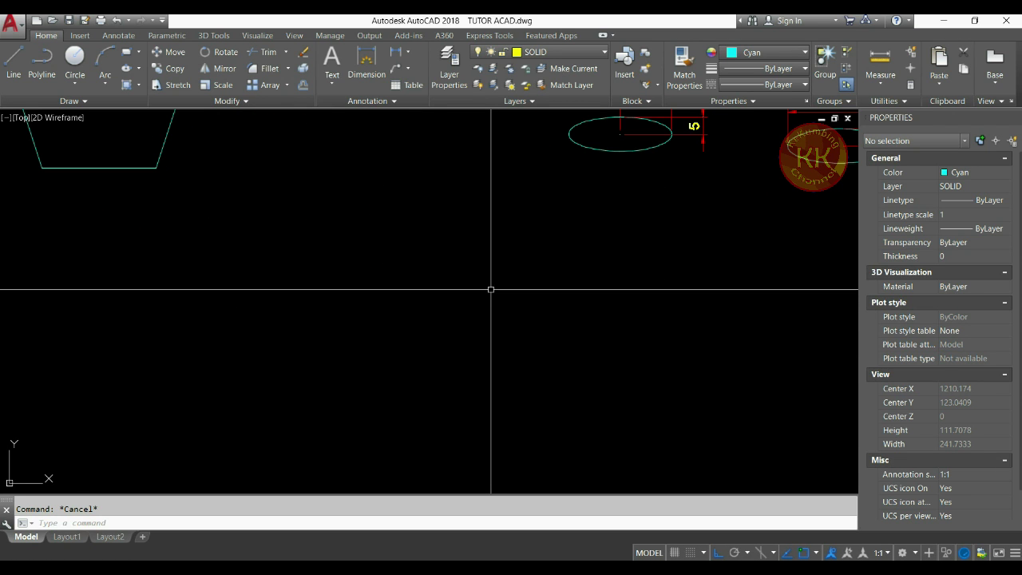
pyautogui.write('l')
pyautogui.press('Return')
pyautogui.click(295, 302)
pyautogui.click(296, 429)
pyautogui.click(530, 429)
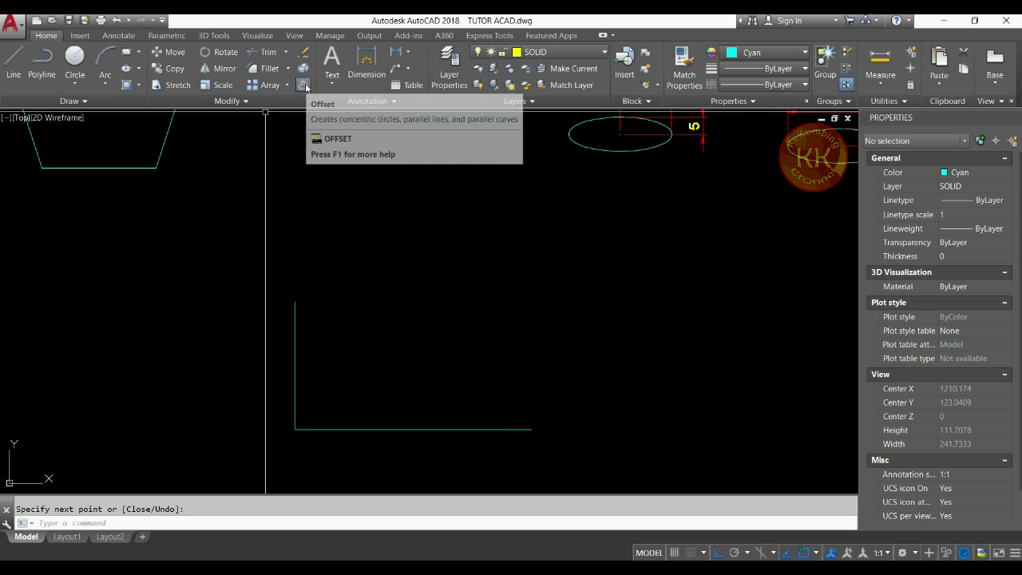
# - Offset the vertical line to its right at a distance of 10, repeating from each new line to make five parallel copies
pyautogui.write('c')
pyautogui.press('Return')
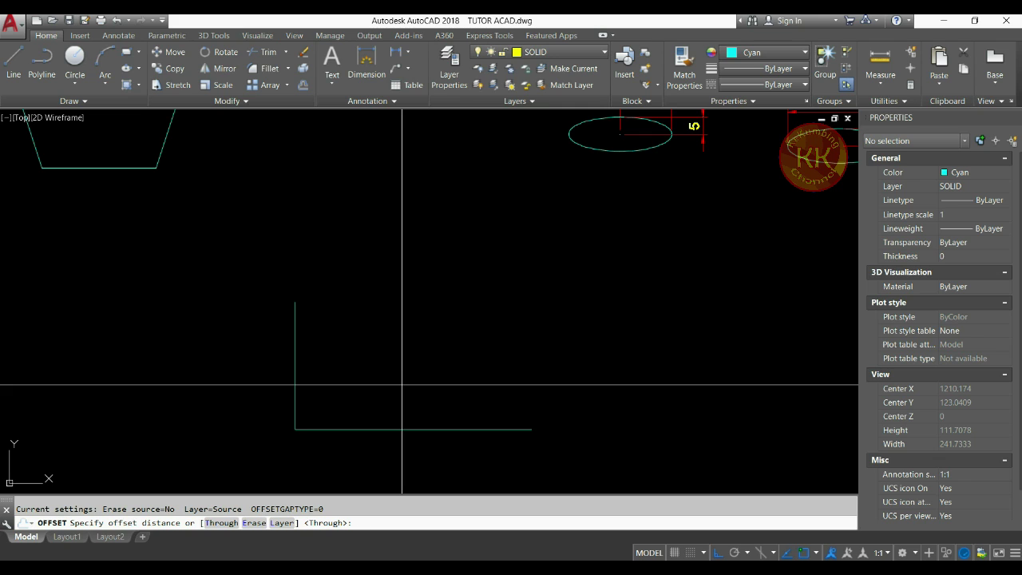
pyautogui.write('10')
pyautogui.press('Return')
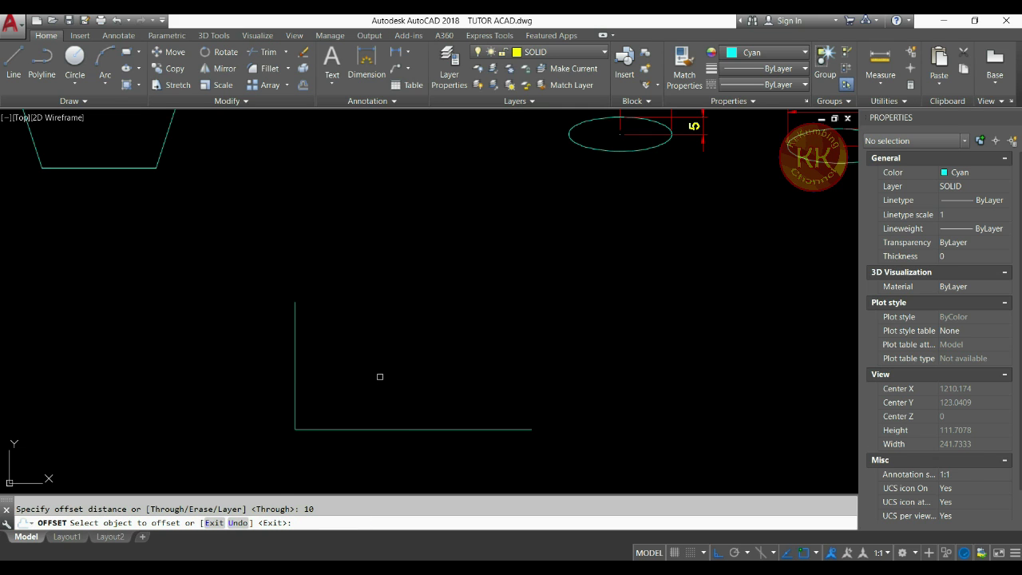
pyautogui.click(296, 340)
pyautogui.click(320, 339)
pyautogui.click(329, 335)
pyautogui.click(401, 338)
pyautogui.click(364, 338)
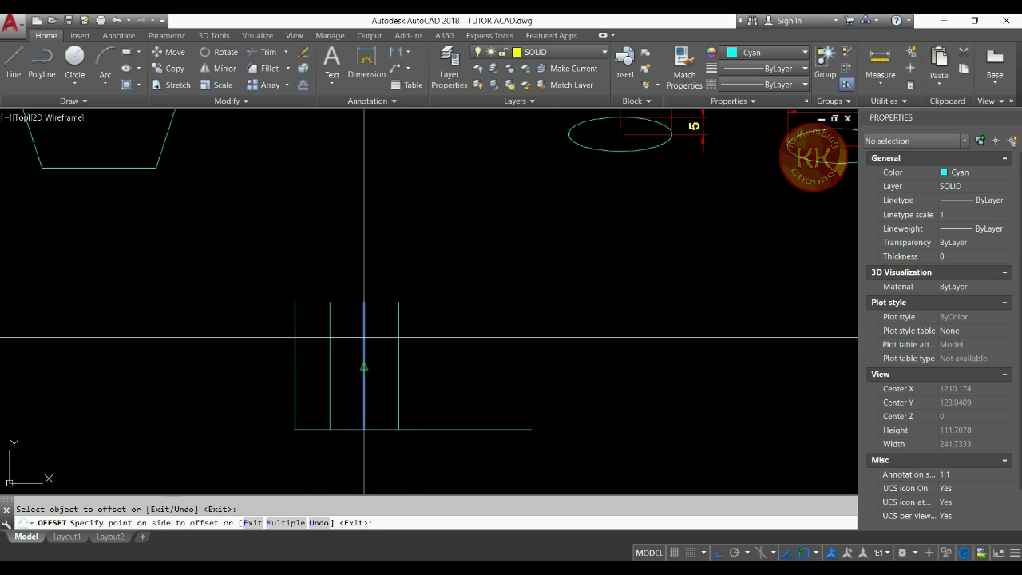
pyautogui.click(457, 327)
pyautogui.click(399, 335)
pyautogui.click(468, 330)
pyautogui.click(434, 333)
pyautogui.click(549, 327)
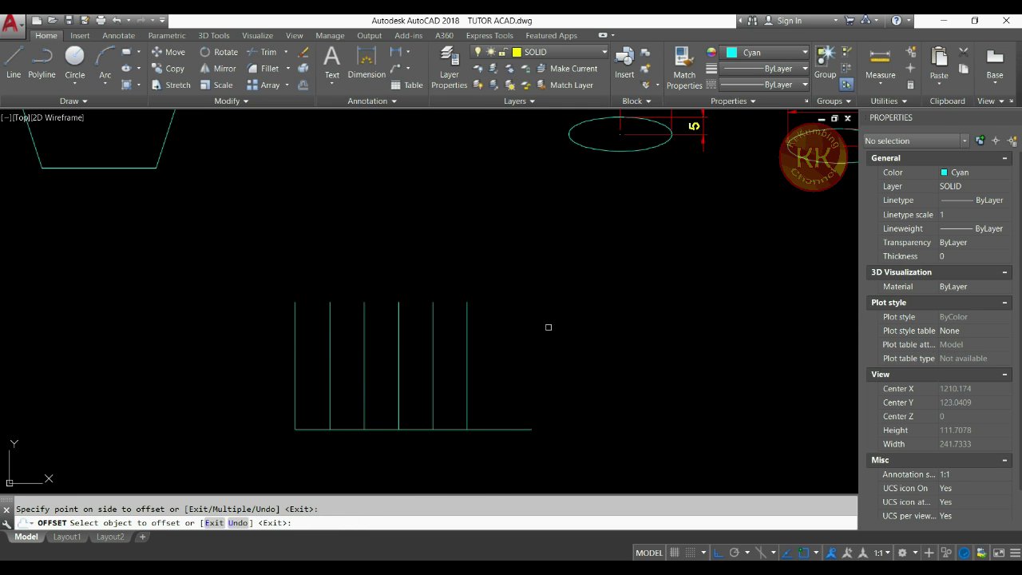
# - Offset the horizontal line upward three times at the same distance of 10 to form a grid, and end the command
pyautogui.click(530, 429)
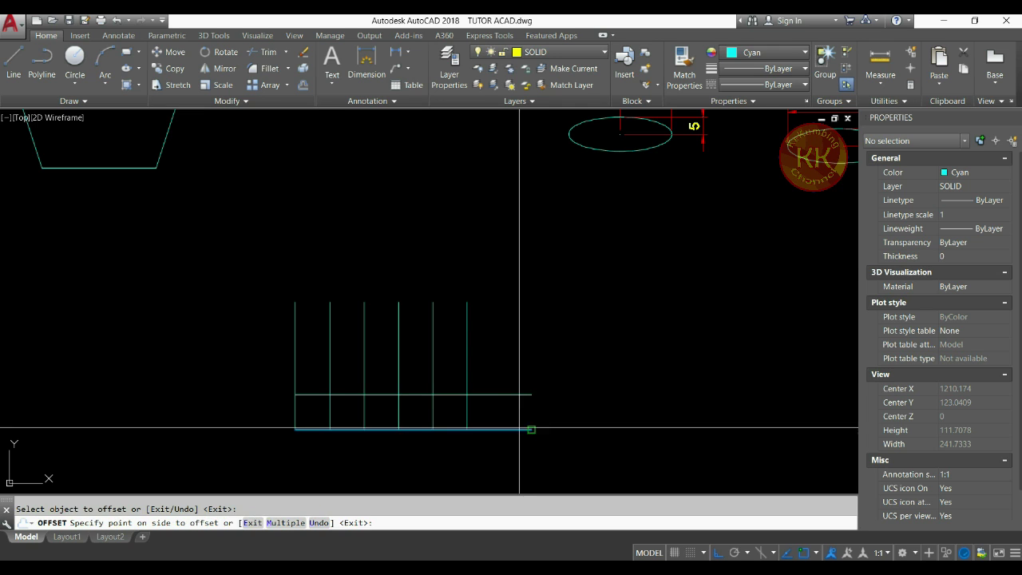
pyautogui.click(520, 365)
pyautogui.click(520, 392)
pyautogui.click(516, 355)
pyautogui.click(516, 356)
pyautogui.click(515, 304)
pyautogui.press('Return')
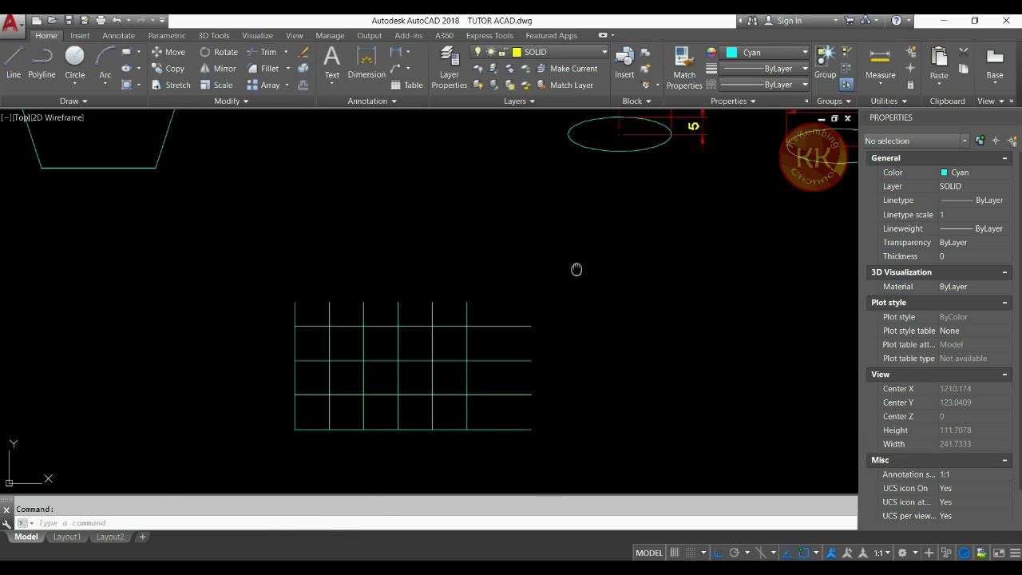
# - Offset the lower ellipse dimensioned 15 by 5 outward twice at a distance of 2
pyautogui.moveTo(577, 269); pyautogui.dragTo(336, 423, button='middle')
pyautogui.scroll(5, 377, 275)
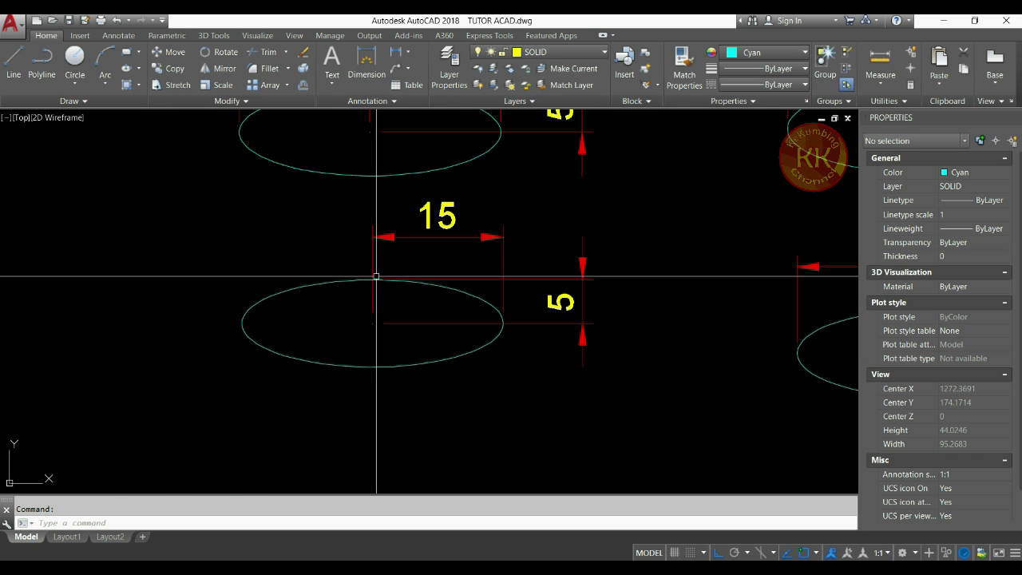
pyautogui.write('c')
pyautogui.press('Return')
pyautogui.write('2')
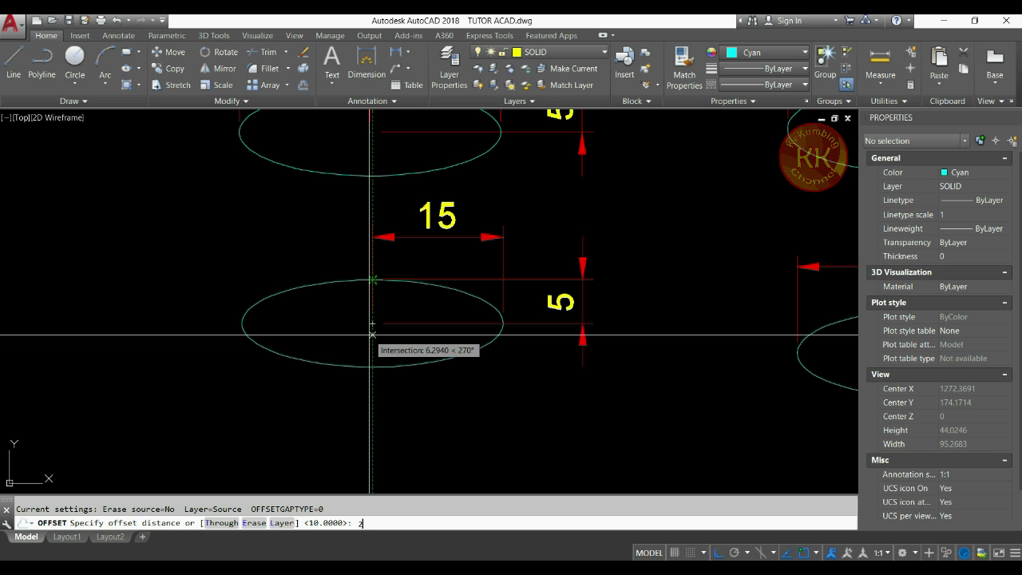
pyautogui.press('Return')
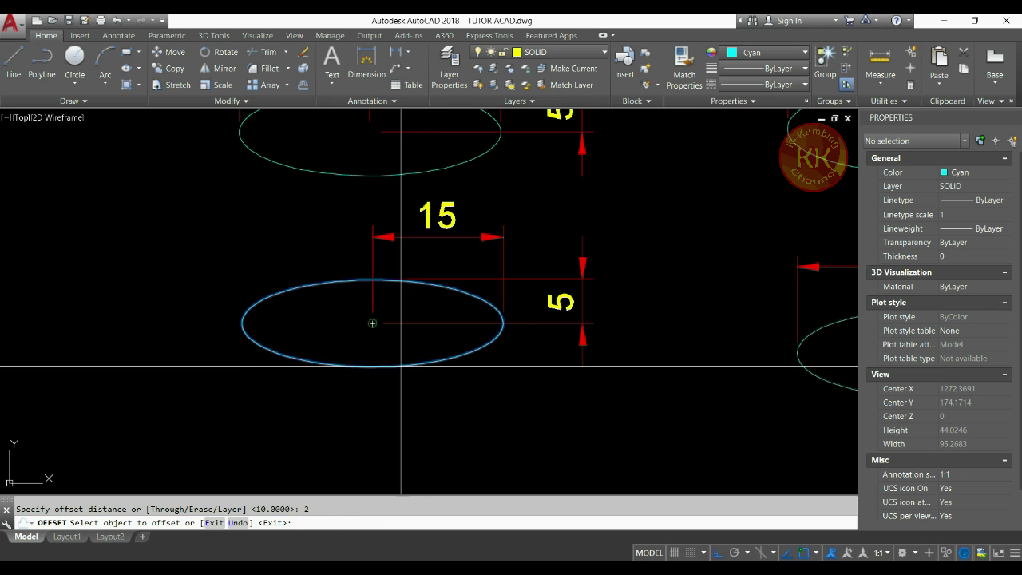
pyautogui.click(401, 365)
pyautogui.click(424, 357)
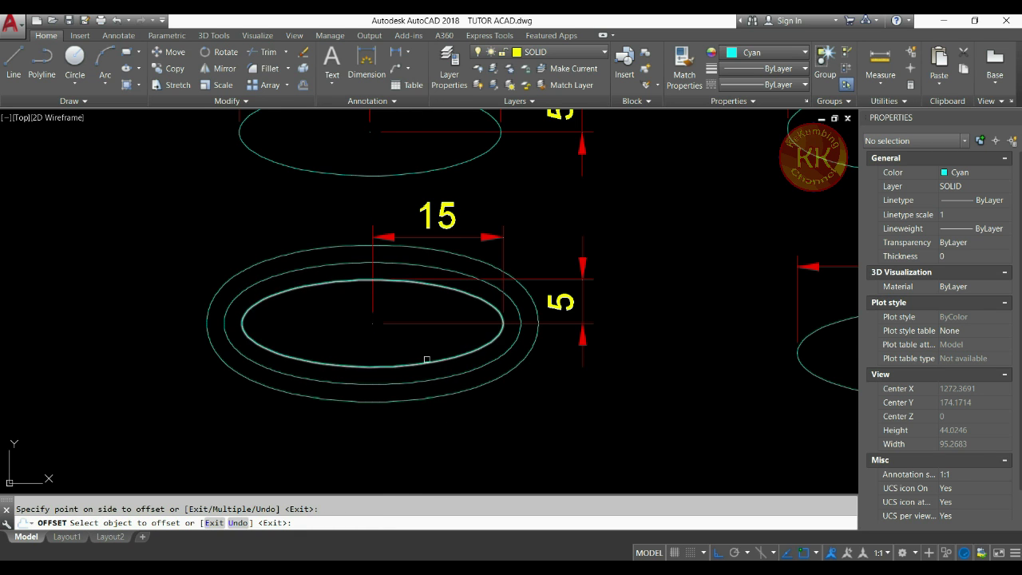
# - Offset the original ellipse inward by 2, and offset the resulting inner curve inward once more
pyautogui.click(426, 362)
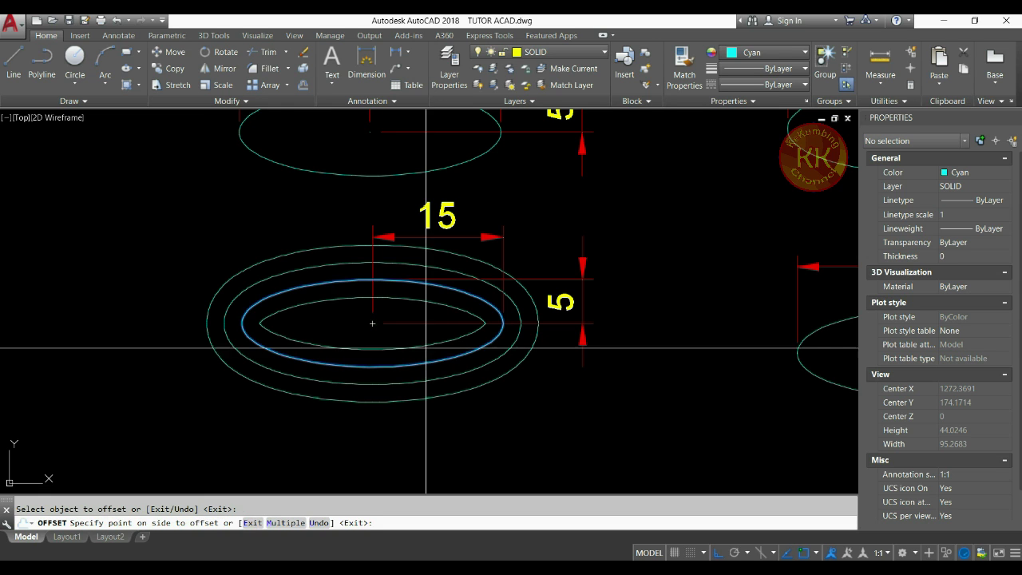
pyautogui.click(399, 329)
pyautogui.click(405, 349)
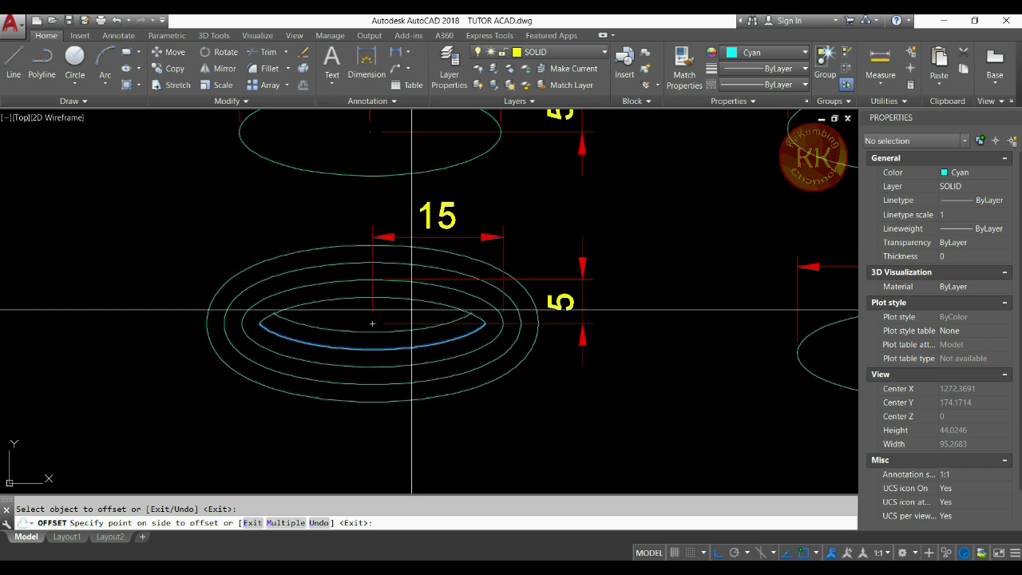
pyautogui.scroll(4, 410, 282)
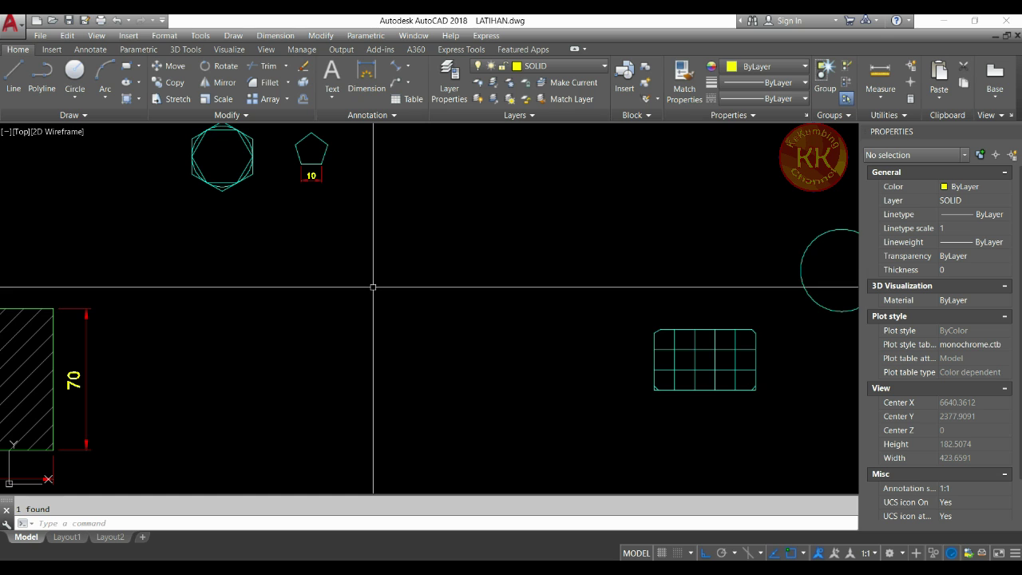
# - In LATIHAN.dwg, draw a horizontal line just above the hexagon figure with the inscribed circle
pyautogui.scroll(-2, 262, 187)
pyautogui.scroll(4, 257, 192)
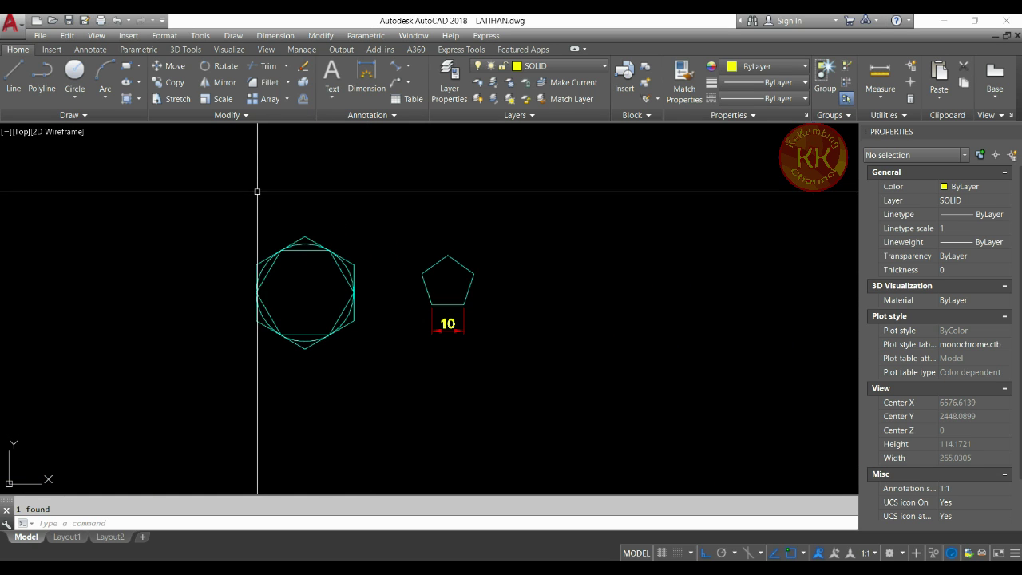
pyautogui.scroll(2, 234, 220)
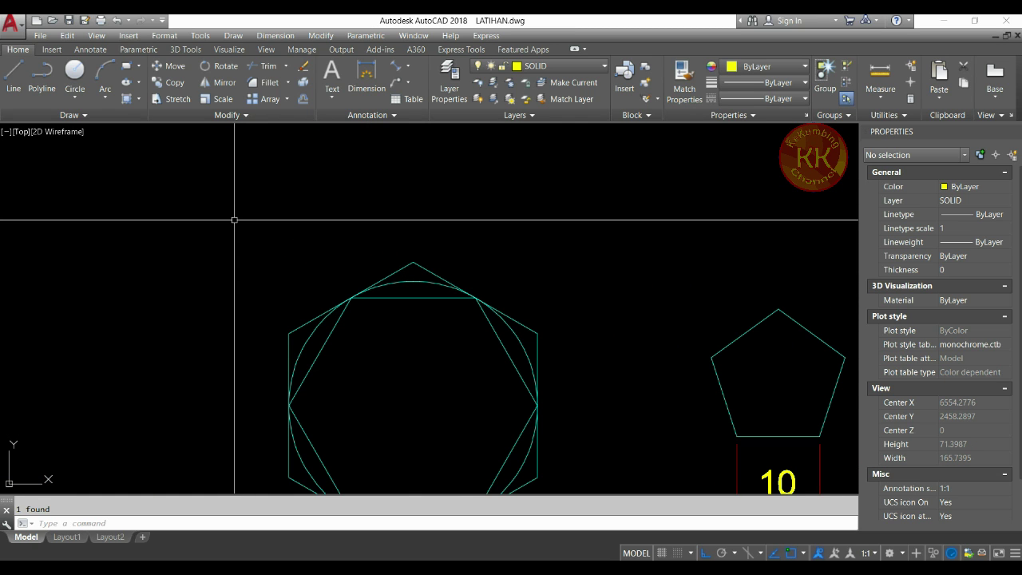
pyautogui.write('l')
pyautogui.press('Return')
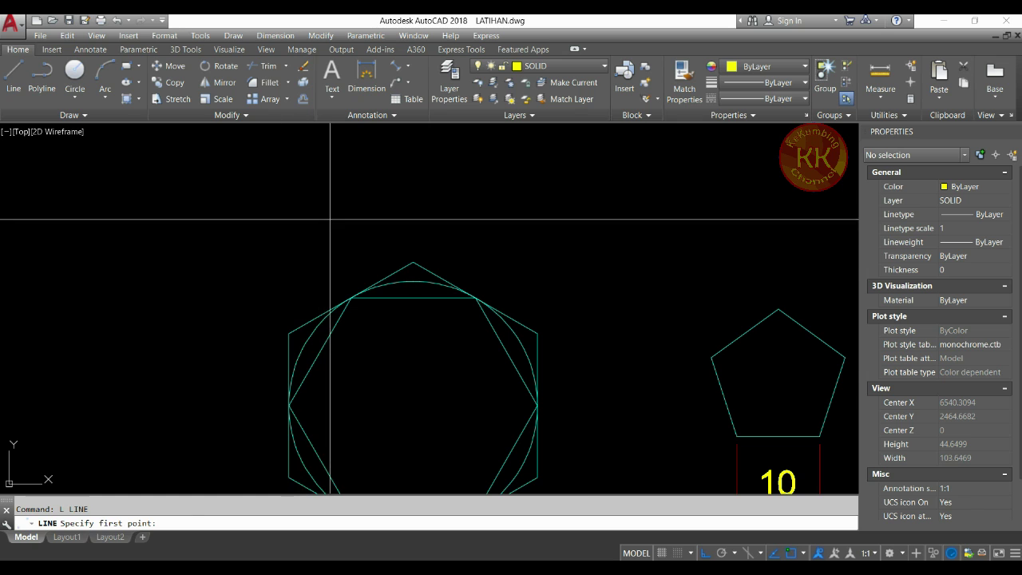
pyautogui.click(330, 210)
pyautogui.click(519, 207)
pyautogui.press('Return')
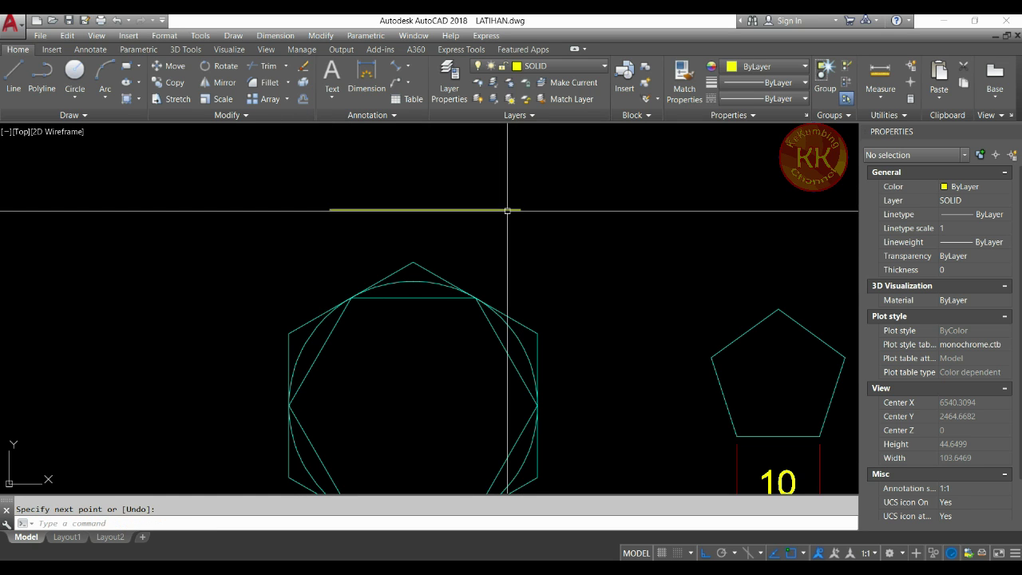
# - Select the circle and the outer hexagon to point out the gap between their tops, and clear the selection
pyautogui.scroll(2, 411, 263)
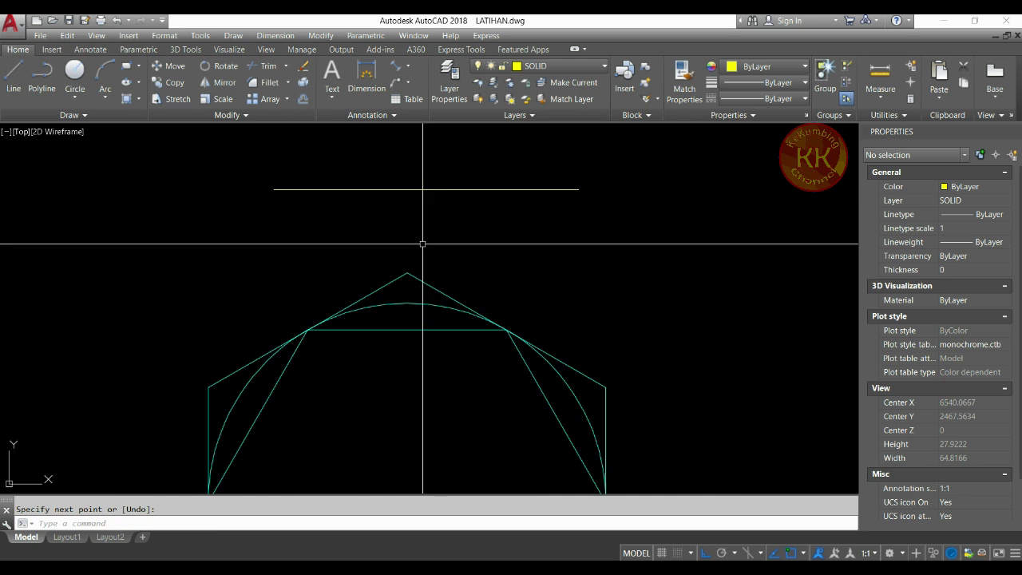
pyautogui.click(408, 303)
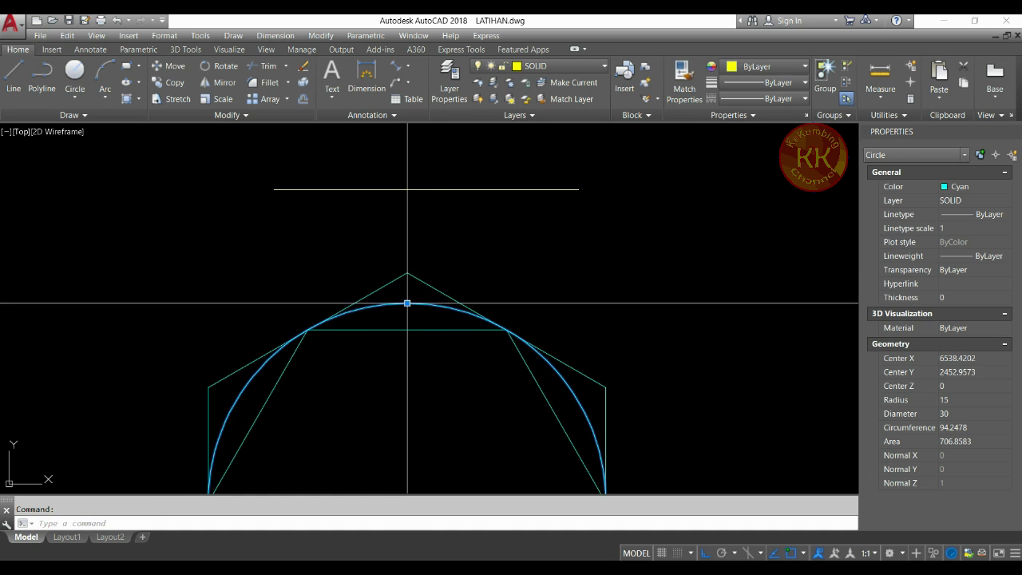
pyautogui.click(414, 276)
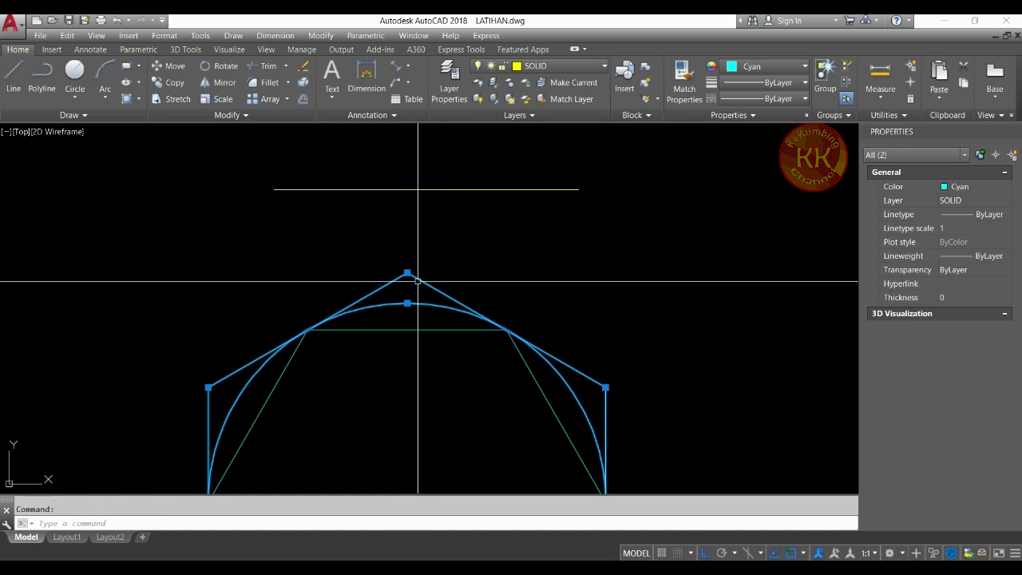
pyautogui.press('Escape')
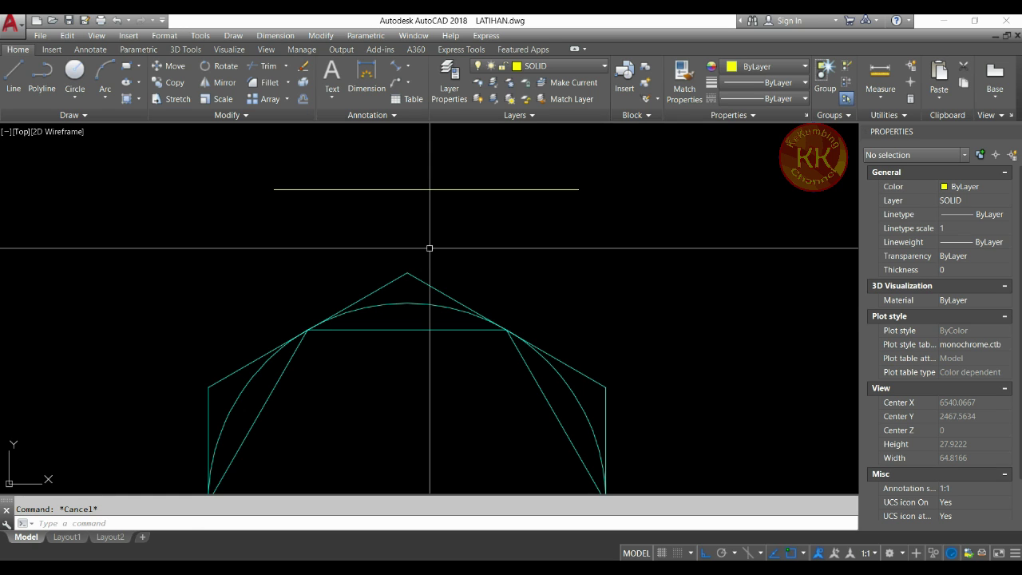
# - Offset the horizontal line upward by the distance picked from the circle's top quadrant to the outer hexagon's apex
pyautogui.press('Return')
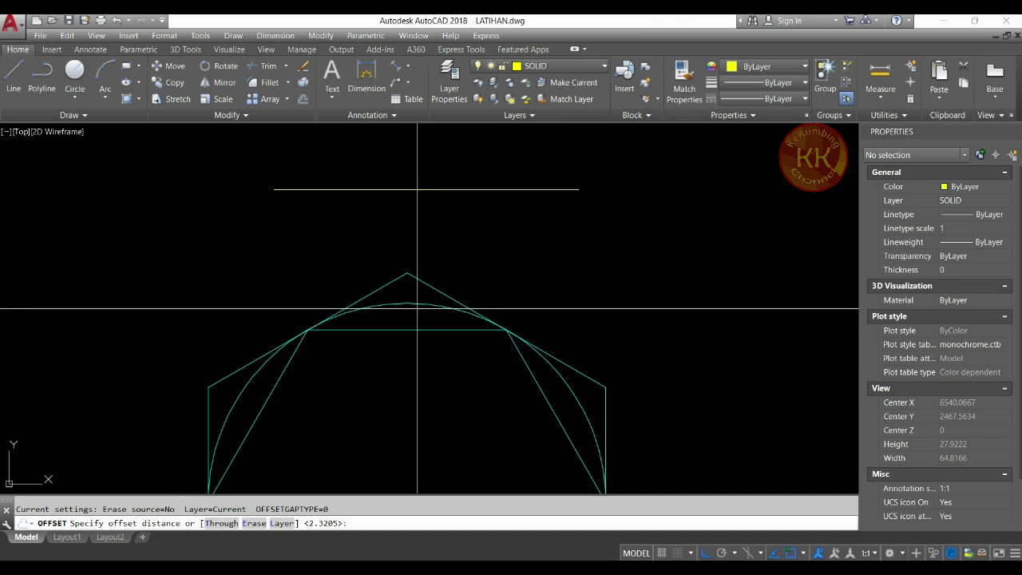
pyautogui.write('0')
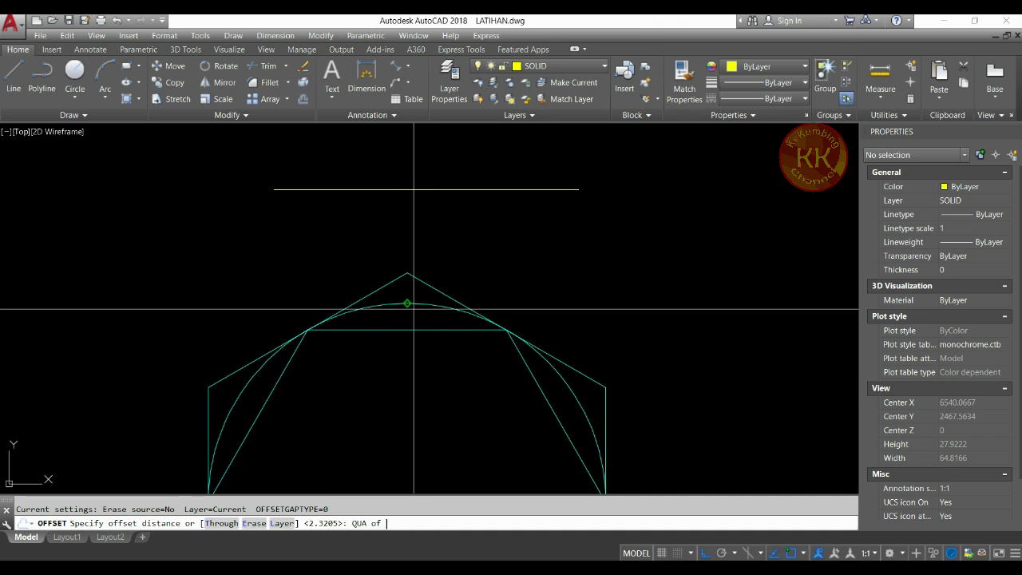
pyautogui.click(408, 304)
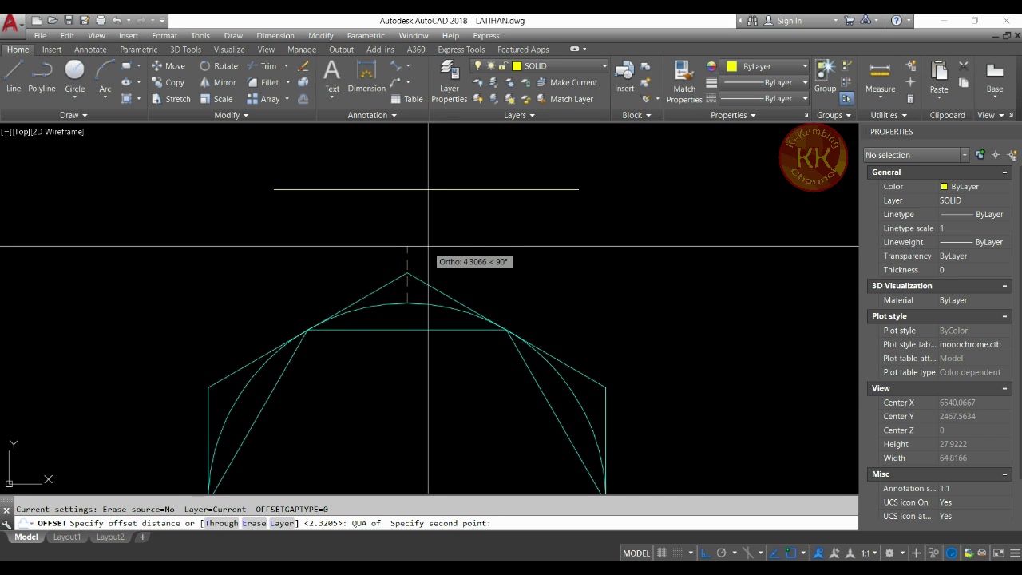
pyautogui.click(409, 273)
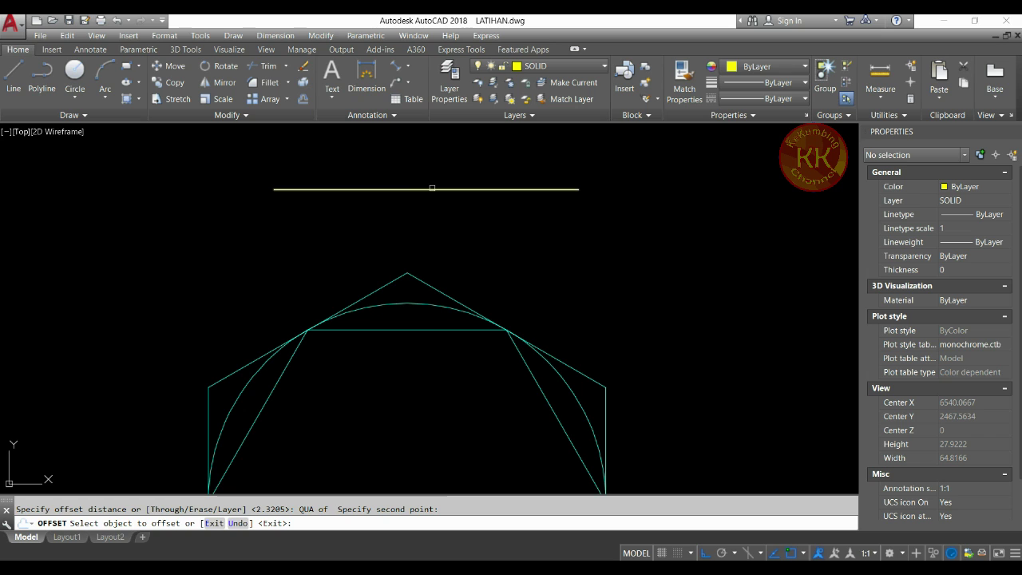
pyautogui.click(433, 189)
pyautogui.click(423, 142)
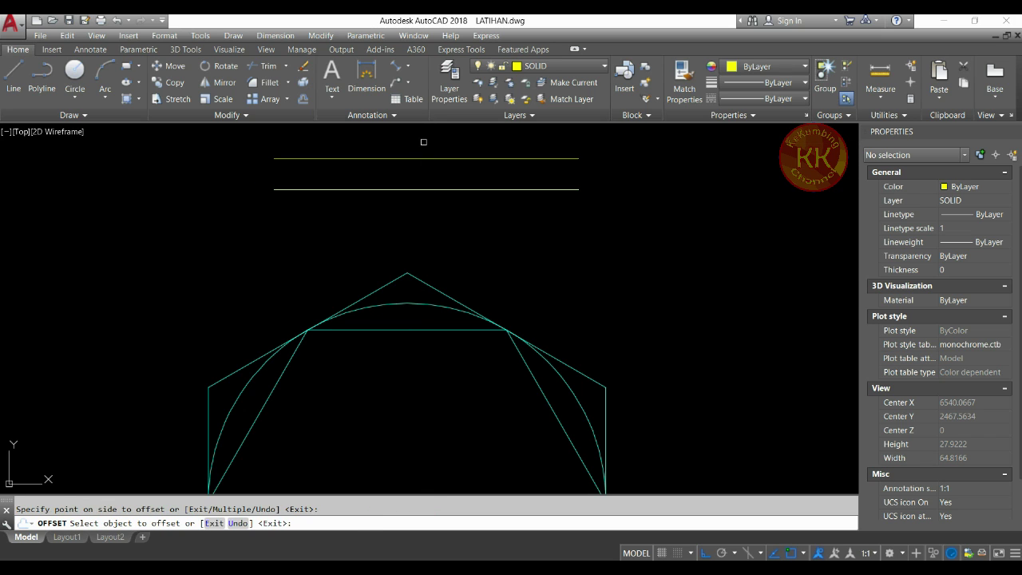
pyautogui.press('Return')
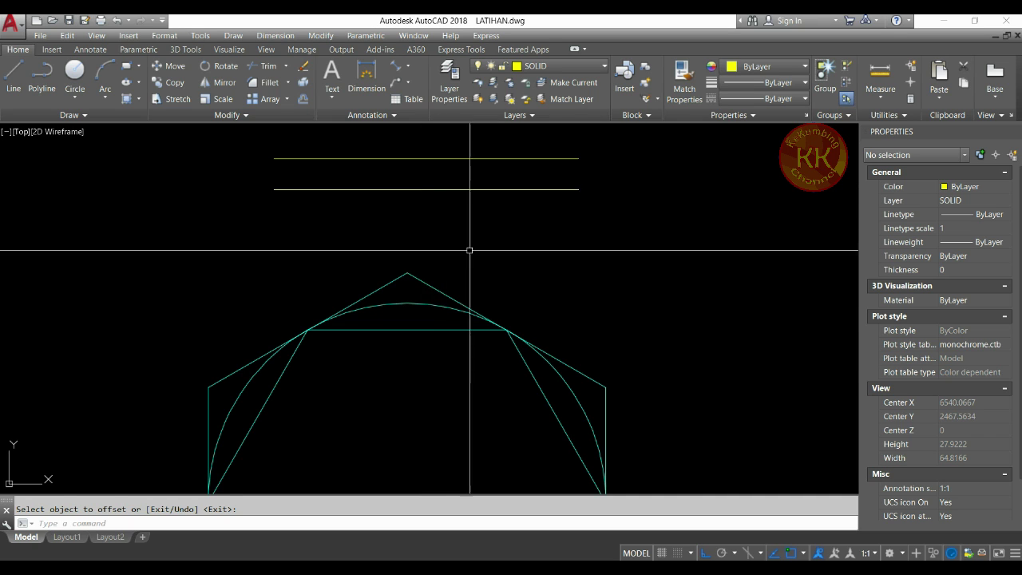
# - Add a vertical linear dimension between the ends of the two horizontal lines, placed beside them
pyautogui.scroll(2, 456, 235)
pyautogui.scroll(-4, 405, 238)
pyautogui.scroll(4, 350, 163)
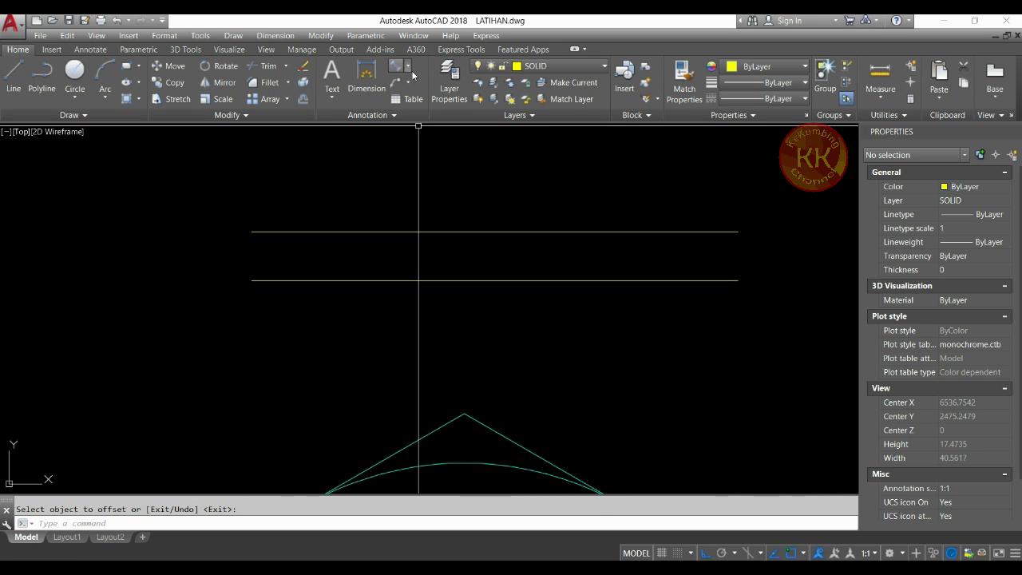
pyautogui.click(408, 67)
pyautogui.click(419, 86)
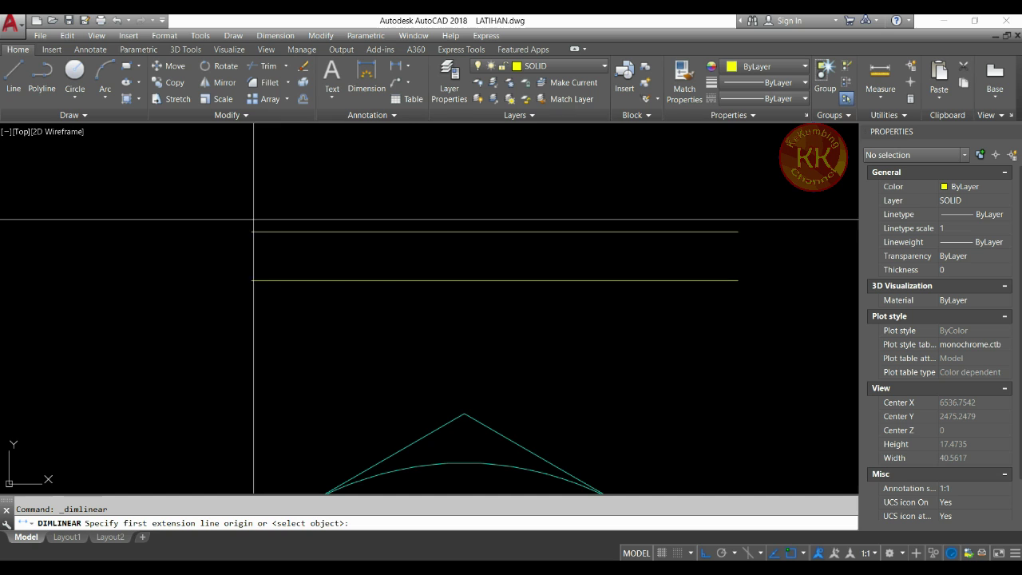
pyautogui.click(252, 231)
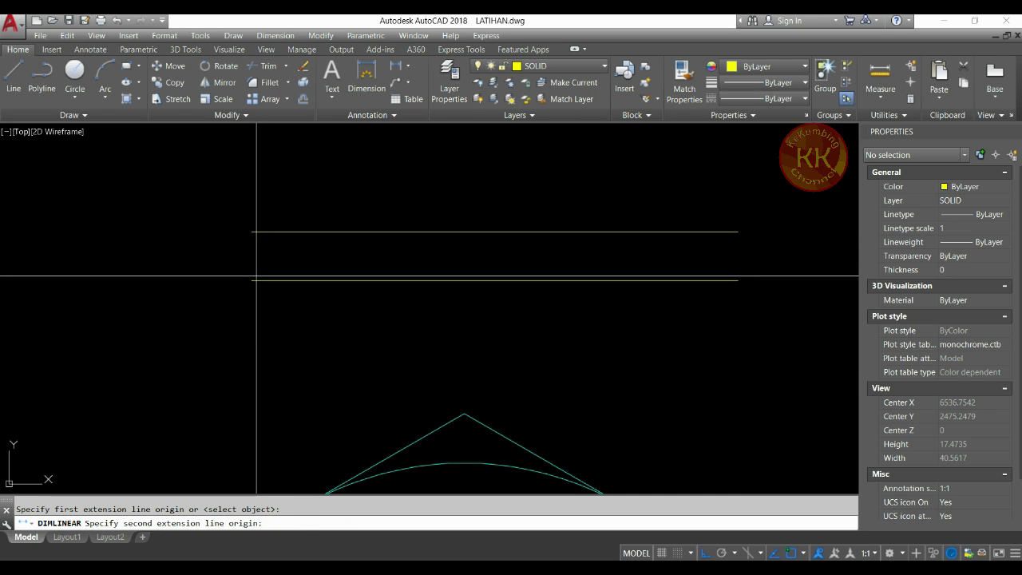
pyautogui.click(252, 279)
pyautogui.scroll(-4, 197, 246)
pyautogui.click(117, 240)
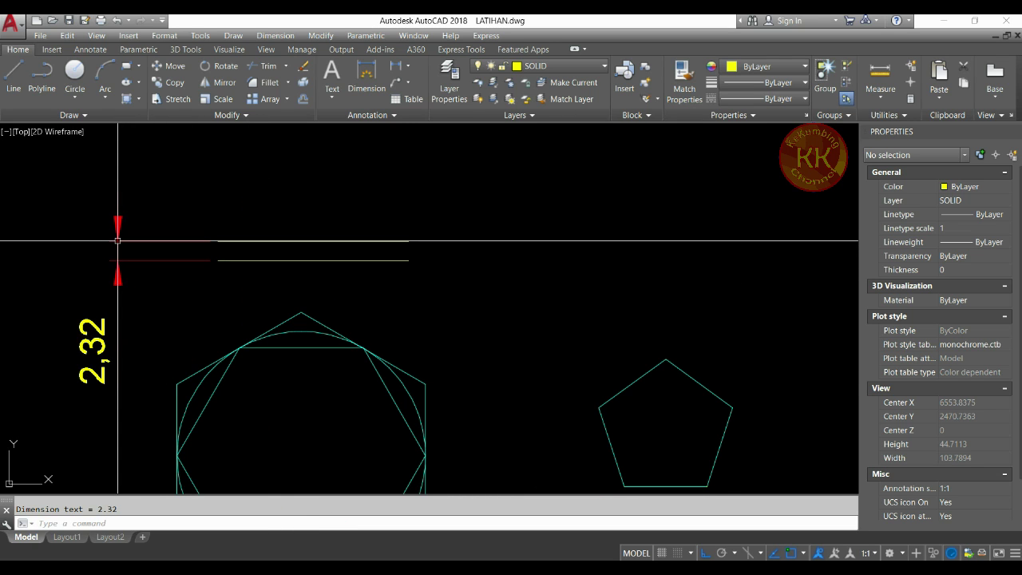
# - Add a linear dimension from the circle's top quadrant to the outer hexagon's apex
pyautogui.press('Return')
pyautogui.write('qua')
pyautogui.press('Return')
pyautogui.click(311, 319)
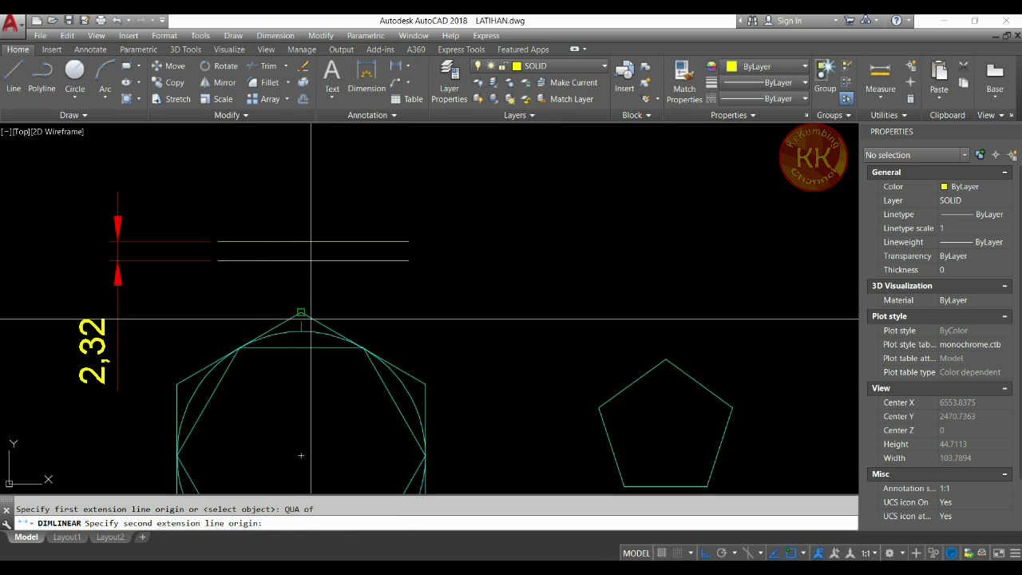
pyautogui.click(311, 259)
pyautogui.click(486, 344)
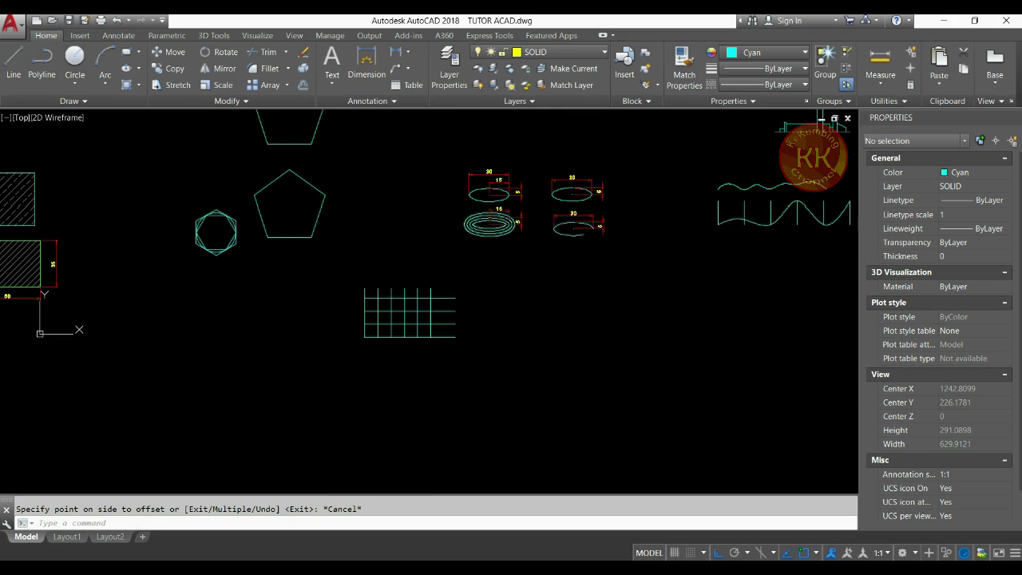
# - In TUTOR ACAD.dwg, draw a 5 by 5 rectangle in the empty area above the dimensioned ellipses
pyautogui.scroll(5, 395, 291)
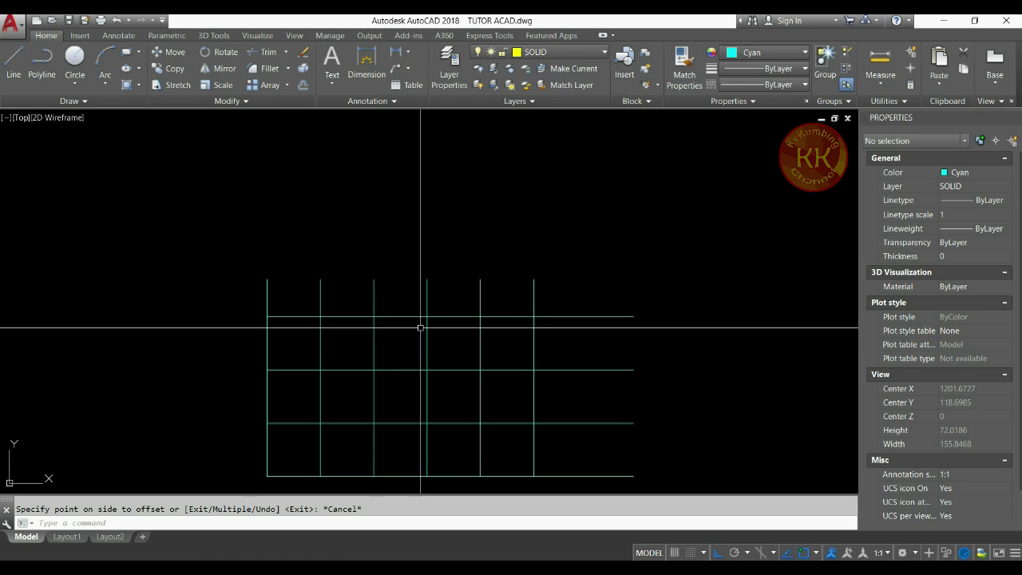
pyautogui.scroll(-5, 543, 279)
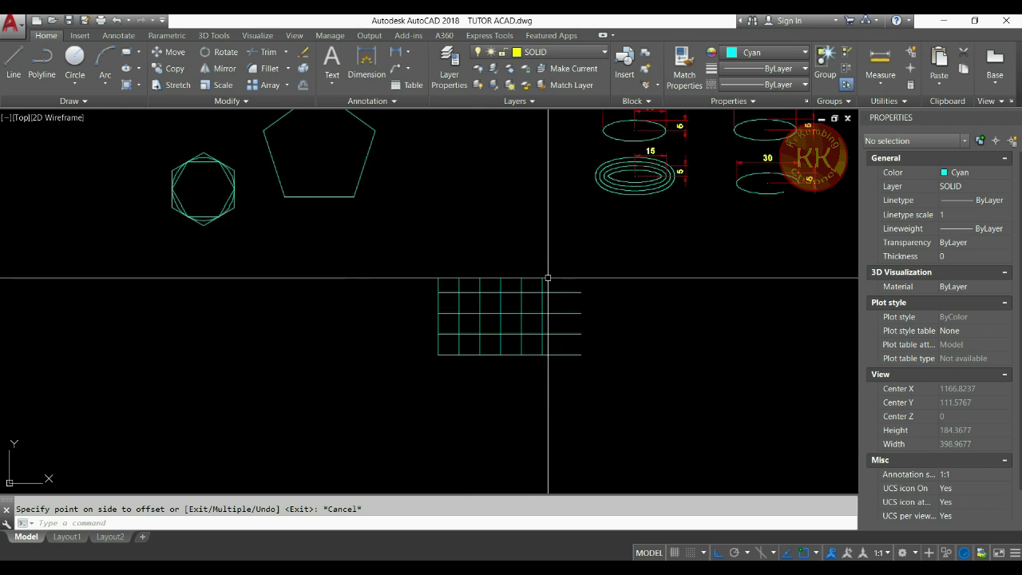
pyautogui.moveTo(645, 256)
pyautogui.mouseDown(button='middle')
pyautogui.moveTo(512, 277)
pyautogui.moveTo(216, 358)
pyautogui.mouseUp(button='middle')
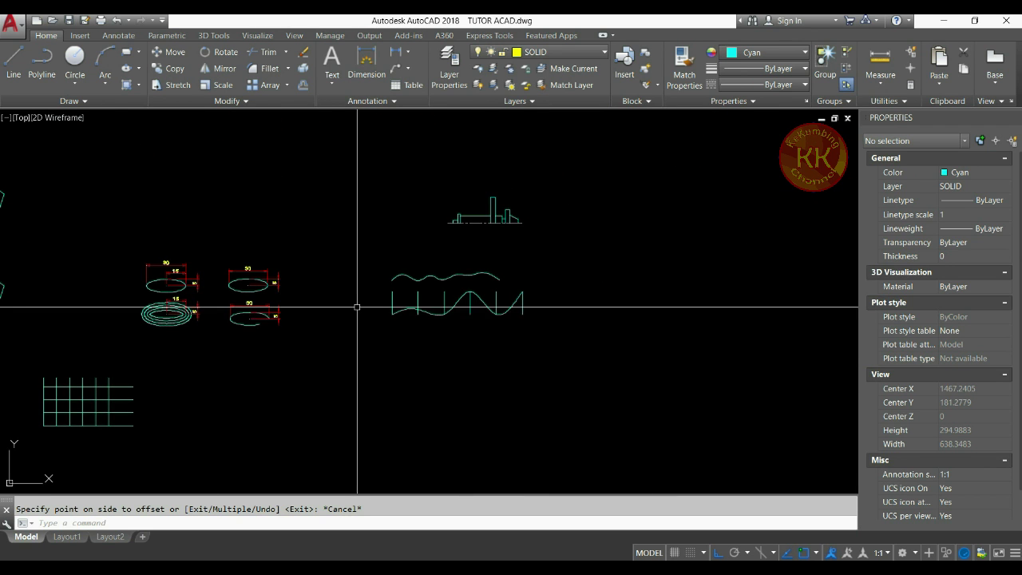
pyautogui.moveTo(354, 309); pyautogui.dragTo(622, 147, button='middle')
pyautogui.moveTo(546, 221); pyautogui.dragTo(495, 483, button='middle')
pyautogui.scroll(4, 373, 250)
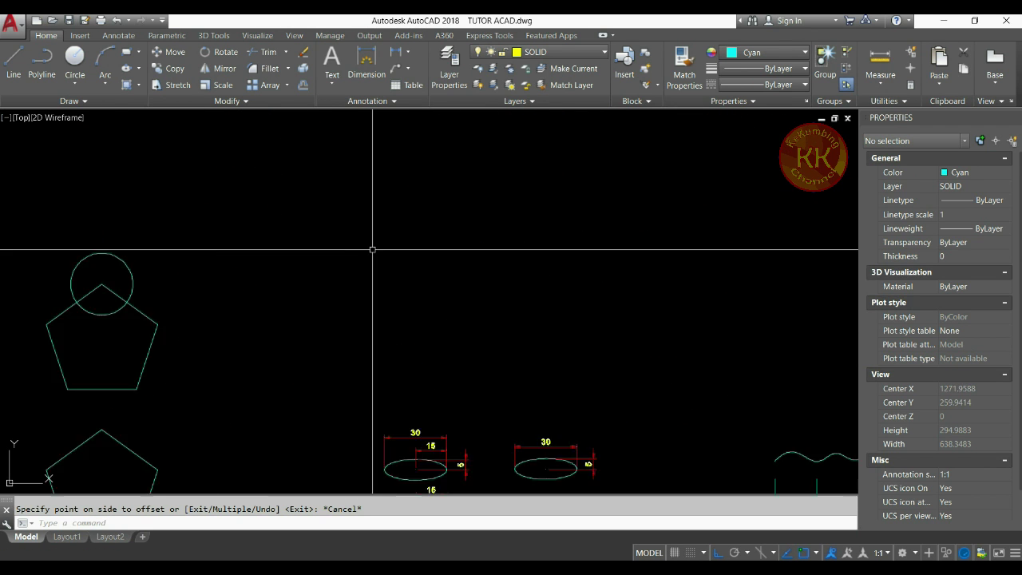
pyautogui.moveTo(376, 272); pyautogui.dragTo(388, 223, button='middle')
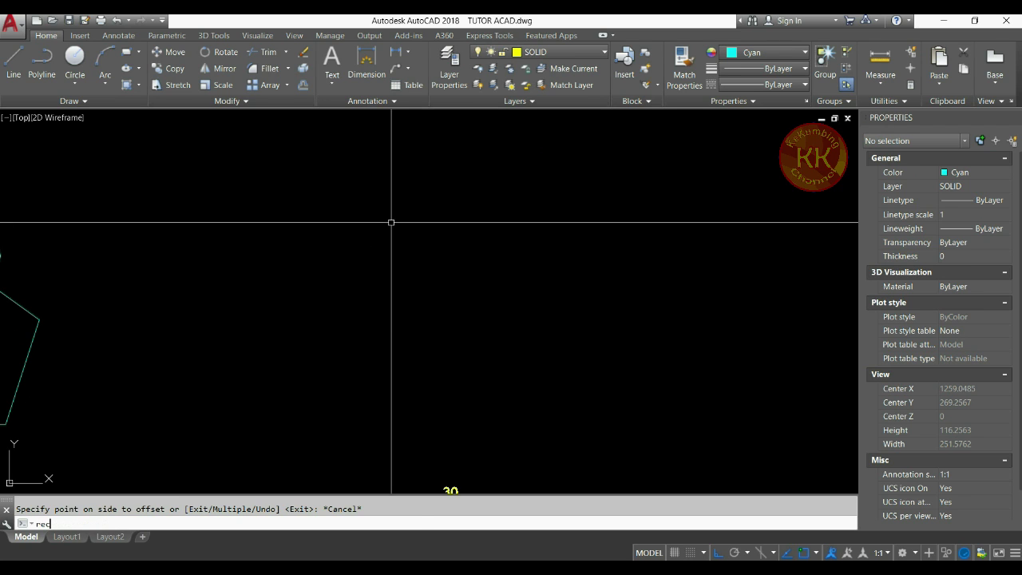
pyautogui.press('Return')
pyautogui.press('Escape')
pyautogui.write('rec')
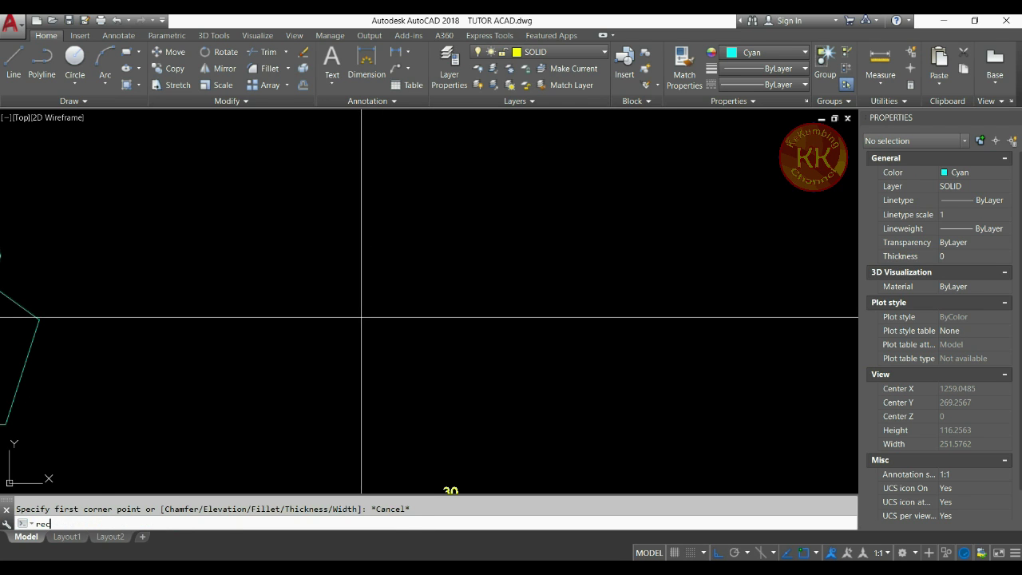
pyautogui.press('Return')
pyautogui.click(359, 362)
pyautogui.write('@5,5')
pyautogui.press('Return')
pyautogui.scroll(2, 376, 351)
pyautogui.moveTo(375, 351); pyautogui.dragTo(274, 397, button='middle')
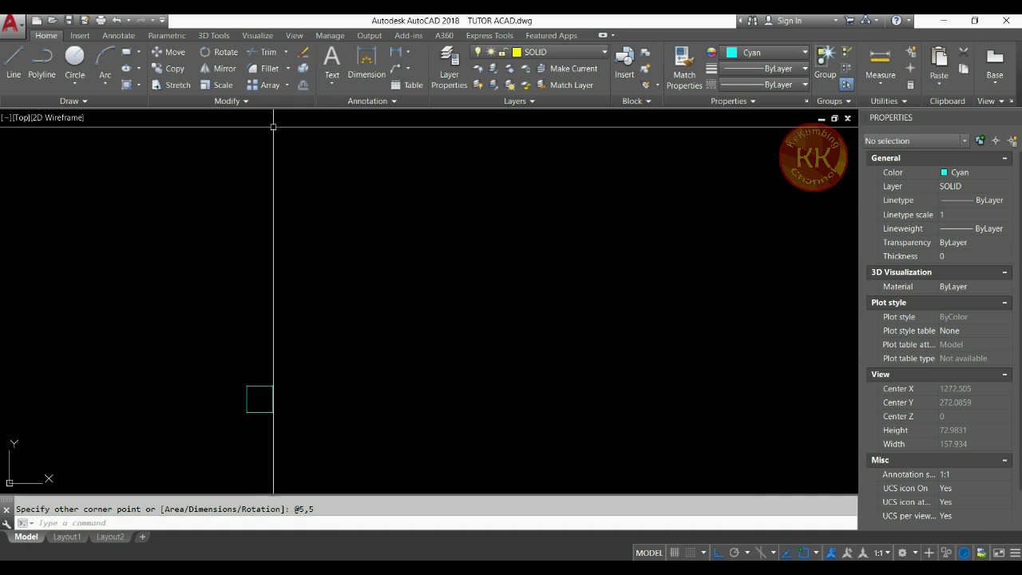
# - Start the Array command on the small square and choose the Rectangular array type
pyautogui.click(286, 86)
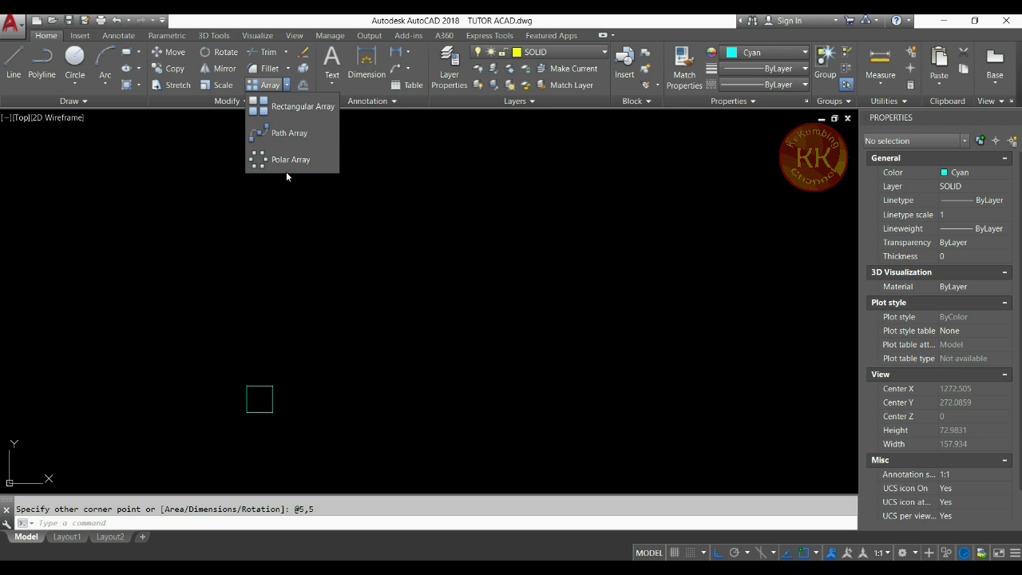
pyautogui.click(306, 207)
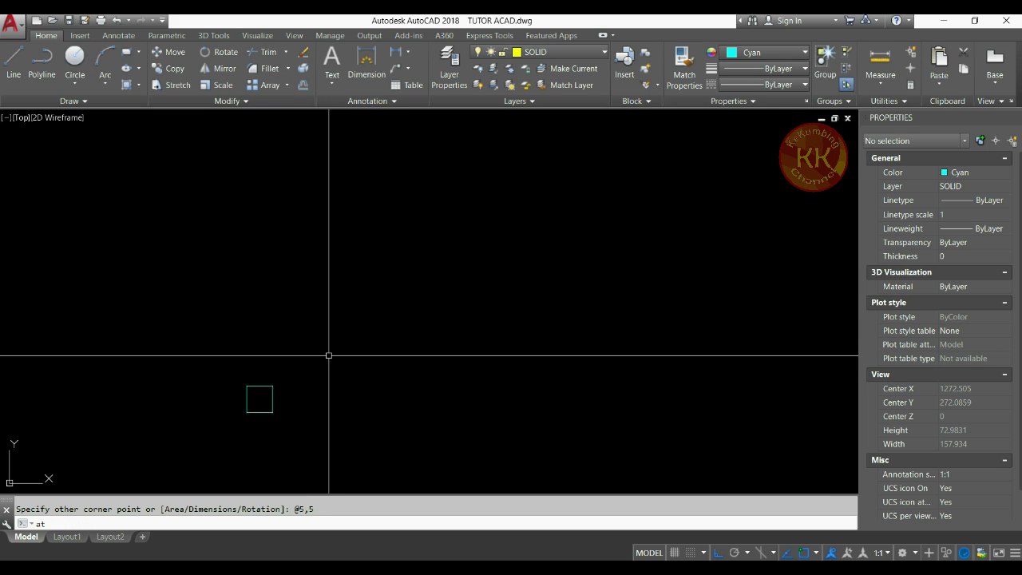
pyautogui.press('Escape')
pyautogui.write('ar')
pyautogui.press('Return')
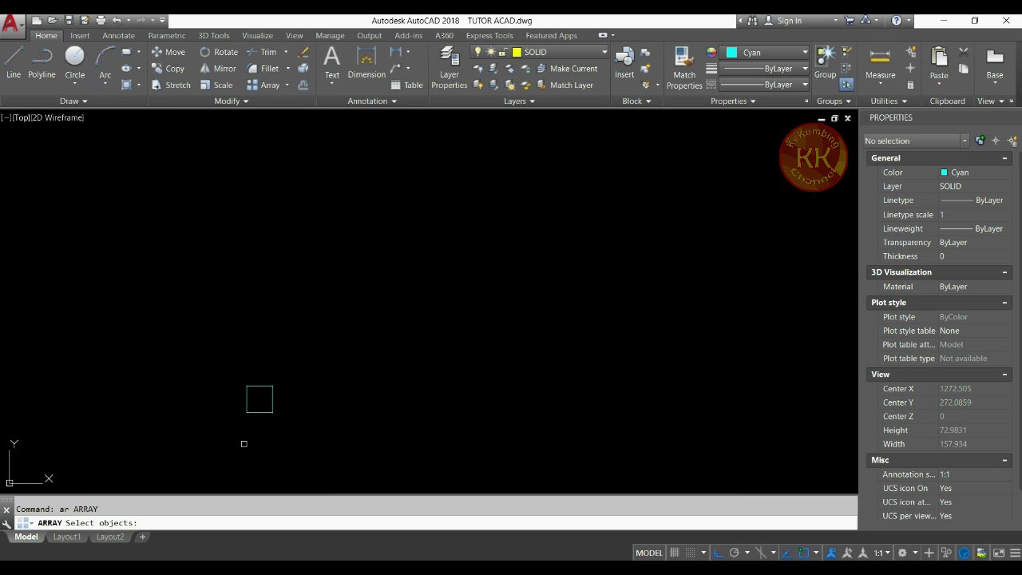
pyautogui.click(261, 413)
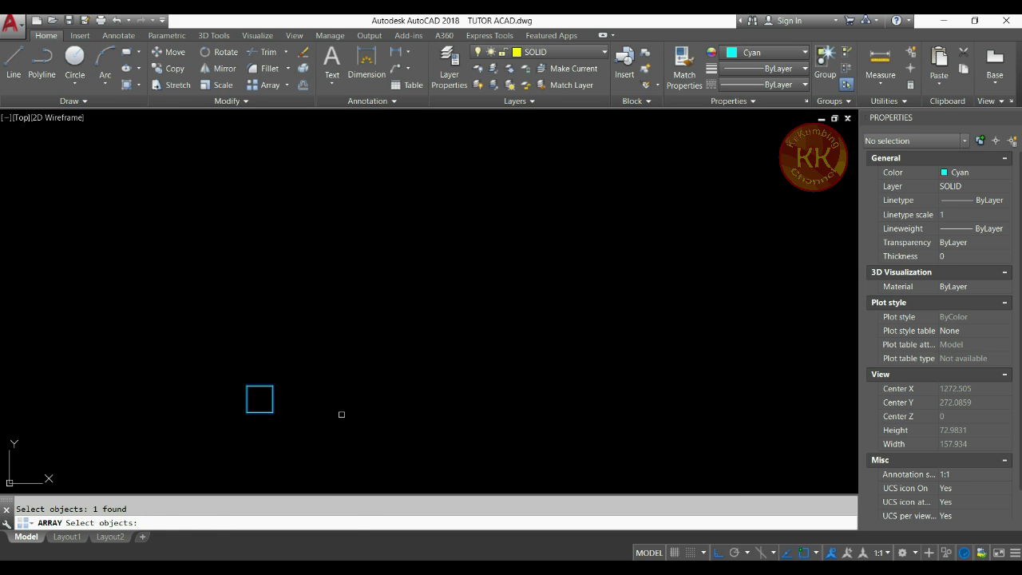
pyautogui.press('Return')
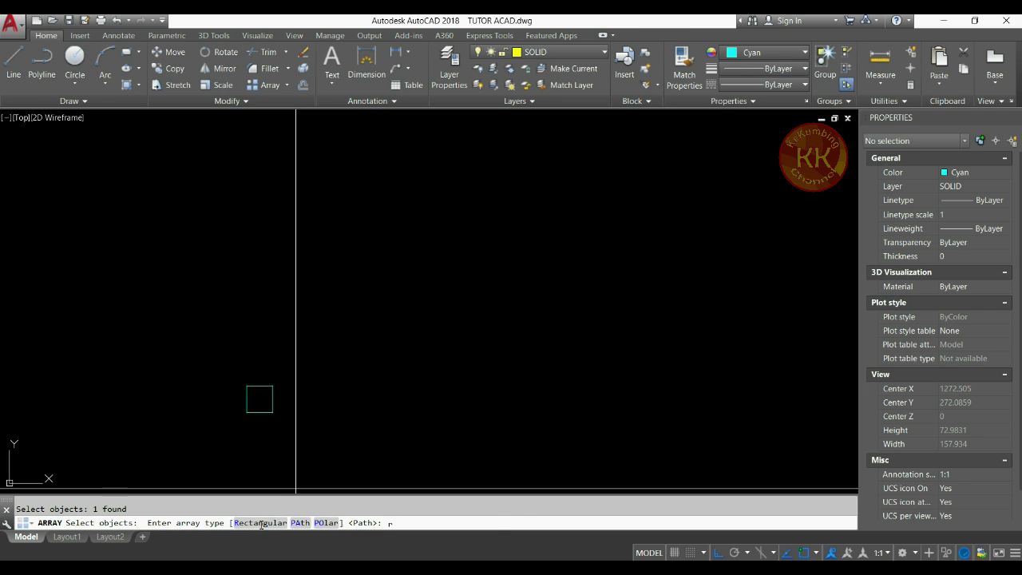
pyautogui.click(261, 523)
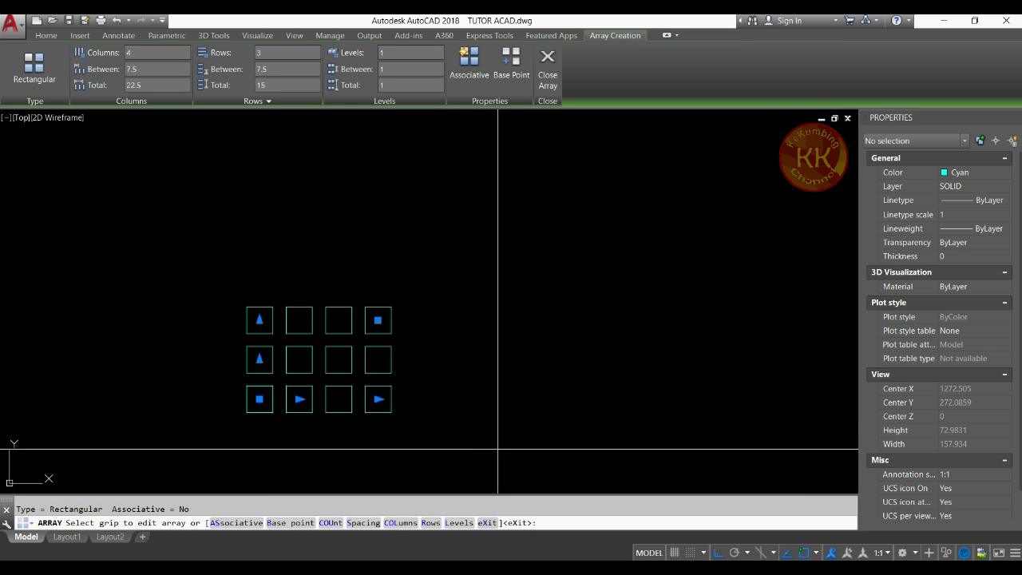
# - Set the array to 10 columns with a distance of 8 between columns
pyautogui.click(403, 523)
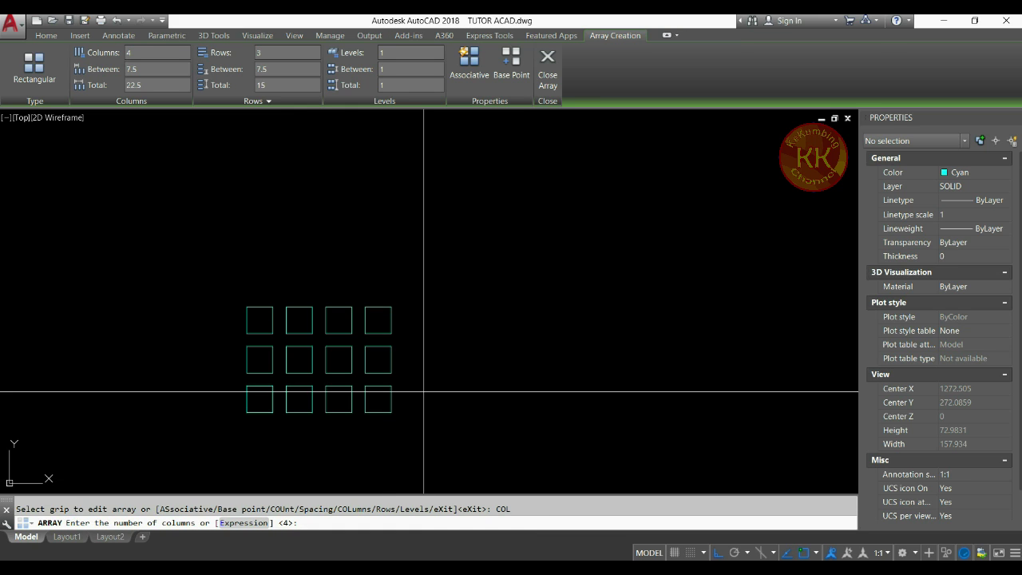
pyautogui.write('10')
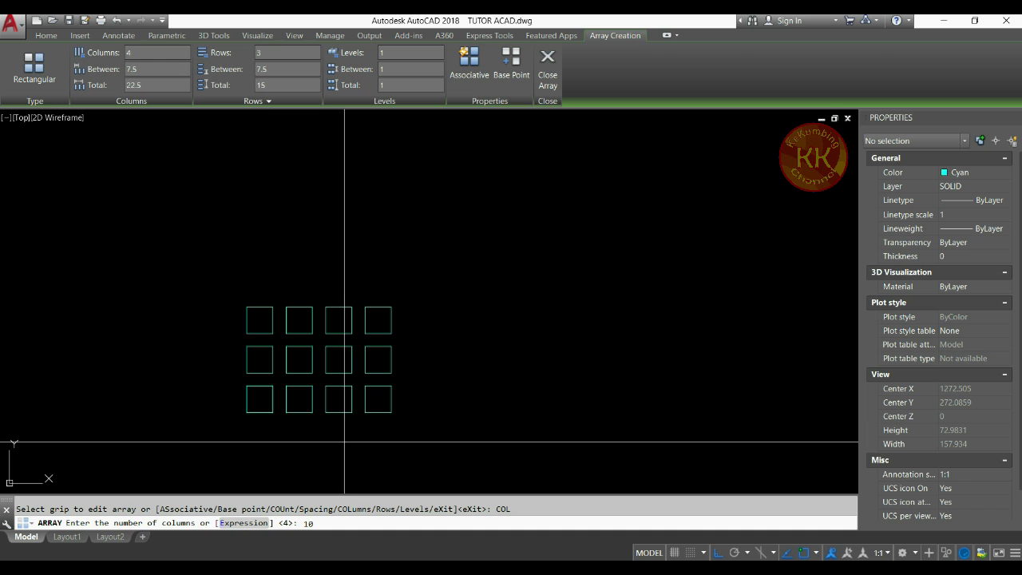
pyautogui.press('Return')
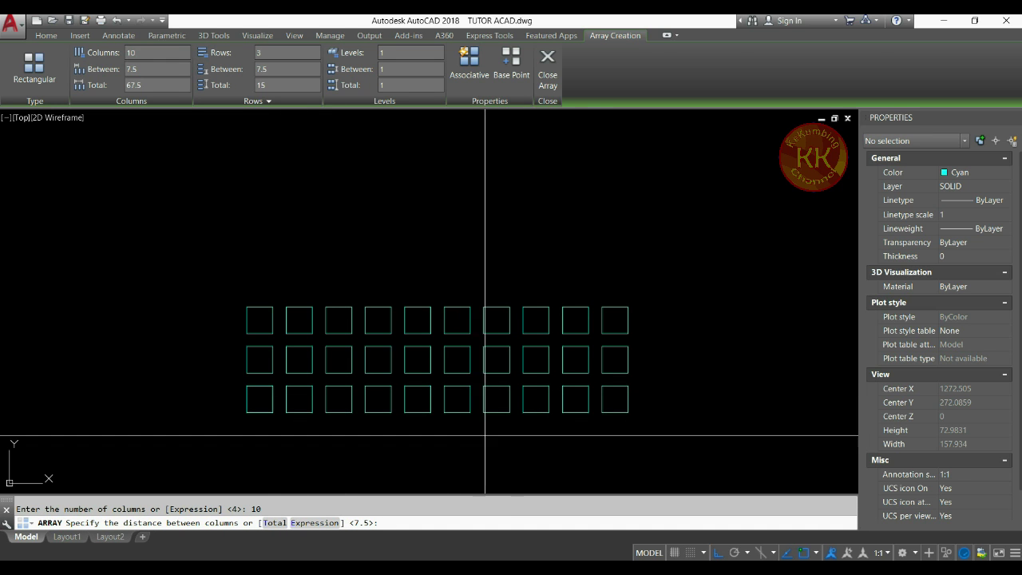
pyautogui.scroll(2, 266, 448)
pyautogui.scroll(2, 269, 434)
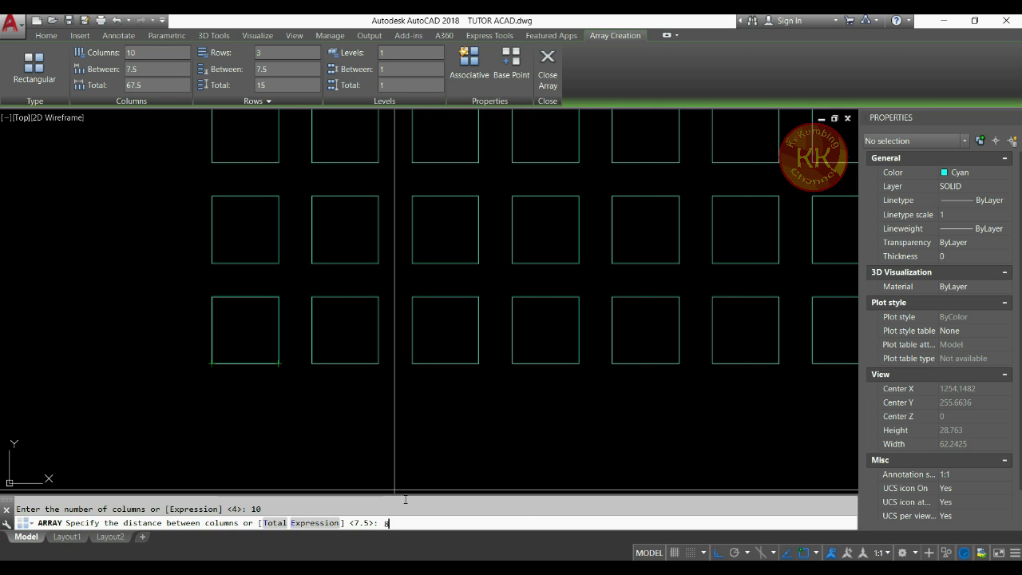
pyautogui.press('Return')
pyautogui.scroll(-4, 456, 365)
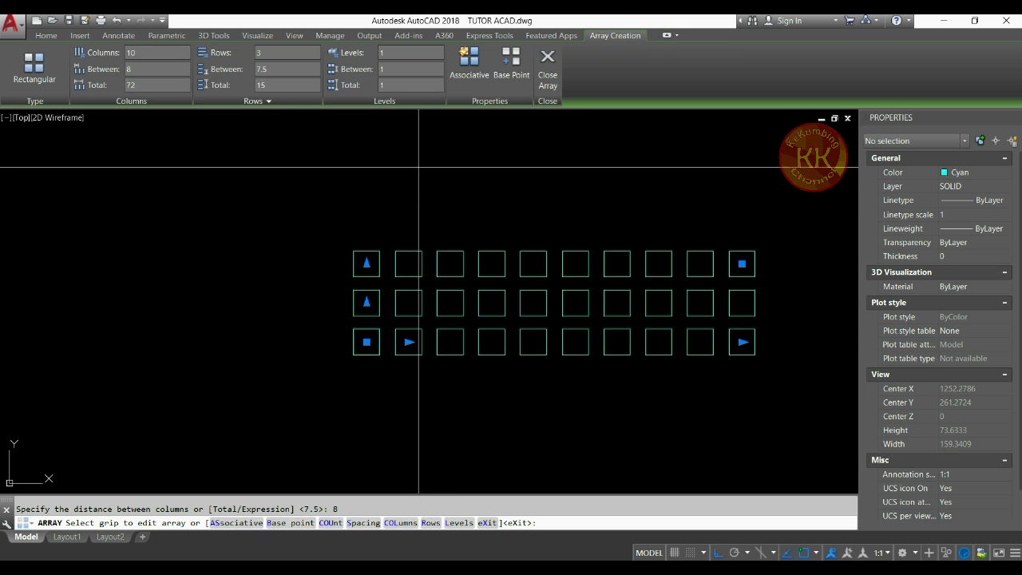
# - Set the array to 5 rows with a distance of 12 between rows and the default elevation increment
pyautogui.click(431, 523)
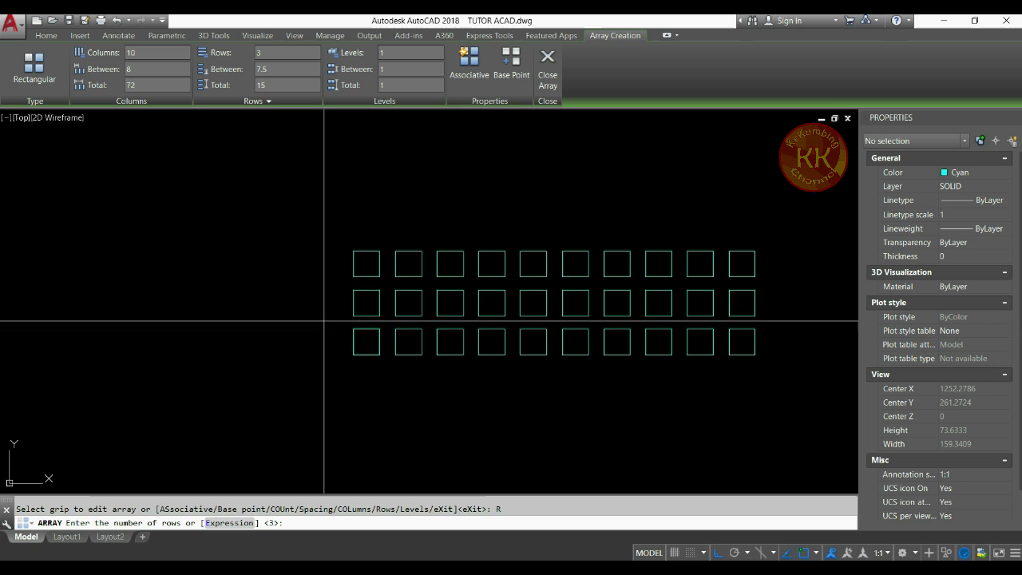
pyautogui.write('5')
pyautogui.press('Return')
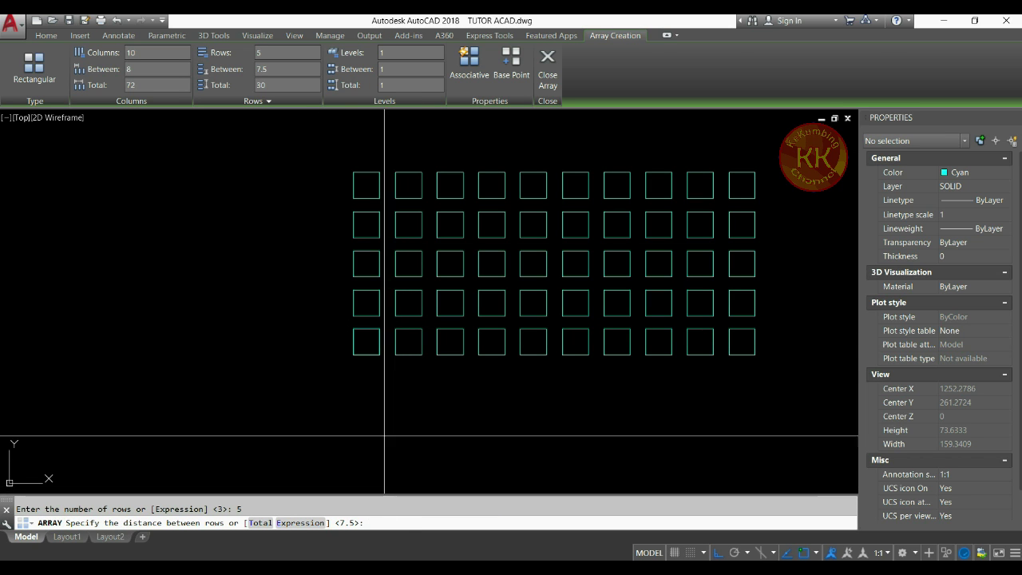
pyautogui.scroll(4, 343, 310)
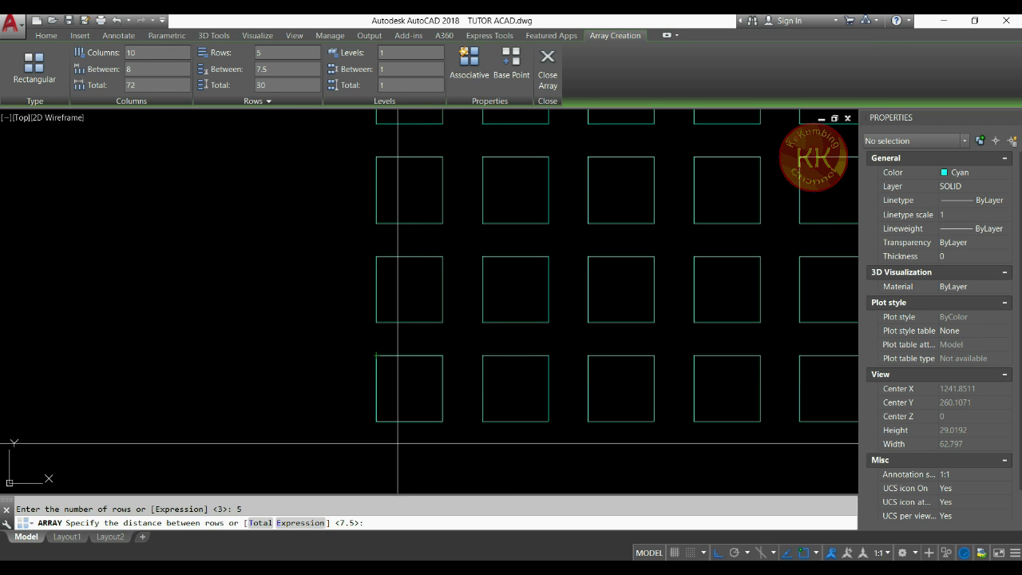
pyautogui.scroll(-4, 342, 324)
pyautogui.write('11')
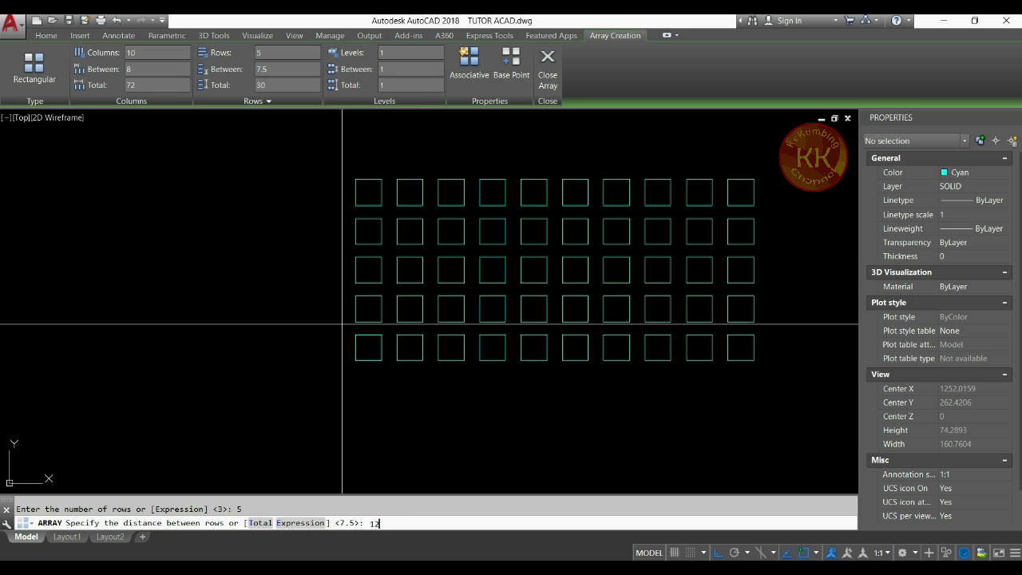
pyautogui.press('Return')
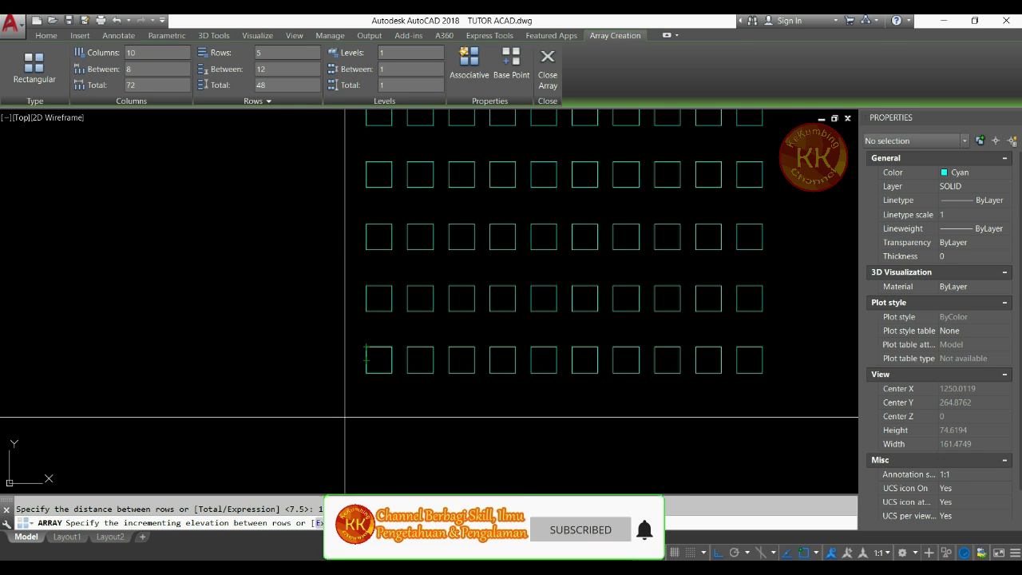
pyautogui.press('Return')
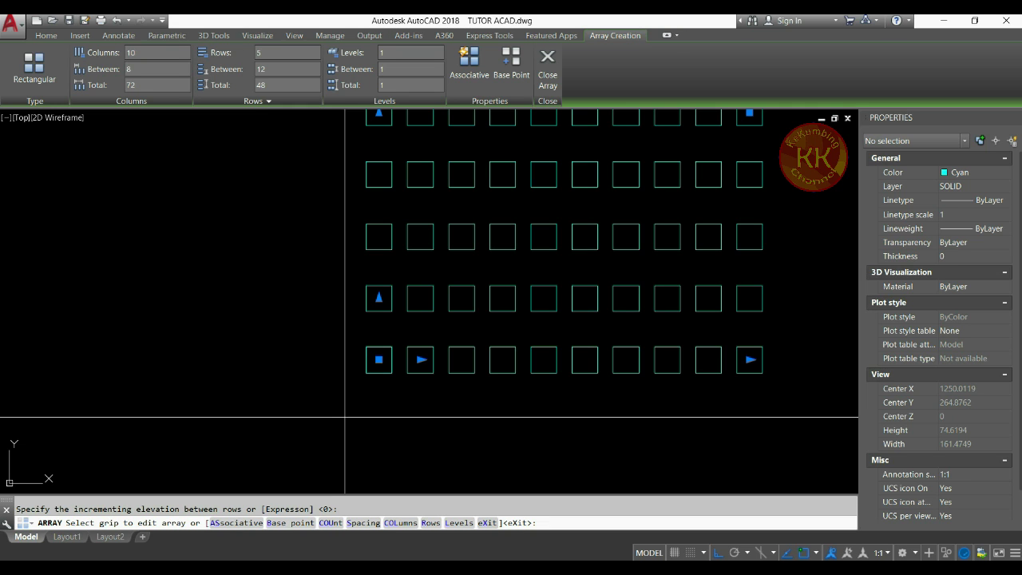
# - Make the array associative, finish it, and select one of its squares to check that it is a single object
pyautogui.click(236, 523)
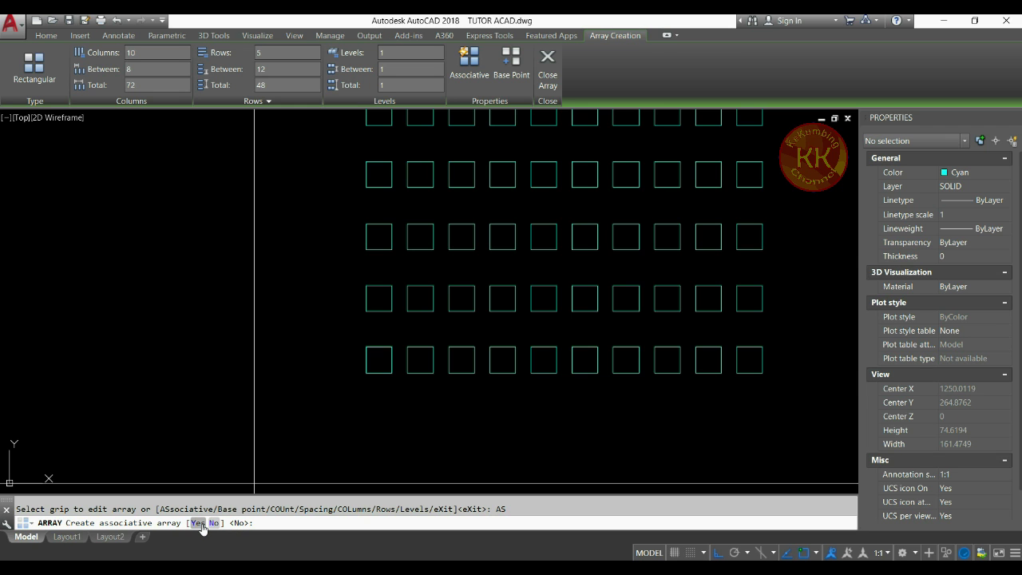
pyautogui.scroll(-2, 404, 328)
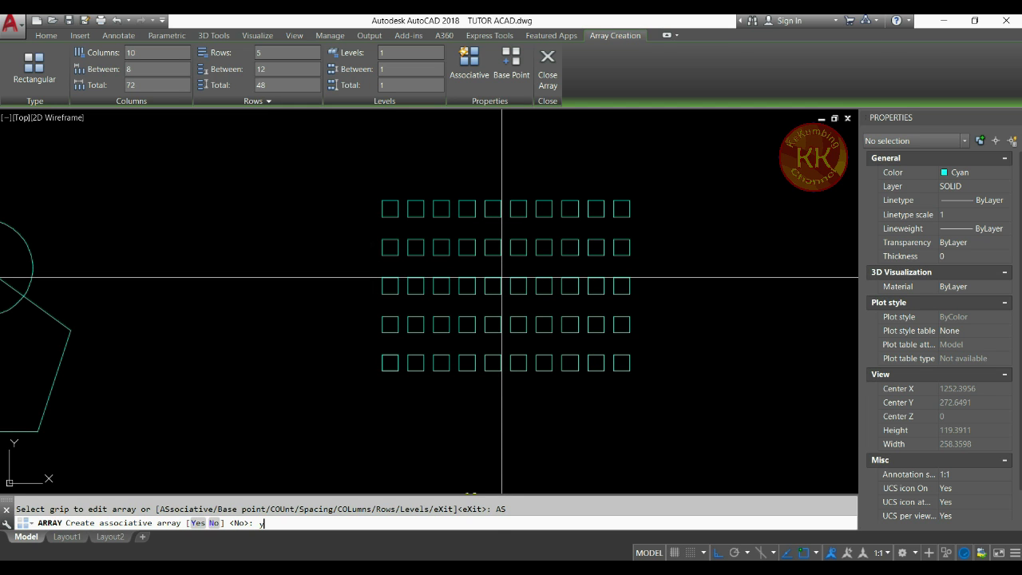
pyautogui.press('Return')
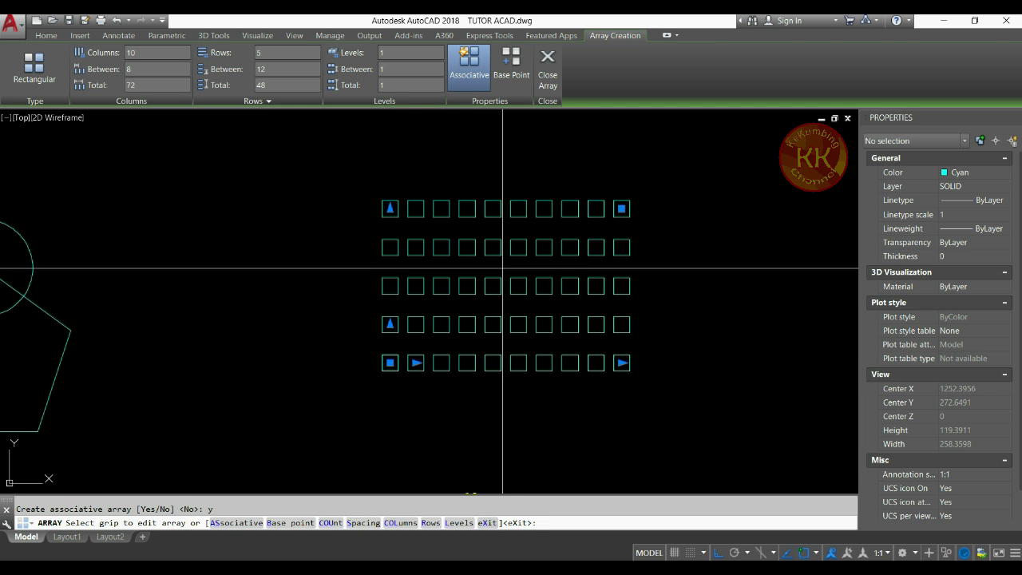
pyautogui.press('Return')
pyautogui.click(497, 257)
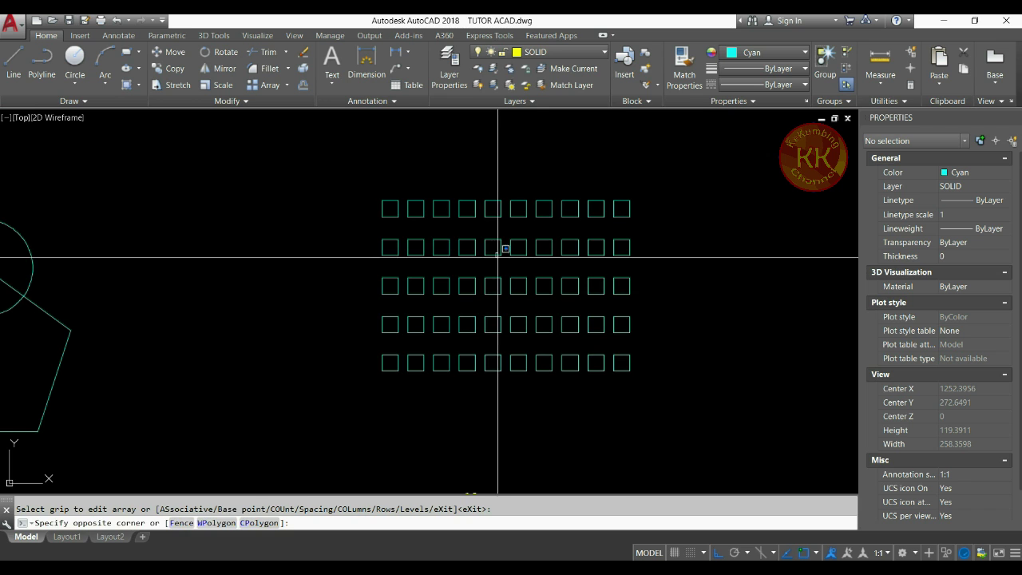
pyautogui.press('Escape')
pyautogui.click(497, 253)
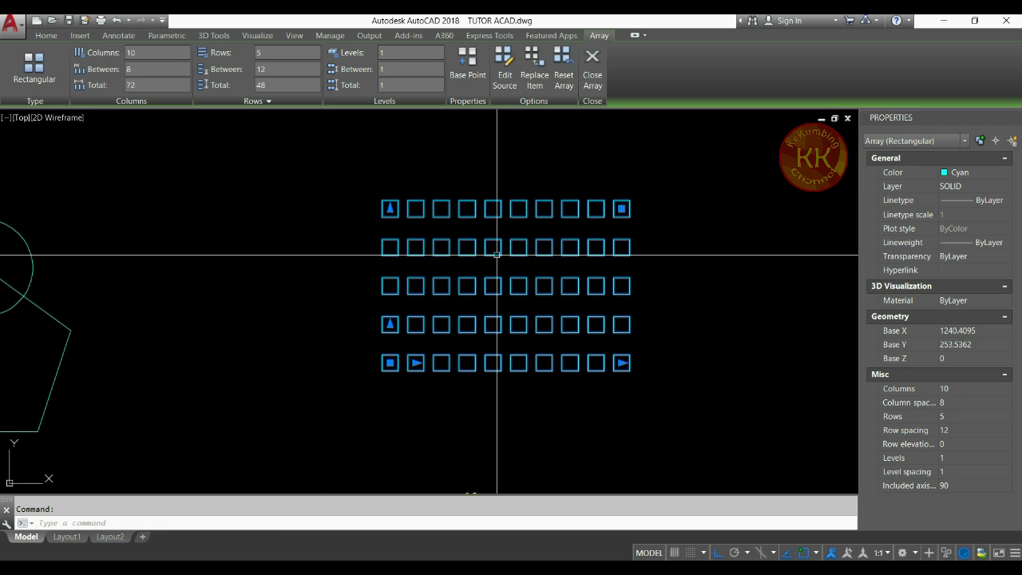
# - Select two adjacent individual squares in the fourth row from the bottom of the array without selecting the whole array, and clear the selection
pyautogui.press('Escape')
pyautogui.click(497, 254)
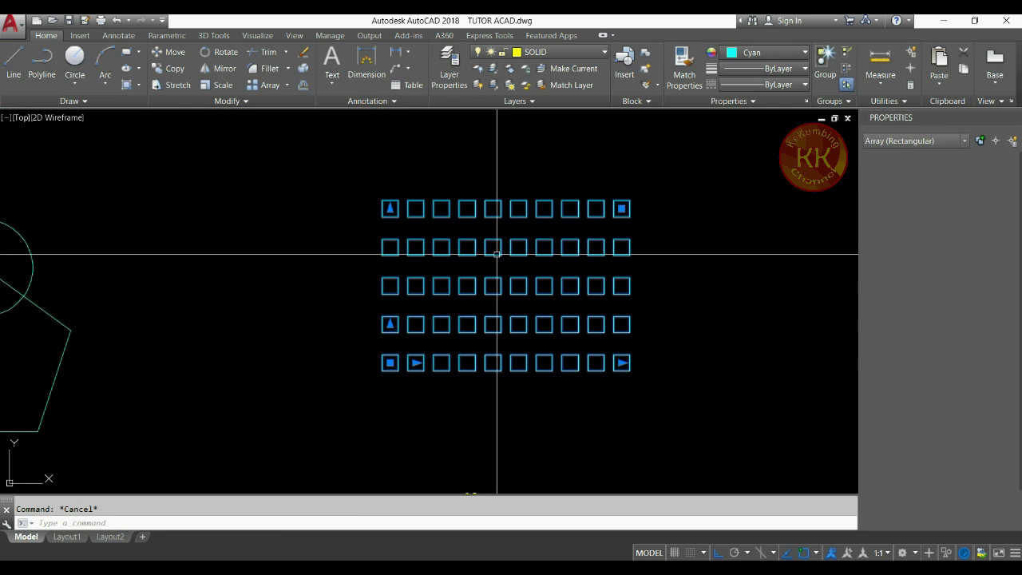
pyautogui.press('Escape')
pyautogui.keyDown('ctrl'); pyautogui.click(494, 247); pyautogui.keyUp('ctrl')
pyautogui.press('Escape')
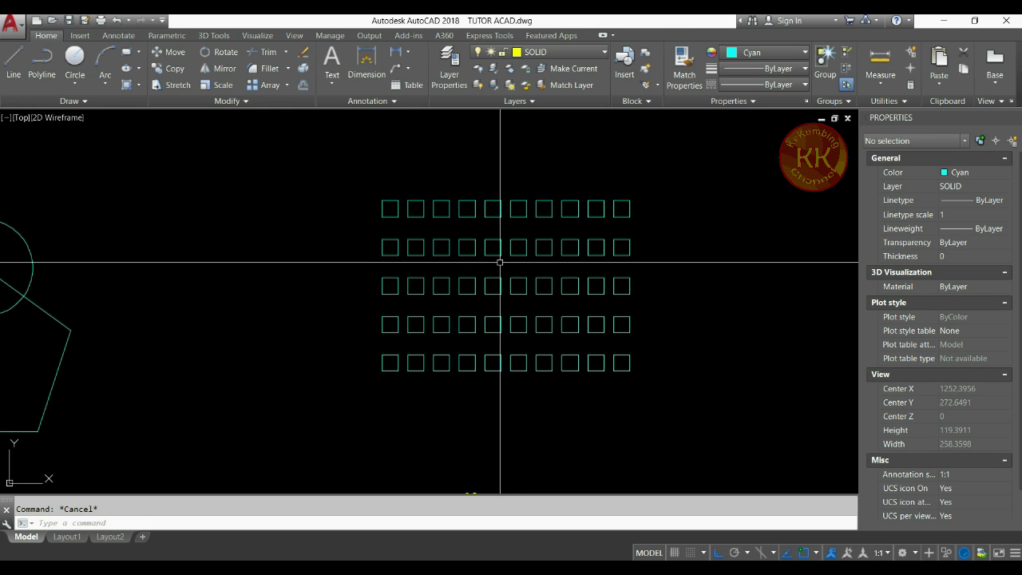
pyautogui.keyDown('ctrl'); pyautogui.click(493, 247); pyautogui.keyUp('ctrl')
pyautogui.keyDown('ctrl'); pyautogui.click(474, 253); pyautogui.keyUp('ctrl')
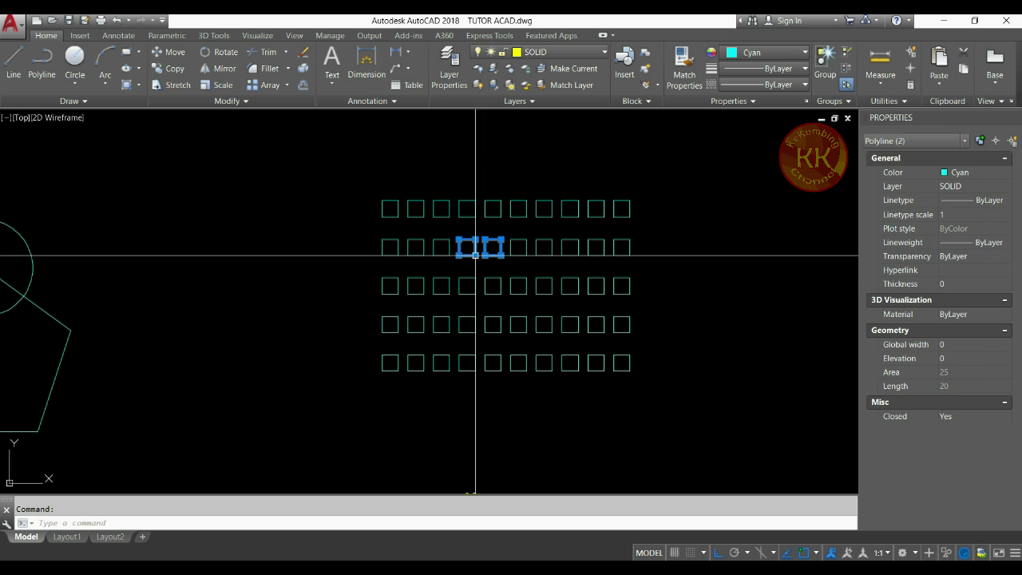
pyautogui.press('Escape')
# - Undo the rectangular array of squares, restore it with Redo, and select it once to check that it is a single object
pyautogui.write('u')
pyautogui.hotkey('ctrl', 'z')
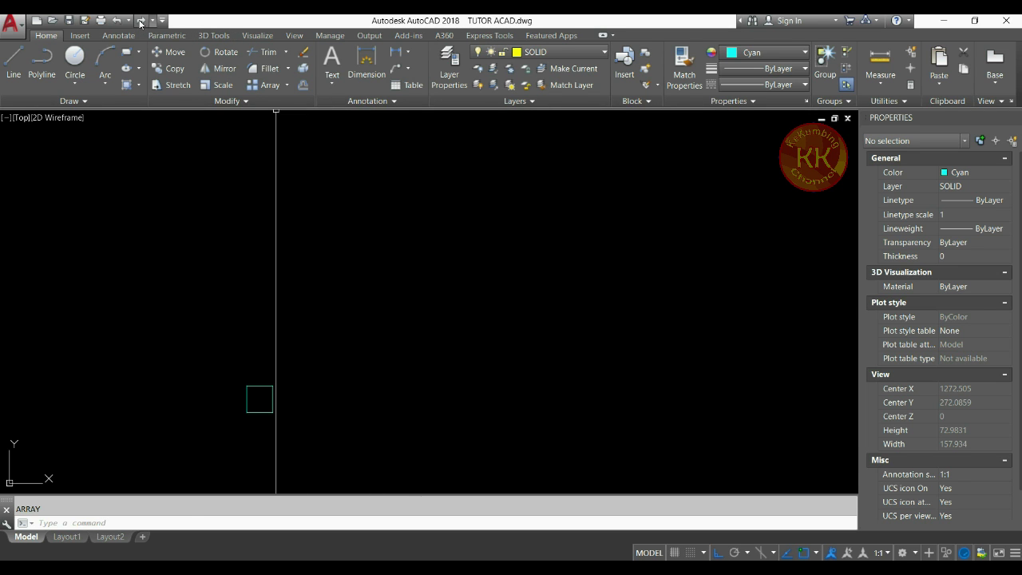
pyautogui.click(140, 22)
pyautogui.click(486, 284)
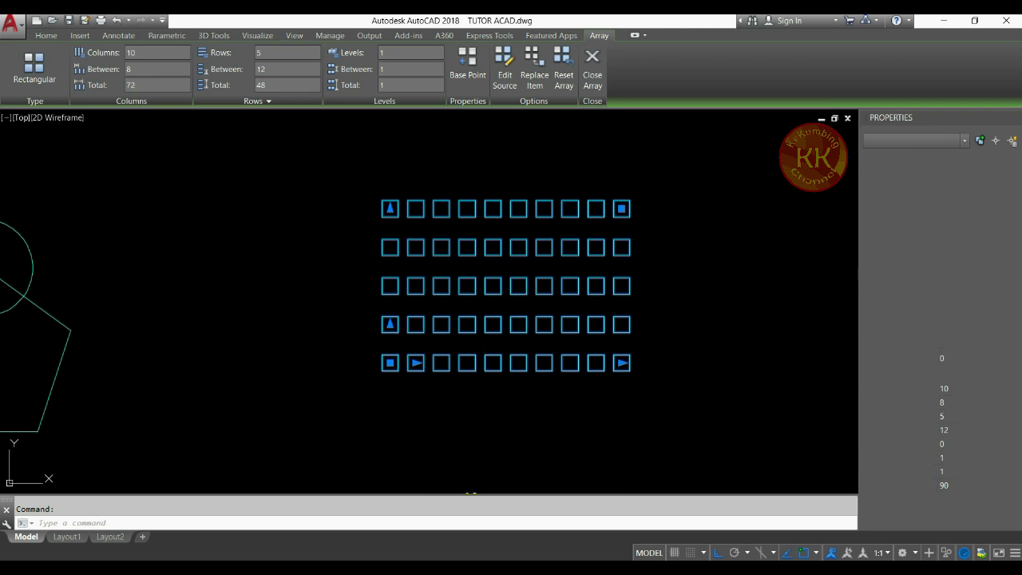
pyautogui.press('Escape')
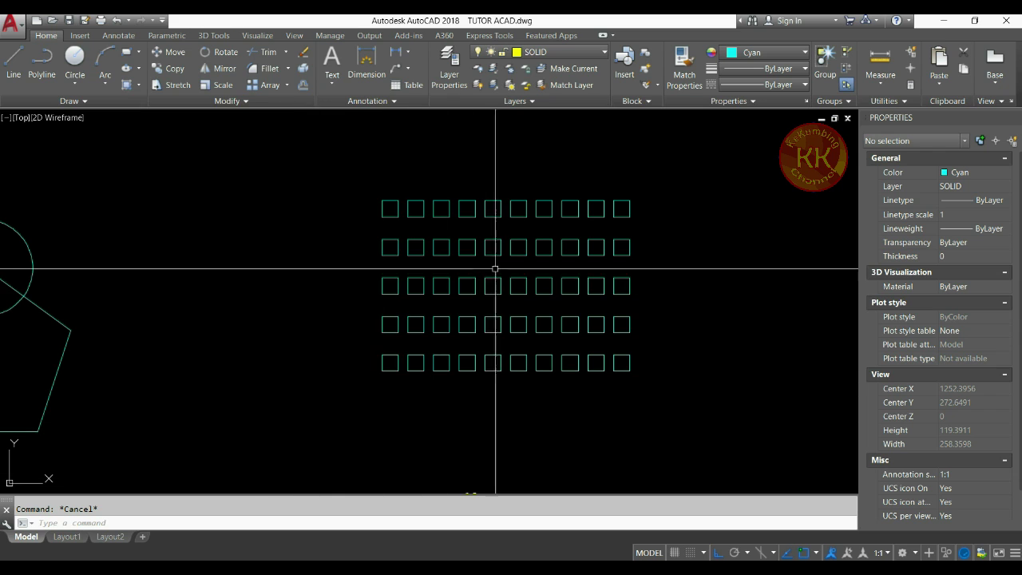
# - Look through the available Array types and find an empty area above the square array
pyautogui.click(287, 86)
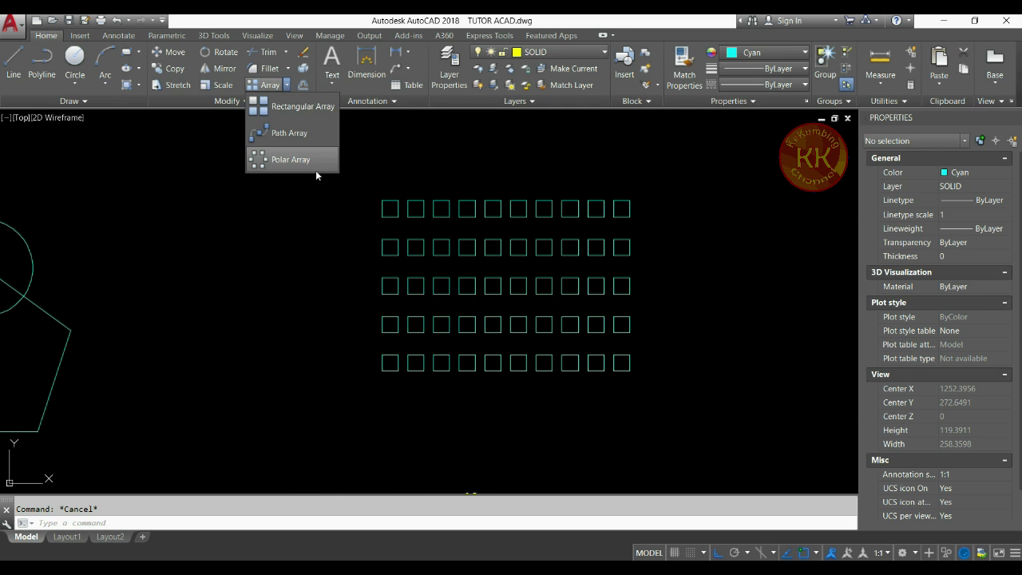
pyautogui.scroll(-6, 372, 306)
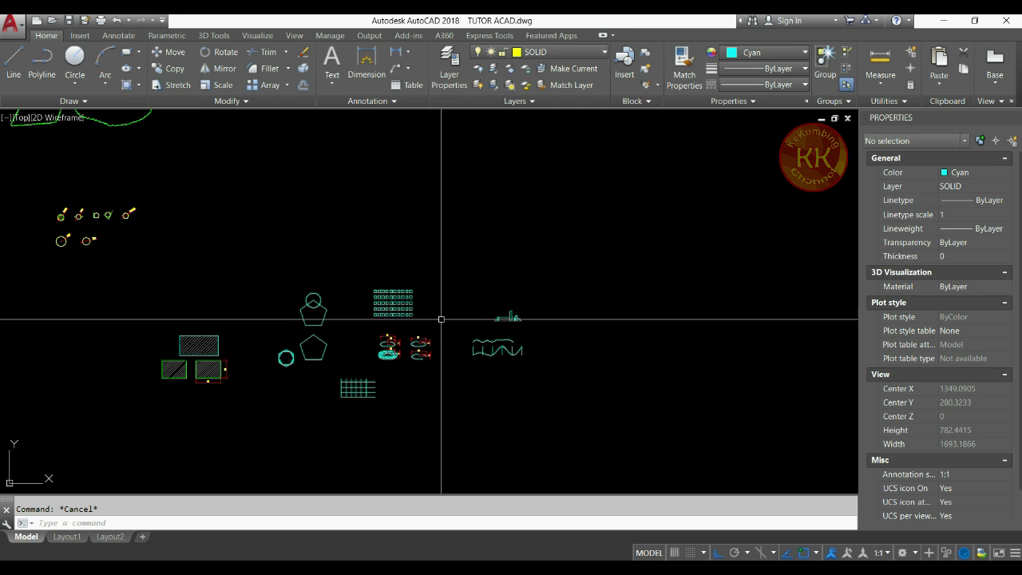
pyautogui.scroll(5, 435, 247)
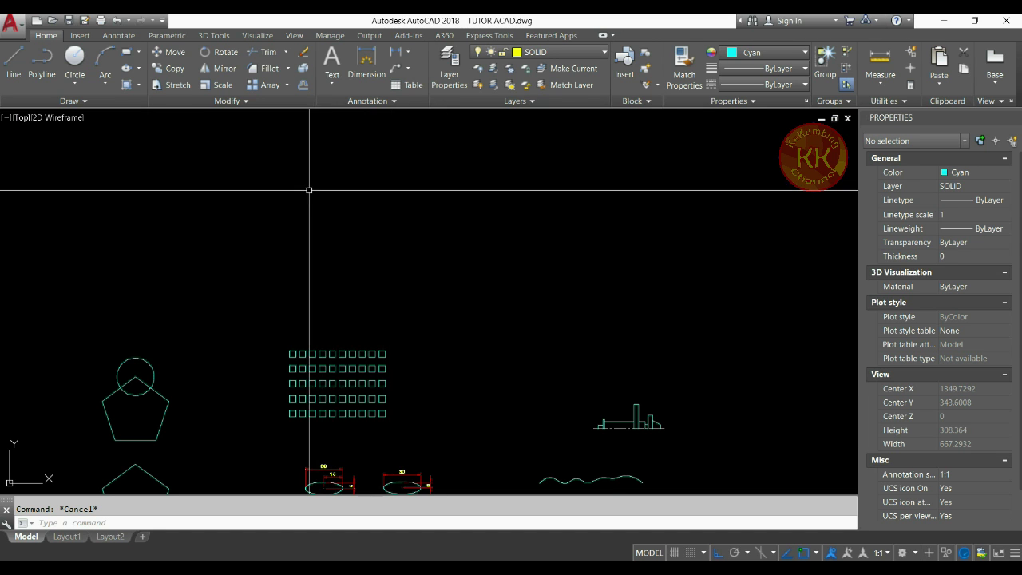
pyautogui.scroll(3, 324, 203)
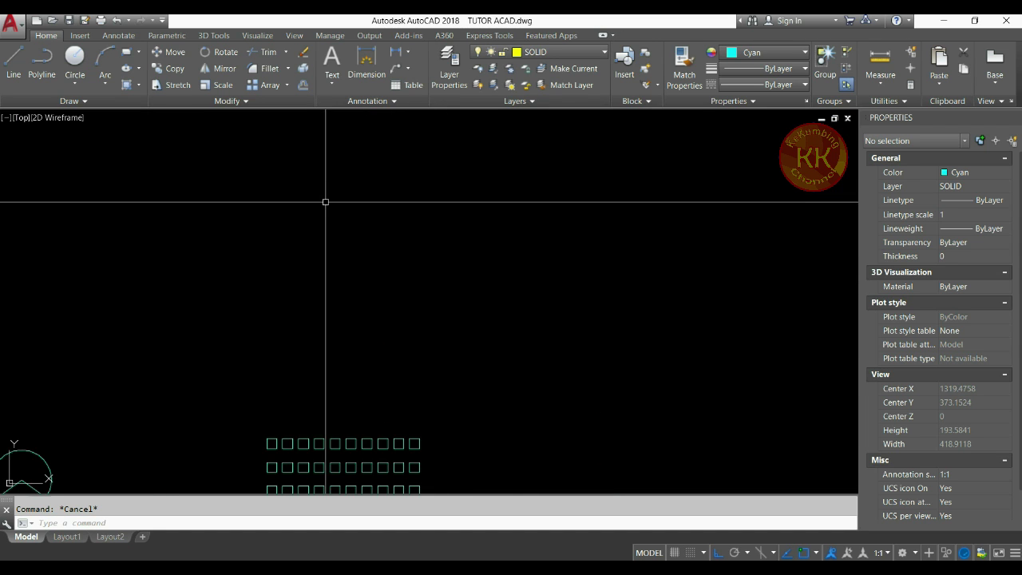
pyautogui.write('l')
pyautogui.press('Return')
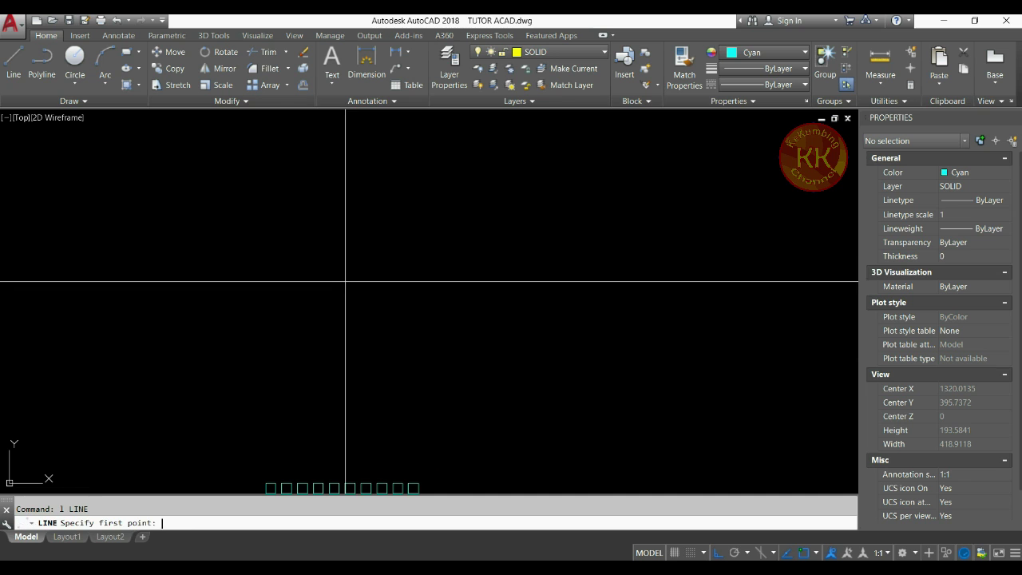
pyautogui.click(349, 285)
pyautogui.press('Escape')
# - Draw a vertical line in the empty area above the squares and a small circle centred on its upper endpoint
pyautogui.write('l')
pyautogui.press('Return')
pyautogui.click(364, 262)
pyautogui.click(378, 179)
pyautogui.press('Return')
pyautogui.scroll(4, 358, 163)
pyautogui.write('c')
pyautogui.press('Return')
pyautogui.click(371, 200)
pyautogui.click(388, 183)
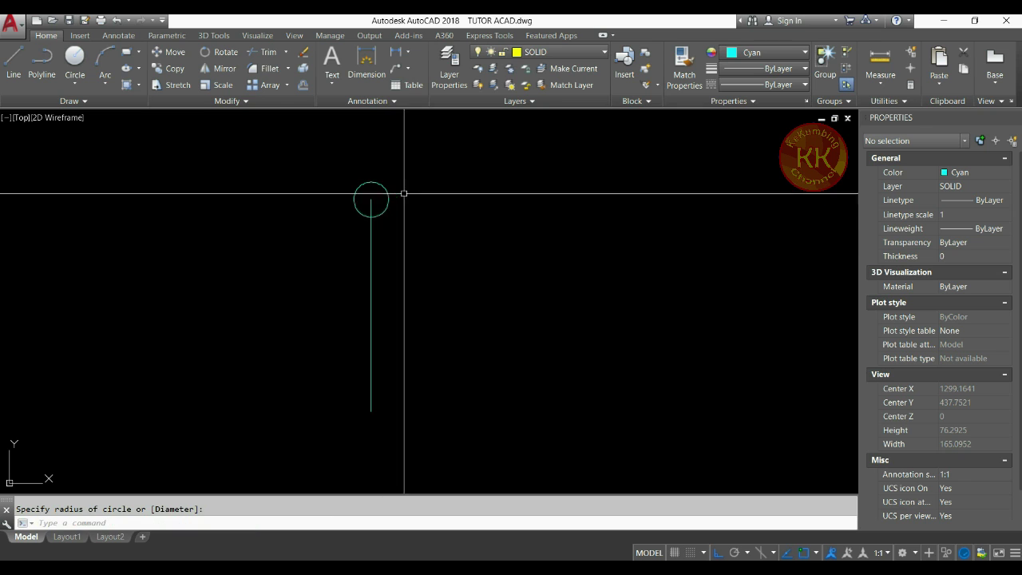
# - Trim away the part of the vertical line that lies inside the small circle
pyautogui.scroll(-2, 435, 260)
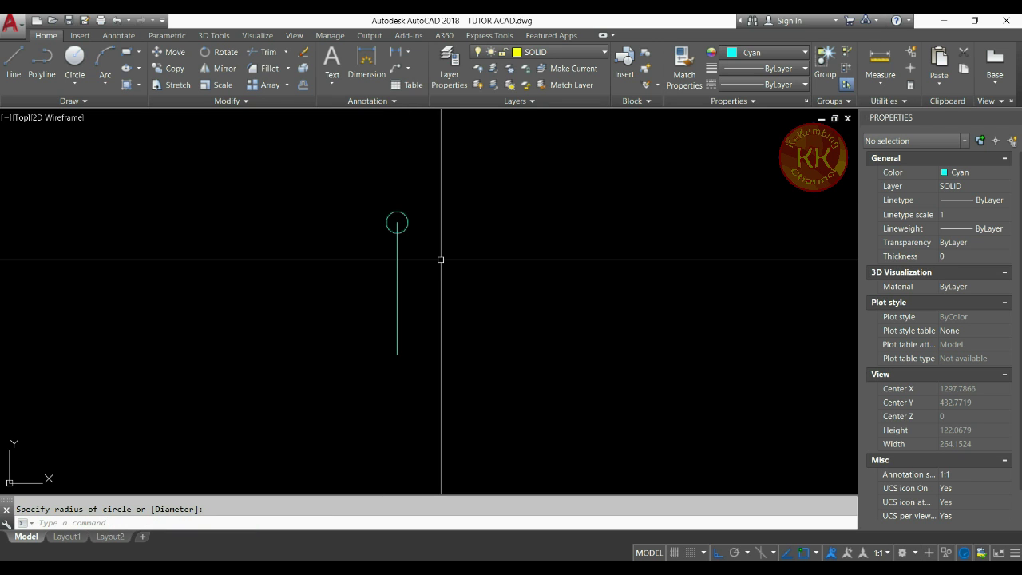
pyautogui.write('tr')
pyautogui.press('Return')
pyautogui.press('Return')
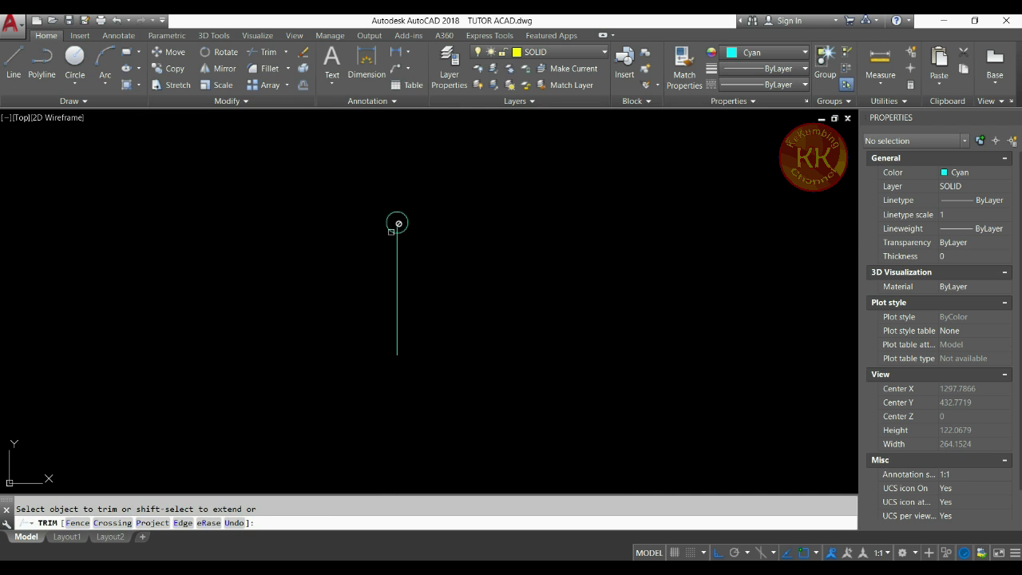
pyautogui.click(395, 227)
pyautogui.press('Return')
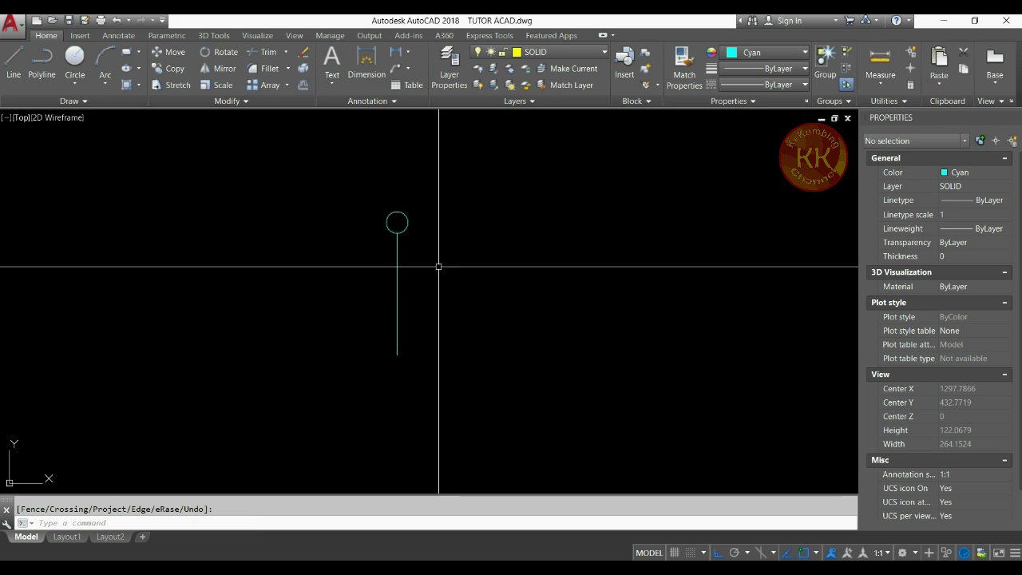
# - Create a Polar array of the circle and line, centred on the line's lower endpoint
pyautogui.moveTo(438, 266); pyautogui.dragTo(408, 207, button='middle')
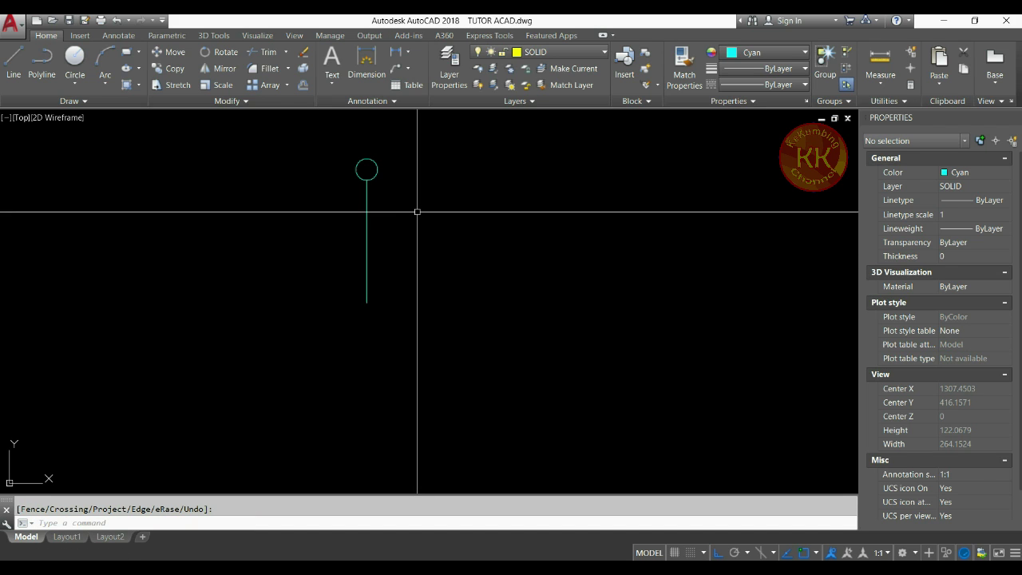
pyautogui.write('ar')
pyautogui.press('Return')
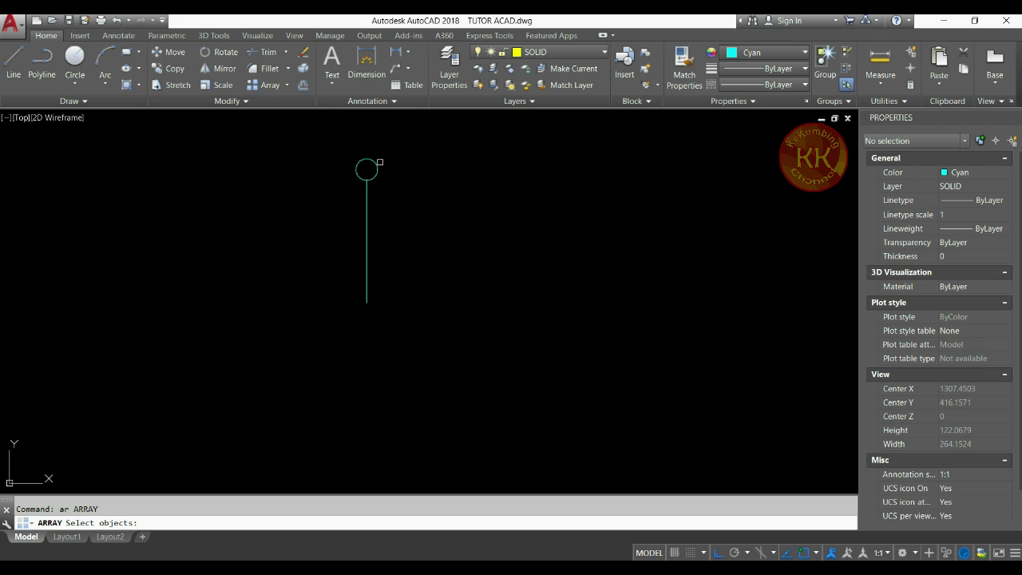
pyautogui.press('Return')
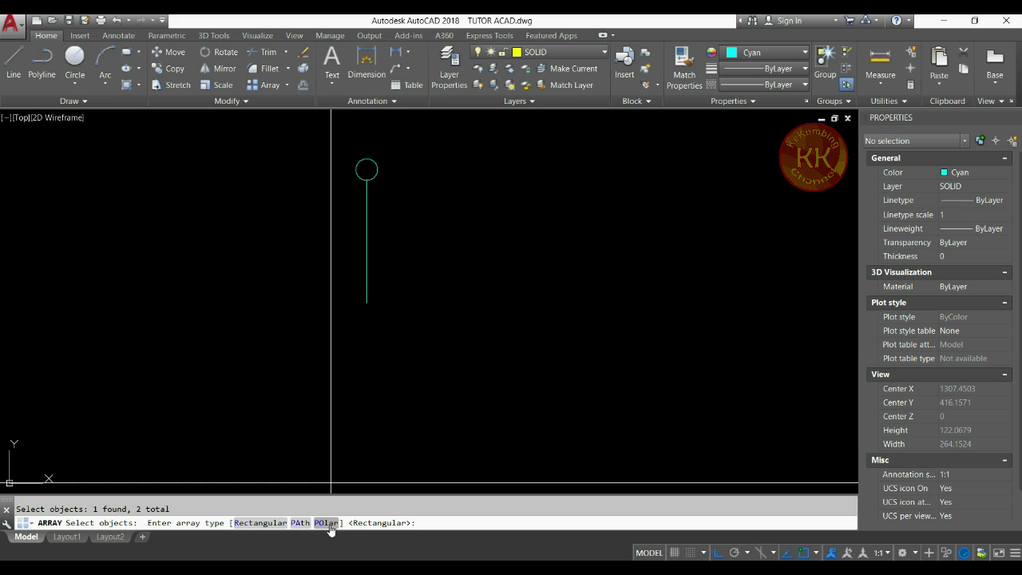
pyautogui.write('po')
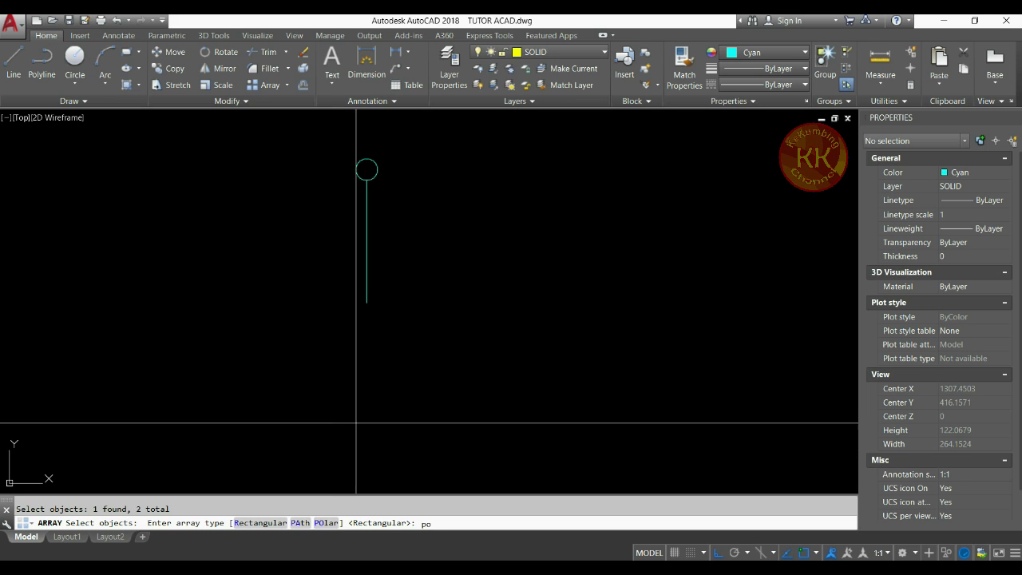
pyautogui.press('Return')
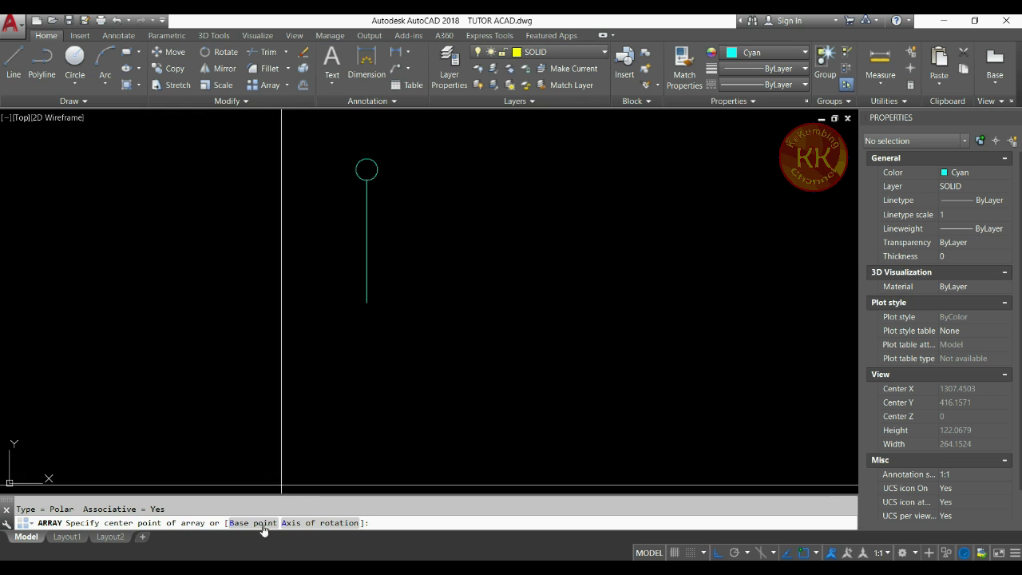
pyautogui.click(367, 303)
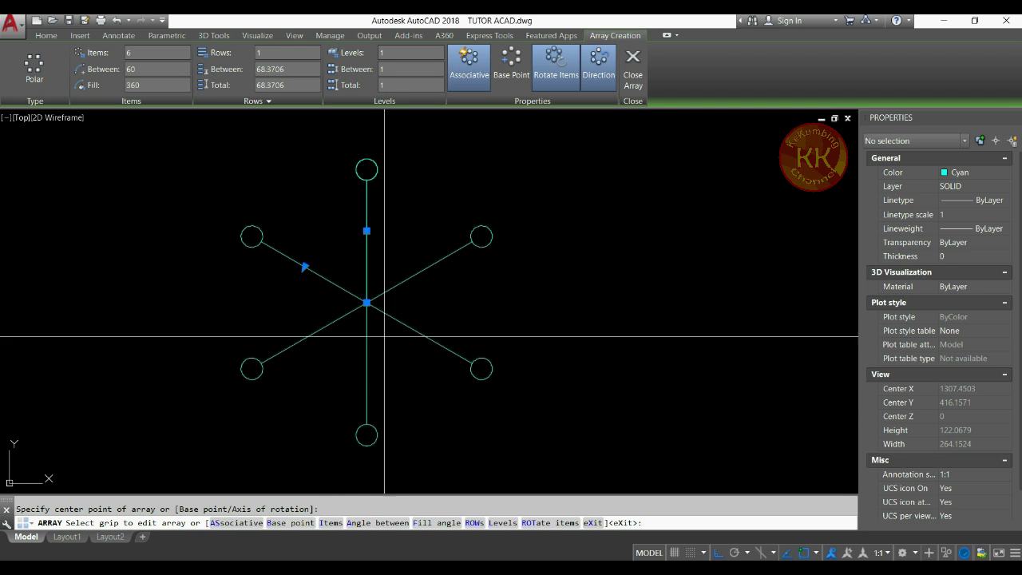
# - Set the polar array to 8 items and finish the command
pyautogui.click(335, 524)
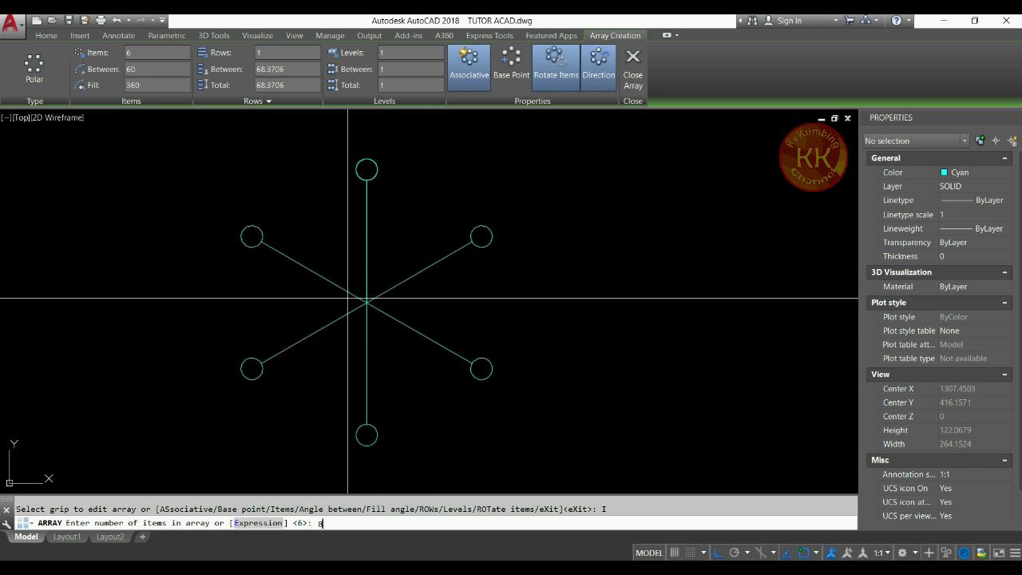
pyautogui.press('Return')
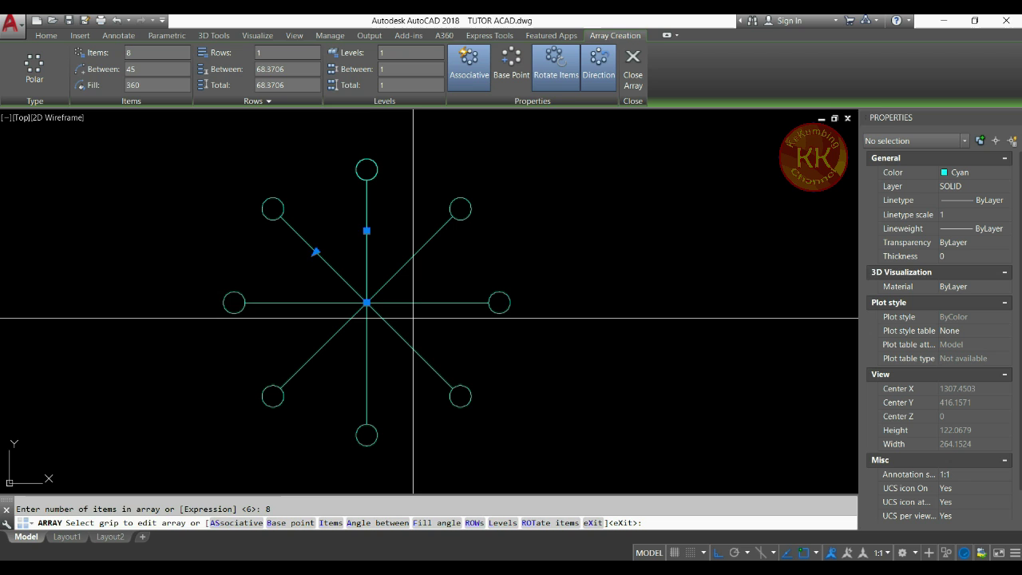
pyautogui.press('Return')
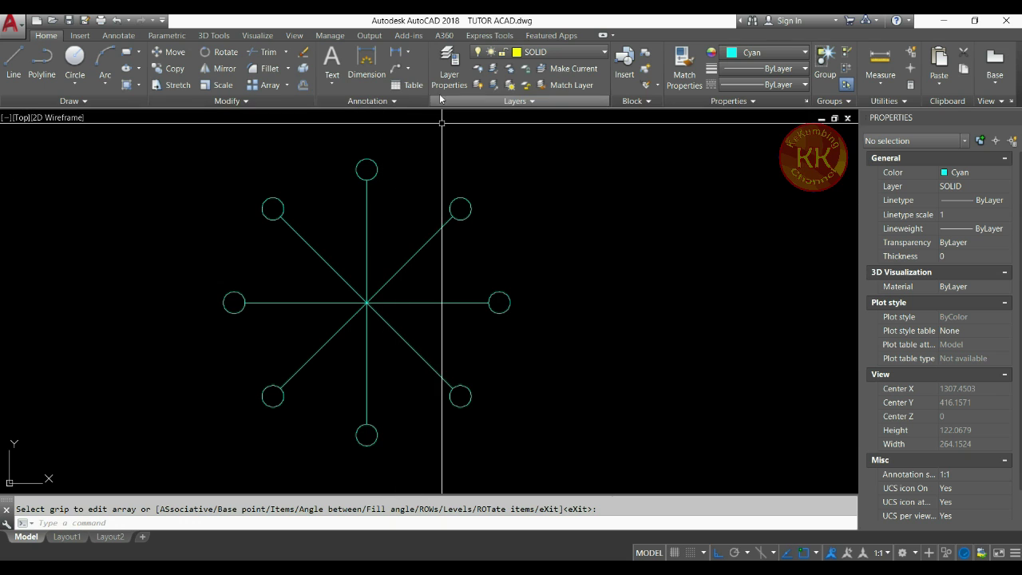
# - Add an angular dimension between the upright arm and the next arm clockwise in the polar array
pyautogui.click(407, 52)
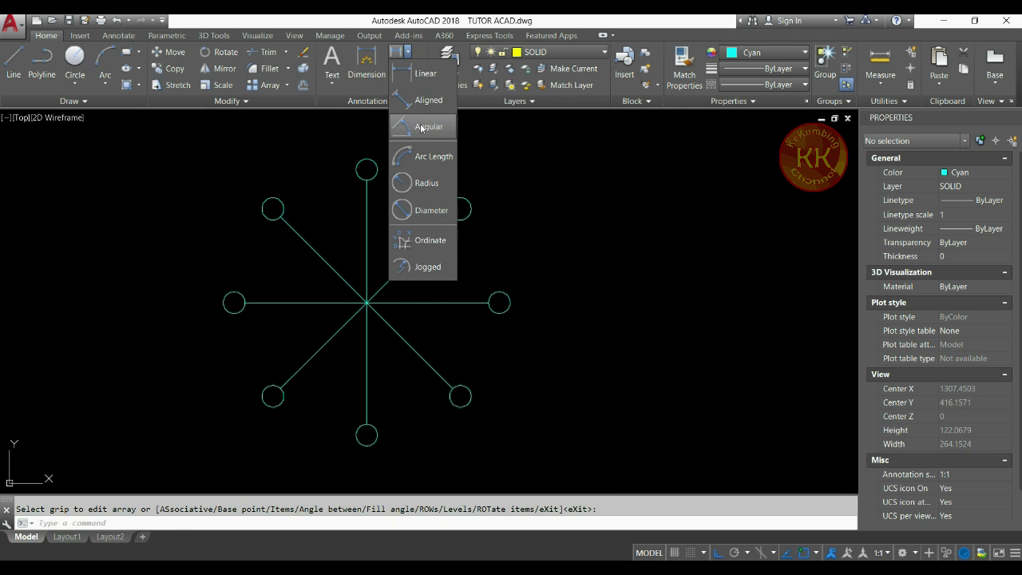
pyautogui.click(421, 128)
pyautogui.click(367, 231)
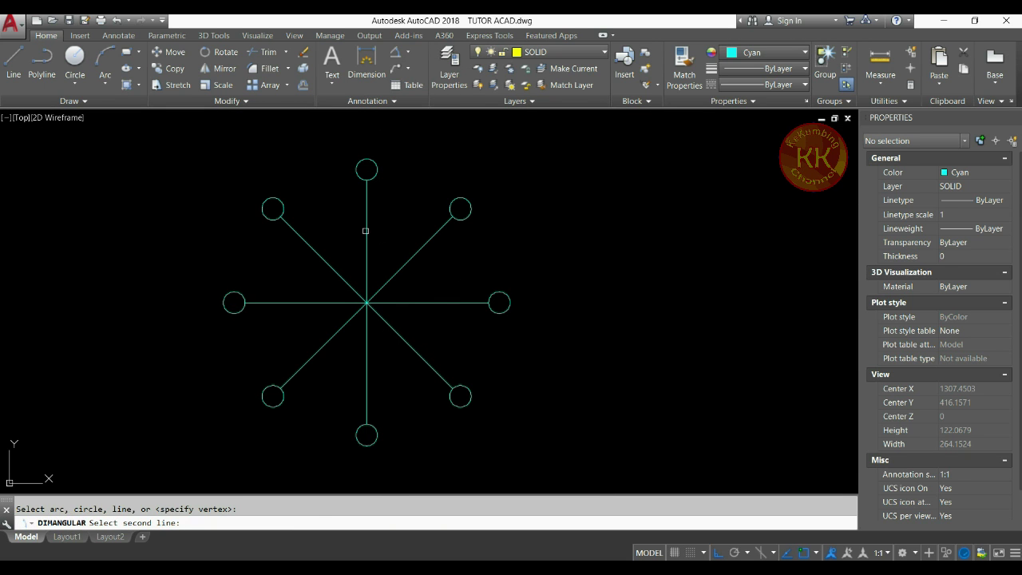
pyautogui.click(411, 254)
pyautogui.click(406, 200)
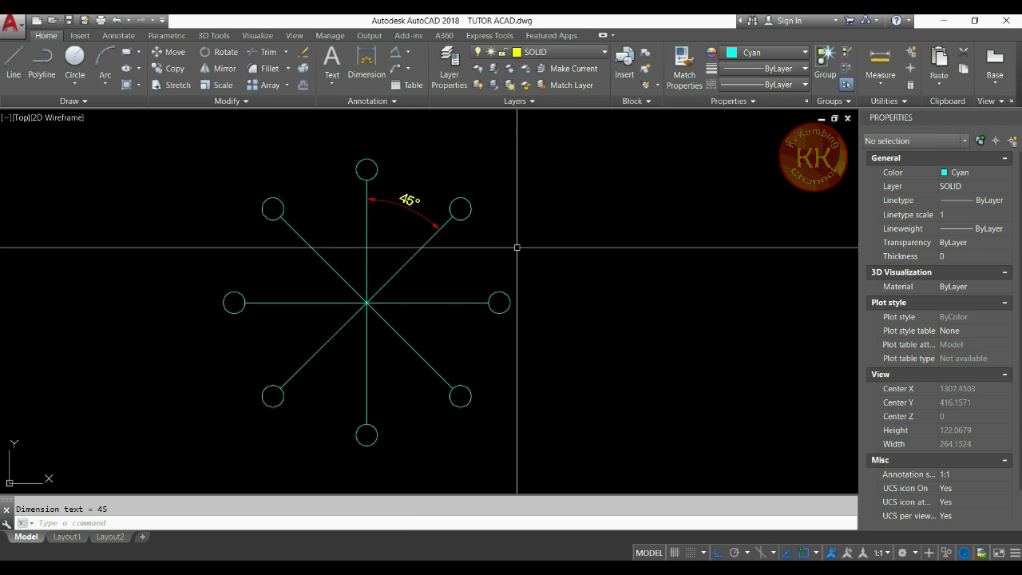
# - Explode the polar array into separate lines and circles
pyautogui.moveTo(498, 240)
pyautogui.mouseDown(button='middle')
pyautogui.moveTo(433, 228)
pyautogui.moveTo(336, 233)
pyautogui.moveTo(299, 250)
pyautogui.mouseUp(button='middle')
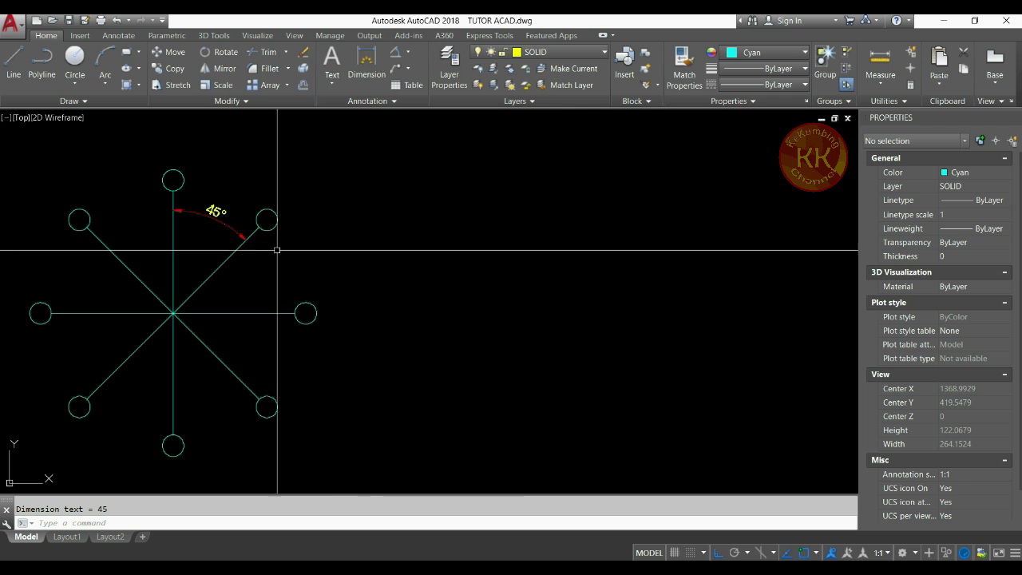
pyautogui.click(277, 223)
pyautogui.press('Escape')
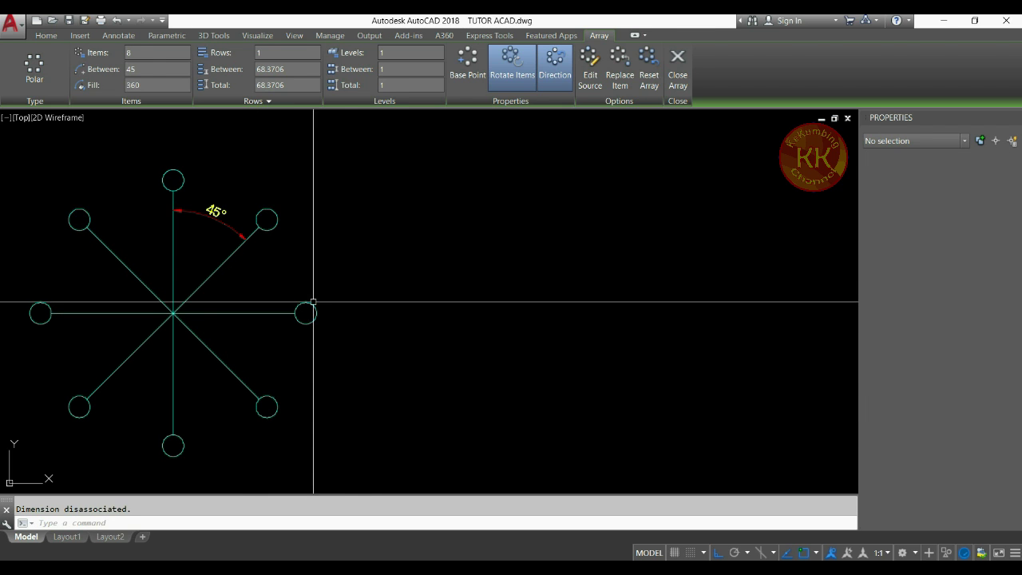
# - Copy the upright line and its circle horizontally into the empty area to the right of the polar pattern
pyautogui.write('cx')
pyautogui.press('Return')
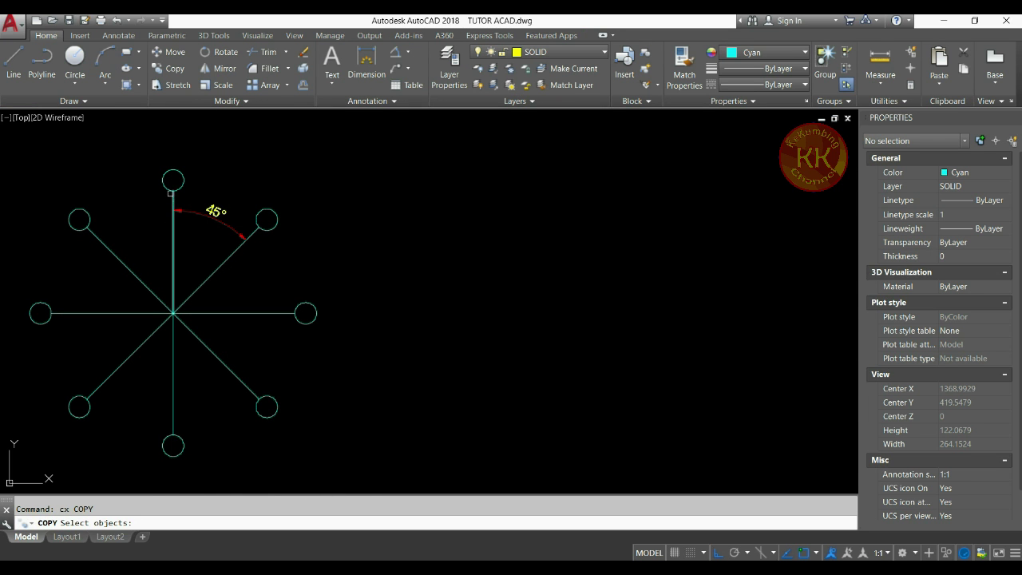
pyautogui.press('Return')
pyautogui.click(162, 234)
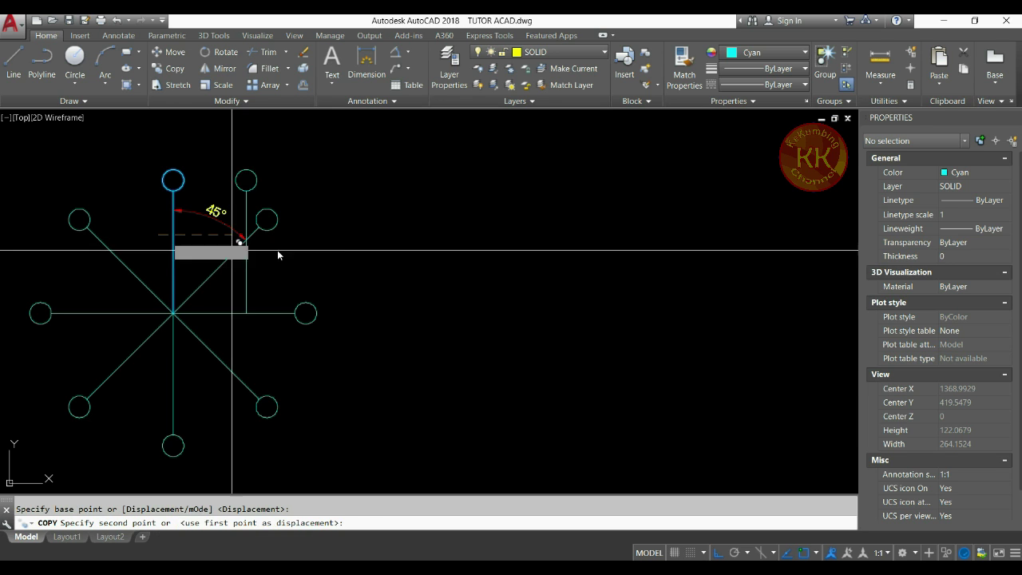
pyautogui.click(603, 271)
pyautogui.press('Return')
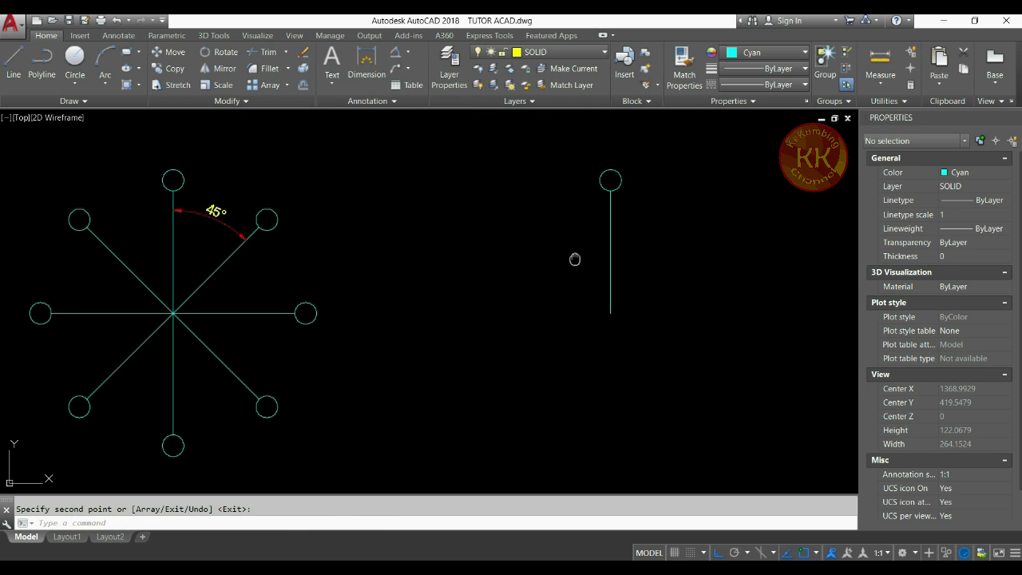
# - Create a polar array of the copied upright line and circle, centred on the line's lower endpoint
pyautogui.moveTo(579, 262); pyautogui.dragTo(370, 280, button='middle')
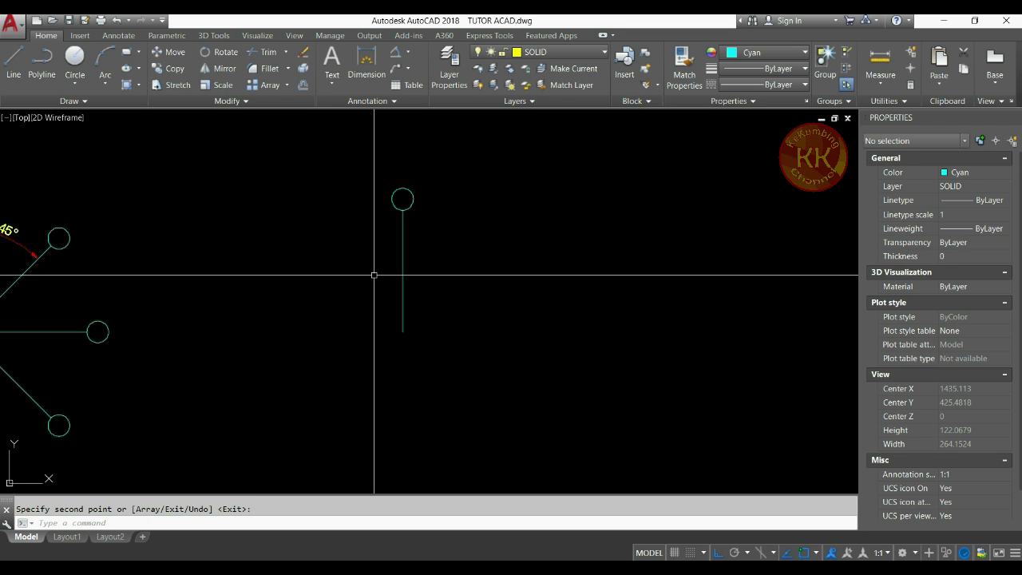
pyautogui.press('Return')
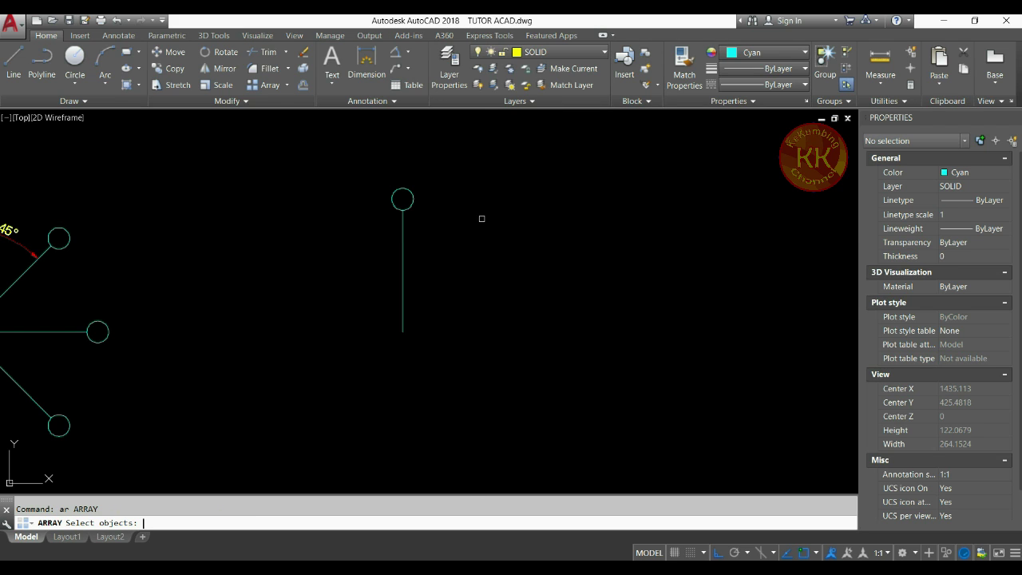
pyautogui.click(423, 199)
pyautogui.click(347, 281)
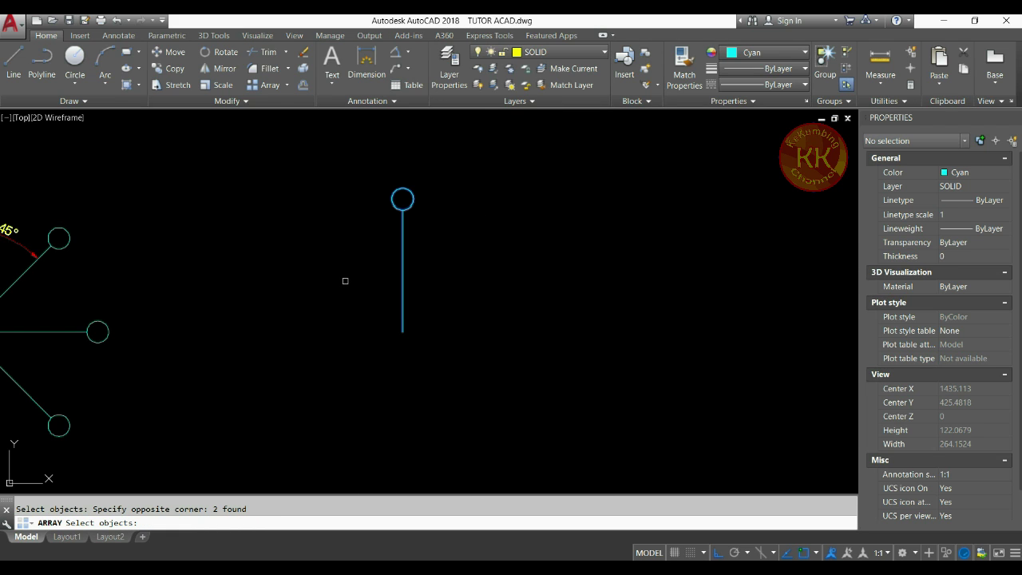
pyautogui.press('Return')
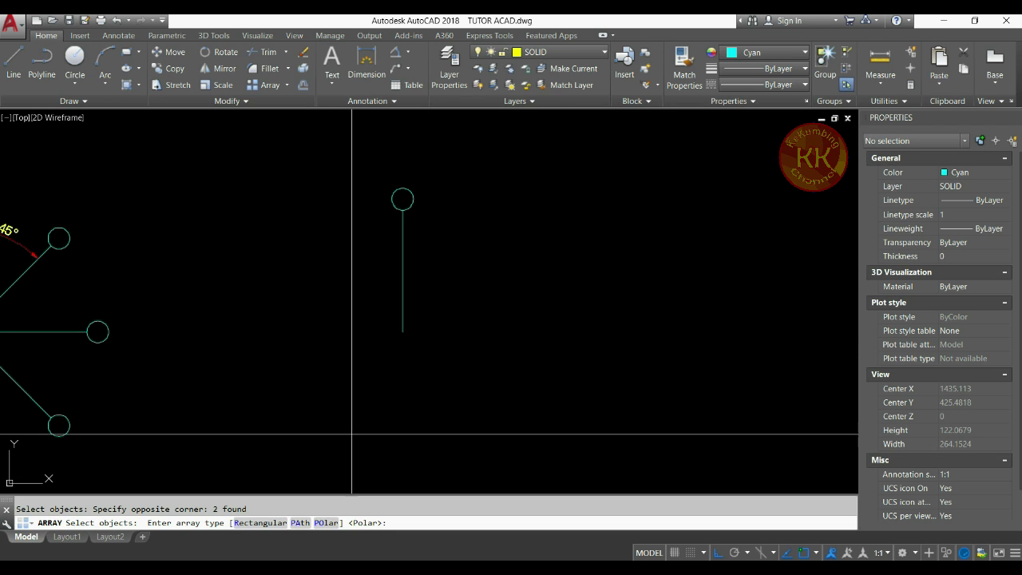
pyautogui.click(325, 522)
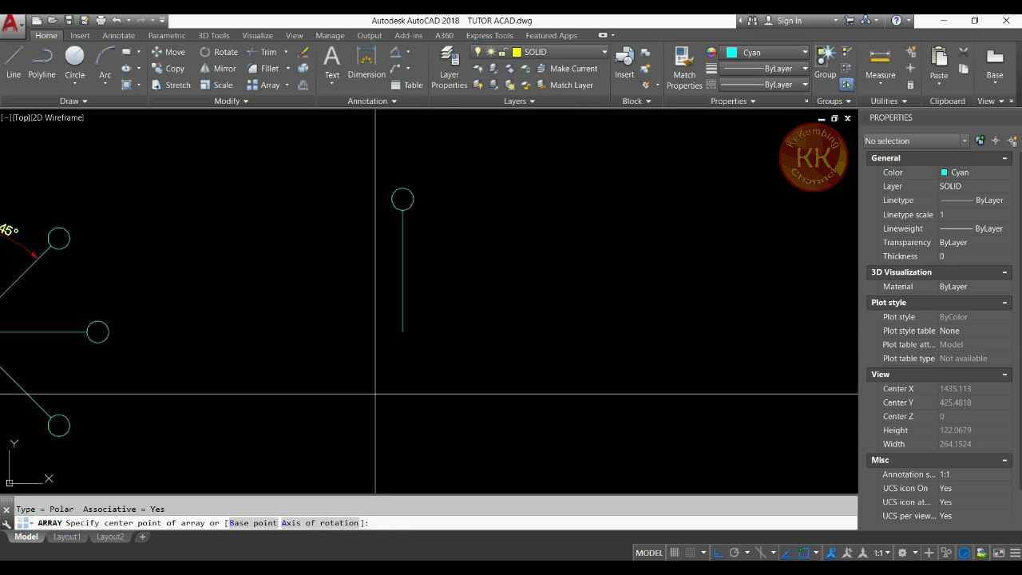
pyautogui.click(402, 332)
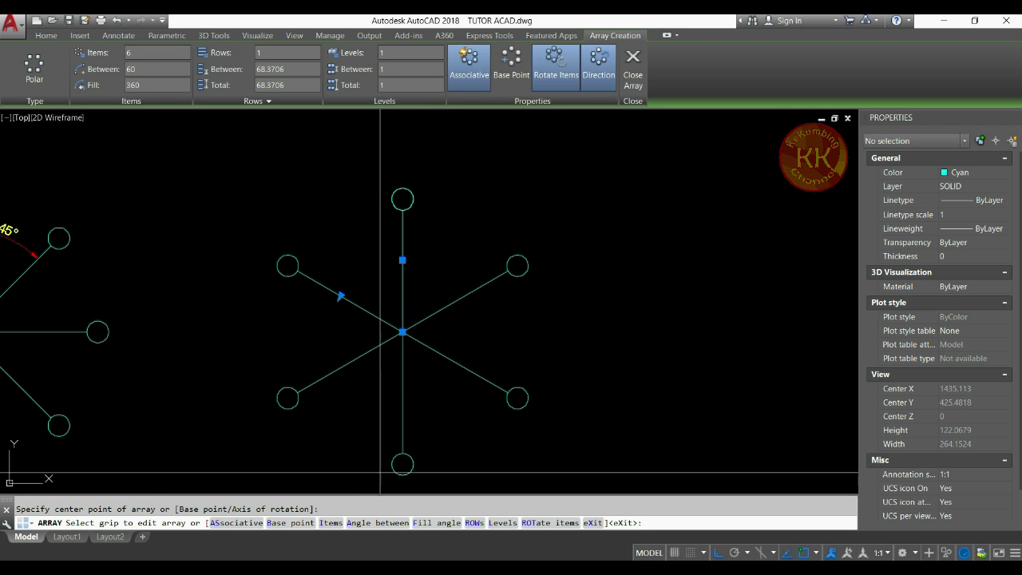
# - Set the angle between the polar array's items to 30 degrees and finish the array
pyautogui.click(375, 524)
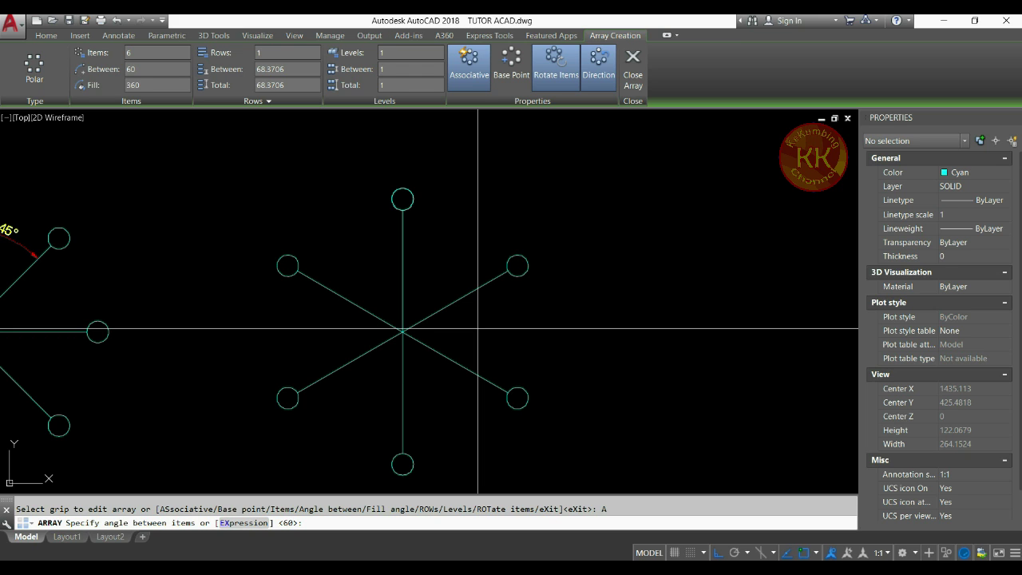
pyautogui.press('Return')
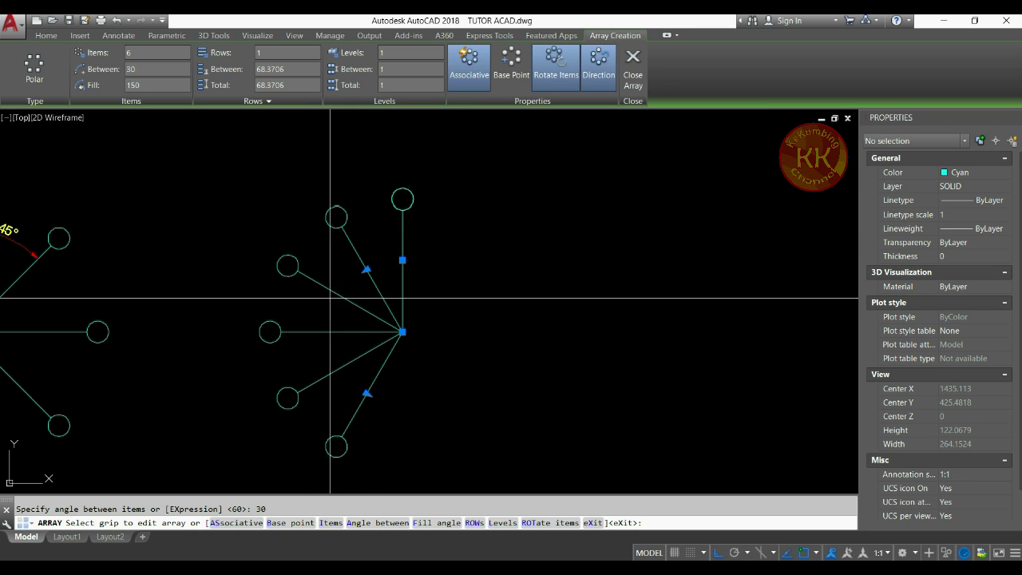
pyautogui.press('Return')
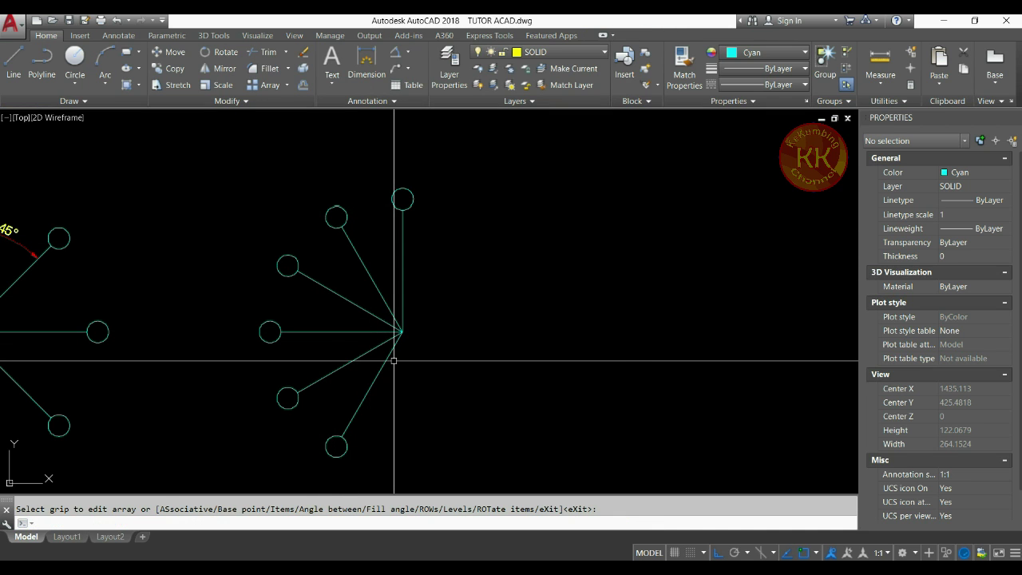
# - Add an angular dimension between the upright arm and the next arm counterclockwise, placing it outside the circles
pyautogui.click(394, 52)
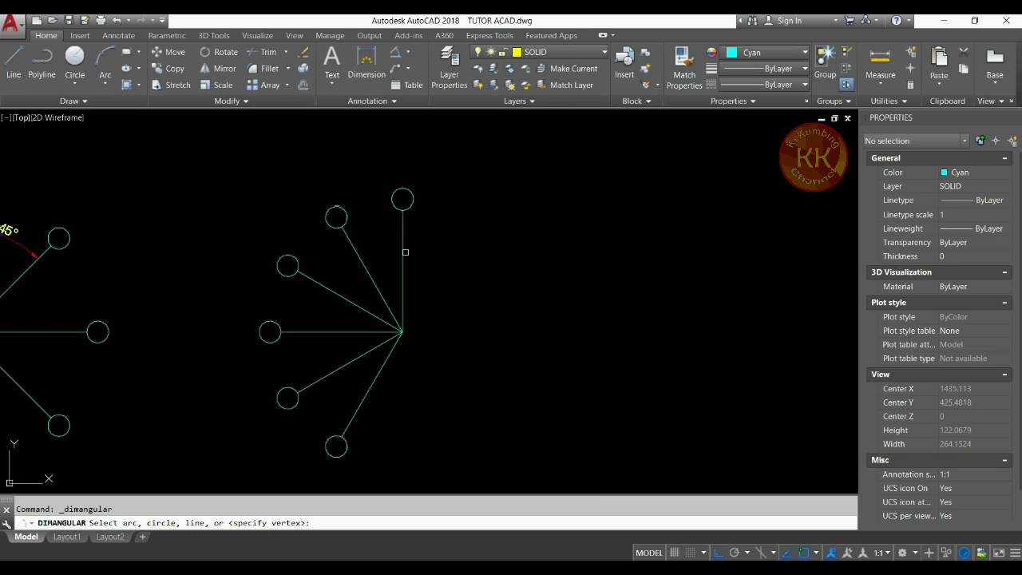
pyautogui.click(403, 252)
pyautogui.click(376, 280)
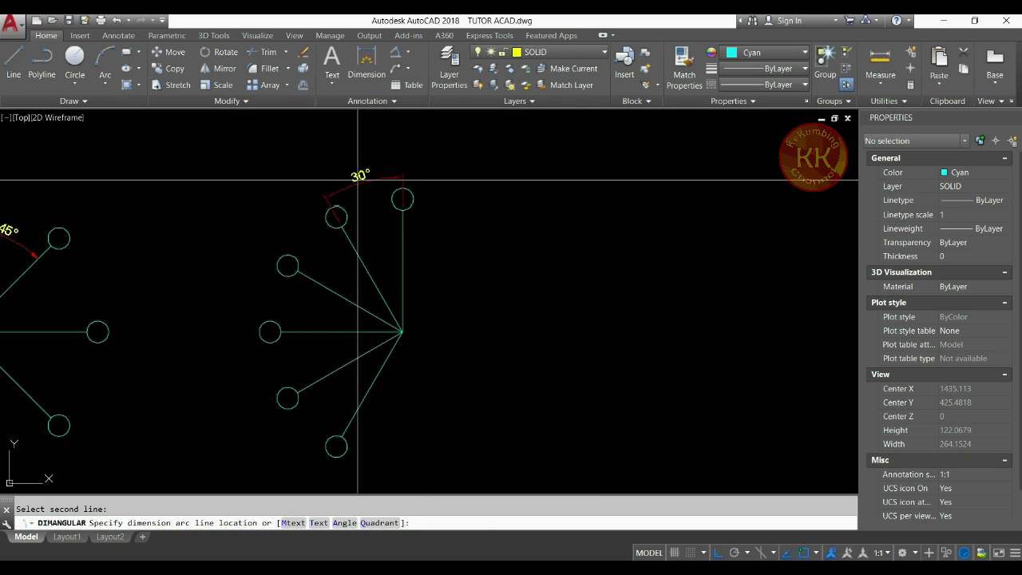
pyautogui.click(356, 159)
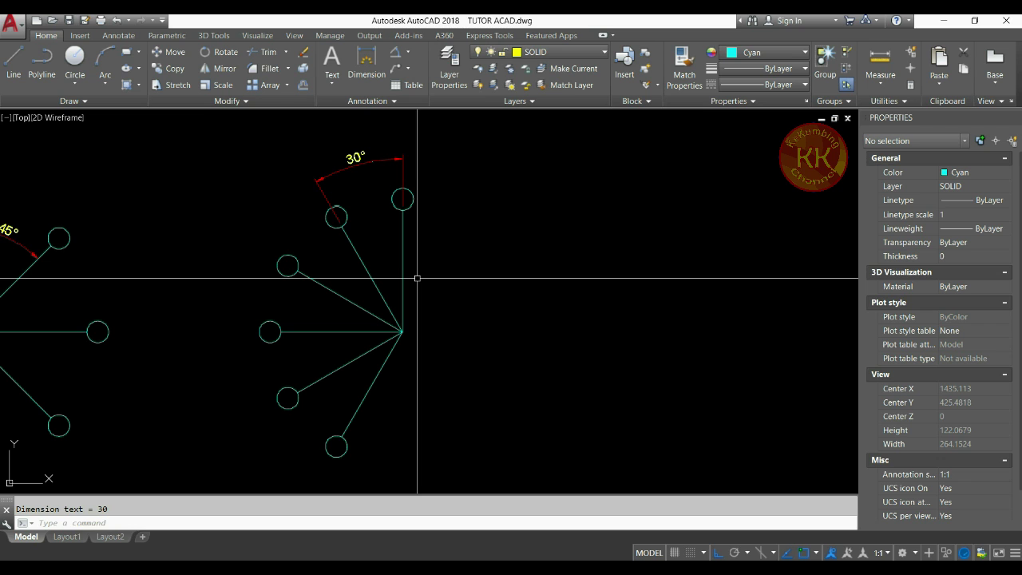
# - With Ortho off, draw a wavy four-point spline in the empty area to the right of the second polar array
pyautogui.scroll(-4, 417, 278)
pyautogui.scroll(2, 415, 277)
pyautogui.moveTo(464, 331)
pyautogui.mouseDown(button='middle')
pyautogui.moveTo(370, 311)
pyautogui.moveTo(296, 326)
pyautogui.mouseUp(button='middle')
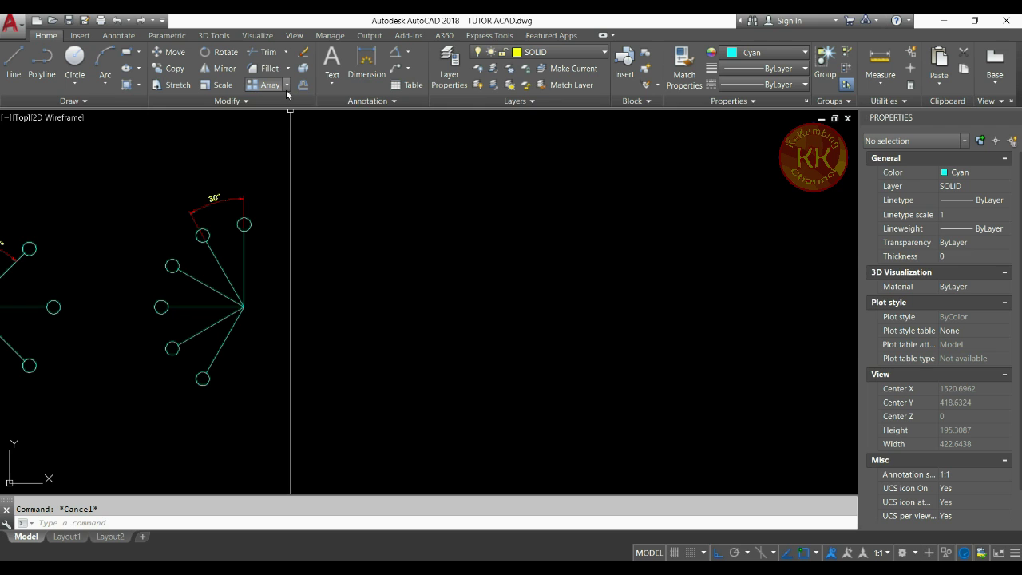
pyautogui.click(287, 85)
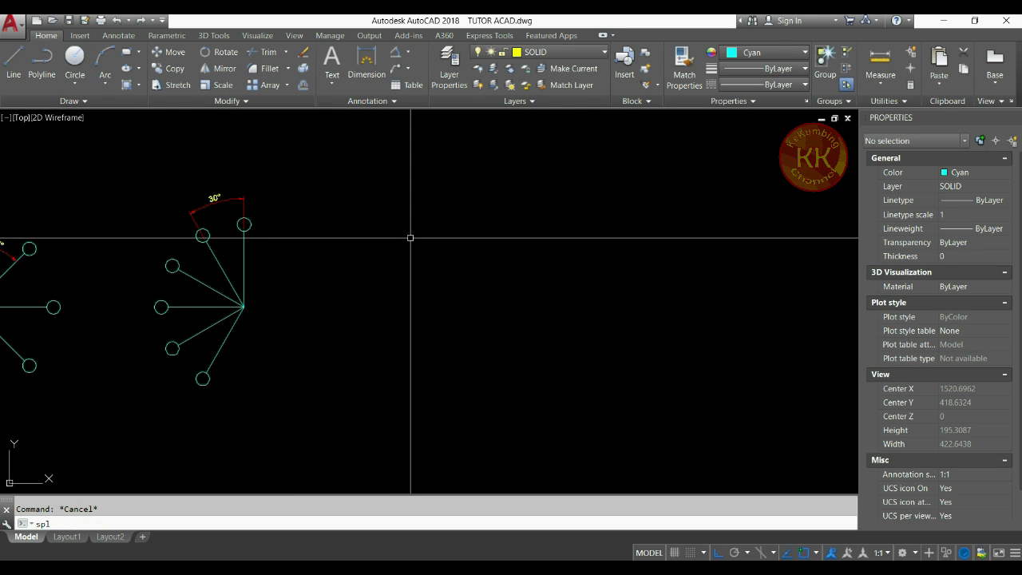
pyautogui.press('Return')
pyautogui.click(374, 339)
pyautogui.press('F8')
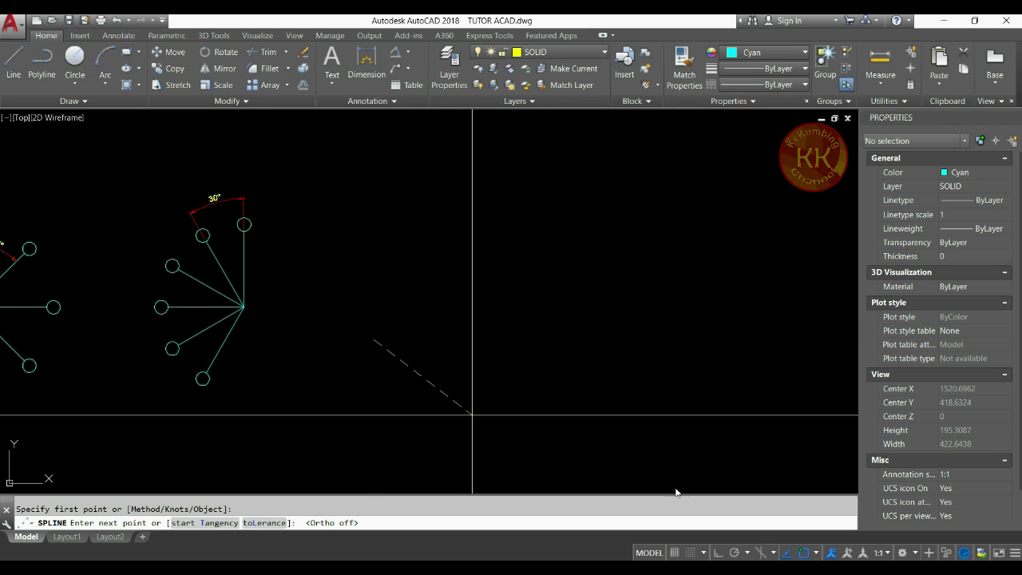
pyautogui.click(520, 283)
pyautogui.click(690, 330)
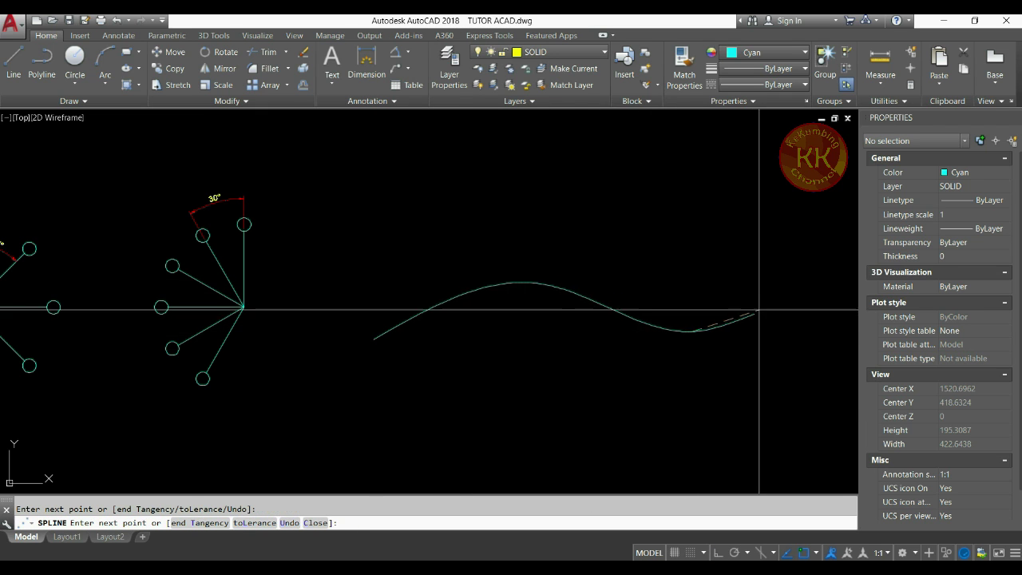
pyautogui.click(805, 273)
pyautogui.press('Return')
pyautogui.press('Return')
pyautogui.press('Escape')
# - Draw a small circle centred on the spline's left endpoint
pyautogui.write('c')
pyautogui.press('Return')
pyautogui.click(375, 339)
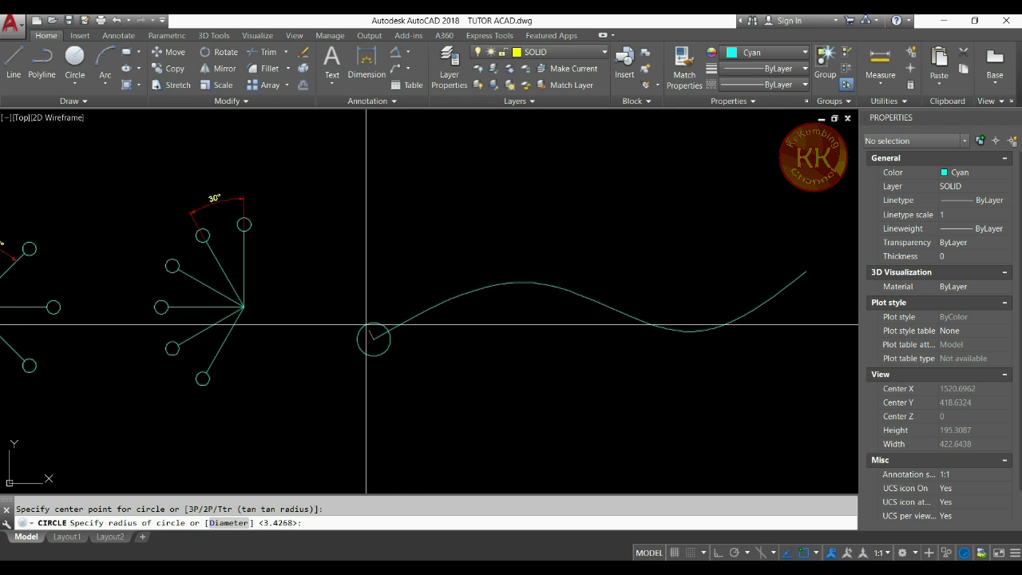
pyautogui.click(367, 325)
pyautogui.press('Return')
pyautogui.press('Escape')
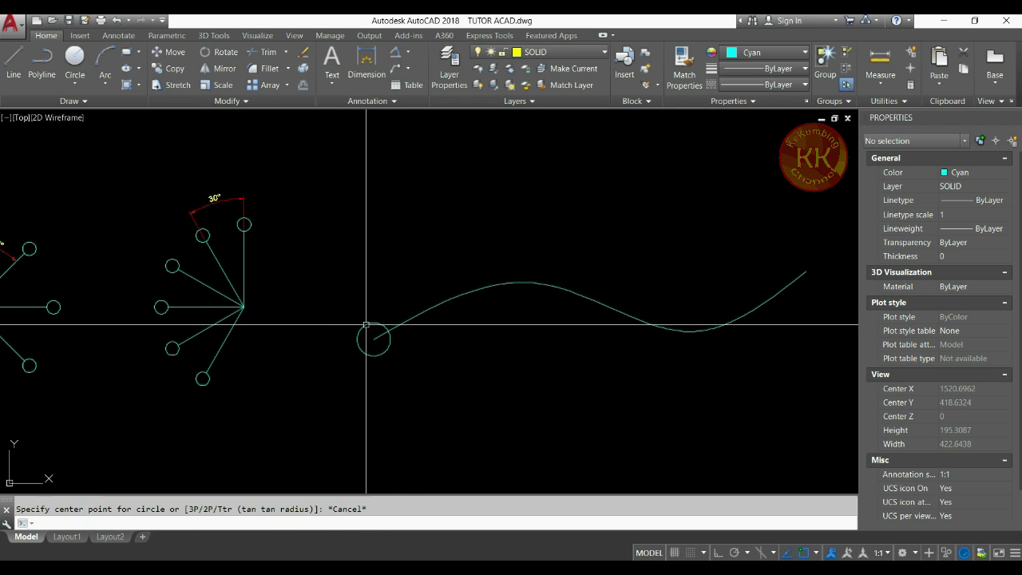
# - Create a path array of the circle, using the spline as the path curve
pyautogui.moveTo(591, 332); pyautogui.dragTo(463, 344, button='middle')
pyautogui.write('ar')
pyautogui.press('Return')
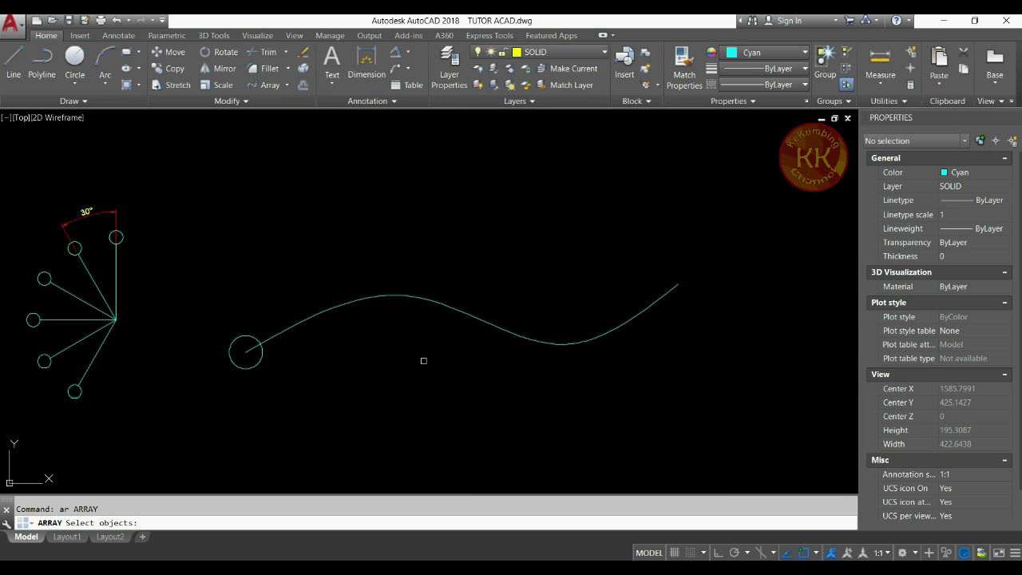
pyautogui.click(246, 370)
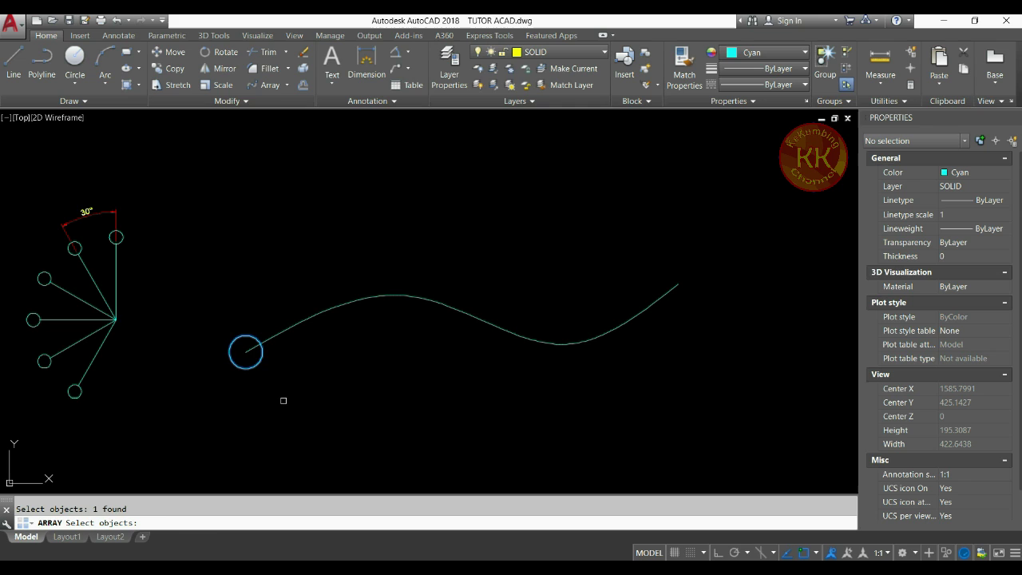
pyautogui.press('Return')
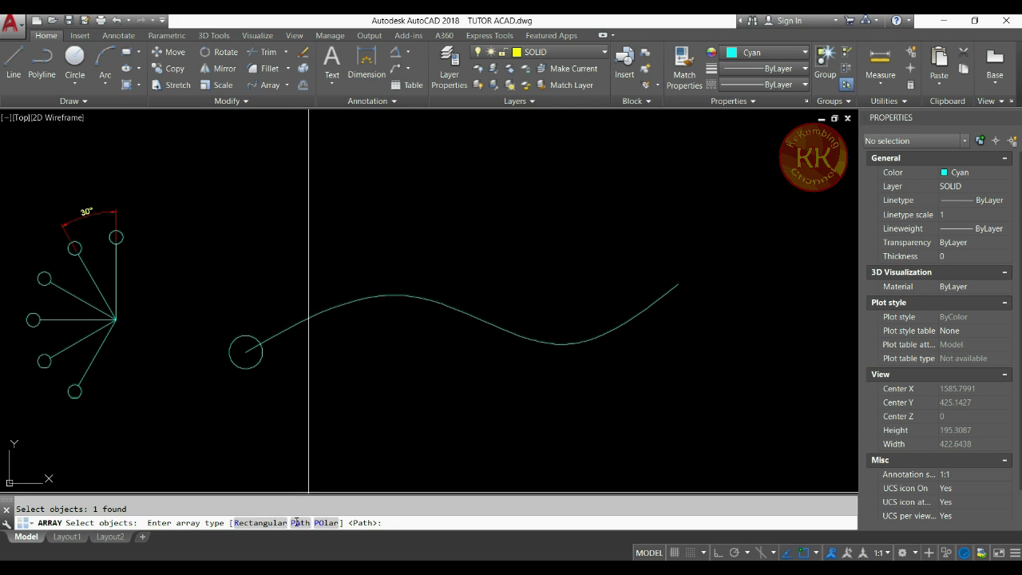
pyautogui.click(298, 523)
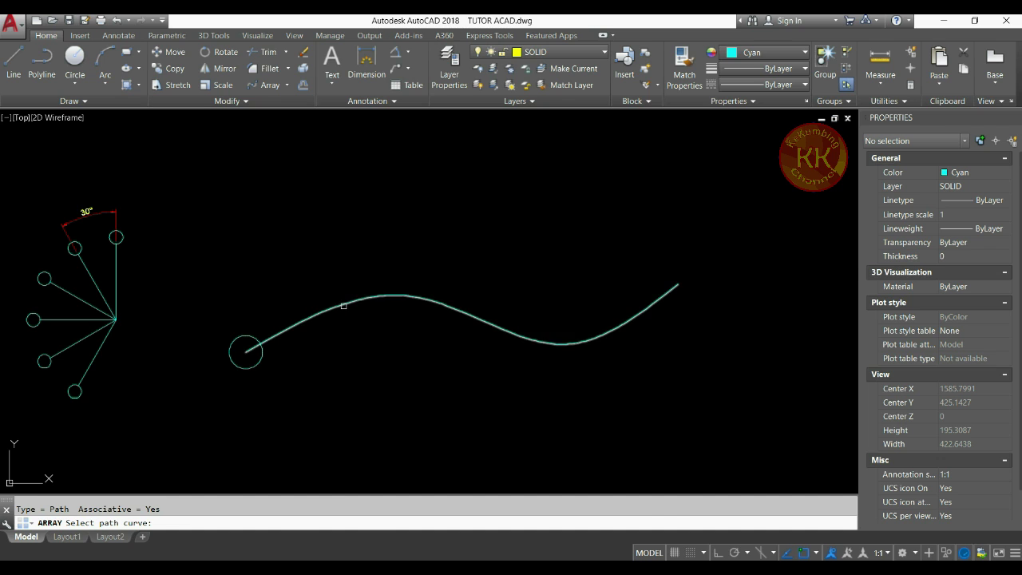
pyautogui.click(343, 307)
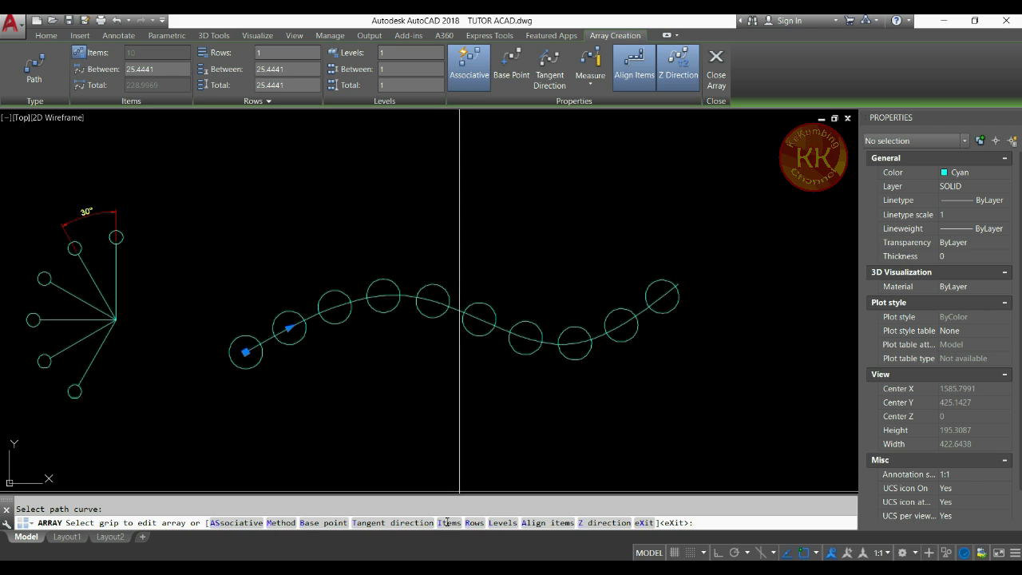
# - Set the path array's item spacing to 25 and its number of items to 8
pyautogui.click(448, 523)
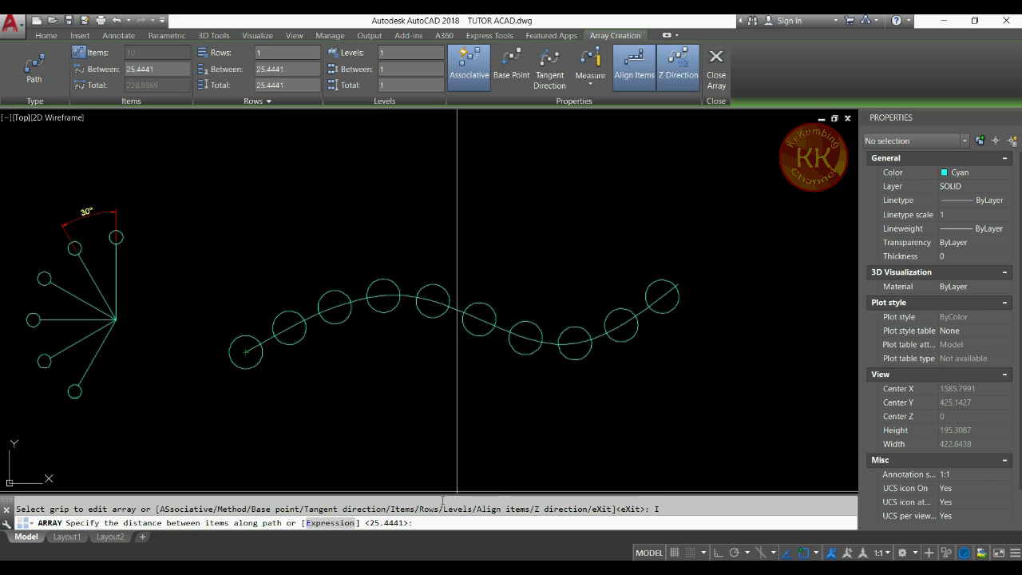
pyautogui.write('25')
pyautogui.press('Return')
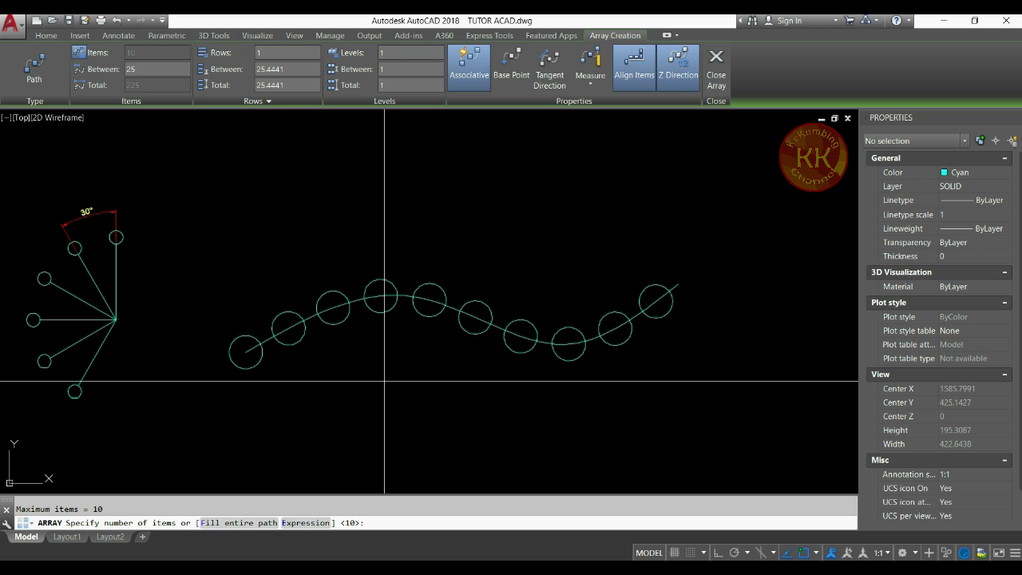
pyautogui.press('Return')
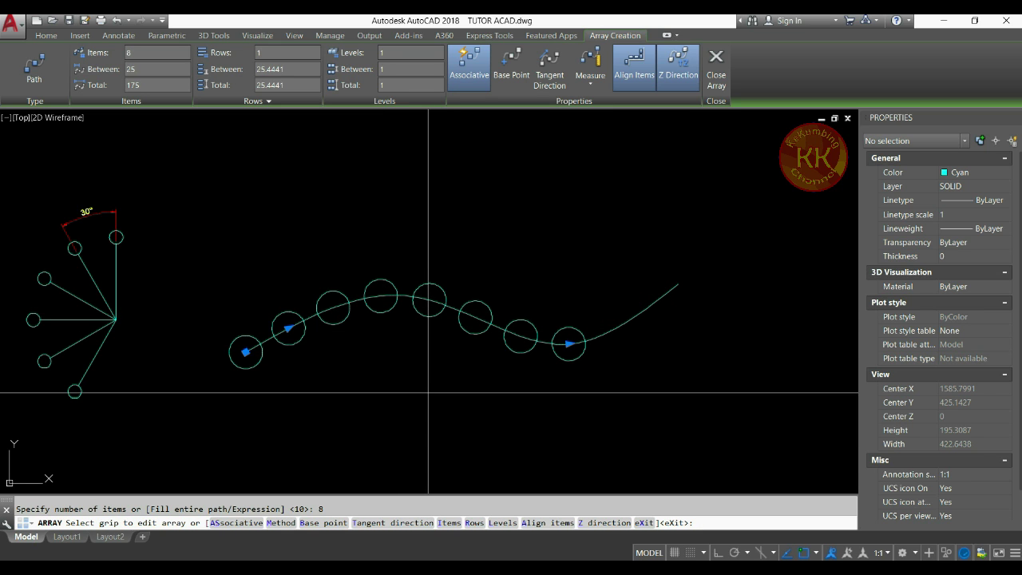
# - Give the path array 3 rows spaced 30 apart with the default elevation, and finish the array
pyautogui.click(474, 523)
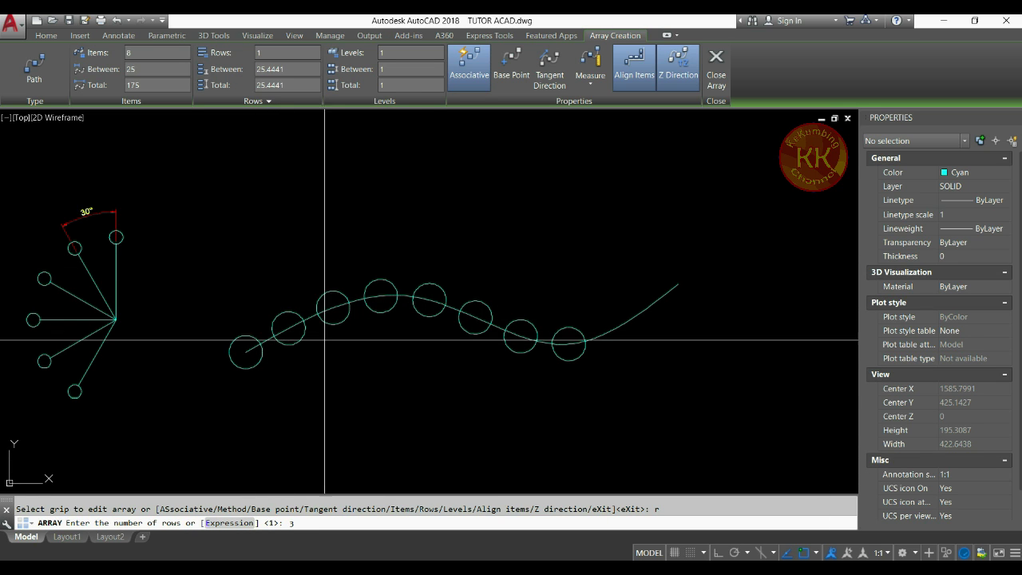
pyautogui.press('Return')
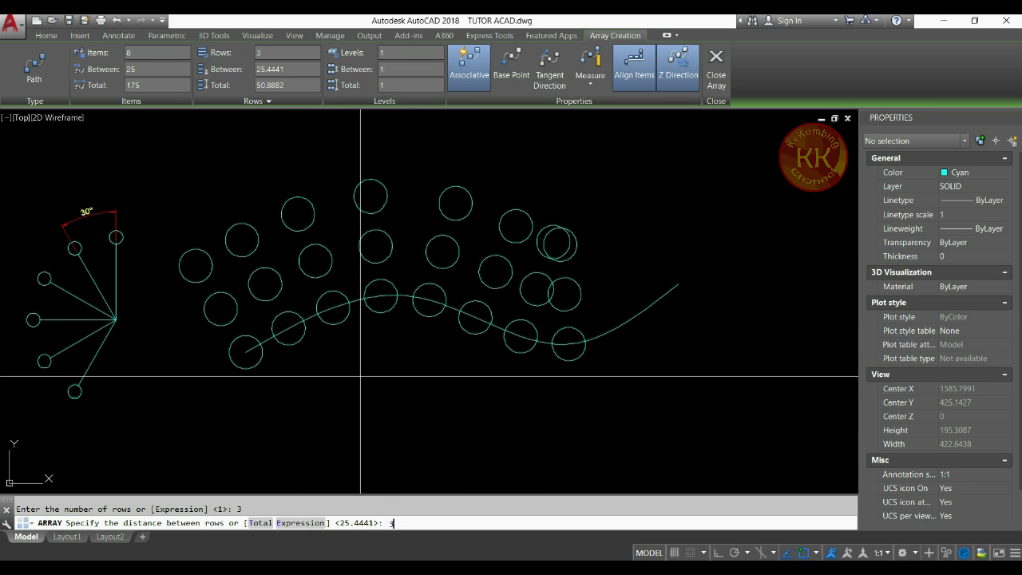
pyautogui.write('30')
pyautogui.press('Return')
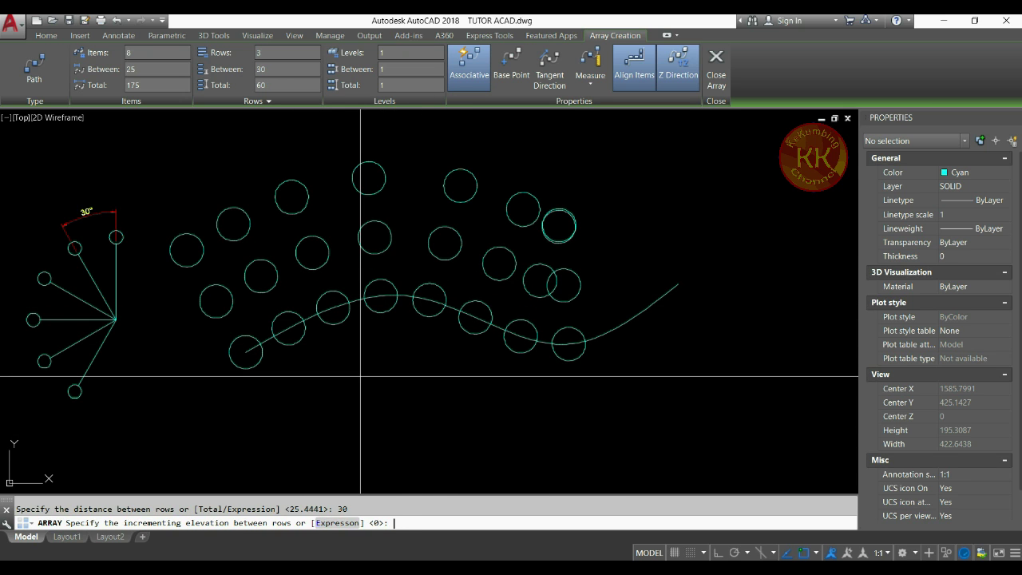
pyautogui.press('Return')
pyautogui.press('Return')
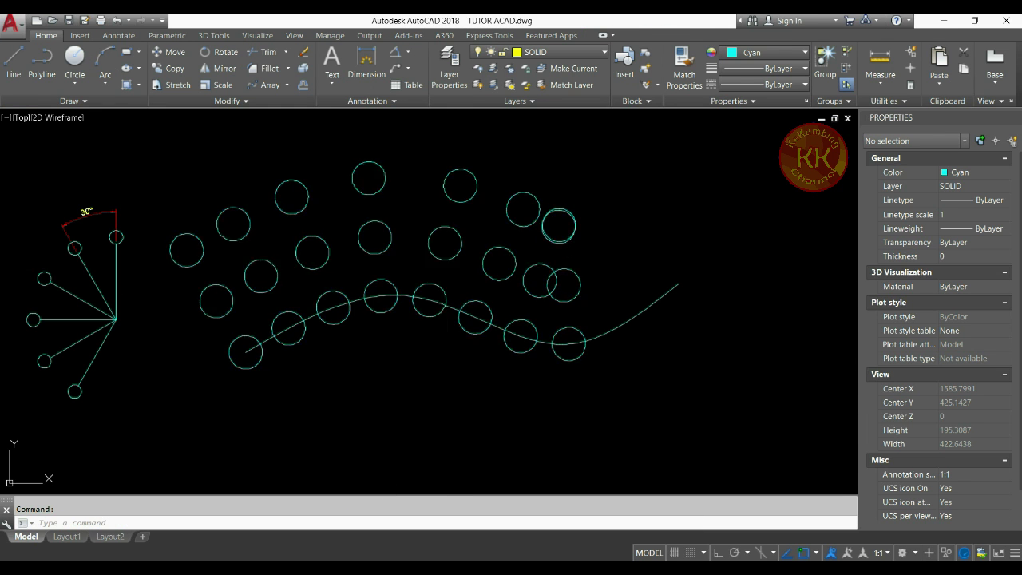
# - Check the finished path array as a selected object and view it alongside the two polar arrays
pyautogui.click(445, 260)
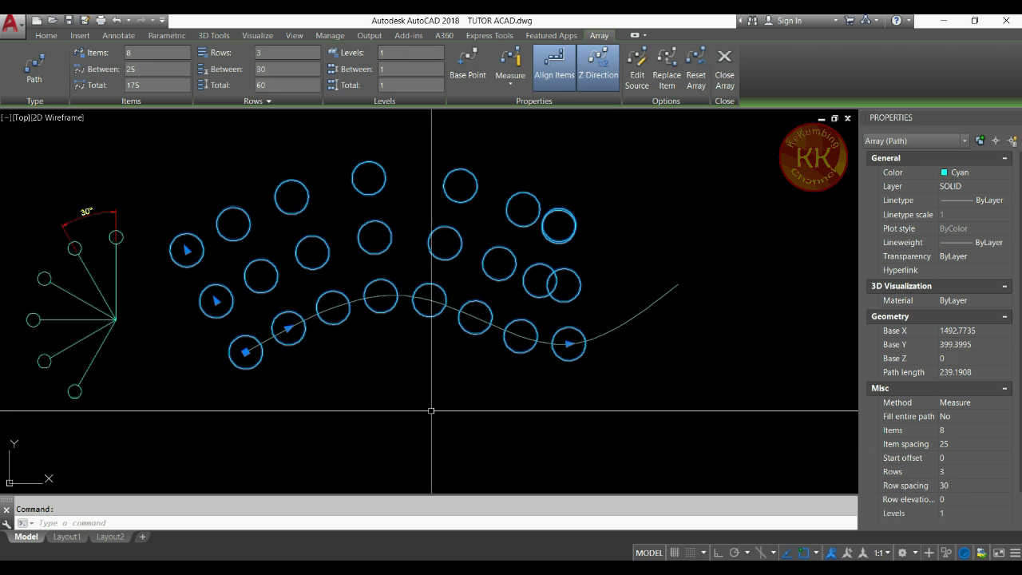
pyautogui.press('Escape')
pyautogui.scroll(-4, 431, 410)
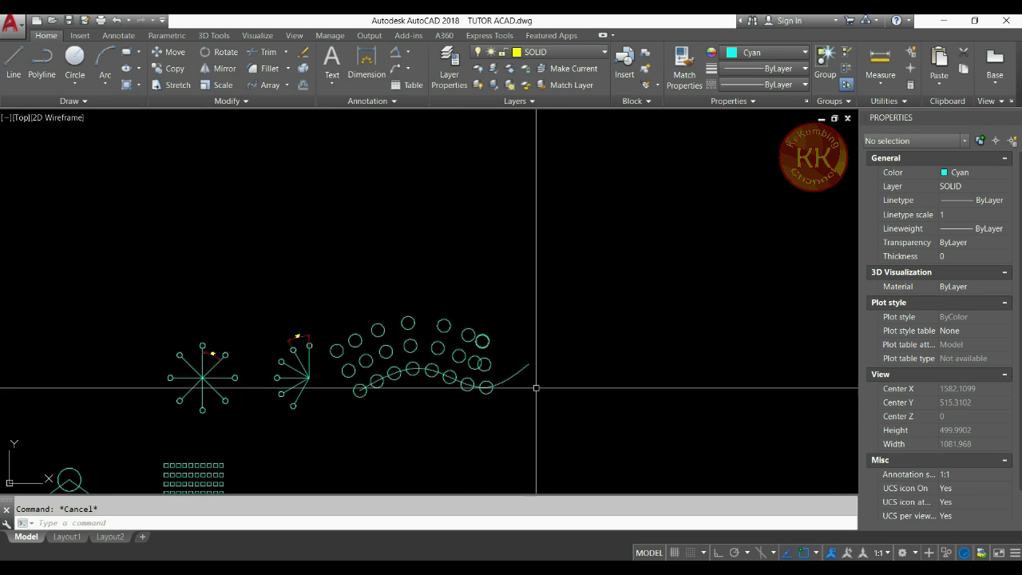
pyautogui.scroll(2, 485, 365)
pyautogui.moveTo(454, 365)
pyautogui.mouseDown(button='middle')
pyautogui.moveTo(399, 393)
pyautogui.moveTo(434, 285)
pyautogui.mouseUp(button='middle')
pyautogui.scroll(-2, 548, 269)
pyautogui.scroll(2, 548, 269)
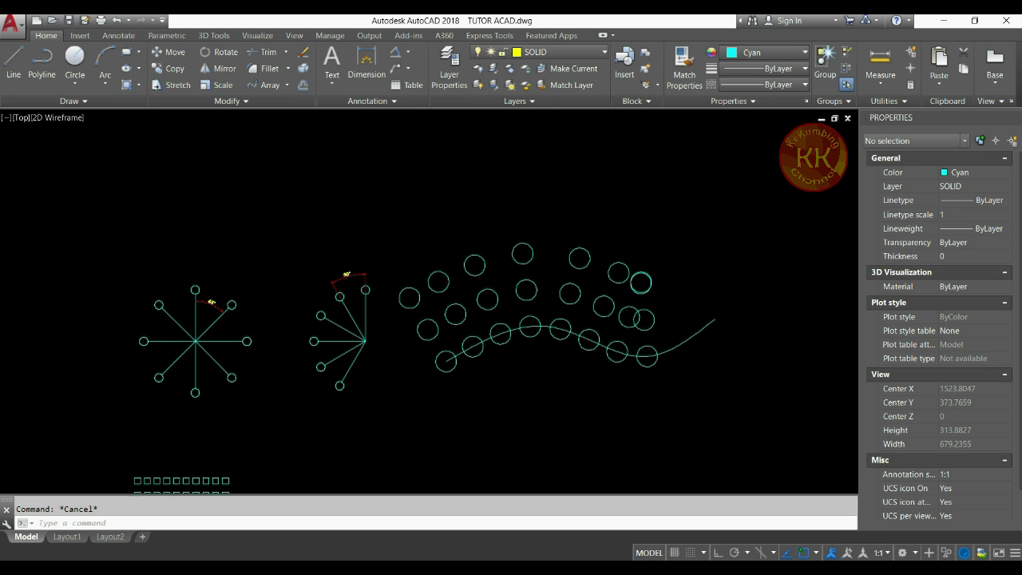
# - Switch to the Word document to consult the list of Modify commands, and return to the AutoCAD drawing
pyautogui.hotkey('alt', 'Tab')
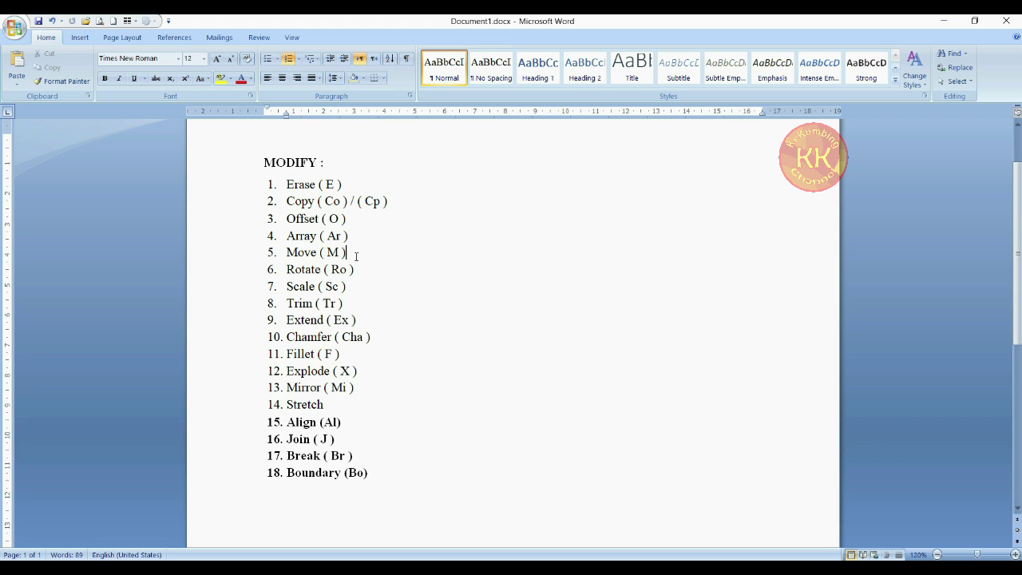
pyautogui.hotkey('alt', 'Tab')
pyautogui.scroll(-3, 497, 269)
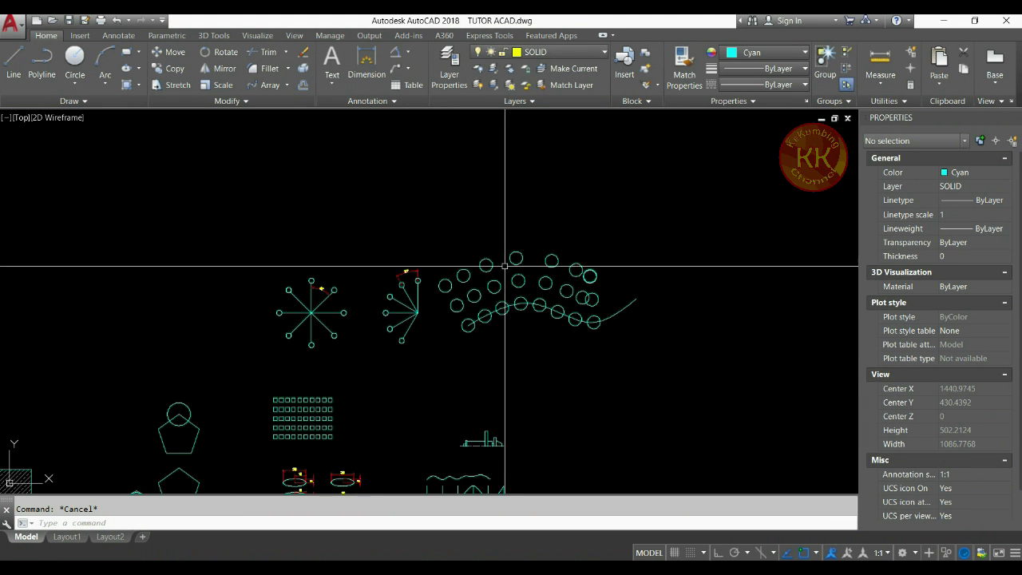
# - Move the 15 mm diameter circle together with its dimension farther away from the R10 circle
pyautogui.scroll(-3, 440, 371)
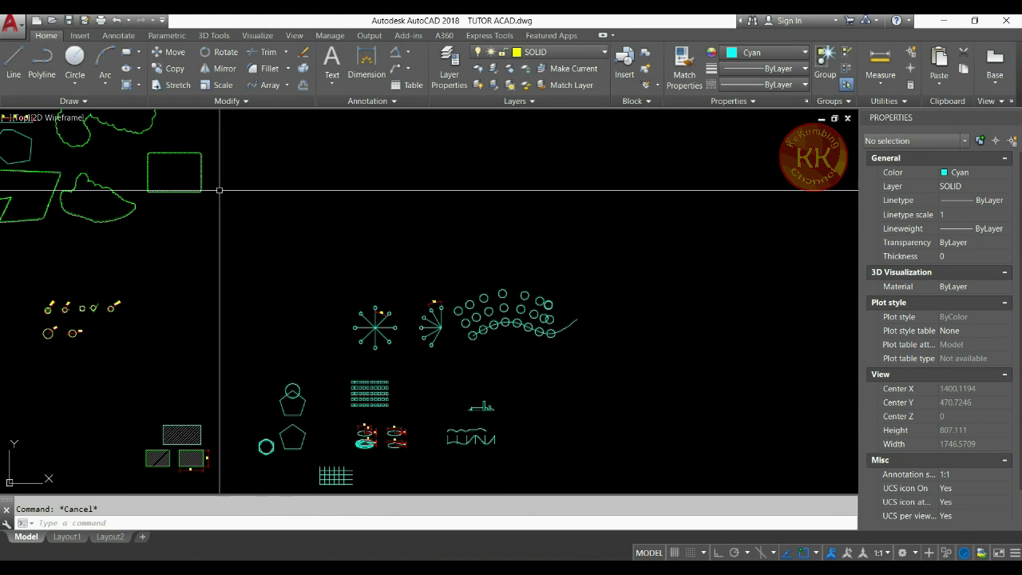
pyautogui.scroll(4, 199, 156)
pyautogui.moveTo(199, 156); pyautogui.dragTo(391, 244, button='middle')
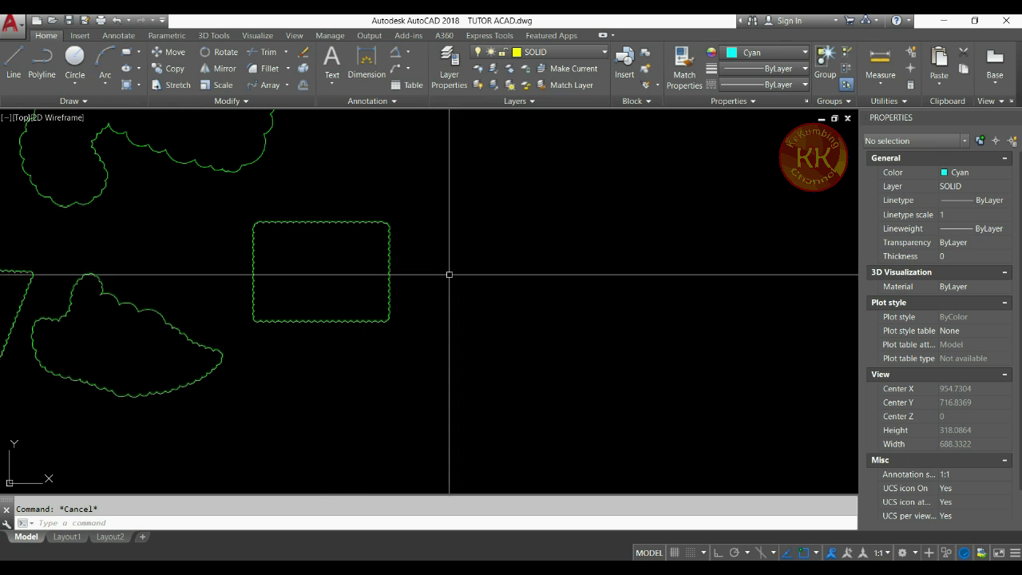
pyautogui.scroll(-4, 448, 181)
pyautogui.moveTo(411, 416); pyautogui.dragTo(474, 363, button='middle')
pyautogui.scroll(1, 374, 277)
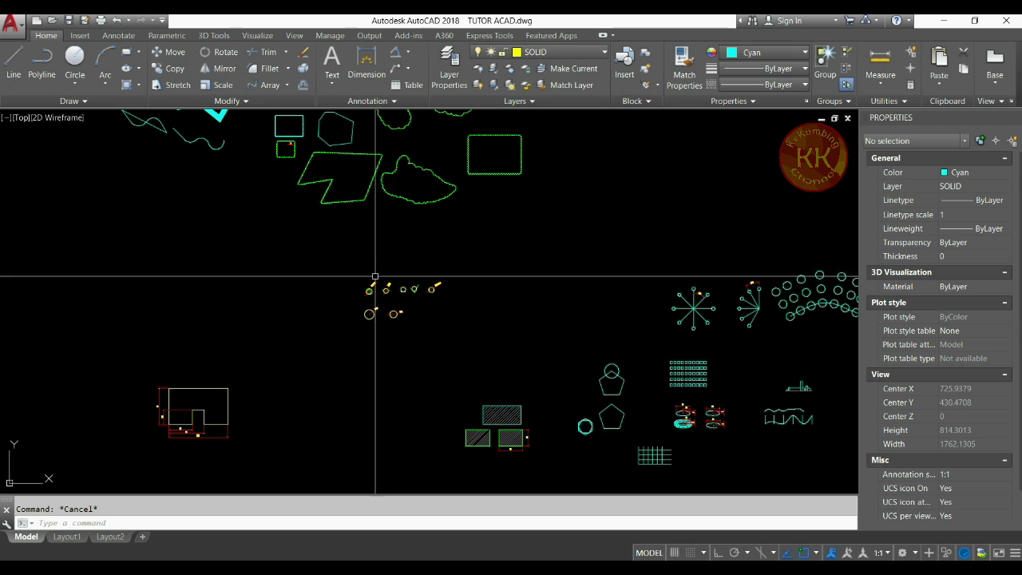
pyautogui.scroll(7, 374, 277)
pyautogui.scroll(2, 438, 285)
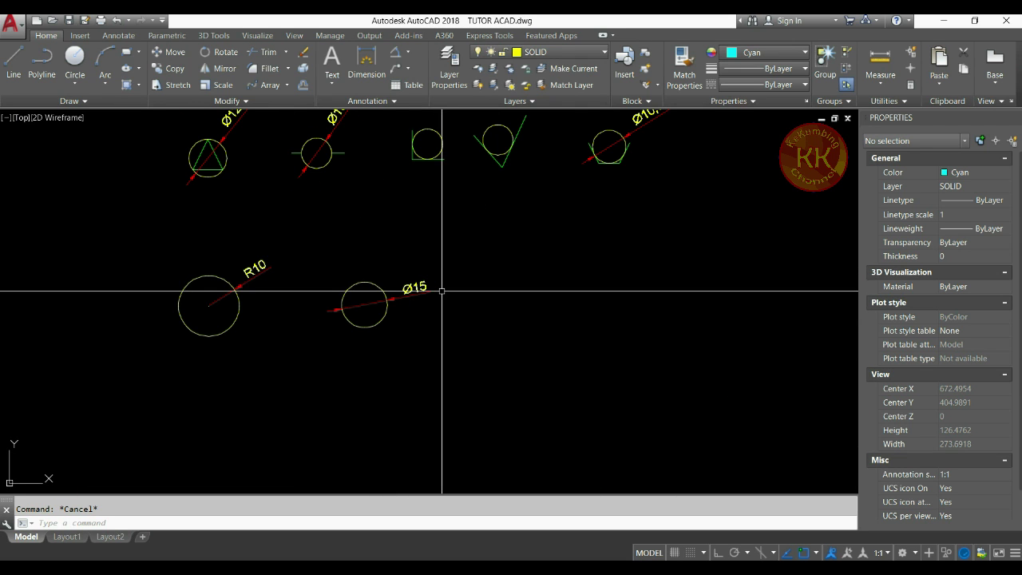
pyautogui.press('Return')
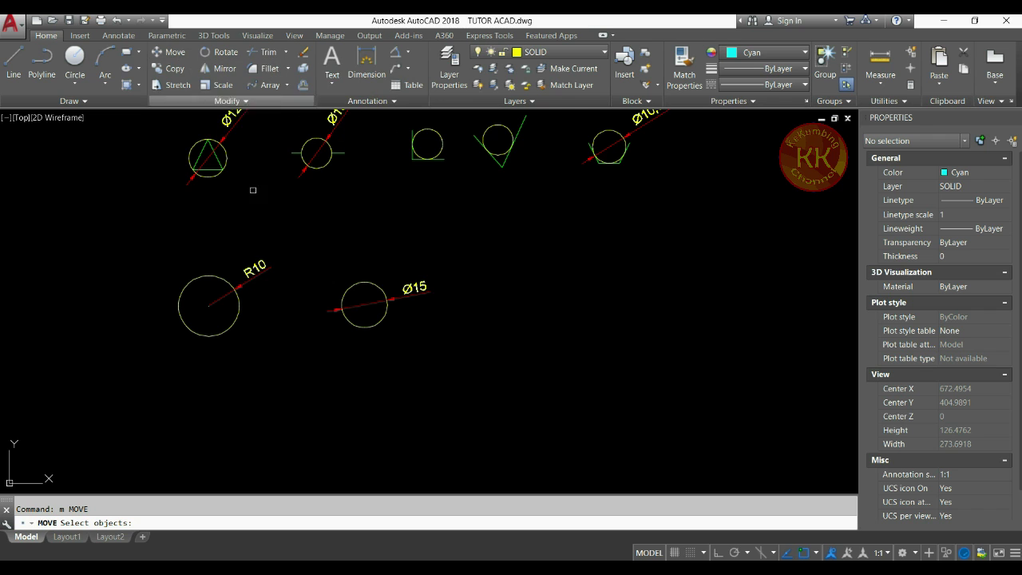
pyautogui.click(440, 256)
pyautogui.click(349, 347)
pyautogui.press('Return')
pyautogui.click(361, 378)
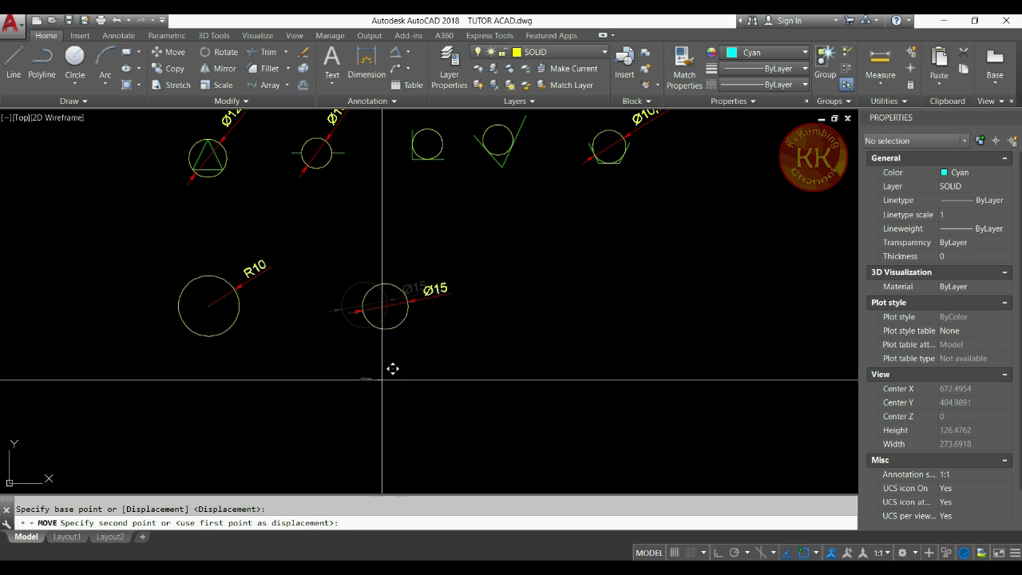
pyautogui.click(595, 367)
# - Move the circle inside the V-shaped lines by its center onto the upper endpoint of the V's longer line
pyautogui.moveTo(413, 258); pyautogui.dragTo(399, 312, button='middle')
pyautogui.scroll(5, 474, 258)
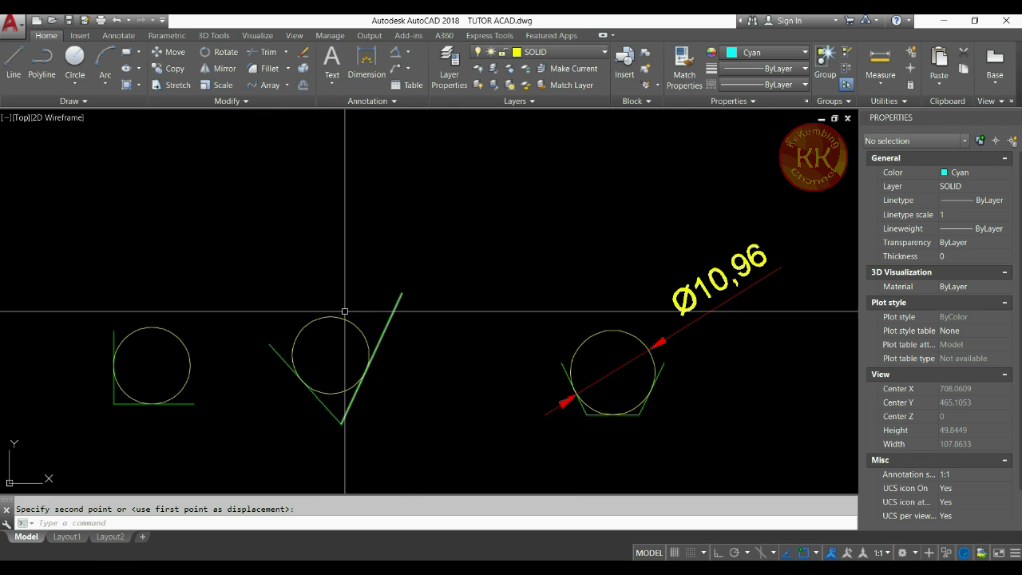
pyautogui.write('m')
pyautogui.press('Return')
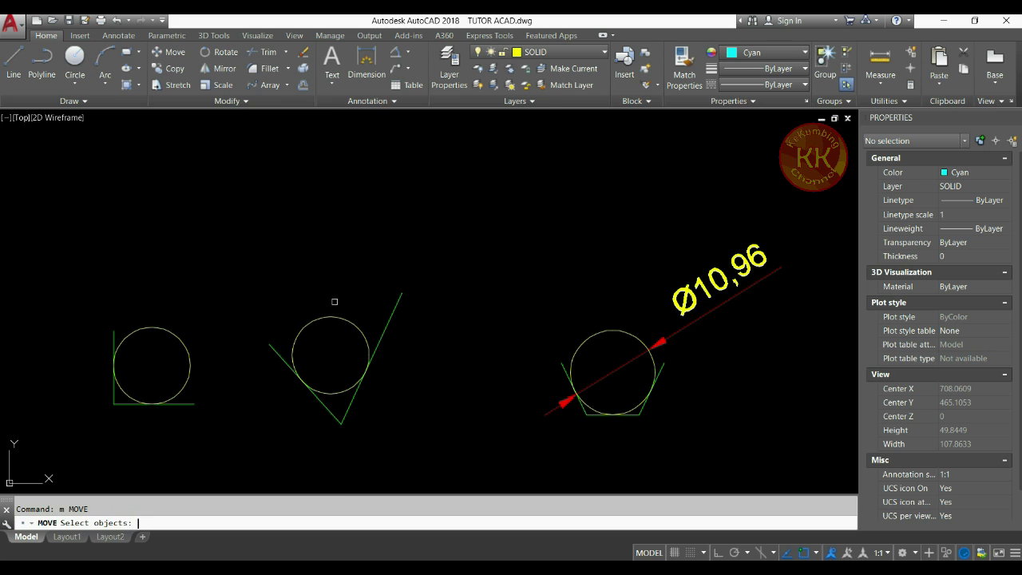
pyautogui.click(333, 317)
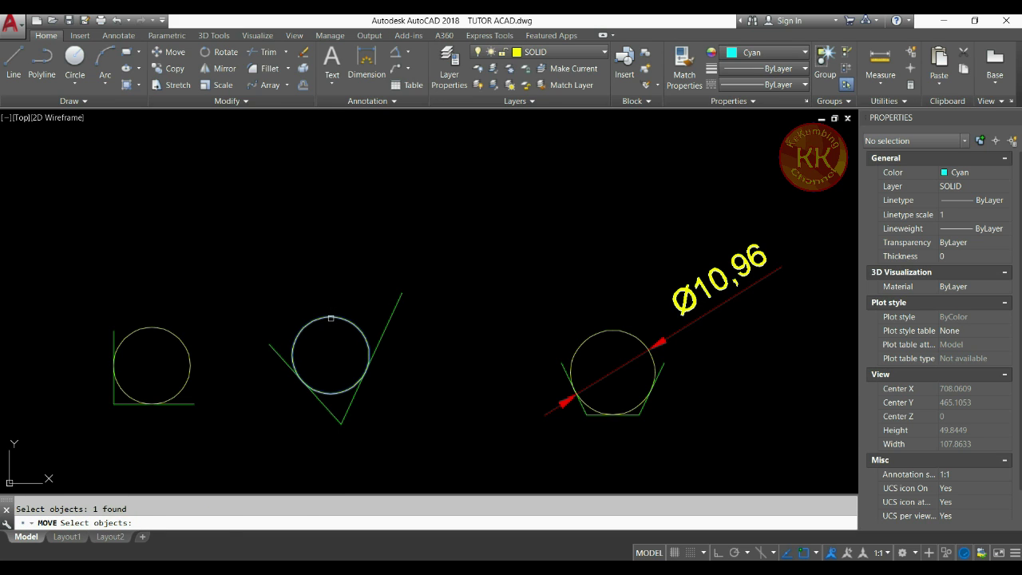
pyautogui.press('Return')
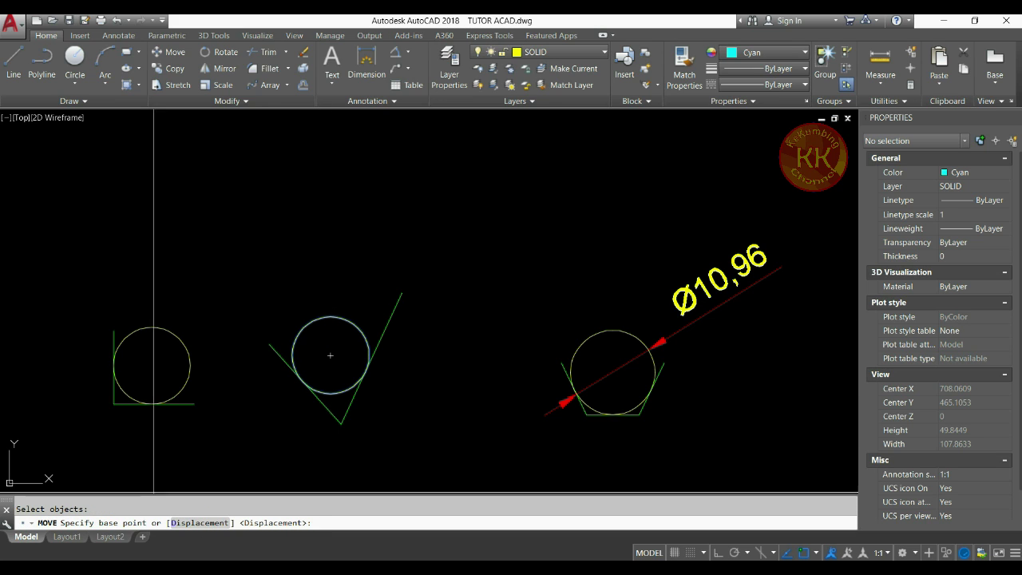
pyautogui.click(331, 355)
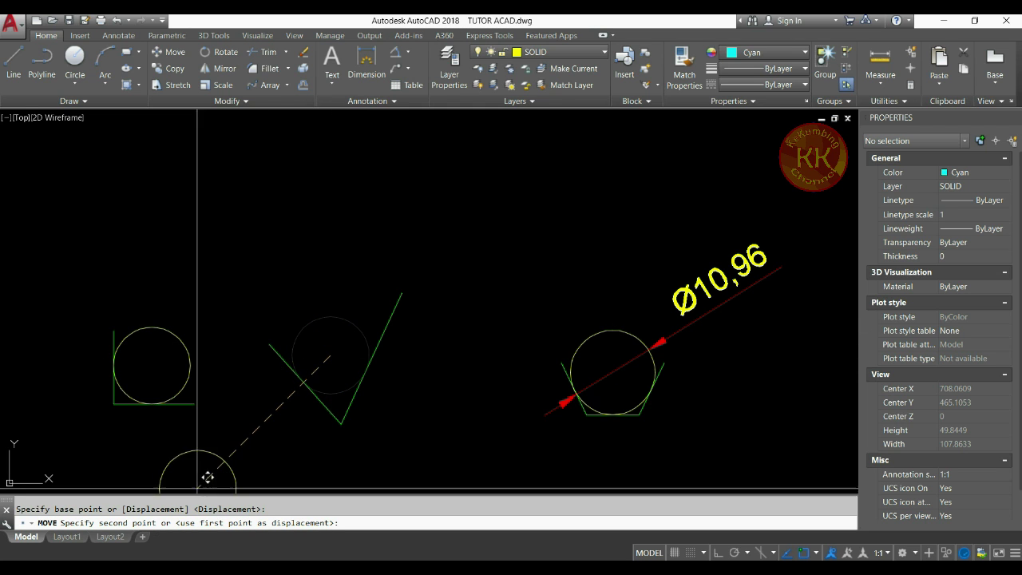
pyautogui.click(407, 288)
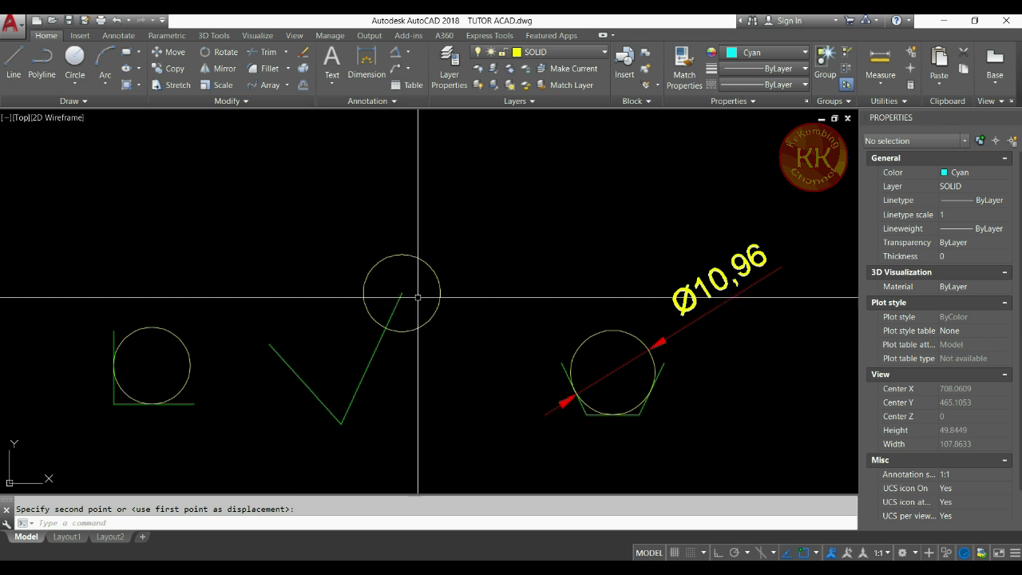
# - Inspect the moved circle and the V's longer line as selected objects, and clear the selection
pyautogui.click(423, 268)
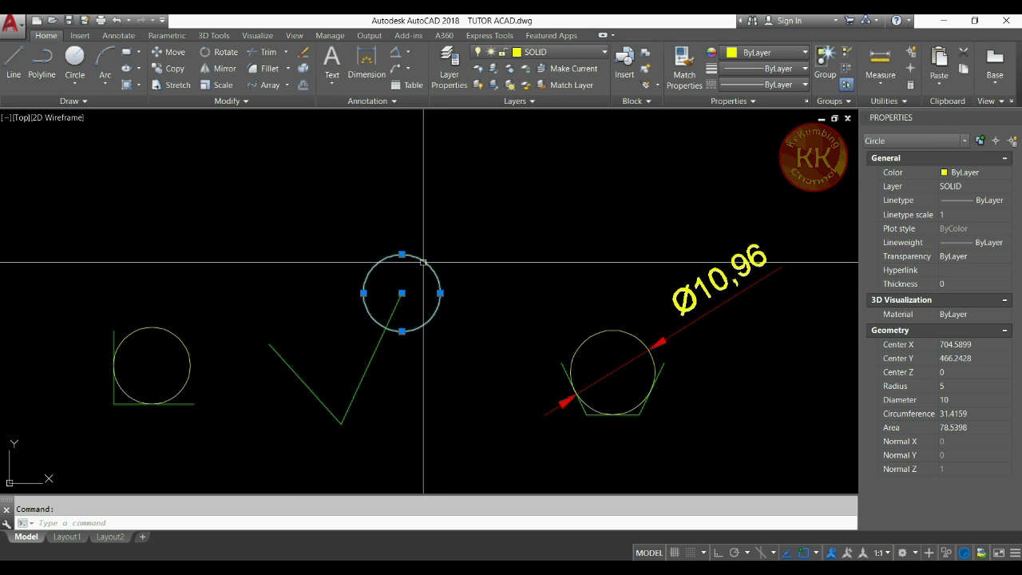
pyautogui.press('Escape')
pyautogui.click(398, 304)
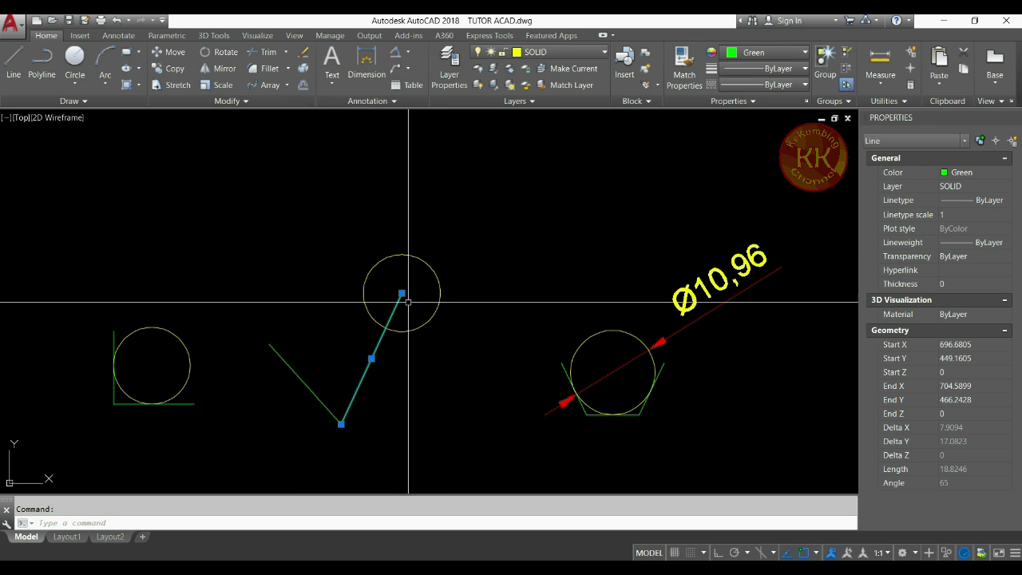
pyautogui.press('Escape')
# - Switch to the Word document to check which Modify command follows Move, and return to the AutoCAD drawing
pyautogui.scroll(-3, 447, 324)
pyautogui.scroll(2, 279, 251)
pyautogui.scroll(-3, 521, 296)
pyautogui.moveTo(521, 296); pyautogui.dragTo(278, 221, button='middle')
pyautogui.moveTo(148, 568)
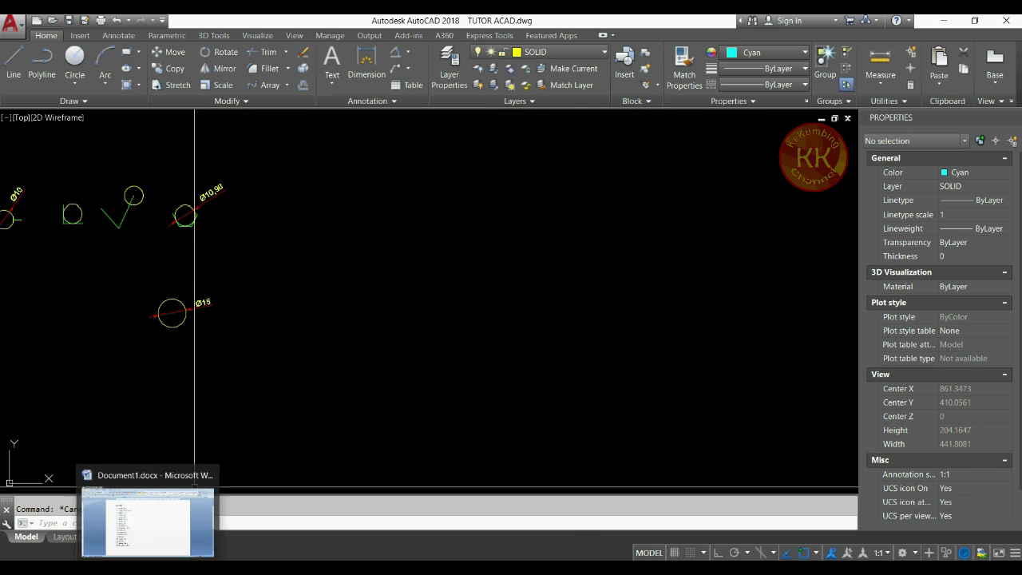
pyautogui.click(148, 516)
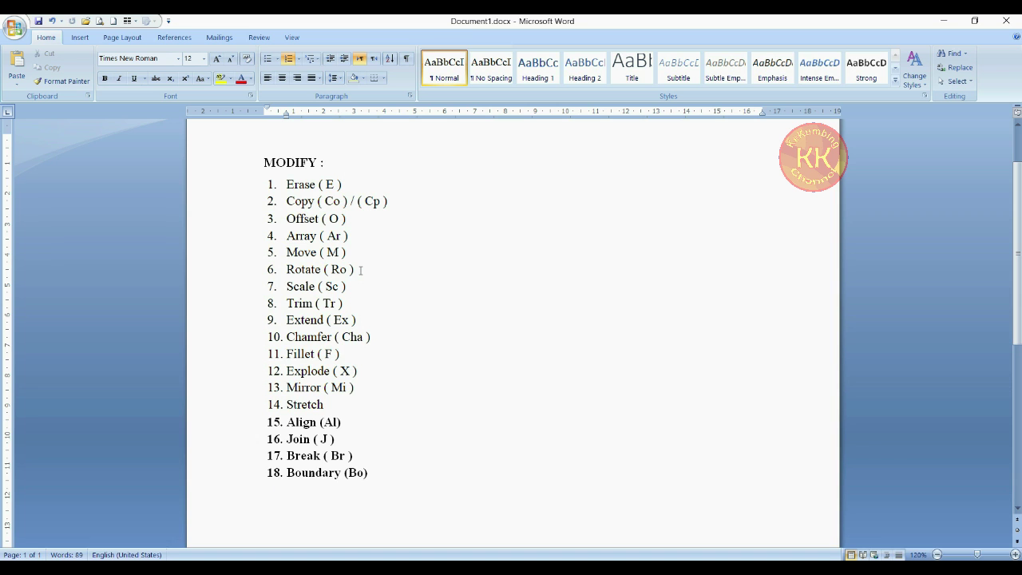
pyautogui.moveTo(114, 568)
pyautogui.click(115, 511)
# - Rotate the large cyan hatched rectangle with its hatch by 45 degrees about its lower-left corner
pyautogui.scroll(-2, 372, 307)
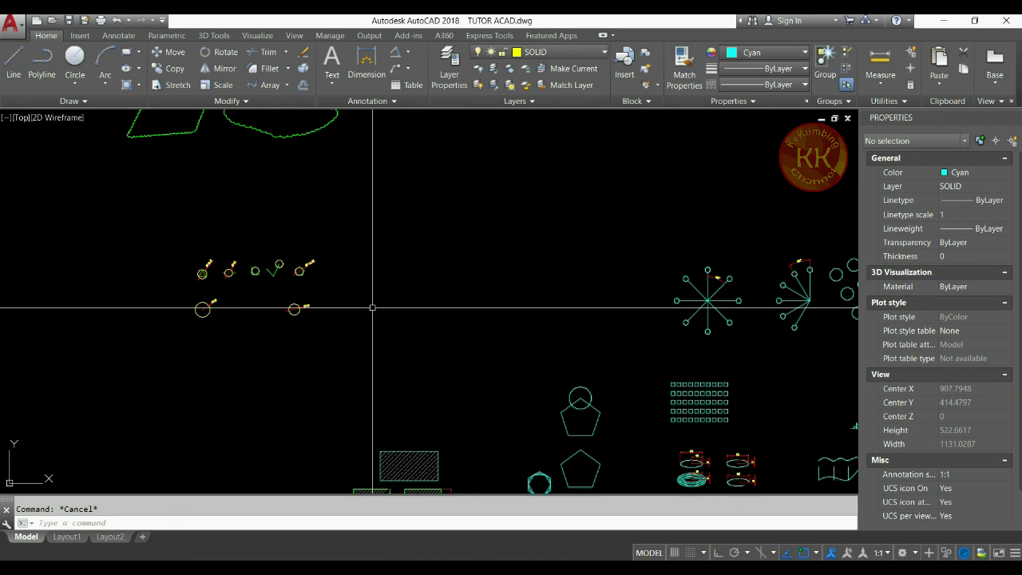
pyautogui.moveTo(479, 344); pyautogui.dragTo(182, 346, button='middle')
pyautogui.moveTo(280, 280)
pyautogui.mouseDown(button='middle')
pyautogui.moveTo(504, 411)
pyautogui.moveTo(504, 199)
pyautogui.mouseUp(button='middle')
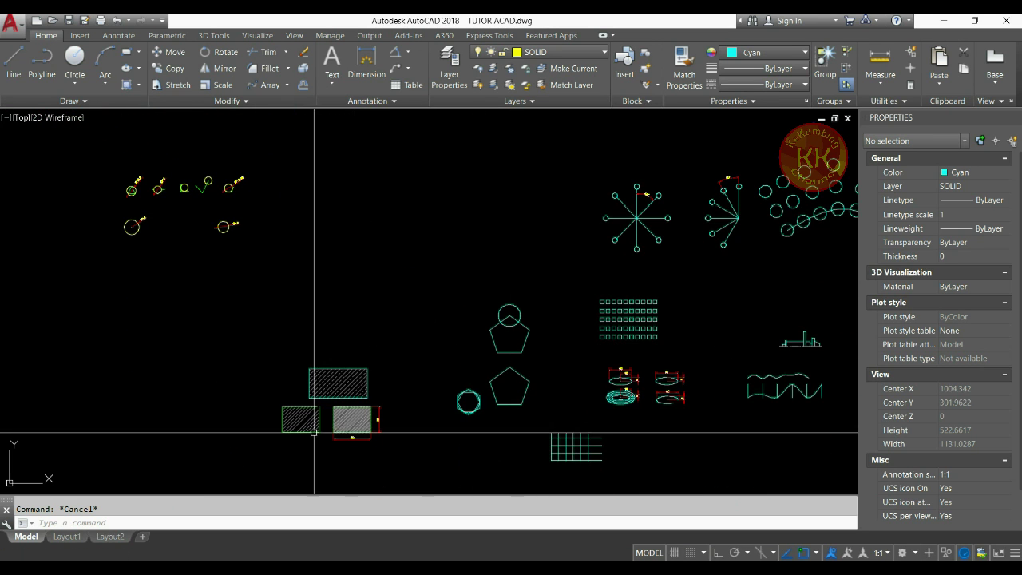
pyautogui.scroll(6, 314, 433)
pyautogui.moveTo(376, 340); pyautogui.dragTo(407, 334, button='middle')
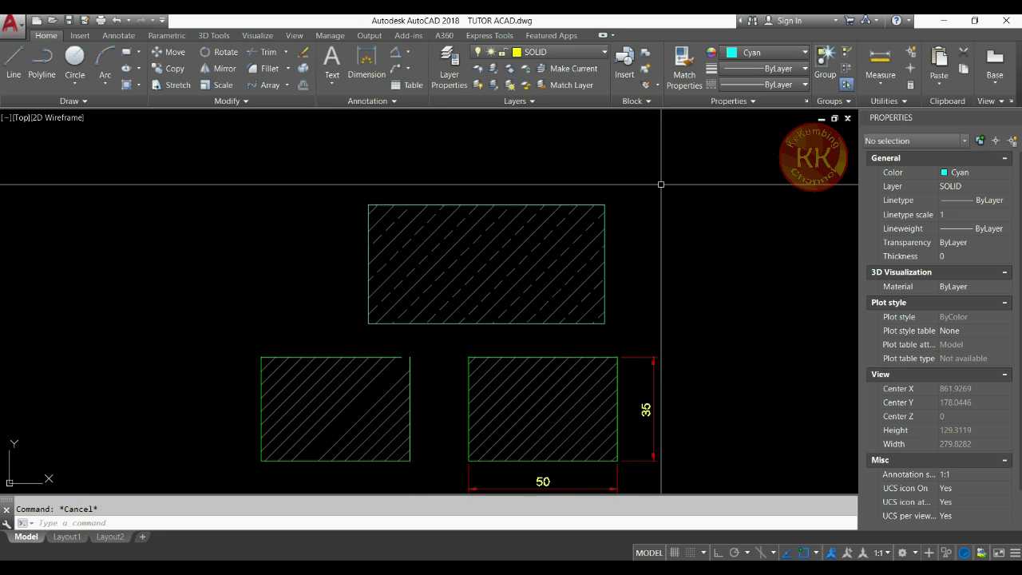
pyautogui.press('Escape')
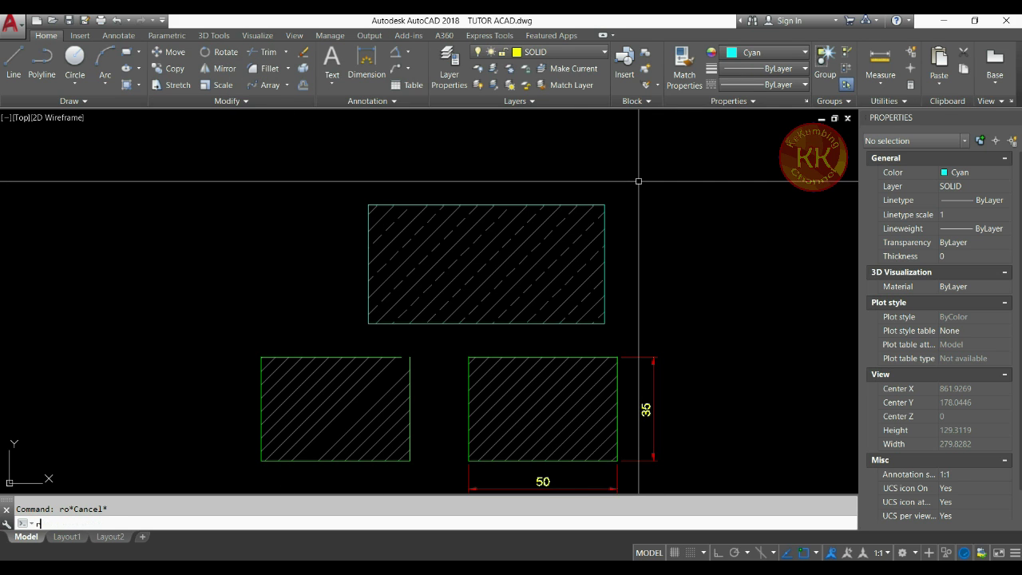
pyautogui.write('ro')
pyautogui.press('Return')
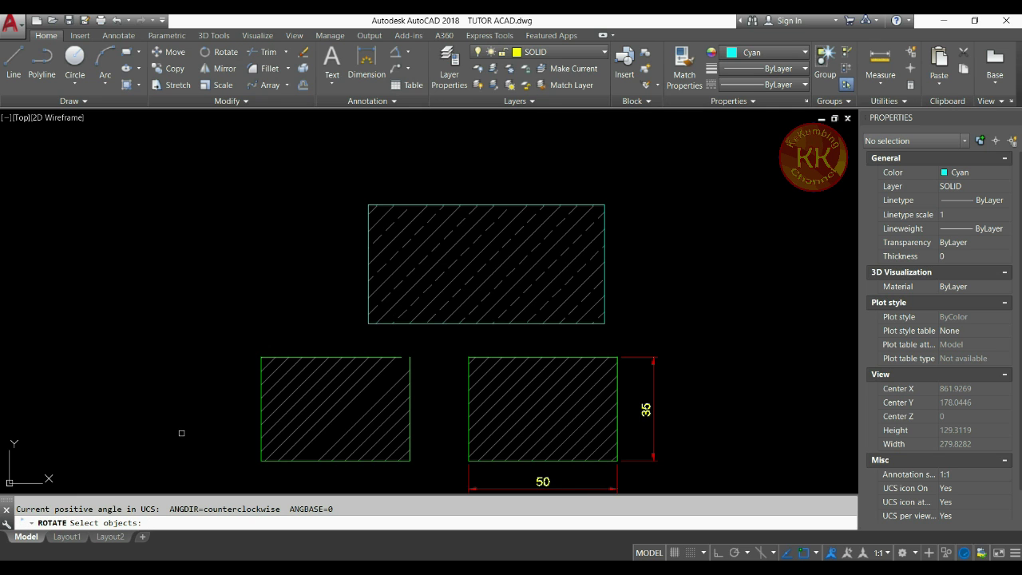
pyautogui.click(635, 186)
pyautogui.click(552, 246)
pyautogui.press('Return')
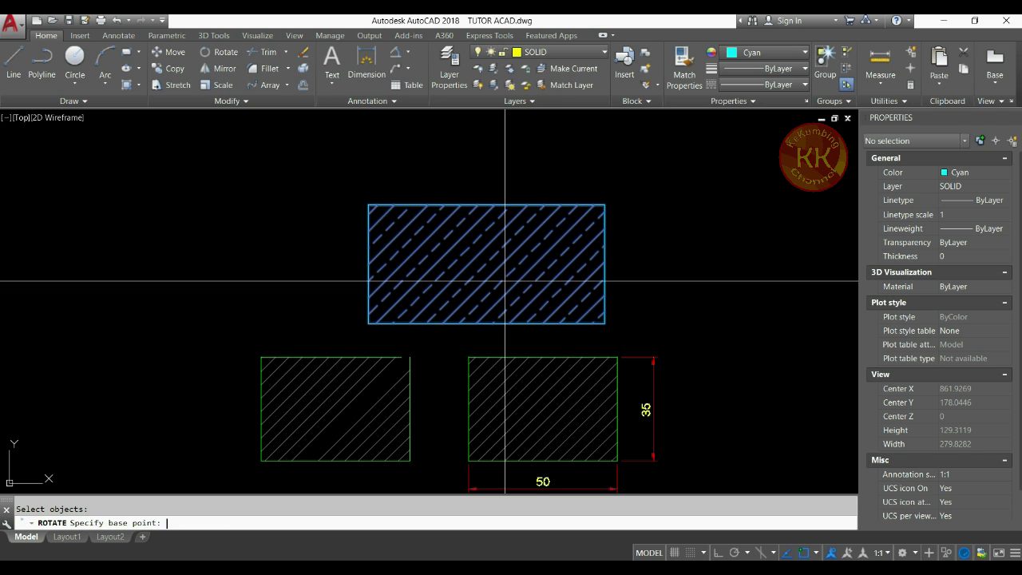
pyautogui.click(368, 324)
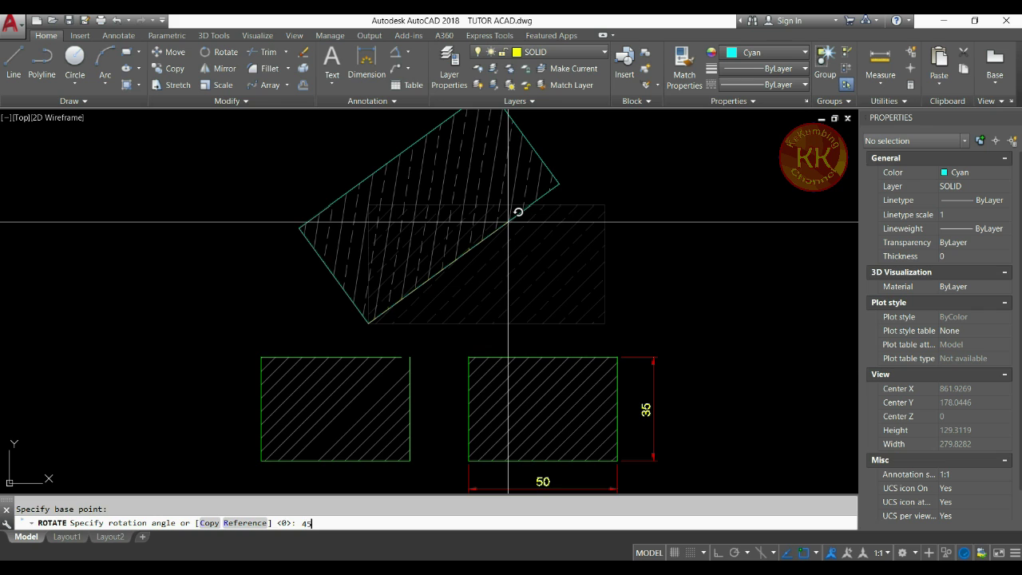
pyautogui.press('Return')
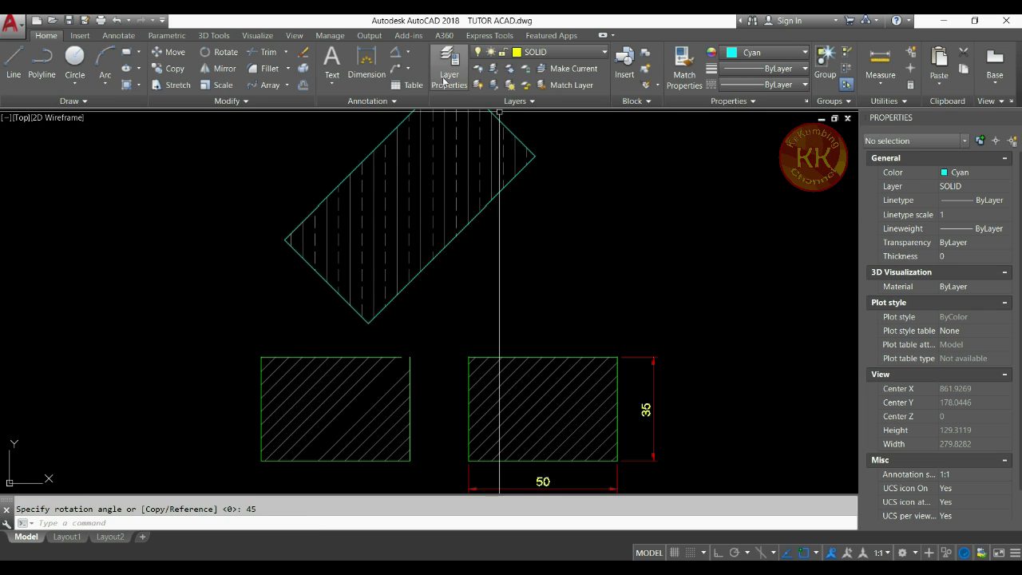
# - Add an angular dimension between the upper edge of the 50 by 35 rectangle and the rotated rectangle's lower long edge
pyautogui.click(394, 52)
pyautogui.click(488, 357)
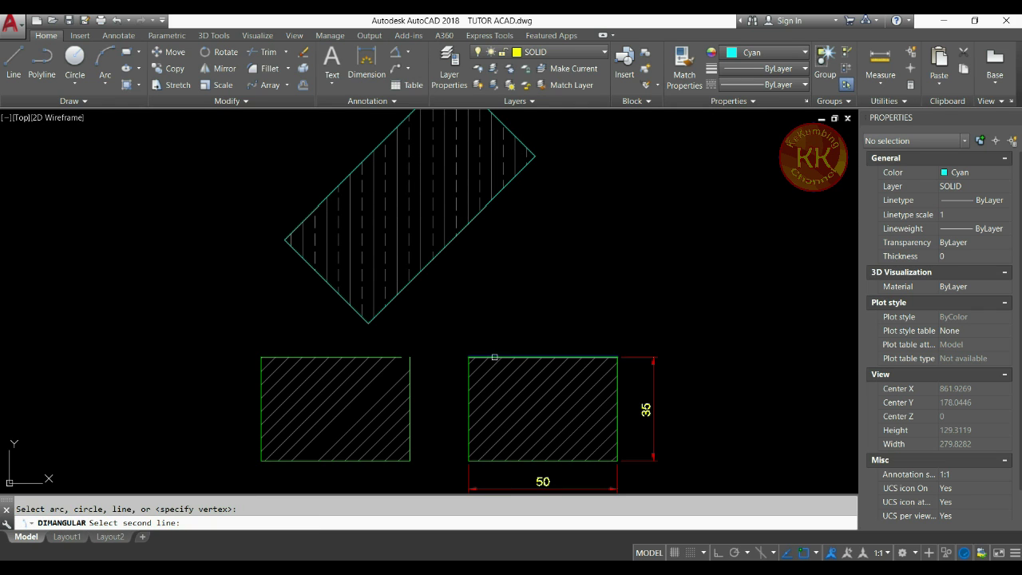
pyautogui.click(460, 231)
pyautogui.click(568, 253)
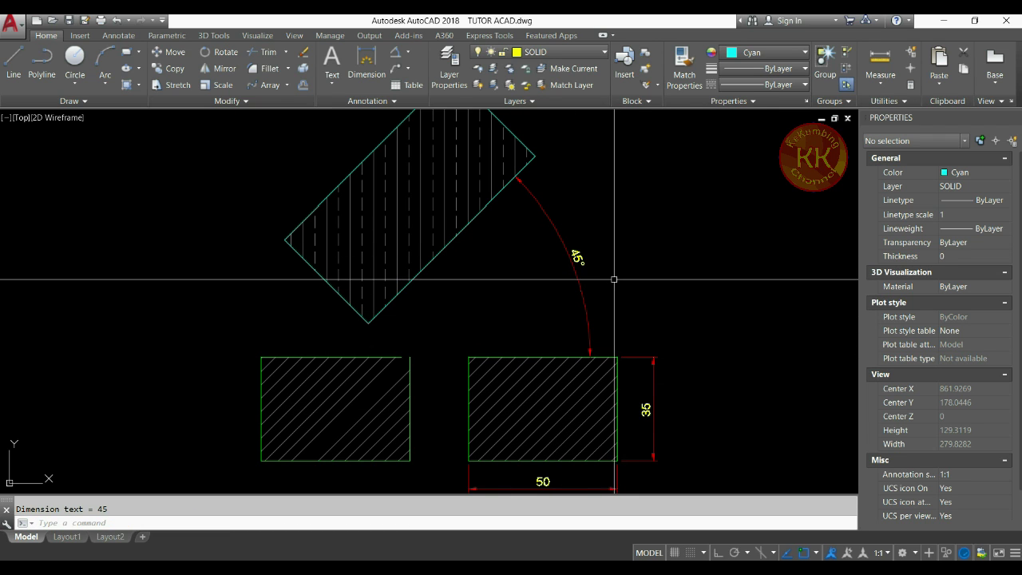
# - With Ortho on, draw a horizontal line about 55 units long in the empty area between the rotated rectangle and the pentagon
pyautogui.scroll(-4, 612, 286)
pyautogui.moveTo(615, 284); pyautogui.dragTo(358, 412, button='middle')
pyautogui.moveTo(394, 288); pyautogui.dragTo(423, 349, button='middle')
pyautogui.scroll(2, 402, 326)
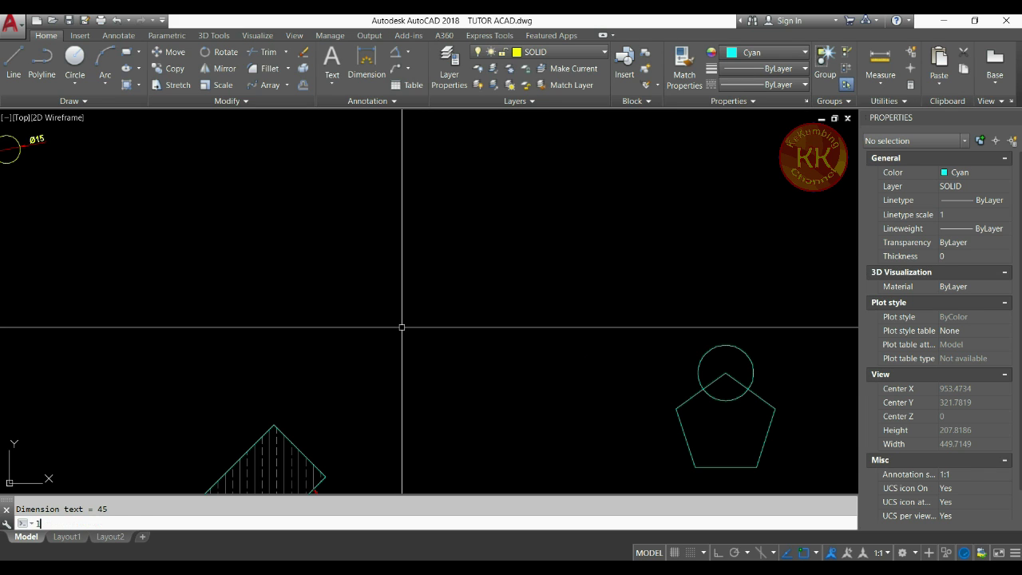
pyautogui.press('Return')
pyautogui.click(401, 326)
pyautogui.click(719, 552)
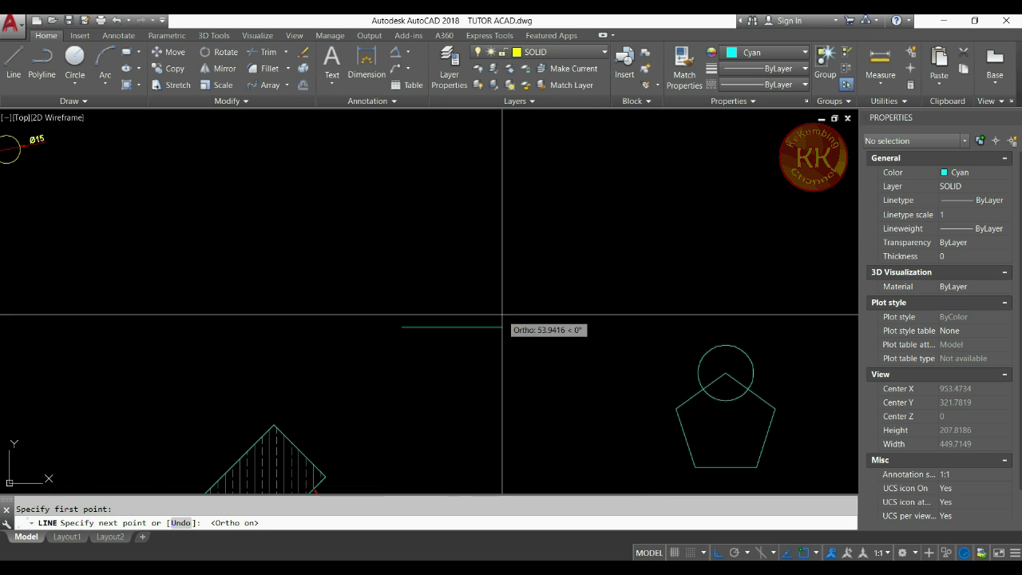
pyautogui.click(505, 326)
pyautogui.press('Return')
# - Draw a small circle centered on the right endpoint of the new horizontal line
pyautogui.write('c CIRCLE')
pyautogui.press('Return')
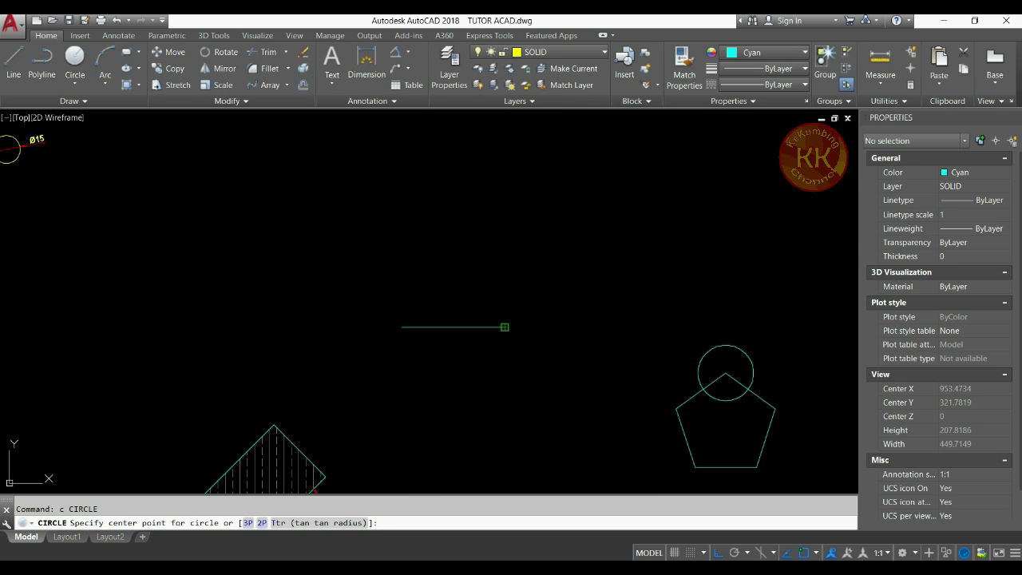
pyautogui.click(504, 327)
pyautogui.scroll(4, 464, 300)
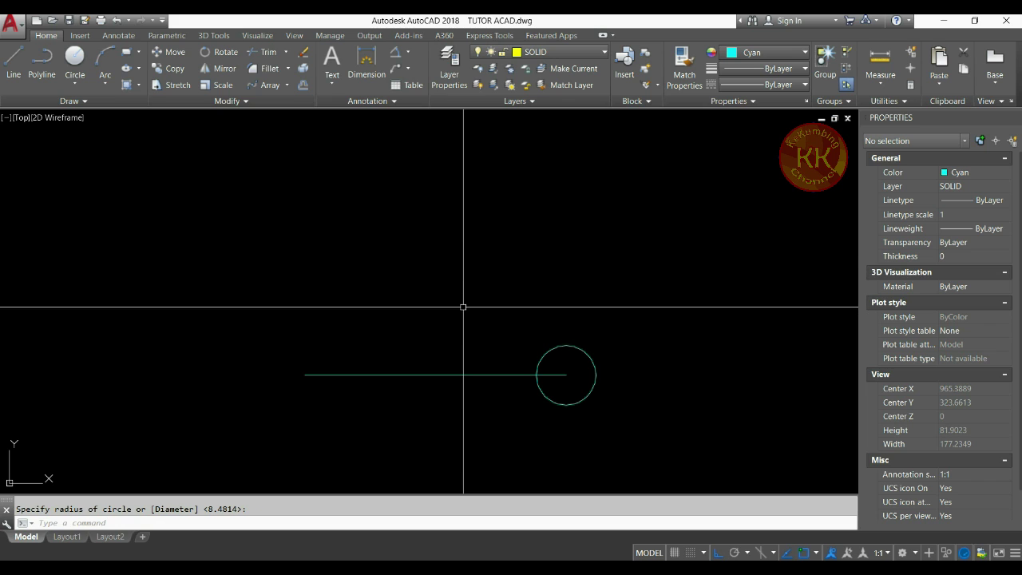
# - Rotate a copy of the horizontal line and its circle by 30 degrees about the line's left endpoint
pyautogui.write('ro')
pyautogui.press('Return')
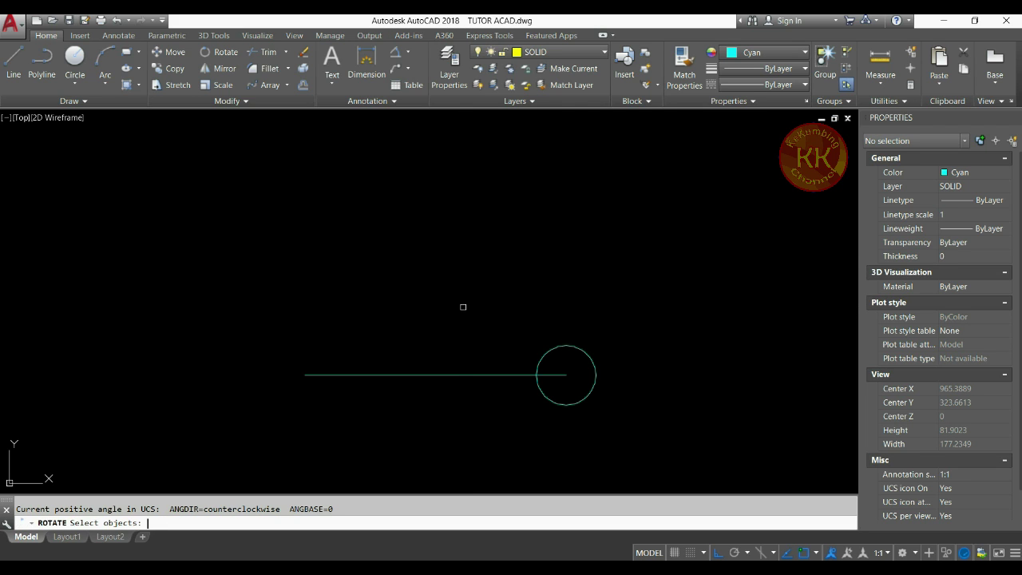
pyautogui.click(593, 317)
pyautogui.click(444, 403)
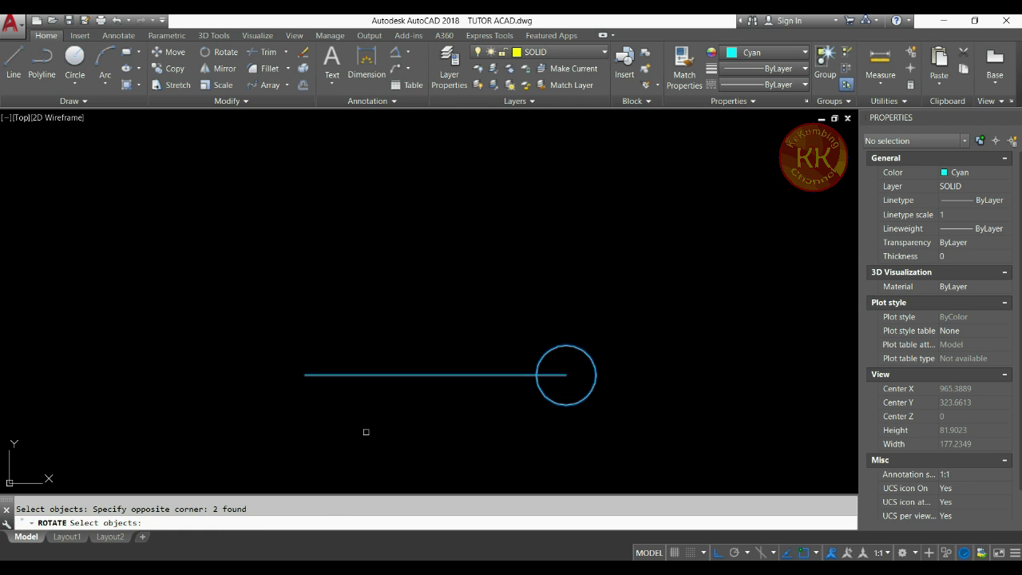
pyautogui.press('Return')
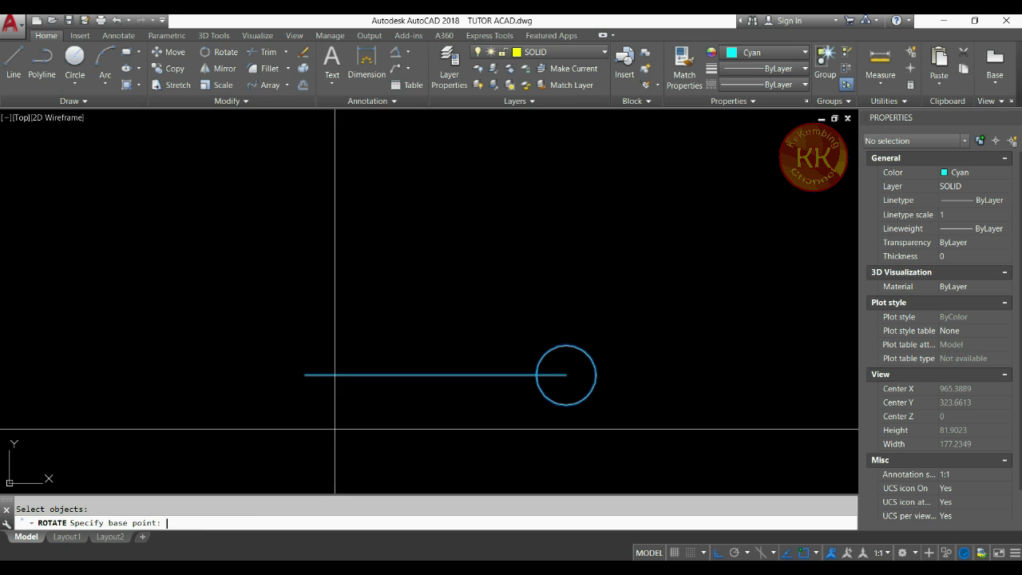
pyautogui.click(311, 382)
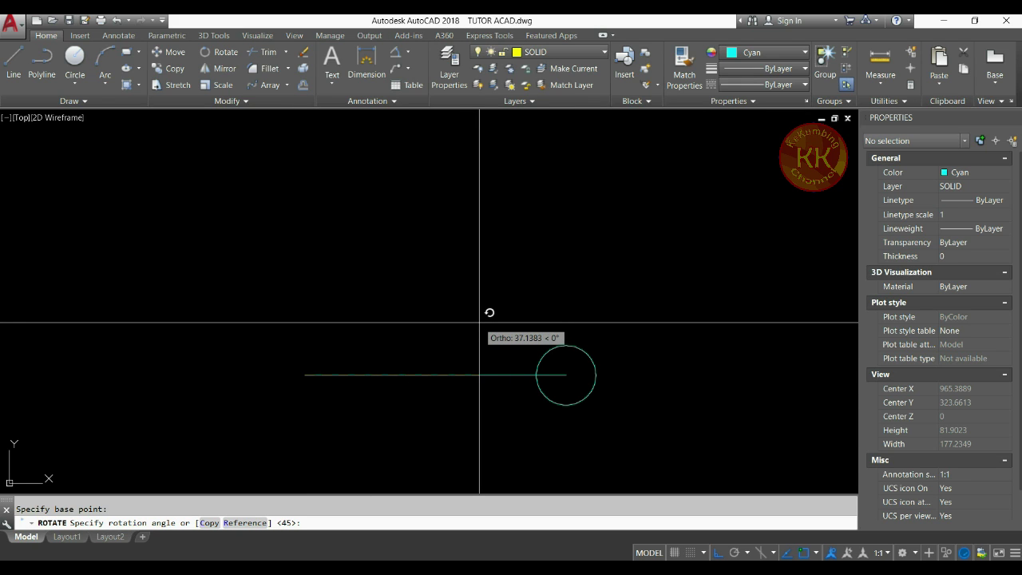
pyautogui.press('BackSpace')
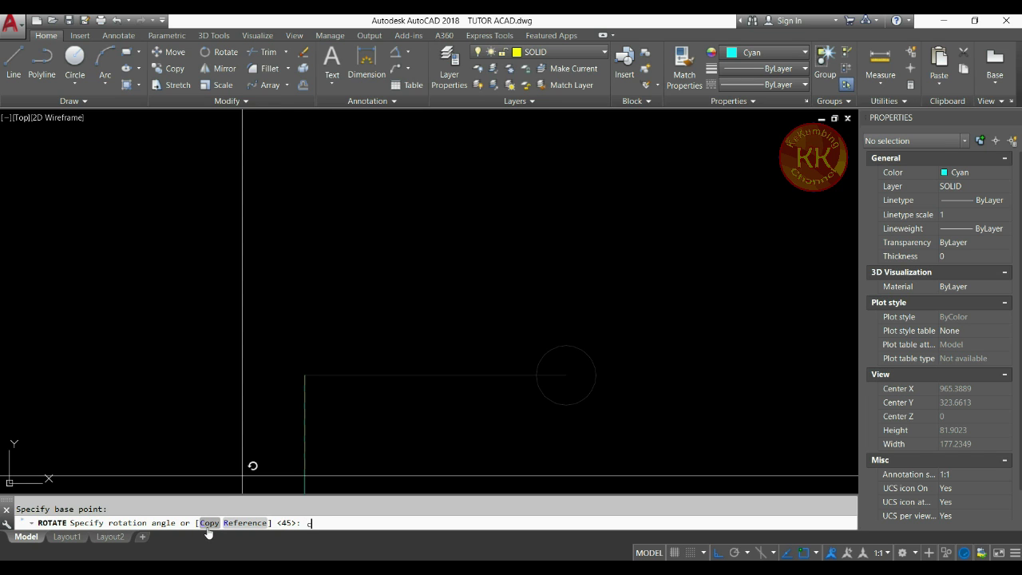
pyautogui.write('c')
pyautogui.press('Return')
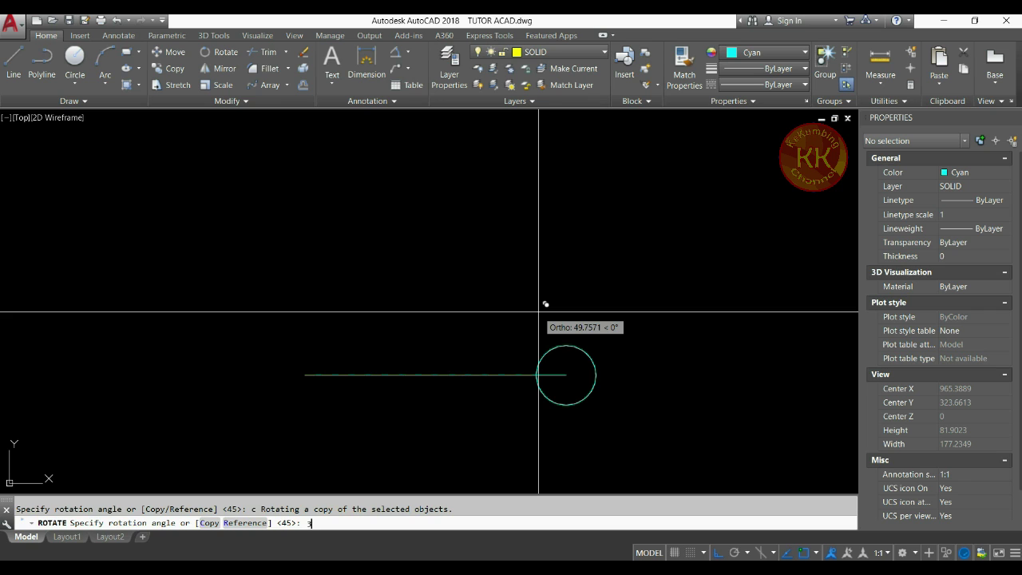
pyautogui.write('30')
pyautogui.press('Return')
pyautogui.press('Return')
pyautogui.press('Escape')
pyautogui.press('Escape')
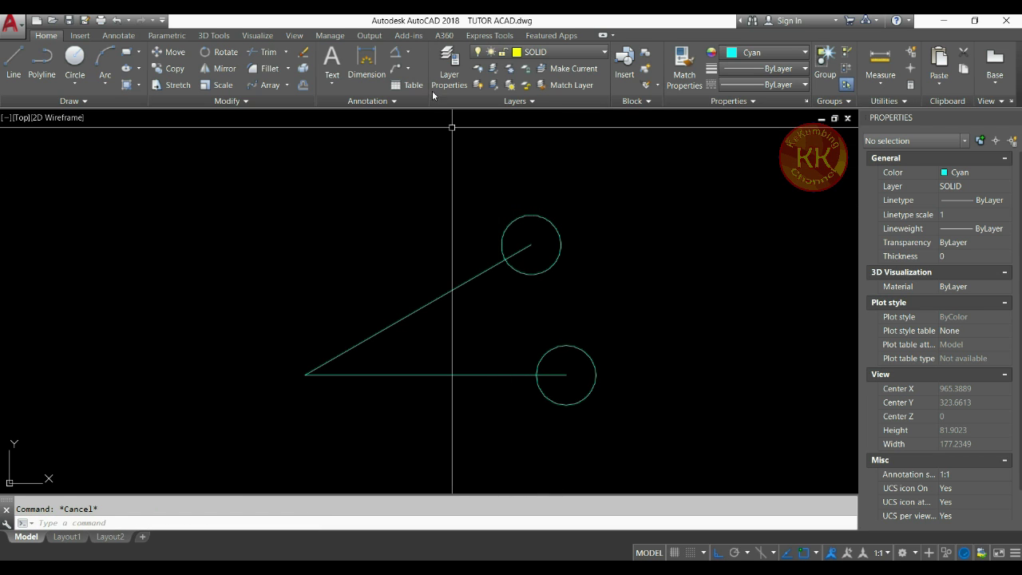
# - Add an angular dimension between the horizontal line and its rotated copy, placed outside the two circles
pyautogui.click(395, 55)
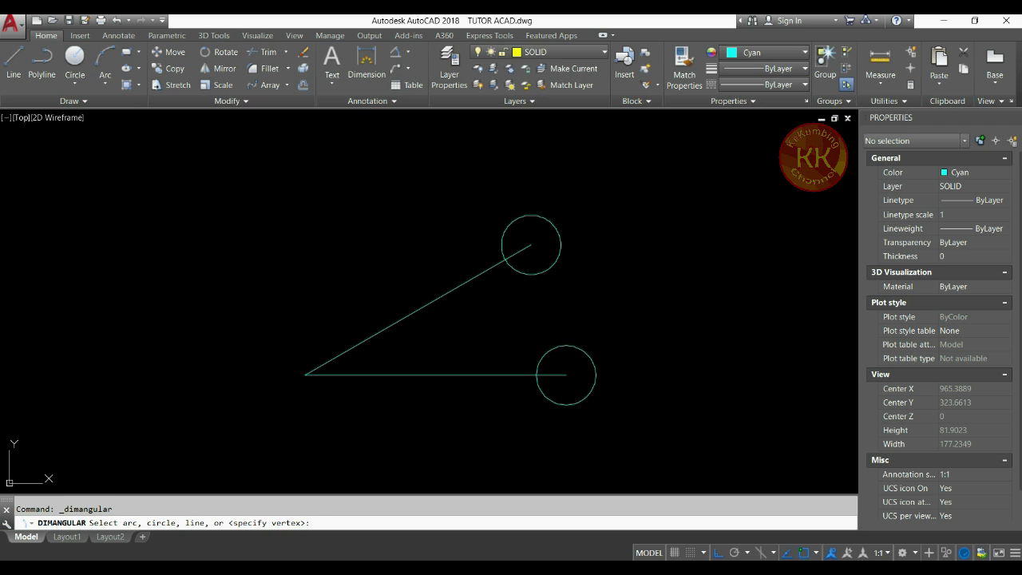
pyautogui.click(476, 373)
pyautogui.click(460, 286)
pyautogui.click(668, 263)
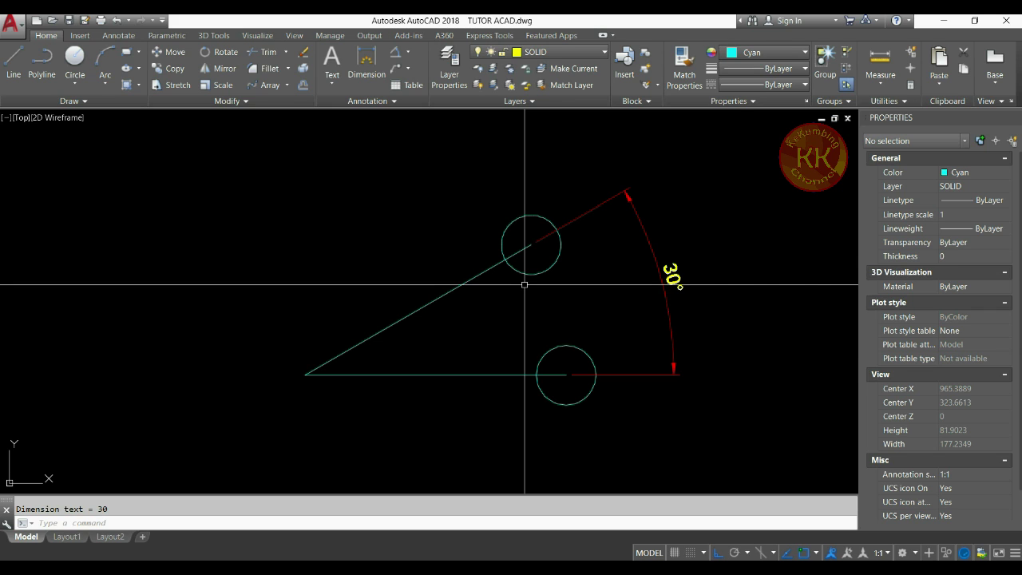
pyautogui.scroll(-2, 447, 323)
pyautogui.scroll(4, 349, 365)
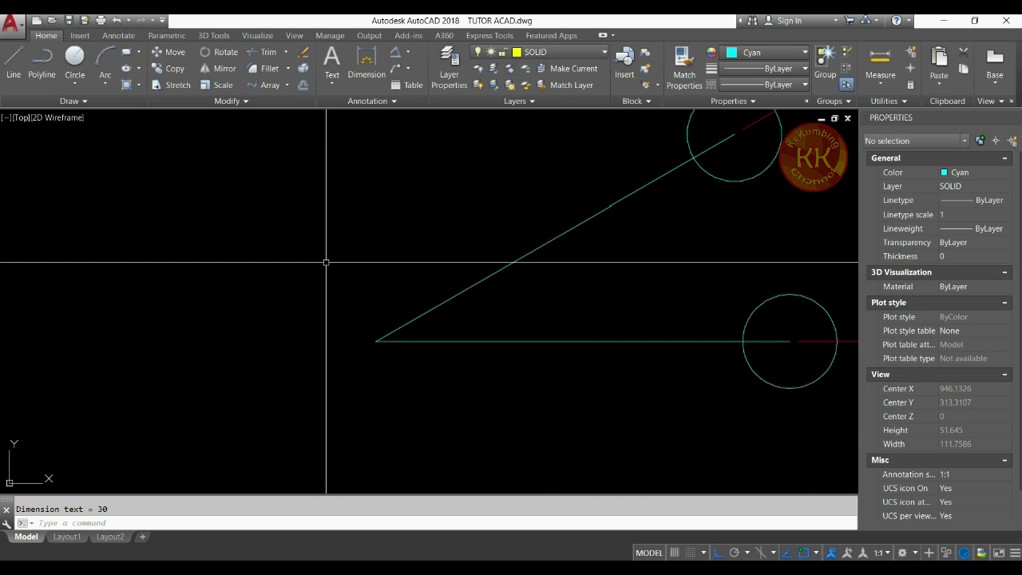
pyautogui.scroll(-2, 428, 297)
pyautogui.moveTo(586, 255)
pyautogui.mouseDown(button='middle')
pyautogui.moveTo(462, 310)
pyautogui.moveTo(508, 336)
pyautogui.mouseUp(button='middle')
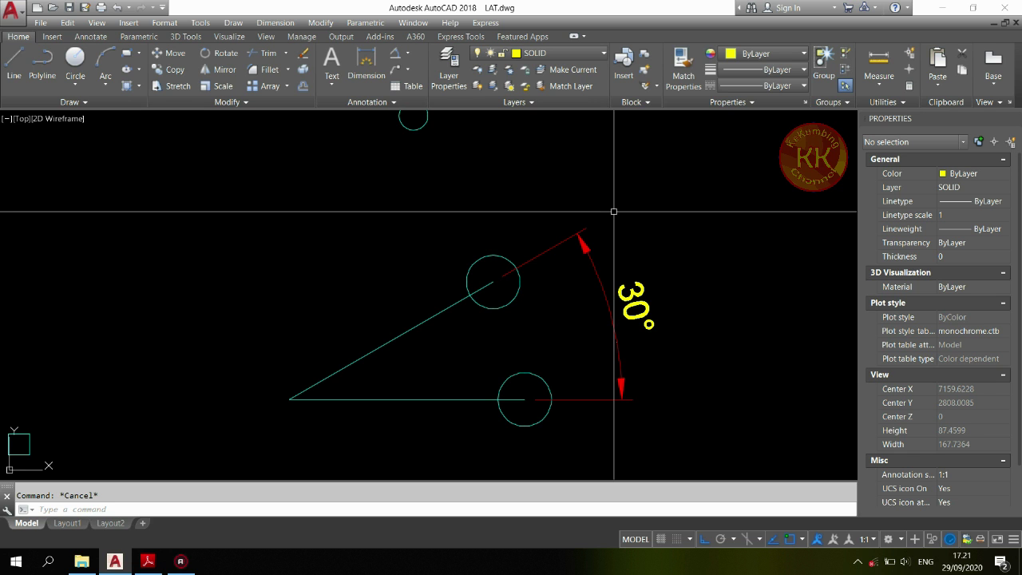
# - With Ortho off, draw a single line sloping up to the right in an empty area of the drawing
pyautogui.scroll(-6, 613, 211)
pyautogui.scroll(6, 189, 316)
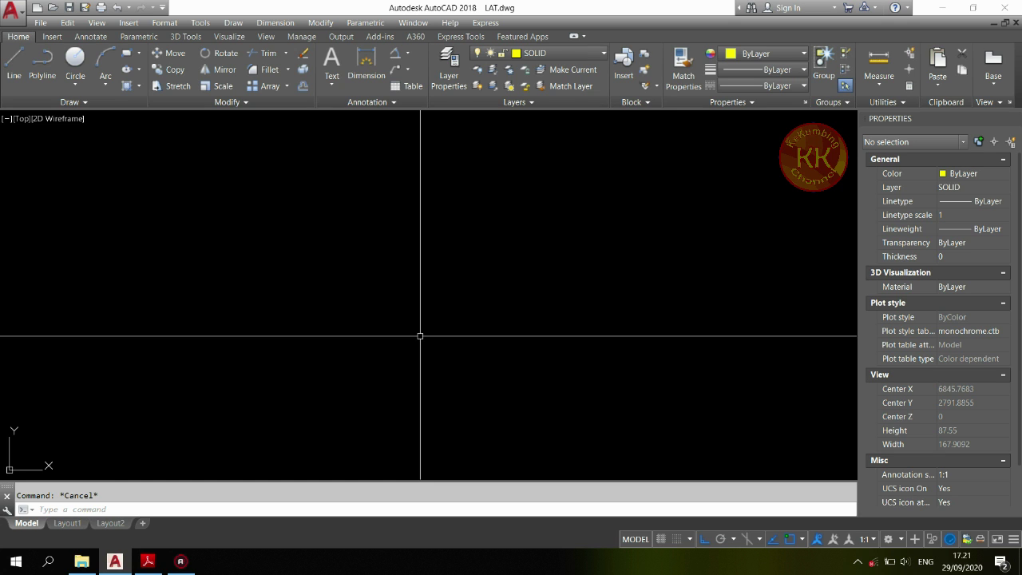
pyautogui.press('Return')
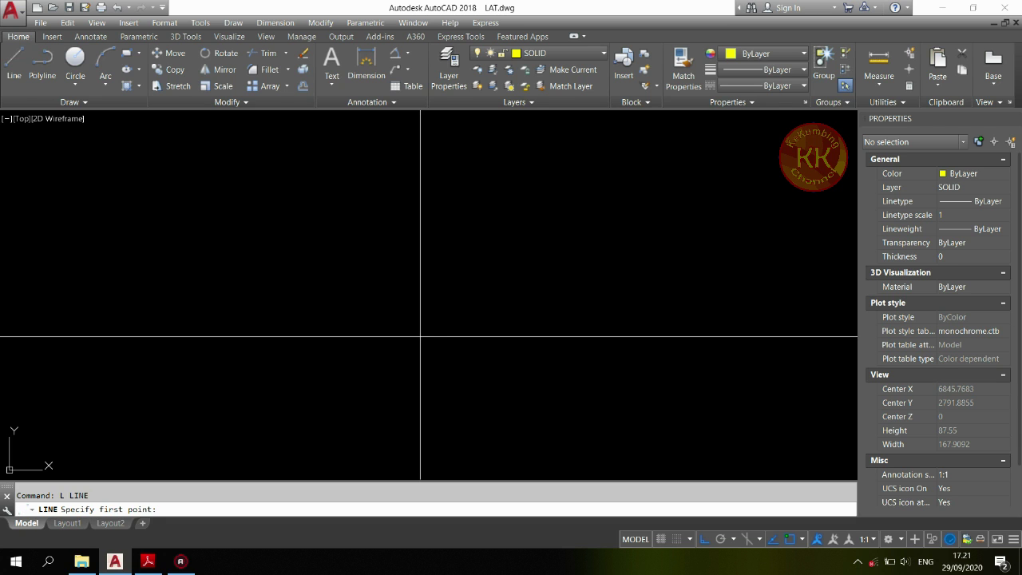
pyautogui.press('Escape')
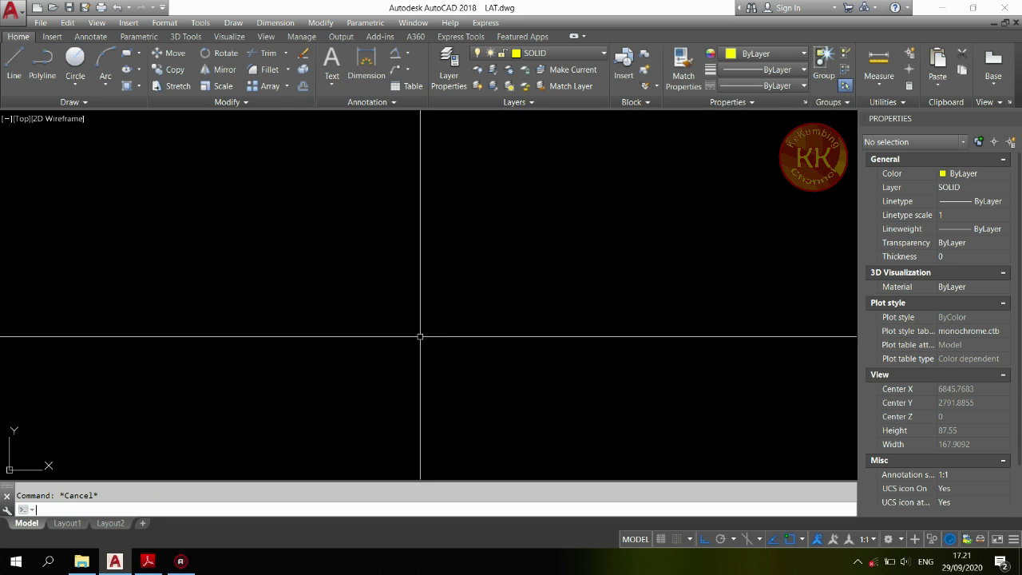
pyautogui.write('L')
pyautogui.press('Return')
pyautogui.click(441, 365)
pyautogui.press('F8')
pyautogui.click(593, 278)
pyautogui.press('Return')
# - Draw a small circle centered on the upper endpoint of the sloping line
pyautogui.write('C')
pyautogui.press('Return')
pyautogui.click(592, 278)
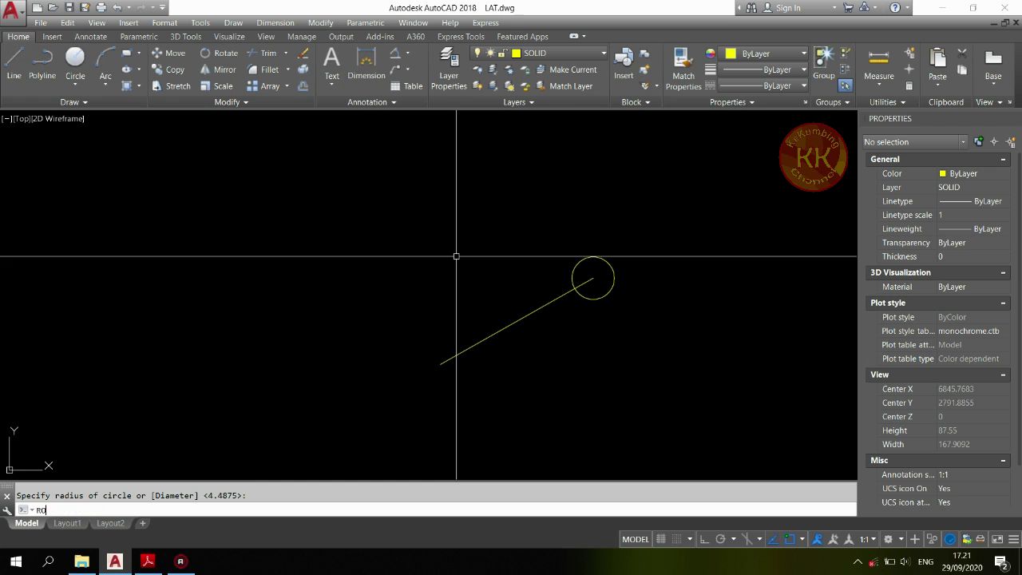
# - Rotate the sloping line and circle about the lower endpoint to vertical, using the Reference option with the line's endpoints and Ortho on
pyautogui.press('Return')
pyautogui.click(647, 232)
pyautogui.click(560, 321)
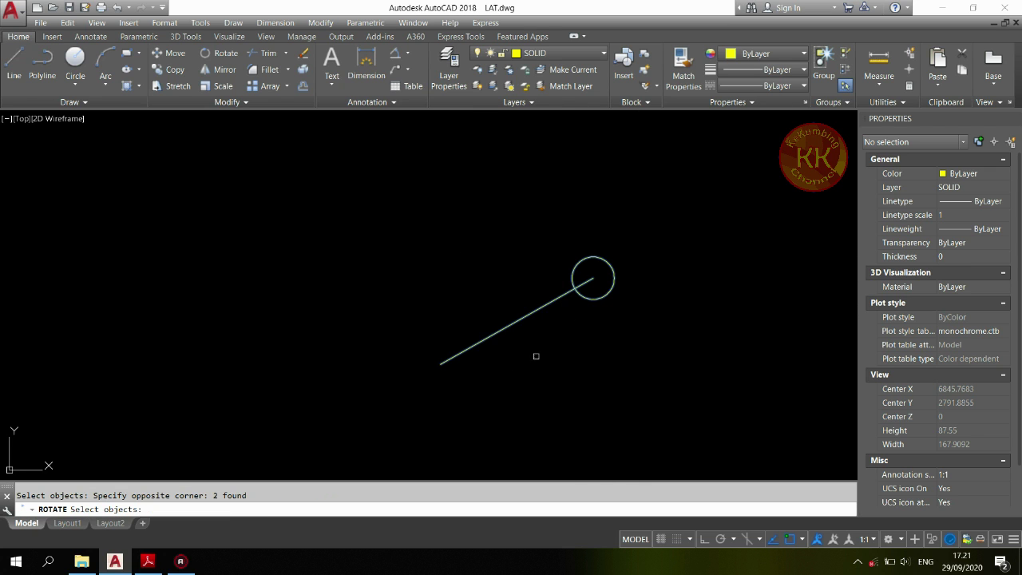
pyautogui.press('Return')
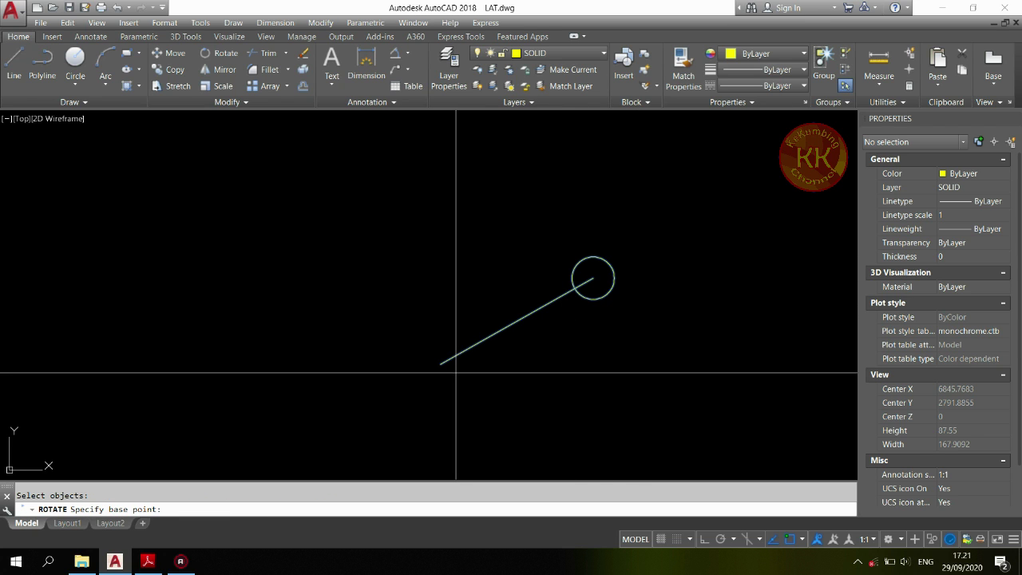
pyautogui.click(441, 364)
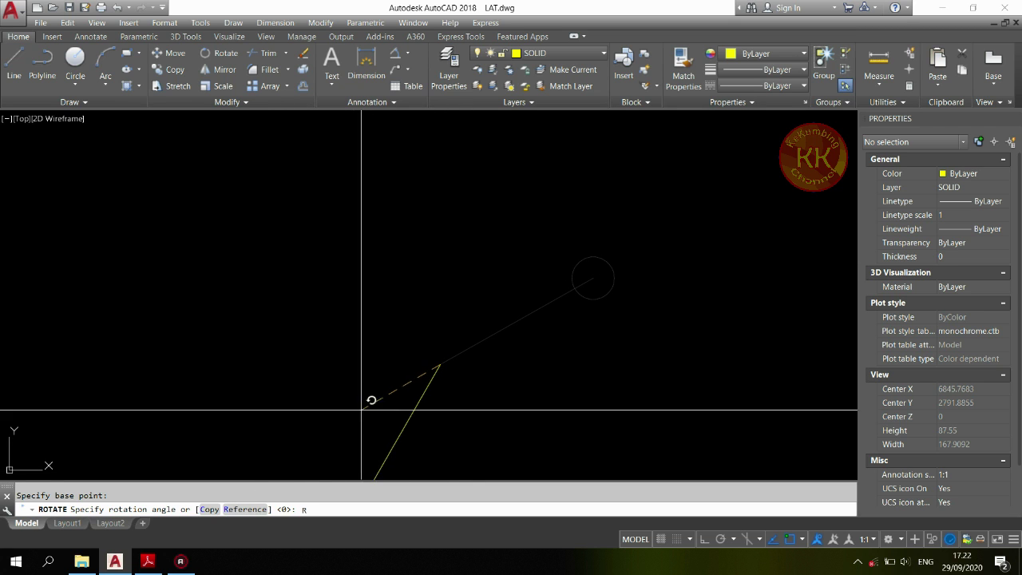
pyautogui.write('R')
pyautogui.press('Return')
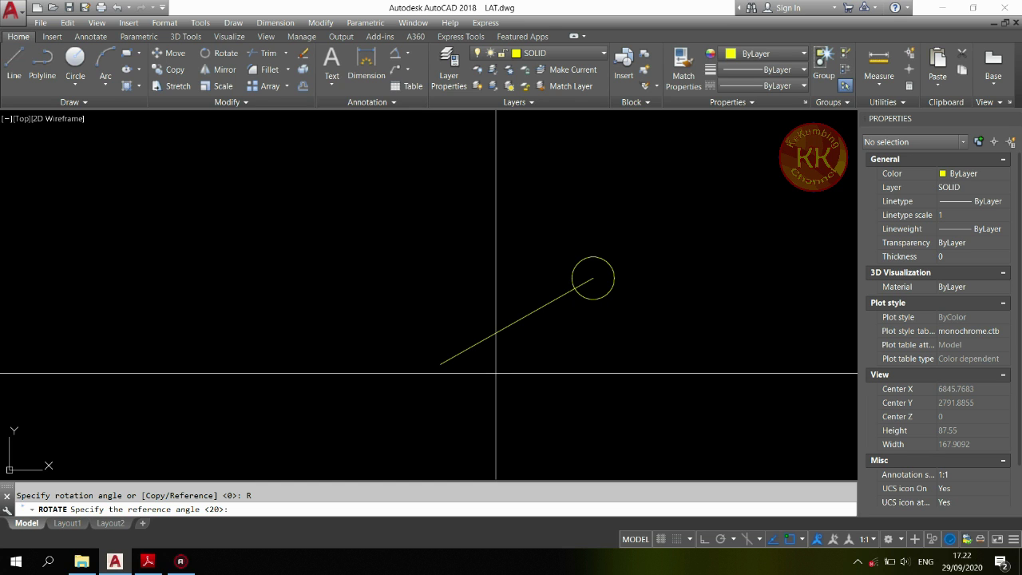
pyautogui.click(441, 363)
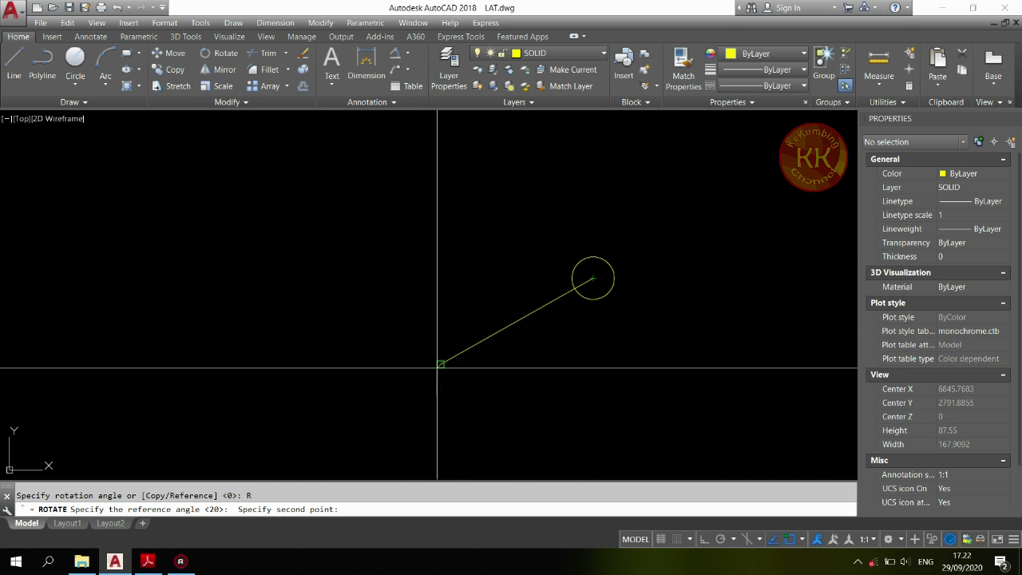
pyautogui.scroll(4, 593, 278)
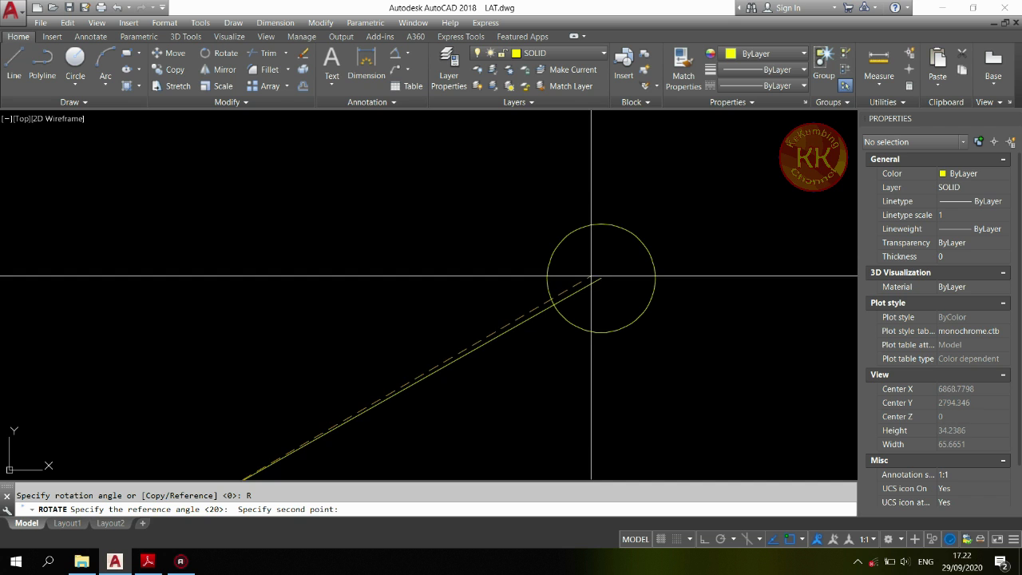
pyautogui.click(600, 278)
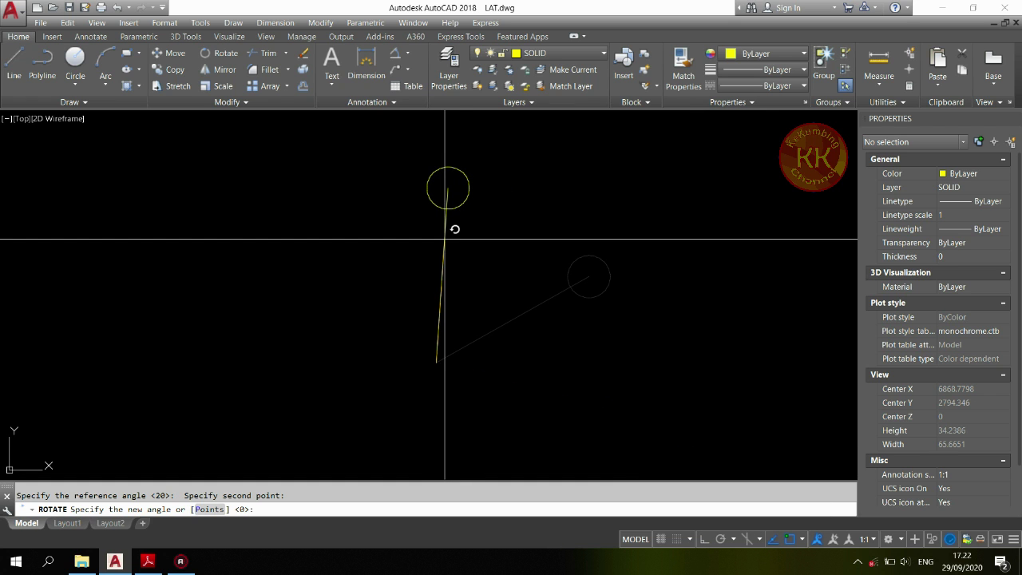
pyautogui.click(705, 543)
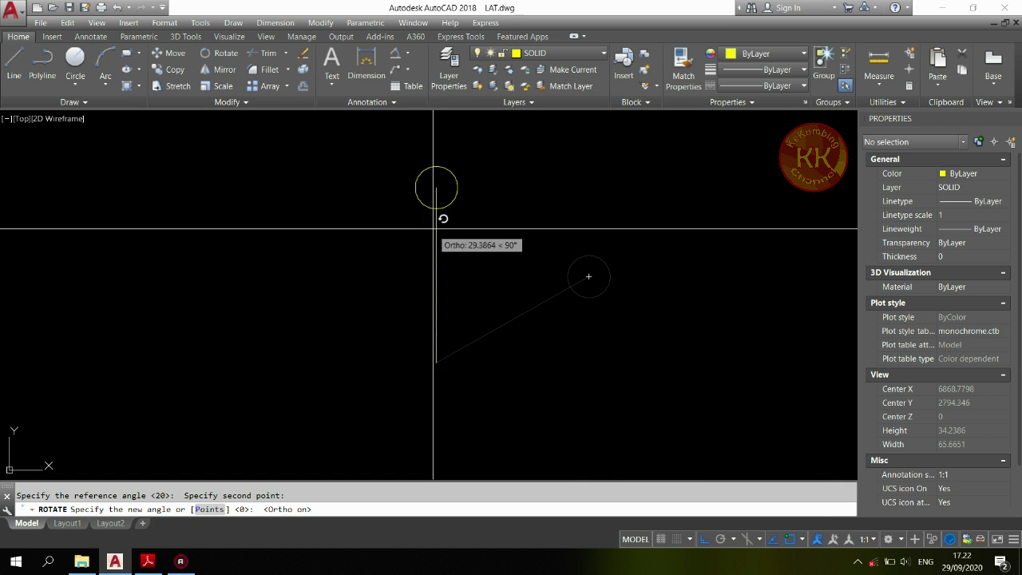
pyautogui.click(413, 138)
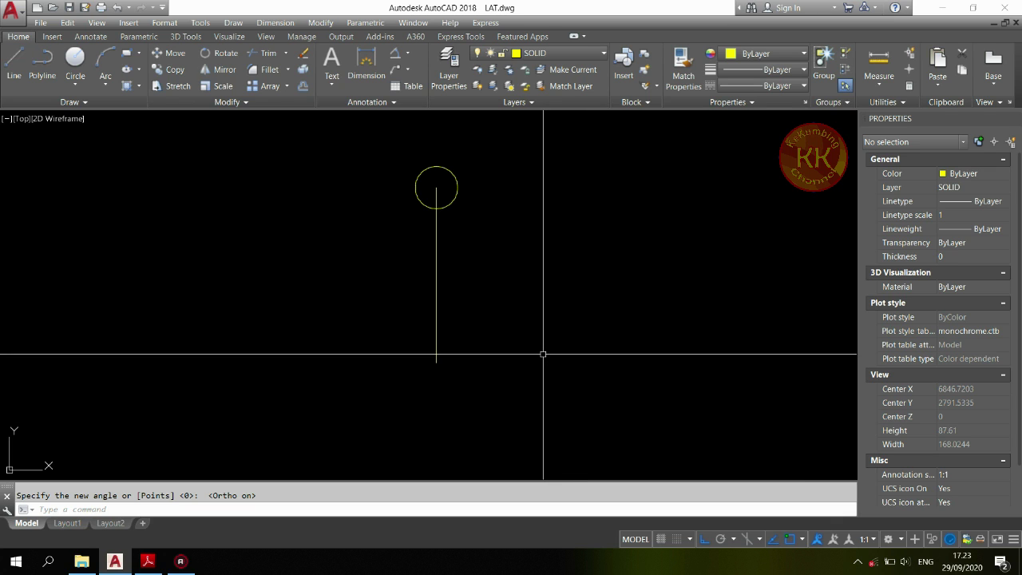
# - With Ortho off, draw a line about 40 units long at about 150 degrees from the vertical line's lower endpoint
pyautogui.write('L')
pyautogui.press('Return')
pyautogui.click(436, 362)
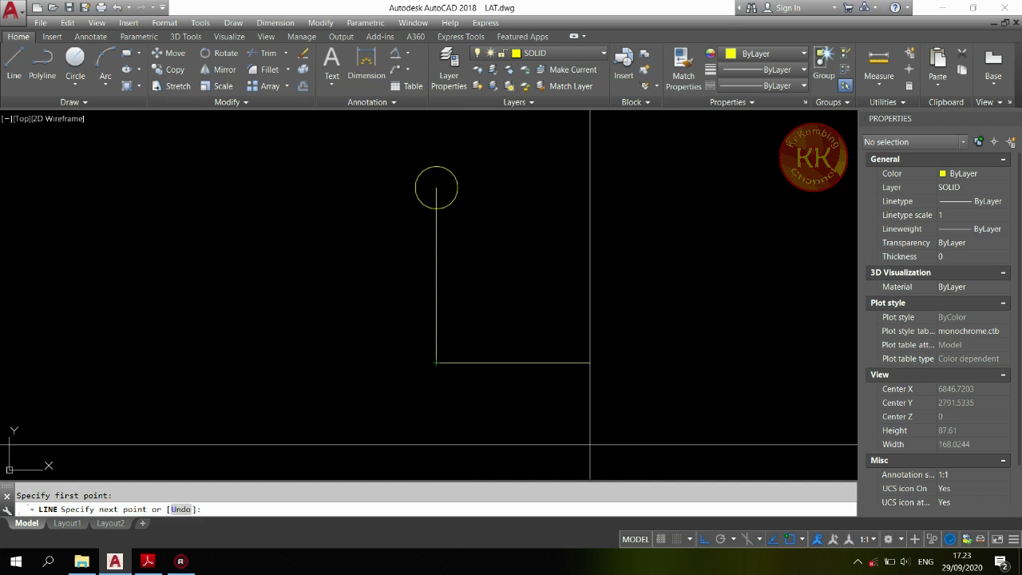
pyautogui.click(705, 539)
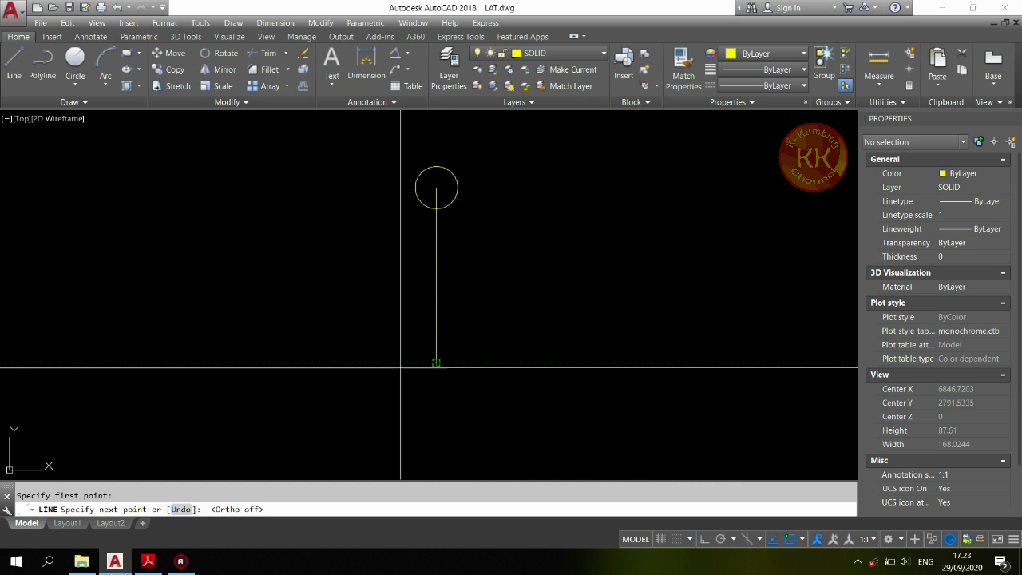
pyautogui.click(290, 278)
pyautogui.press('Return')
pyautogui.click(330, 301)
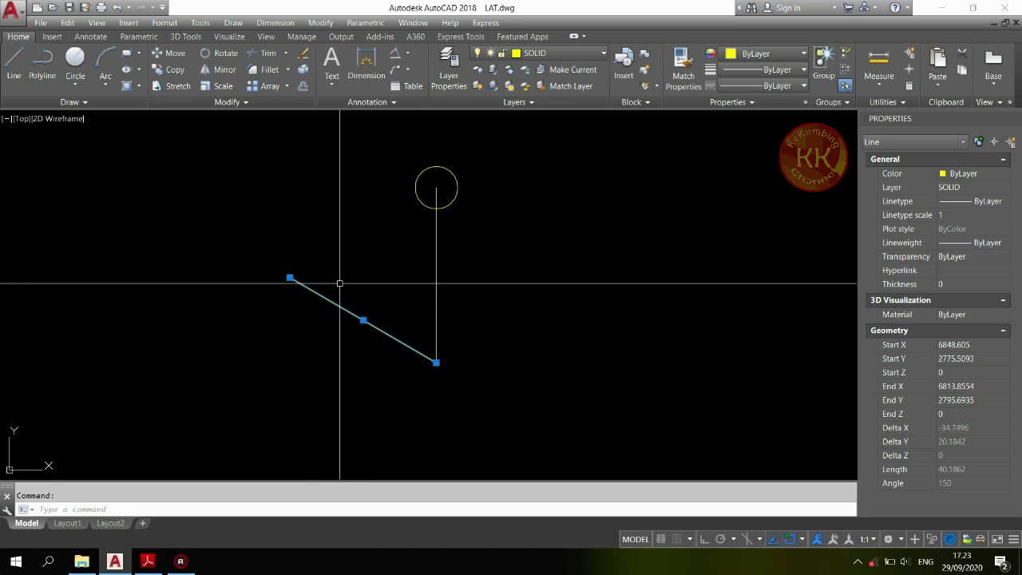
pyautogui.press('Escape')
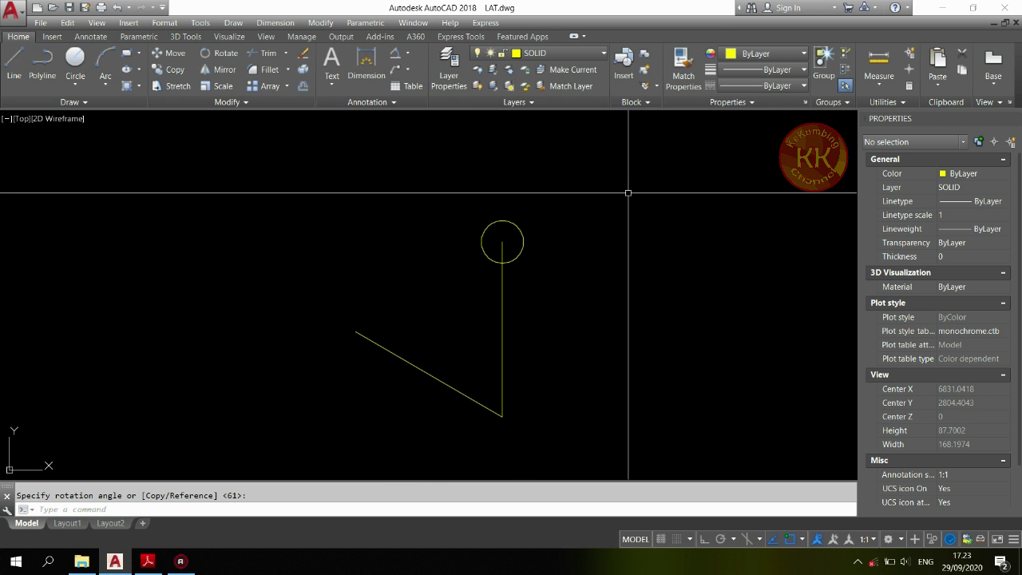
# - Rotate the vertical line and circle about the lower endpoint onto the slanted line, using the Reference option with the vertical line's endpoints
pyautogui.press('Return')
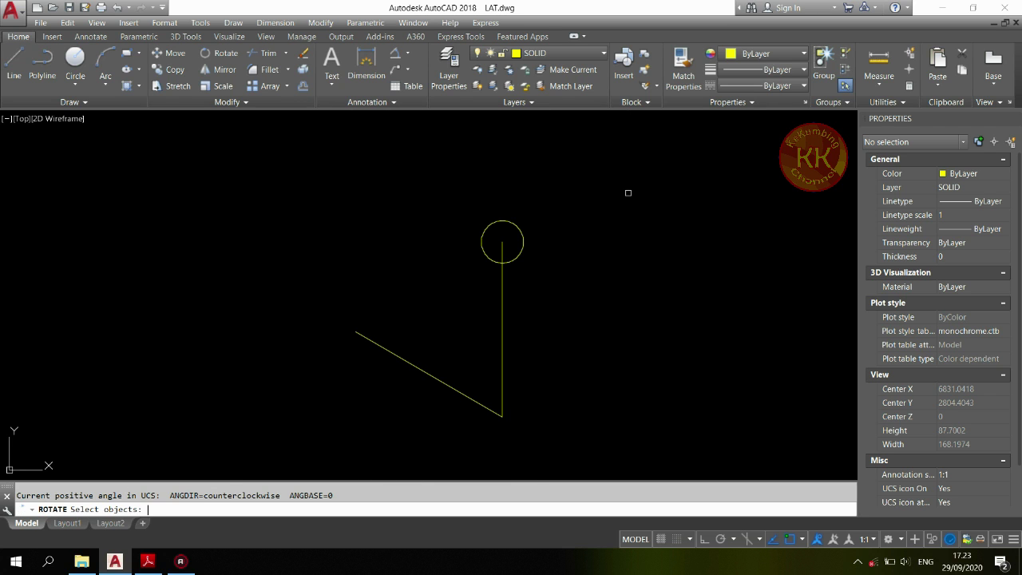
pyautogui.click(560, 193)
pyautogui.click(472, 287)
pyautogui.press('Return')
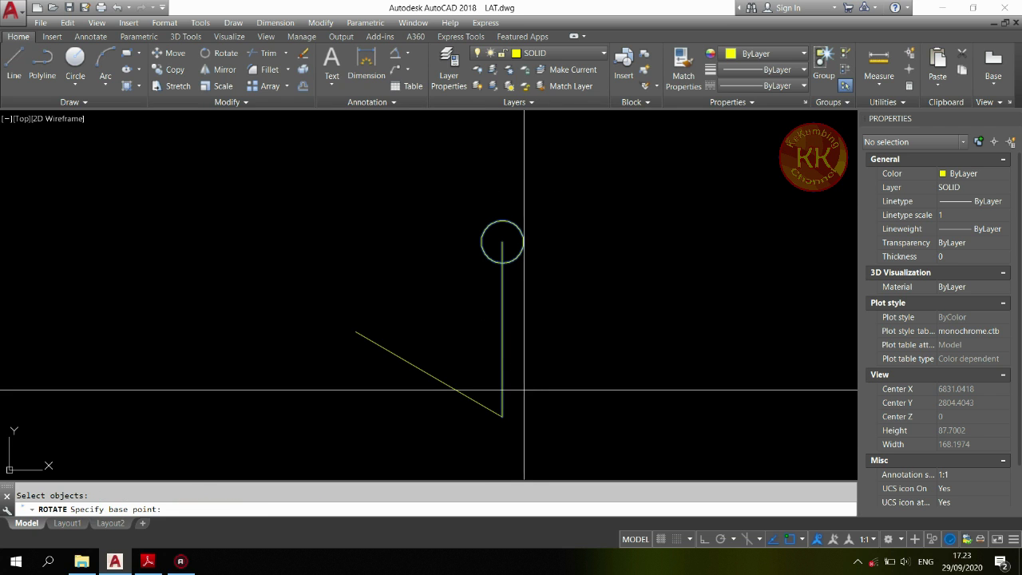
pyautogui.click(503, 414)
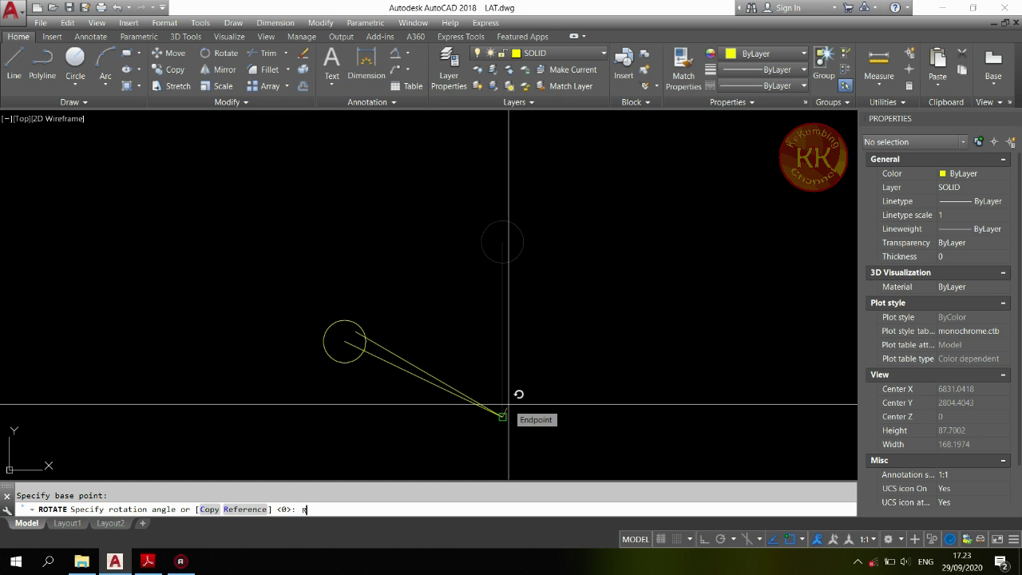
pyautogui.write('R')
pyautogui.press('Return')
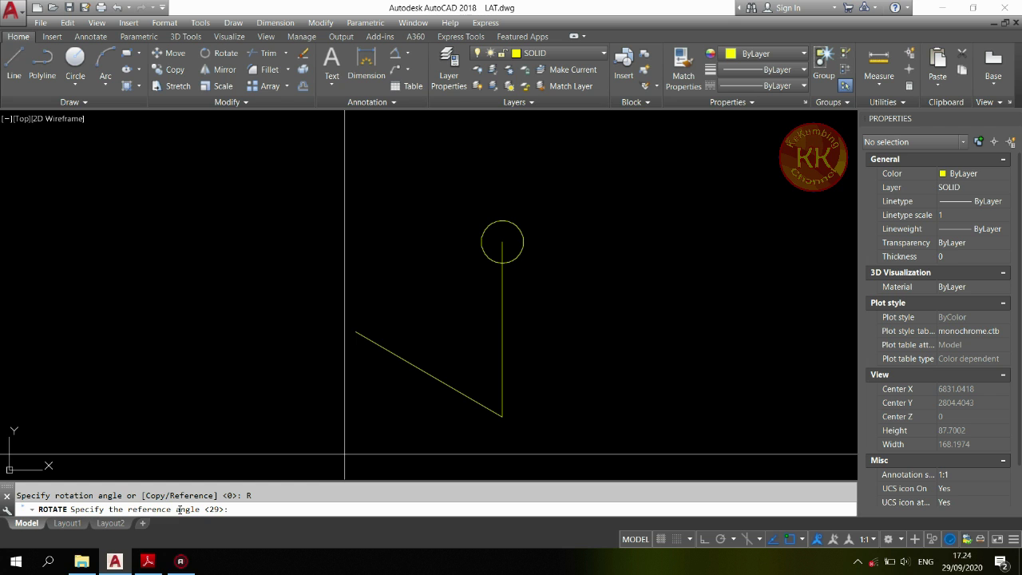
pyautogui.click(502, 415)
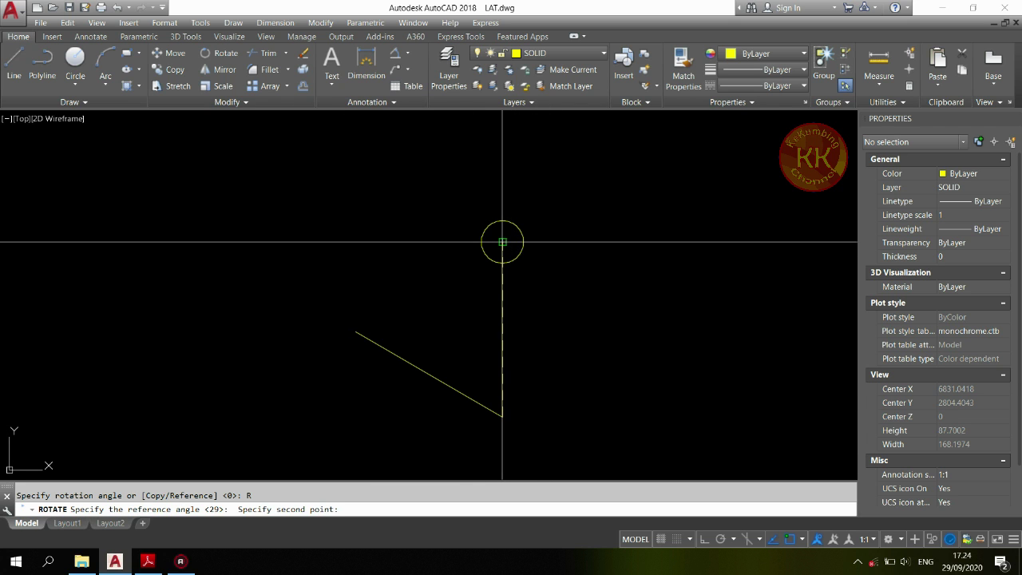
pyautogui.click(502, 241)
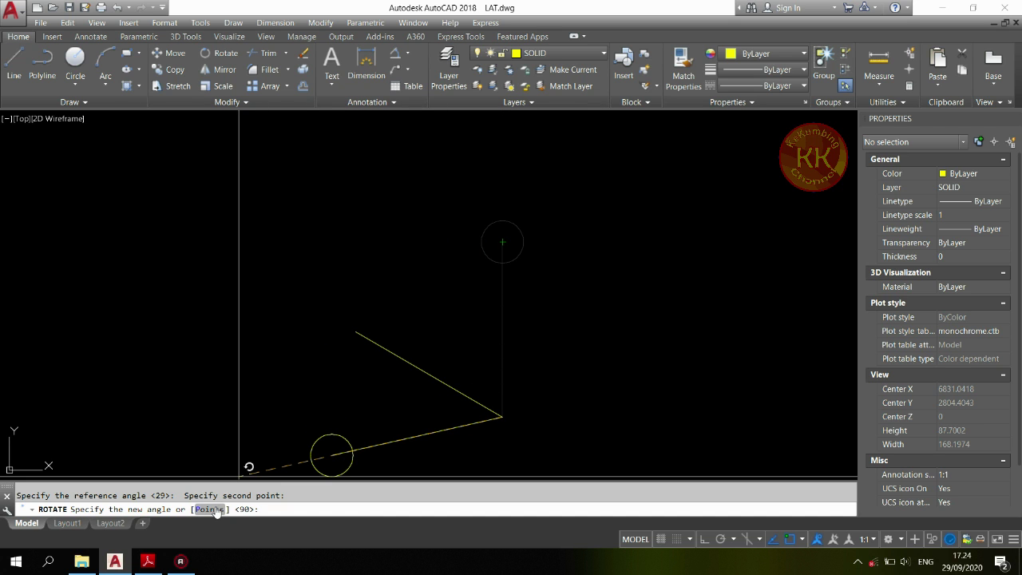
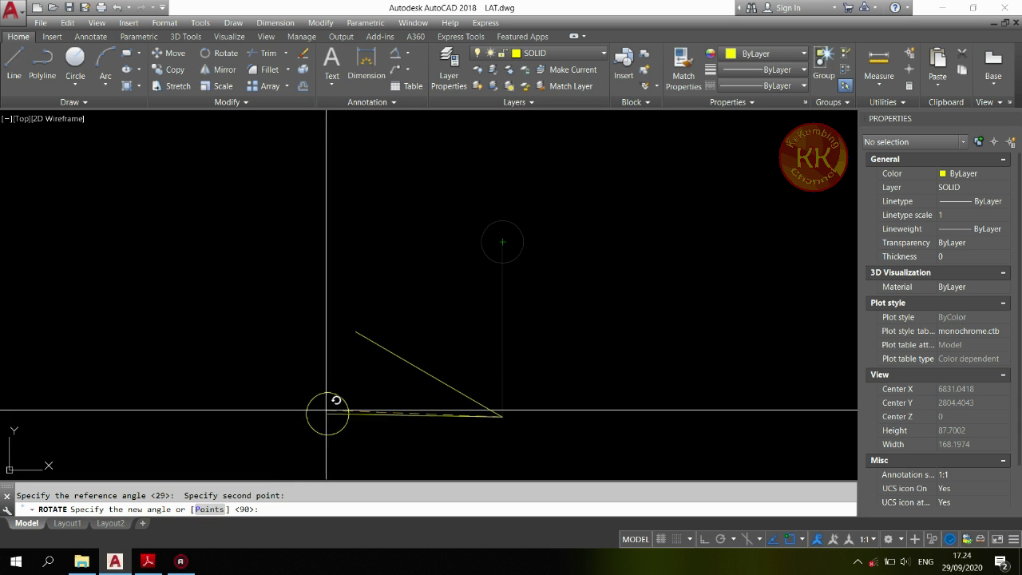
pyautogui.click(377, 351)
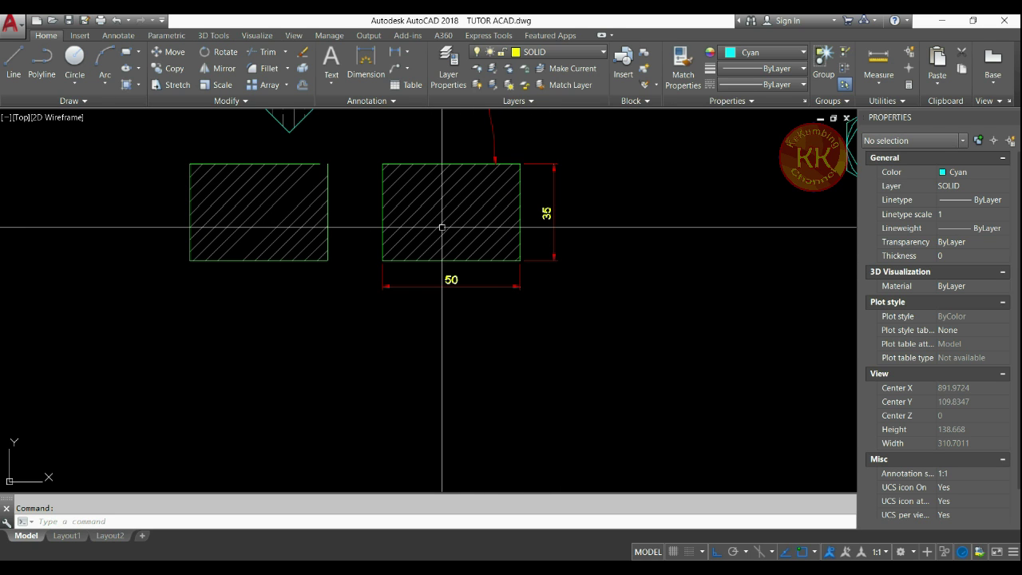
# - Copy the dimensioned 50 by 35 hatched rectangle straight down into the empty area below, leaving out its dimensions
pyautogui.write('x')
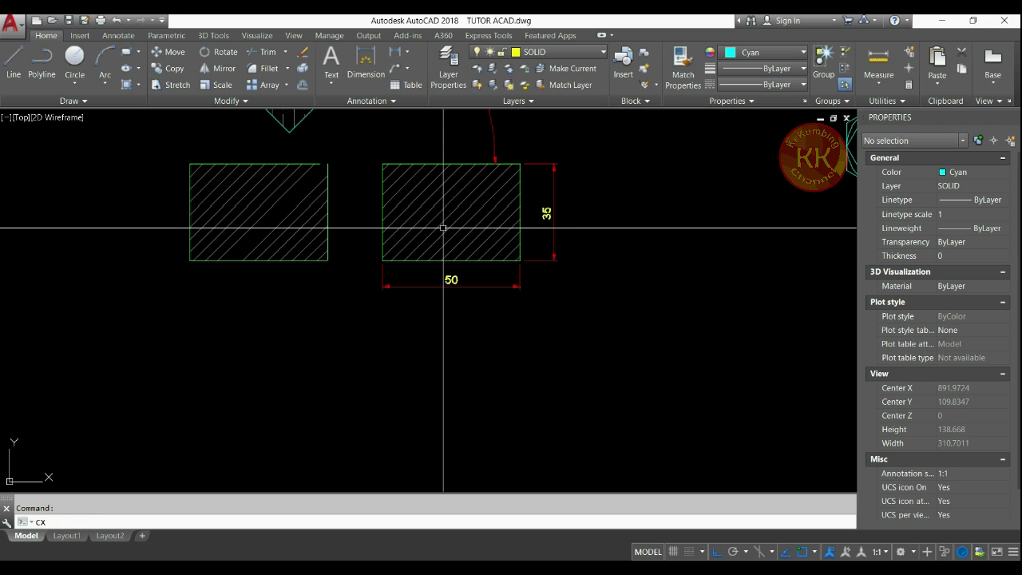
pyautogui.click(432, 272)
pyautogui.click(415, 249)
pyautogui.press('Return')
pyautogui.click(535, 231)
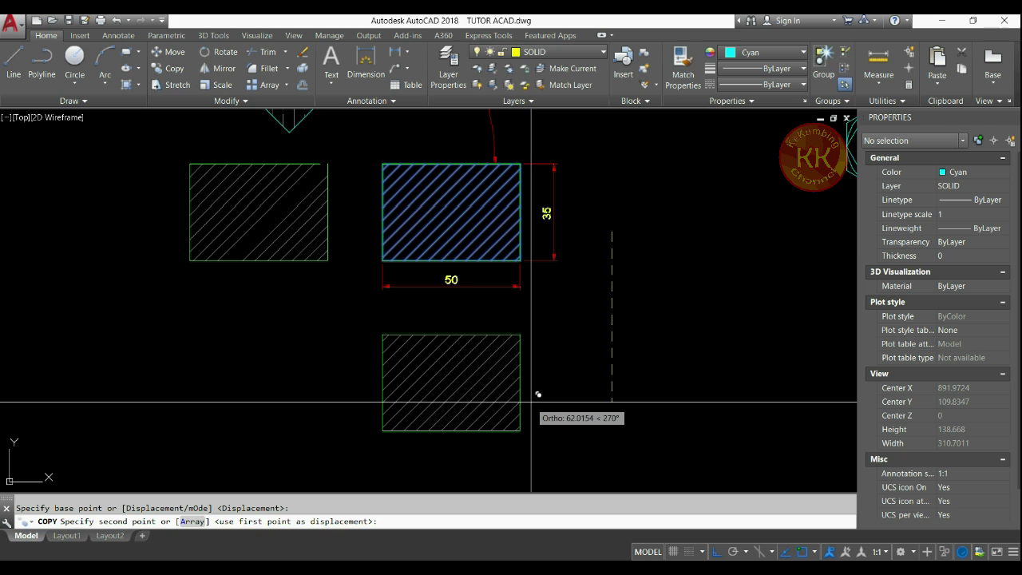
pyautogui.scroll(-2, 541, 423)
pyautogui.scroll(-2, 540, 426)
pyautogui.click(543, 431)
pyautogui.press('Return')
# - Scale the copied hatched rectangle by a factor of 2 from its lower-left corner
pyautogui.scroll(6, 541, 474)
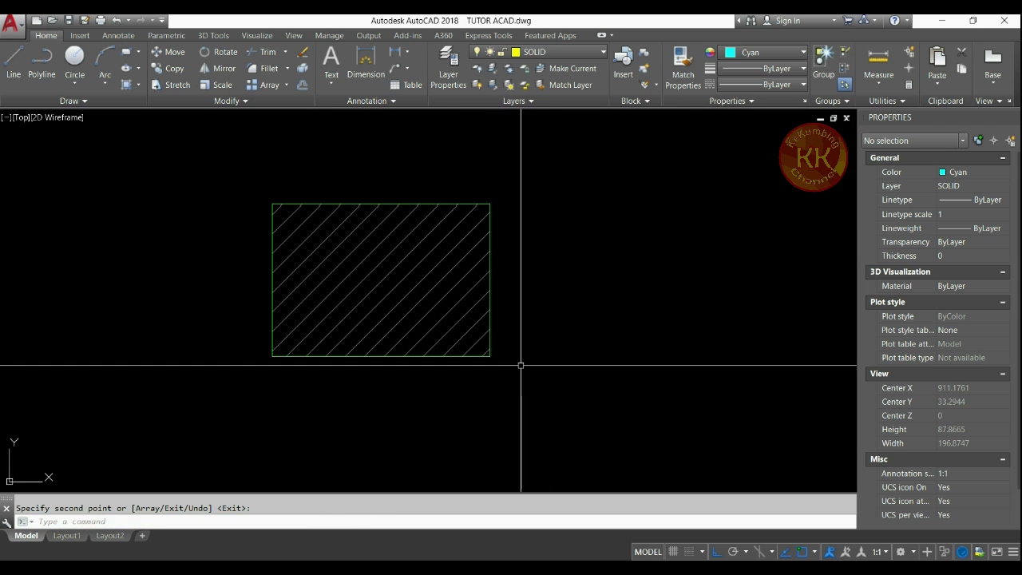
pyautogui.write('z')
pyautogui.press('Escape')
pyautogui.moveTo(431, 222)
pyautogui.mouseDown(button='middle')
pyautogui.moveTo(372, 280)
pyautogui.moveTo(387, 360)
pyautogui.moveTo(360, 356)
pyautogui.mouseUp(button='middle')
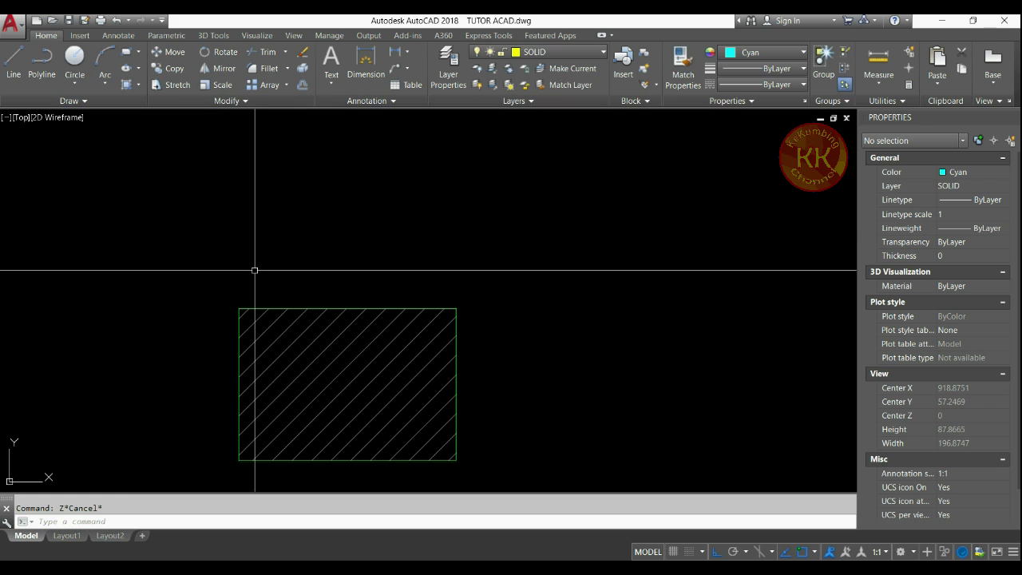
pyautogui.press('Return')
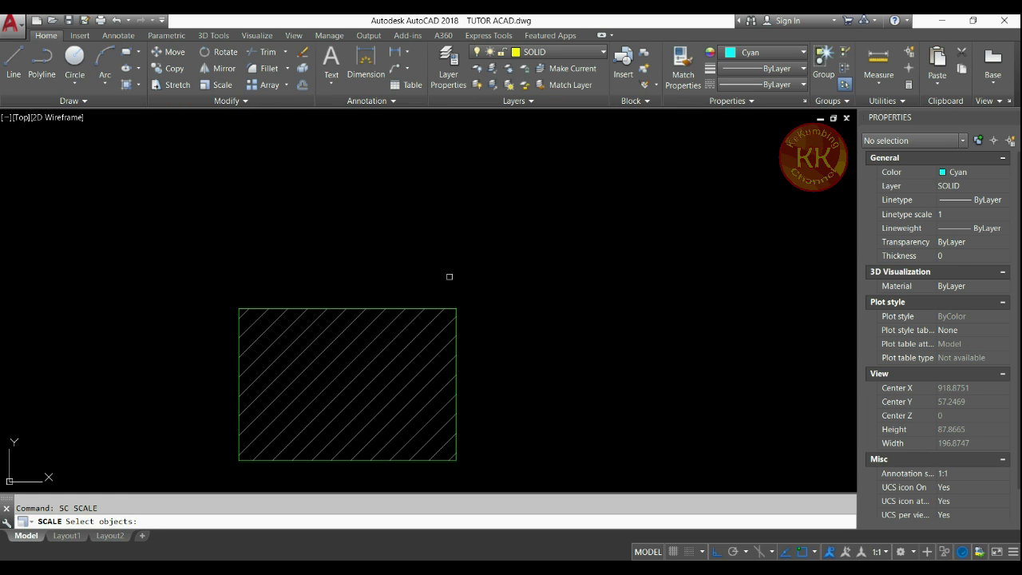
pyautogui.click(493, 275)
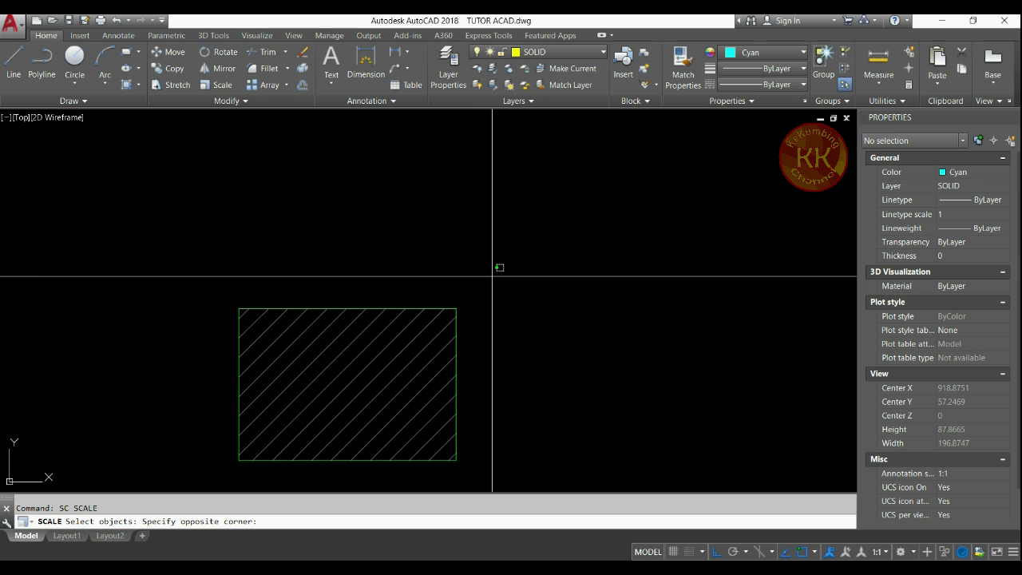
pyautogui.click(404, 352)
pyautogui.press('Return')
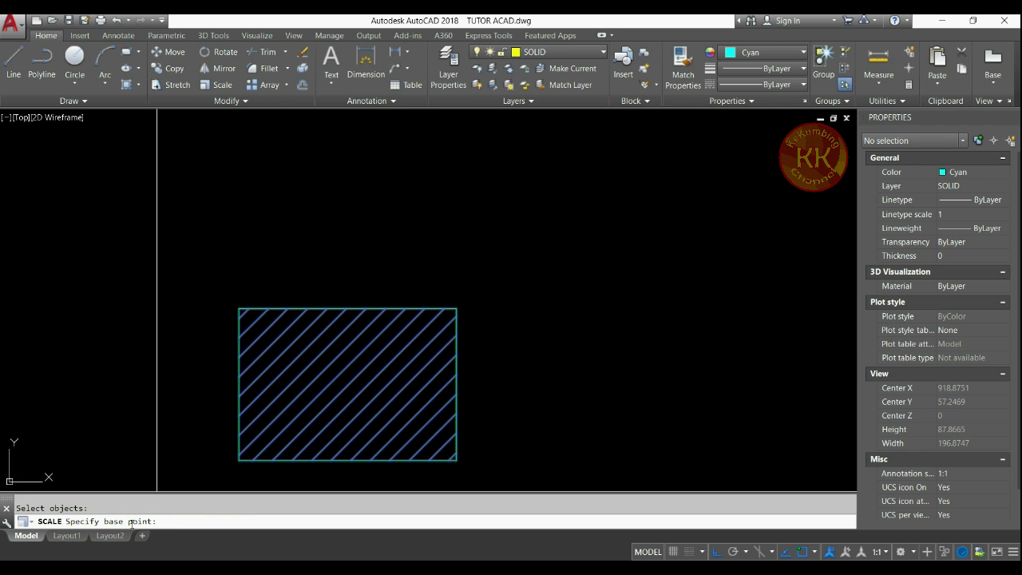
pyautogui.click(240, 460)
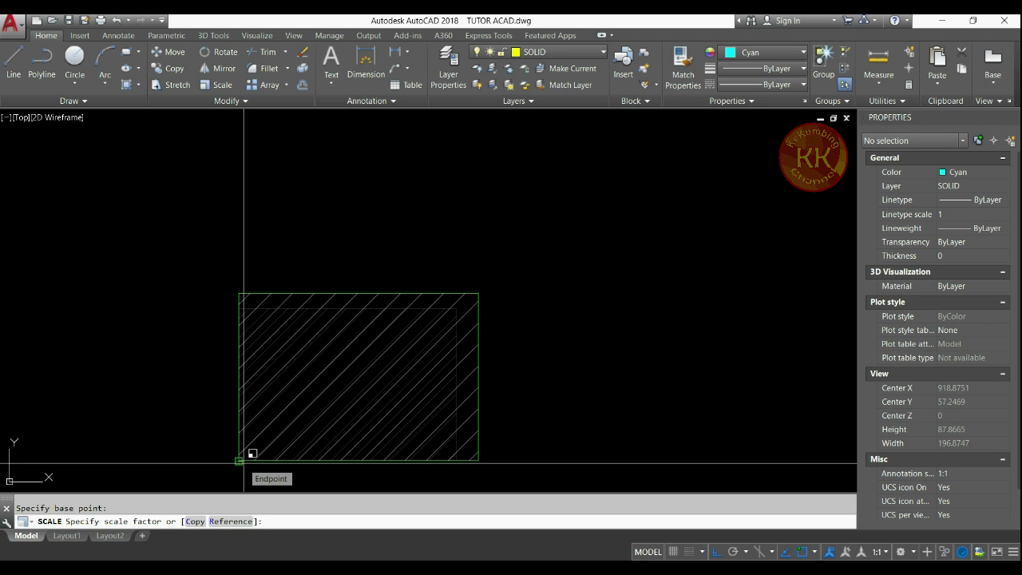
pyautogui.press('Return')
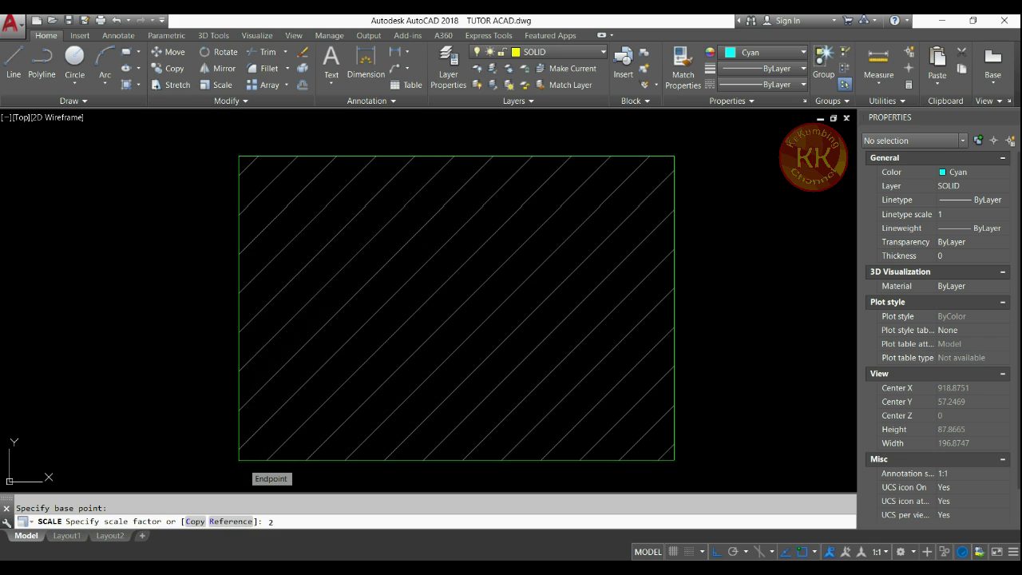
pyautogui.scroll(-4, 276, 433)
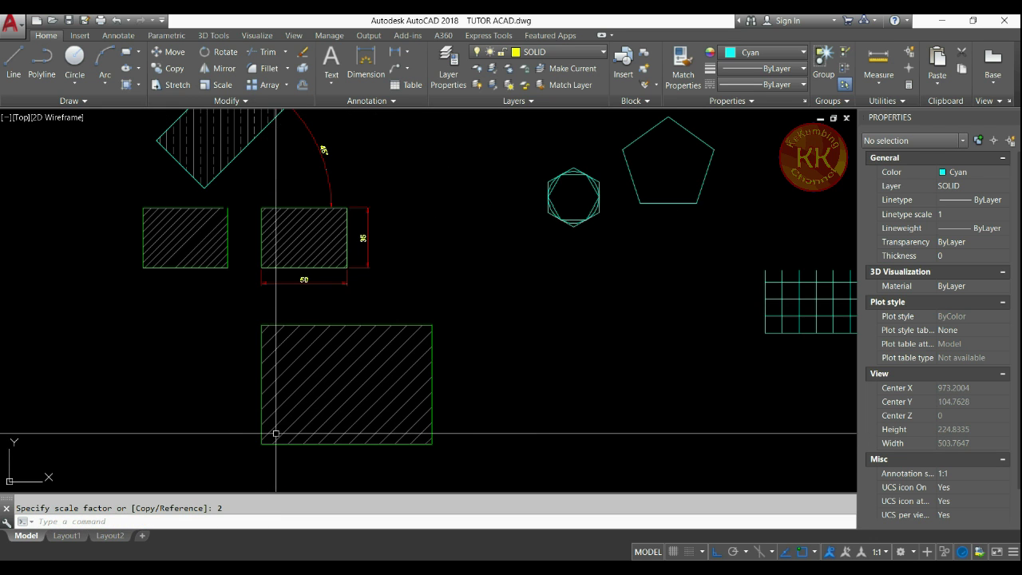
# - Add a linear dimension for the width of the large hatched rectangle below its bottom edge
pyautogui.scroll(2, 315, 382)
pyautogui.moveTo(315, 381); pyautogui.dragTo(308, 355, button='middle')
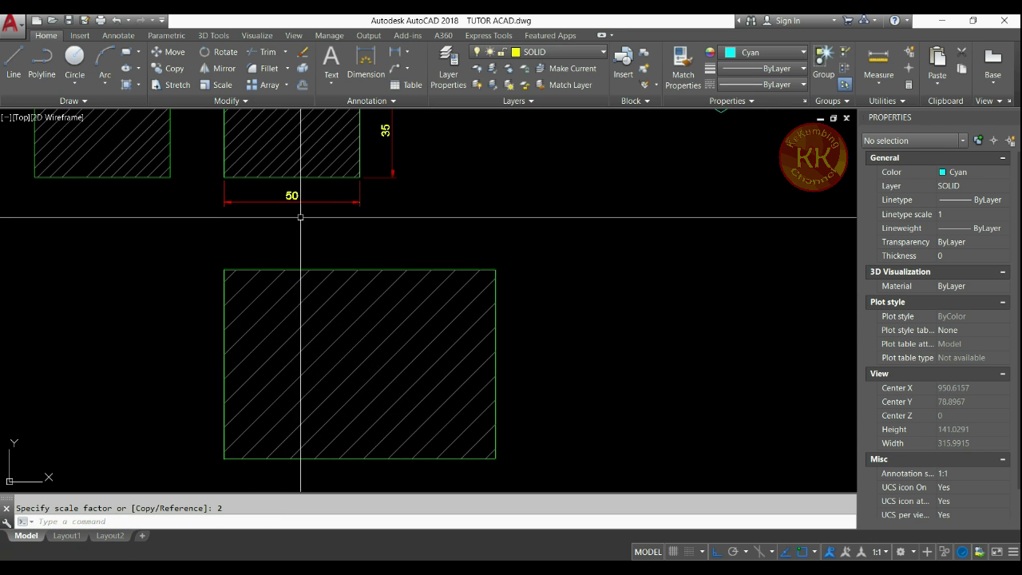
pyautogui.click(390, 51)
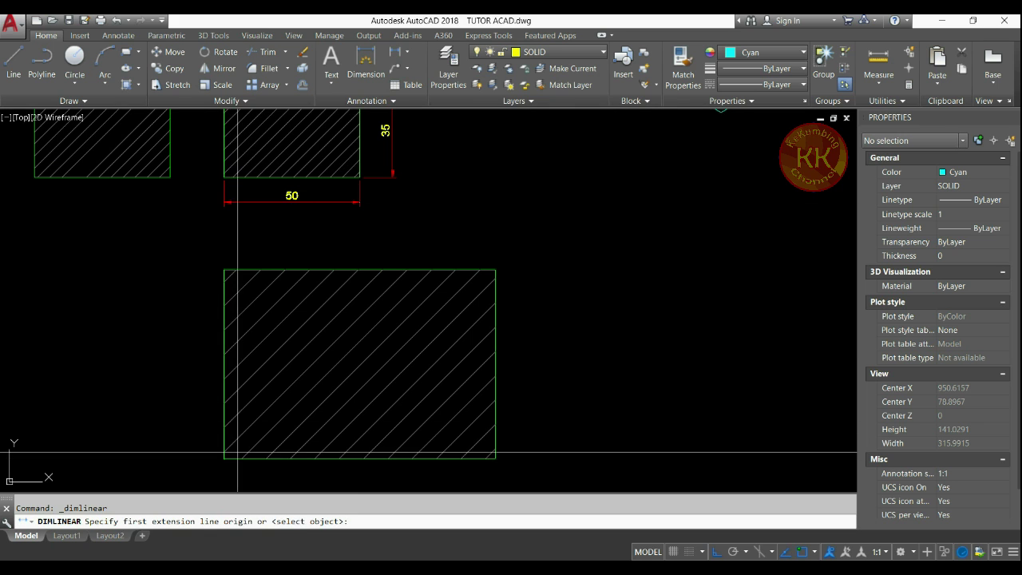
pyautogui.click(225, 458)
pyautogui.click(495, 458)
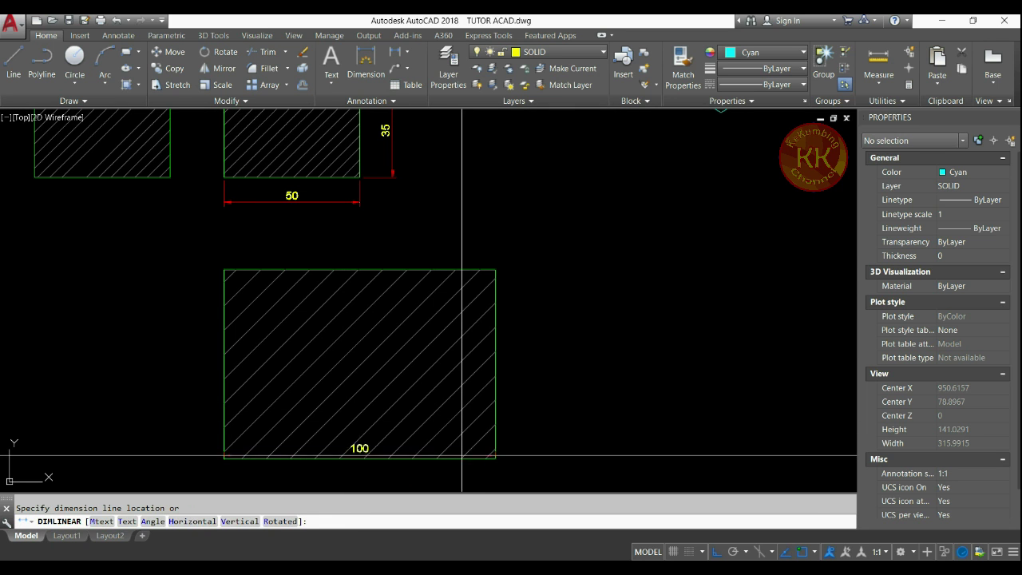
pyautogui.moveTo(445, 452); pyautogui.dragTo(440, 427, button='middle')
pyautogui.scroll(-2, 447, 392)
pyautogui.click(490, 412)
# - Add a linear dimension for the height of the large hatched rectangle beside its right edge
pyautogui.press('Return')
pyautogui.click(487, 268)
pyautogui.click(486, 388)
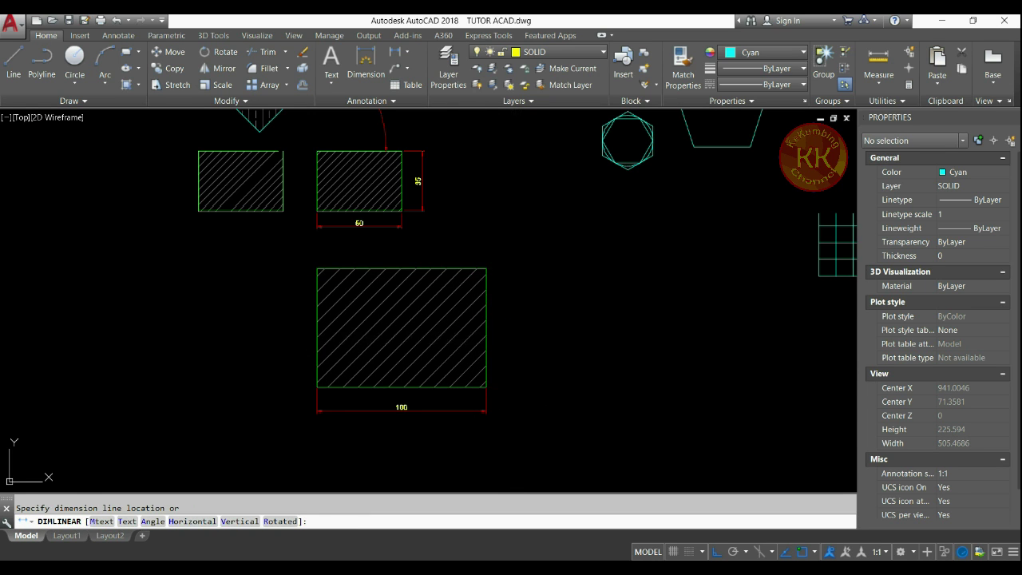
pyautogui.click(513, 328)
pyautogui.press('Return')
pyautogui.write('cx')
pyautogui.press('Escape')
pyautogui.write('cx')
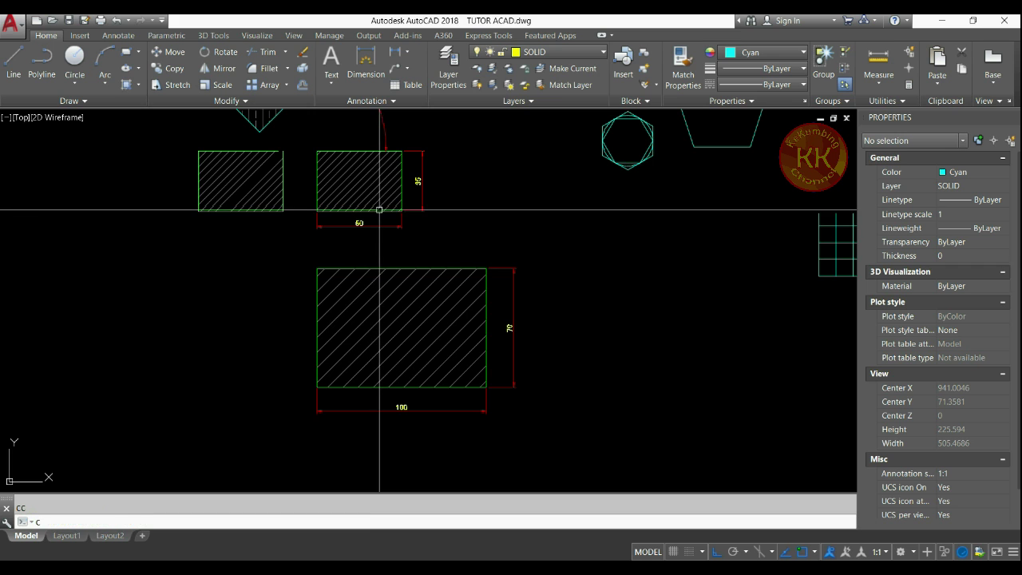
pyautogui.press('Return')
pyautogui.click(351, 141)
pyautogui.click(339, 146)
pyautogui.press('Escape')
pyautogui.scroll(4, 334, 174)
pyautogui.press('Return')
pyautogui.scroll(2, 321, 194)
pyautogui.press('Escape')
pyautogui.scroll(-3, 354, 303)
pyautogui.scroll(-1, 354, 320)
pyautogui.moveTo(364, 433); pyautogui.dragTo(359, 407, button='middle')
pyautogui.scroll(2, 359, 407)
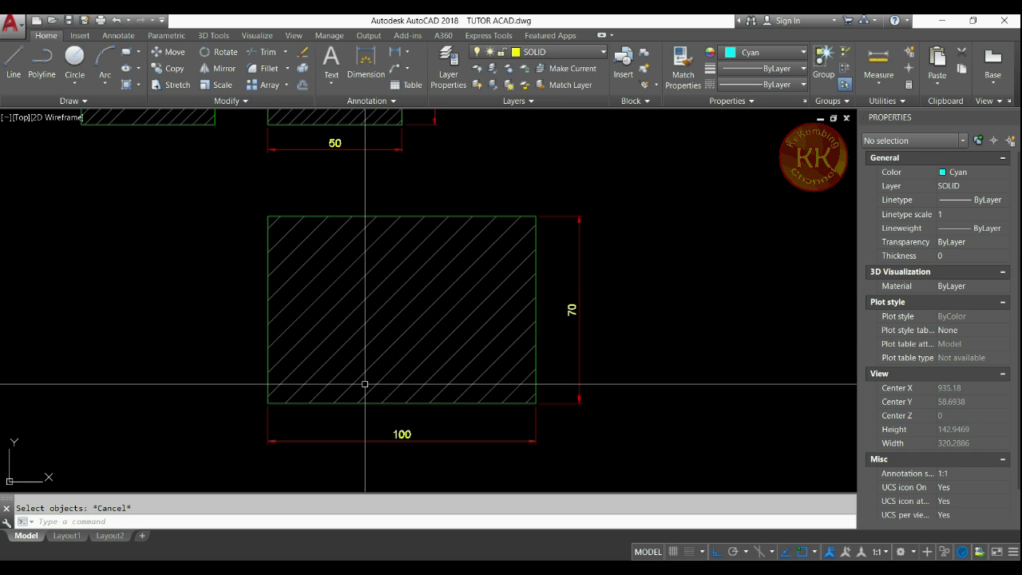
# - Copy the 50 by 35 hatched rectangle with its hatch straight down into the empty space below the large rectangle
pyautogui.write('CX')
pyautogui.press('Return')
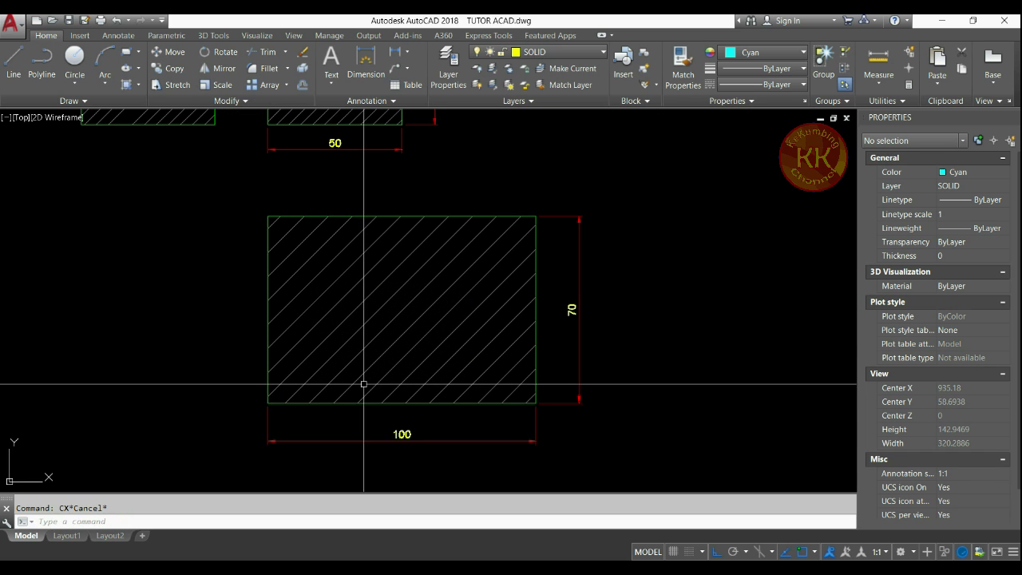
pyautogui.moveTo(291, 154); pyautogui.dragTo(369, 219, button='middle')
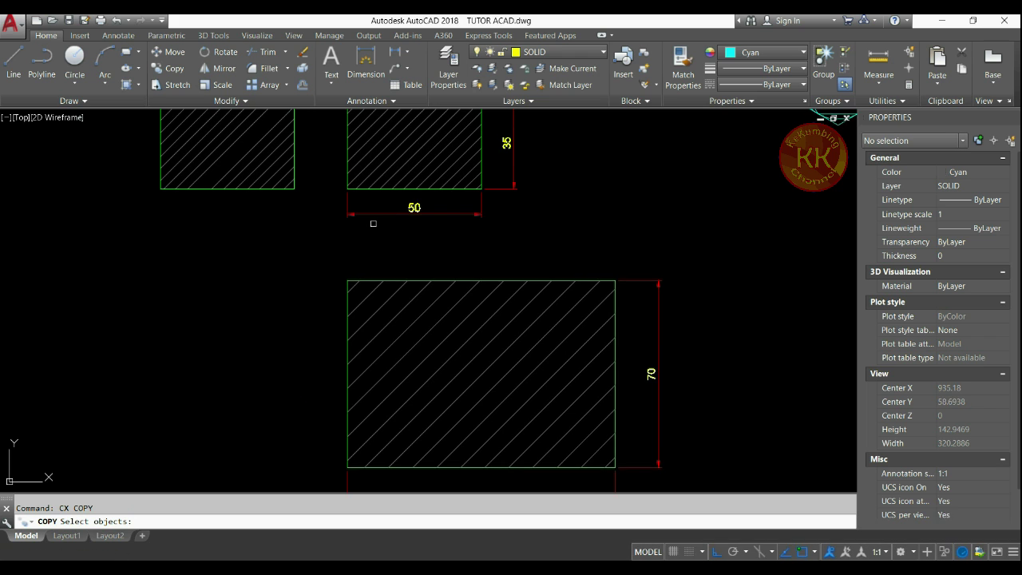
pyautogui.scroll(4, 370, 155)
pyautogui.click(364, 161)
pyautogui.click(336, 172)
pyautogui.press('Return')
pyautogui.click(309, 242)
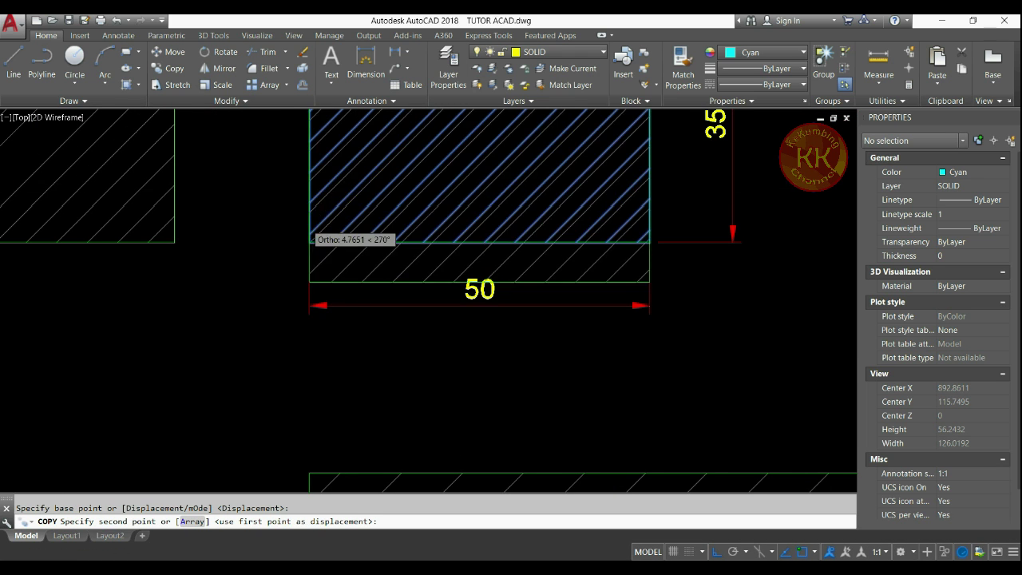
pyautogui.scroll(-5, 308, 244)
pyautogui.scroll(3, 317, 229)
pyautogui.click(336, 235)
pyautogui.scroll(3, 352, 223)
pyautogui.press('Return')
# - Scale the new hatched rectangle copy by a factor of 0.5 about its lower-left corner
pyautogui.scroll(-3, 361, 227)
pyautogui.moveTo(361, 228); pyautogui.dragTo(323, 324, button='middle')
pyautogui.scroll(2, 319, 304)
pyautogui.press('Return')
pyautogui.write('sc')
pyautogui.press('Return')
pyautogui.click(624, 161)
pyautogui.click(535, 237)
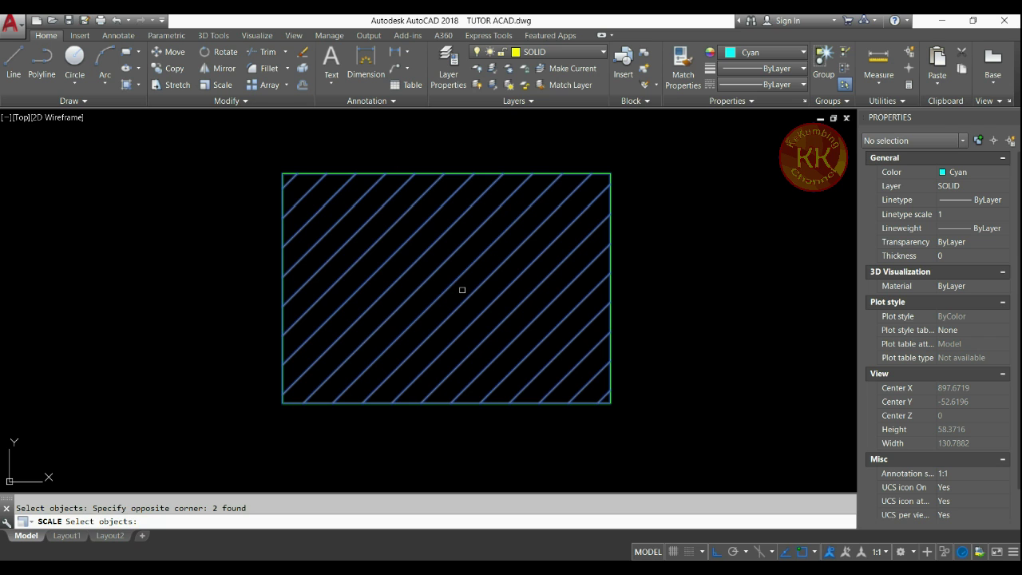
pyautogui.press('Return')
pyautogui.click(284, 402)
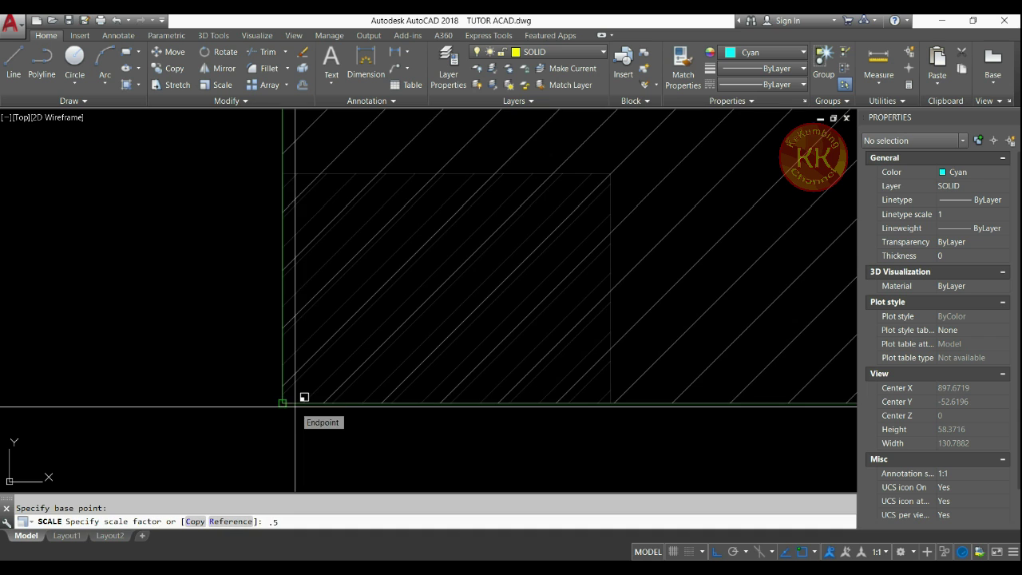
pyautogui.press('Return')
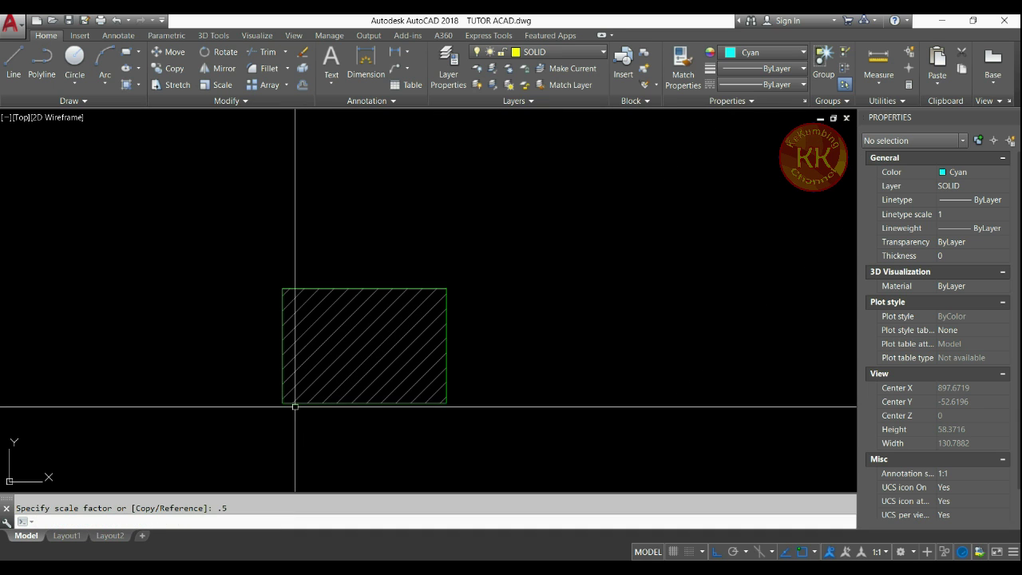
# - Add a linear dimension for the width of the half-size hatched rectangle below its bottom edge
pyautogui.click(394, 52)
pyautogui.click(282, 402)
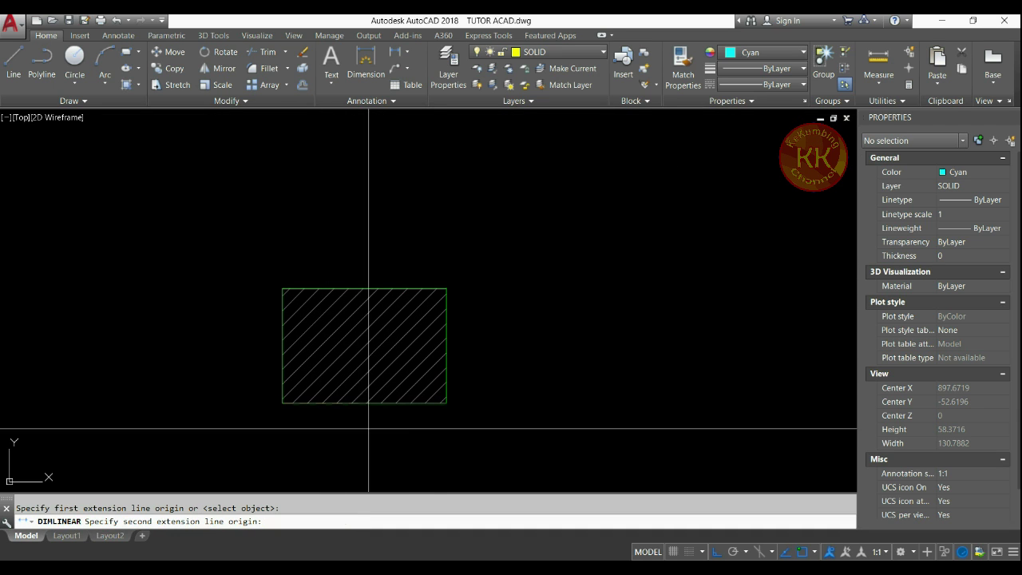
pyautogui.click(446, 403)
pyautogui.click(421, 463)
# - Dimension the height of the half-size hatched rectangle by selecting its right edge
pyautogui.press('Return')
pyautogui.press('Return')
pyautogui.click(446, 305)
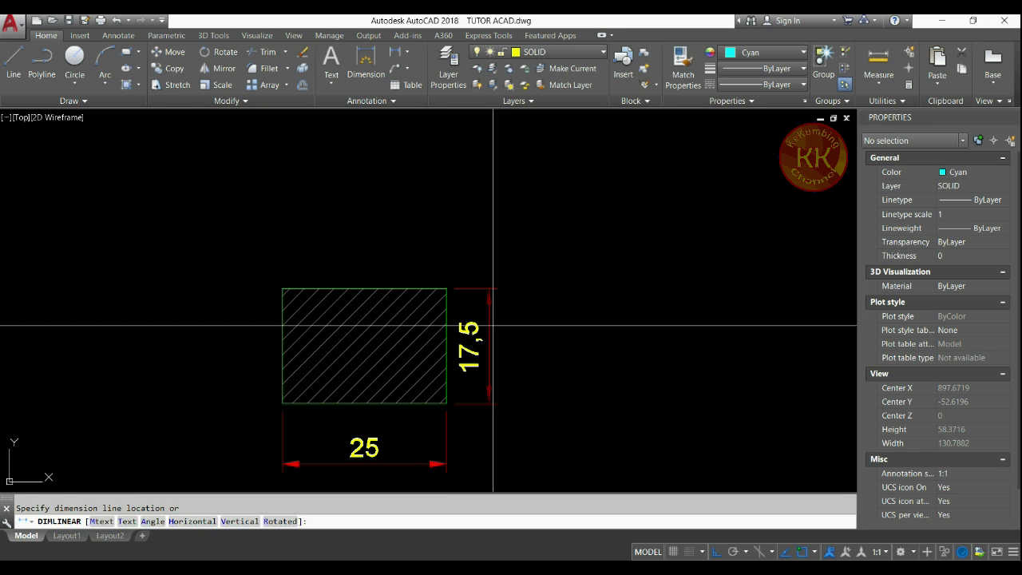
pyautogui.click(511, 330)
pyautogui.press('Return')
# - Add a linear dimension for the bottom edge of the pentagon beside the hexagons and circle
pyautogui.scroll(-6, 508, 349)
pyautogui.scroll(-3, 508, 348)
pyautogui.scroll(3, 607, 487)
pyautogui.scroll(-5, 479, 376)
pyautogui.scroll(8, 490, 481)
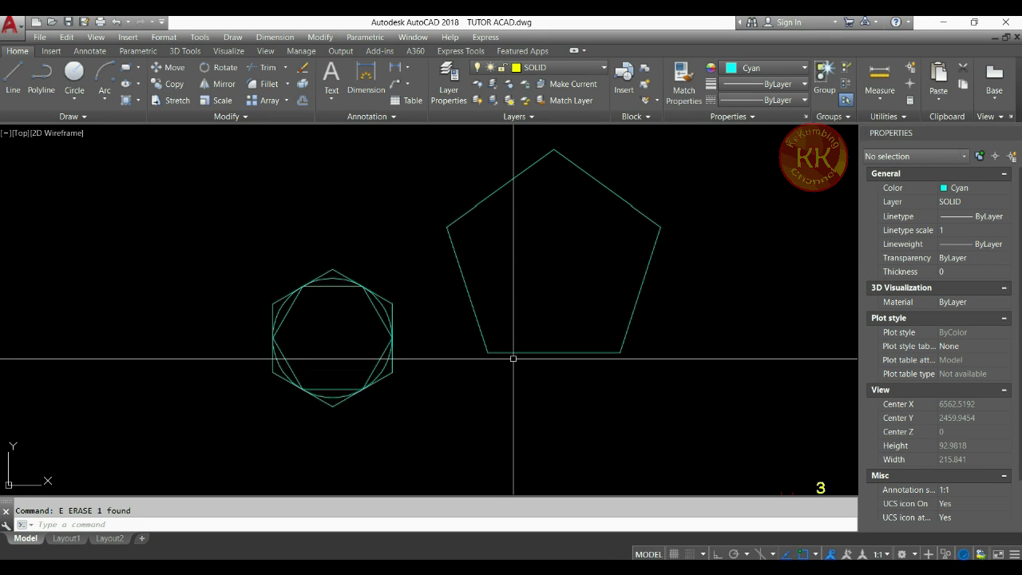
pyautogui.scroll(-10, 513, 358)
pyautogui.scroll(5, 489, 356)
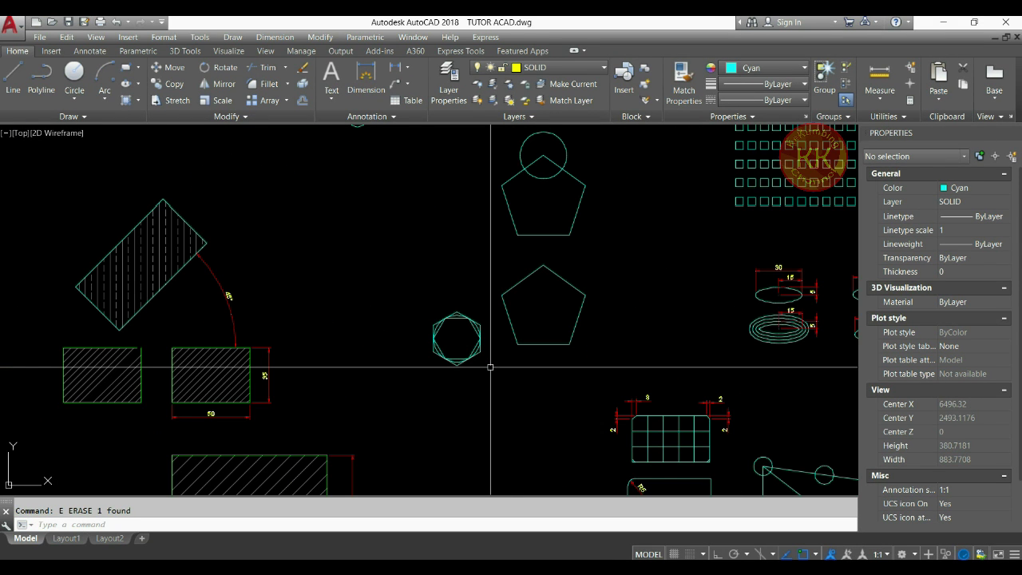
pyautogui.scroll(3, 491, 367)
pyautogui.scroll(2, 509, 288)
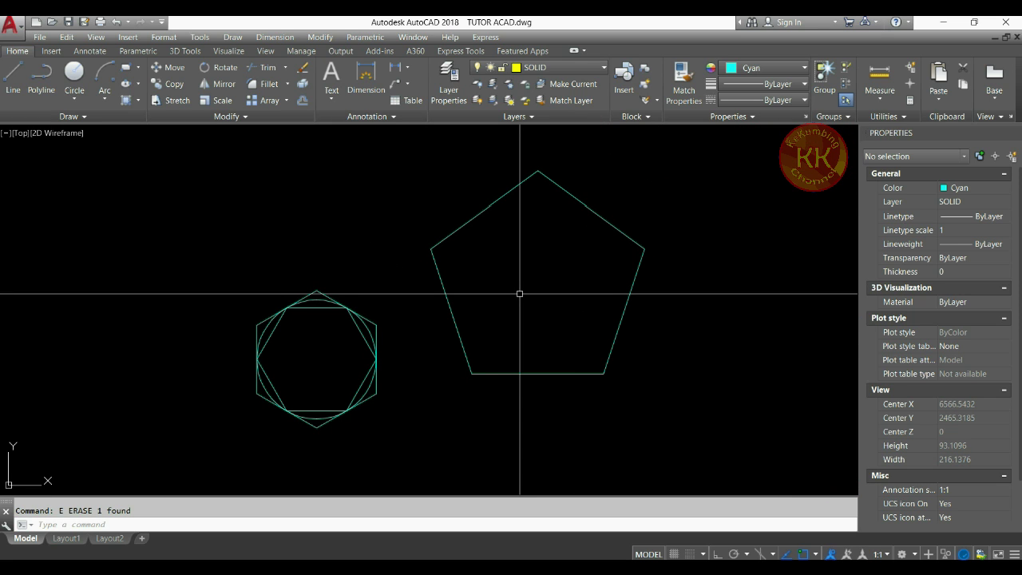
pyautogui.click(397, 69)
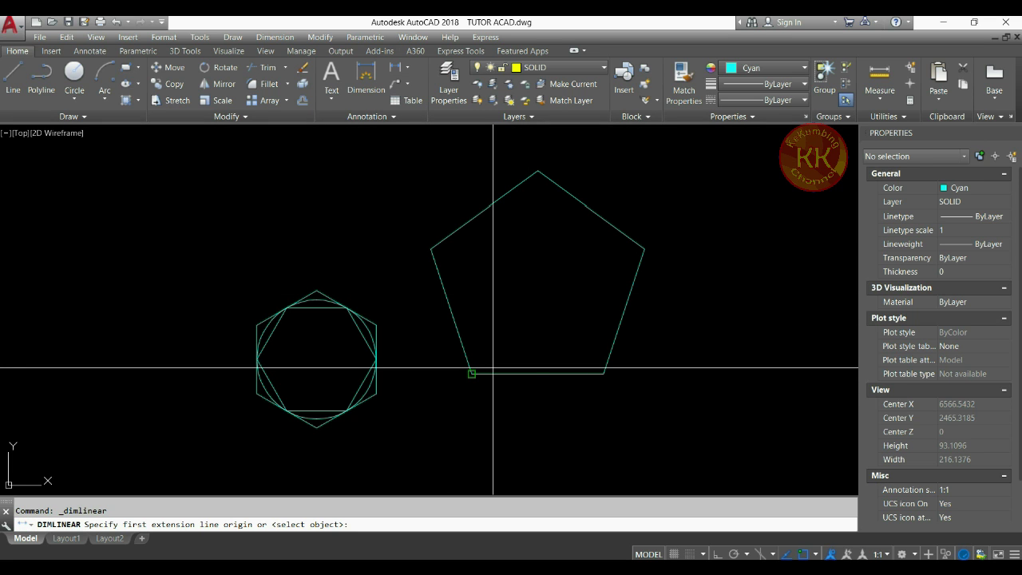
pyautogui.click(492, 369)
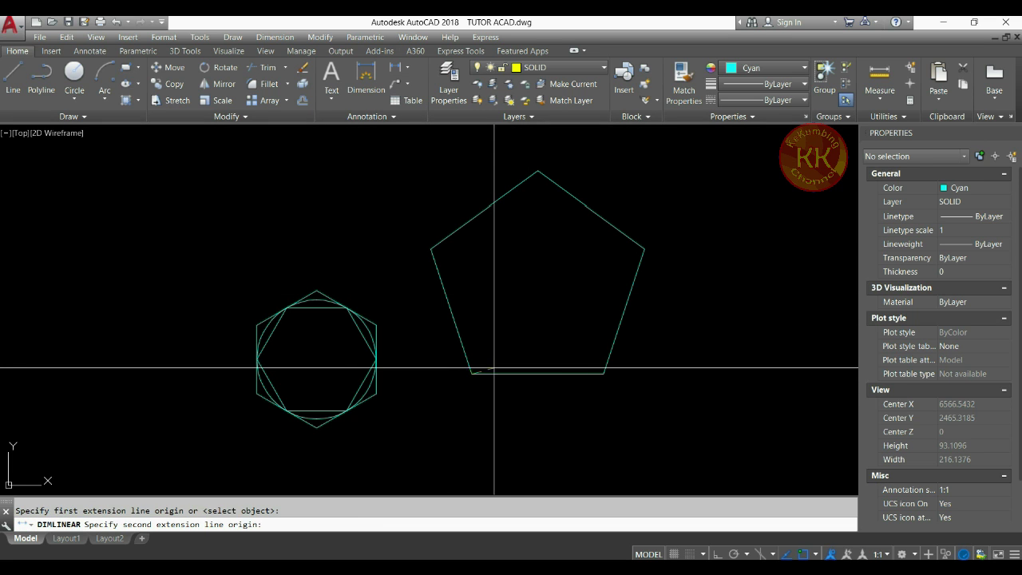
pyautogui.click(602, 373)
pyautogui.click(568, 430)
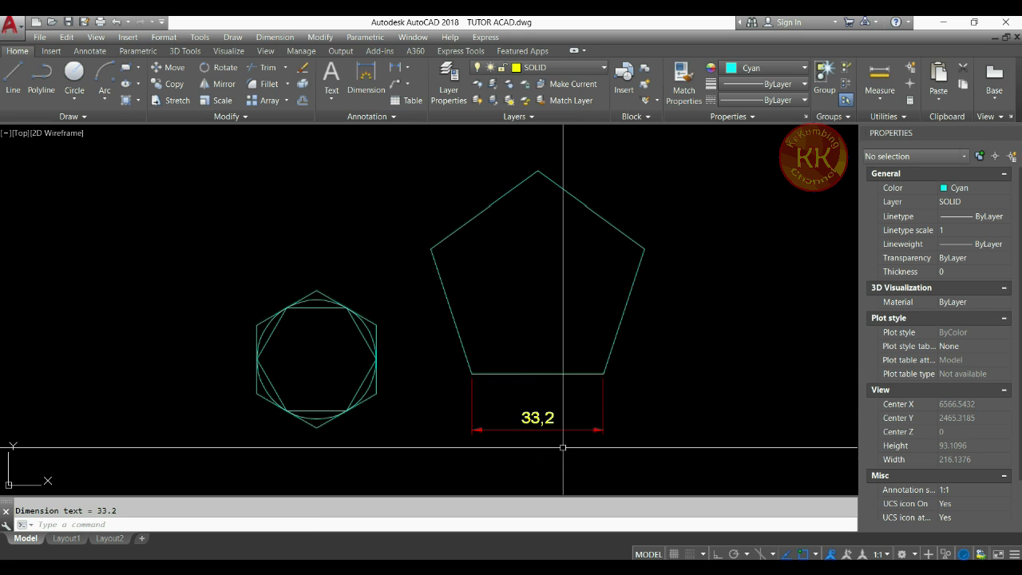
# - Erase the dimension below the pentagon's bottom edge
pyautogui.moveTo(564, 442); pyautogui.dragTo(548, 416)
pyautogui.write('E')
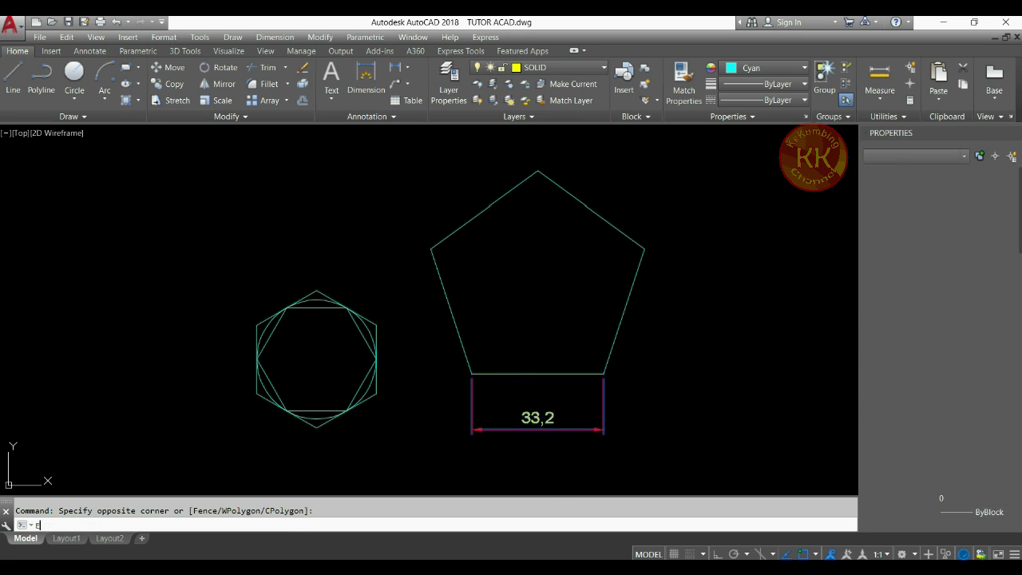
pyautogui.press('Return')
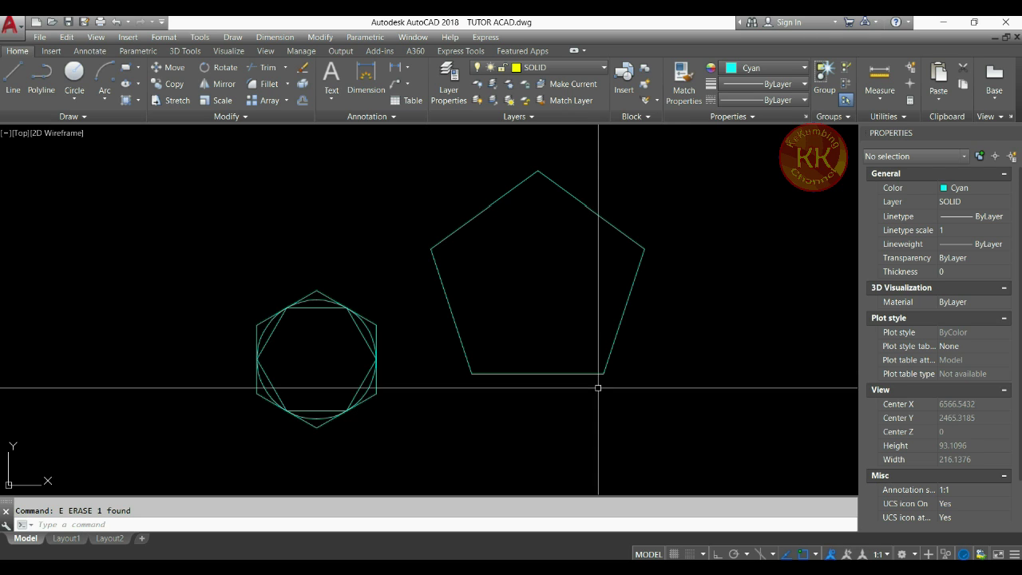
# - Scale the pentagon about its lower-left corner by reference, using its bottom edge as reference length and 10 as new length
pyautogui.press('Escape')
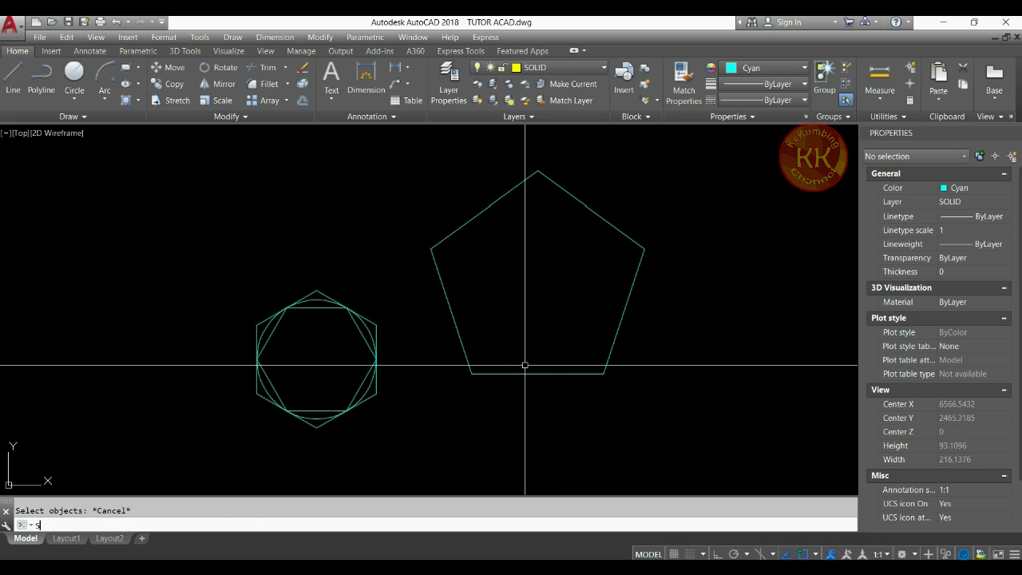
pyautogui.press('Return')
pyautogui.click(521, 374)
pyautogui.press('Return')
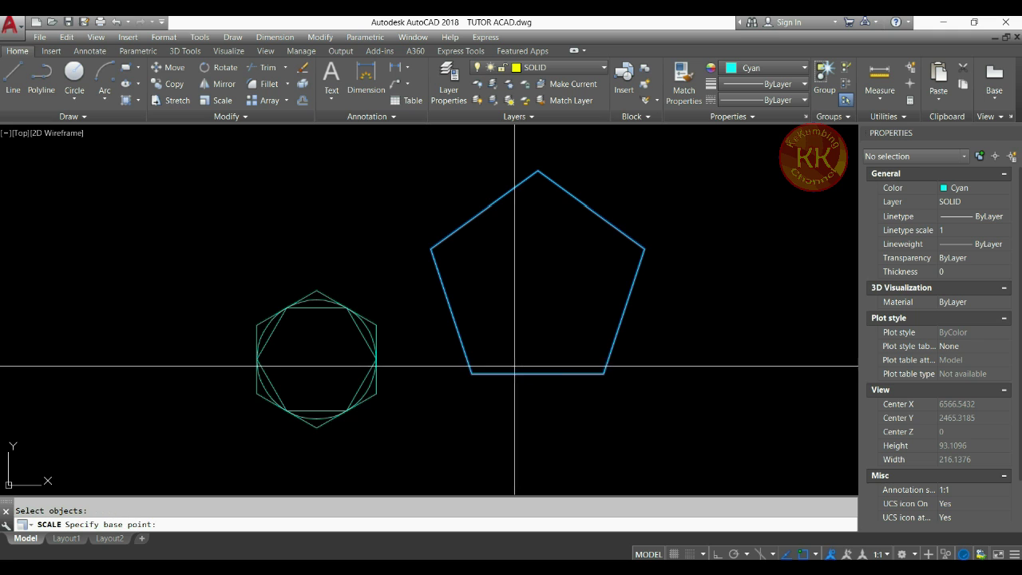
pyautogui.click(479, 369)
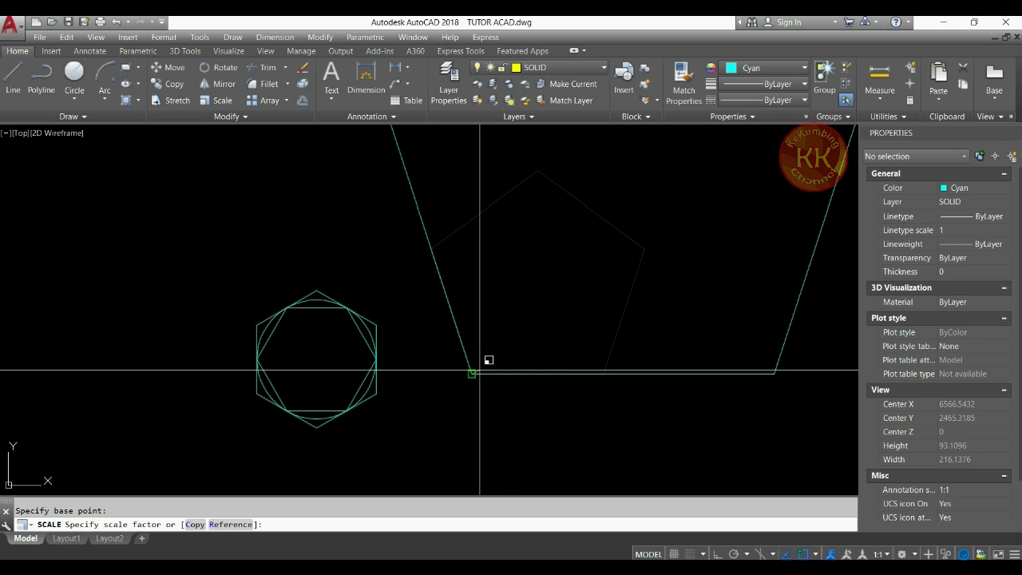
pyautogui.click(232, 524)
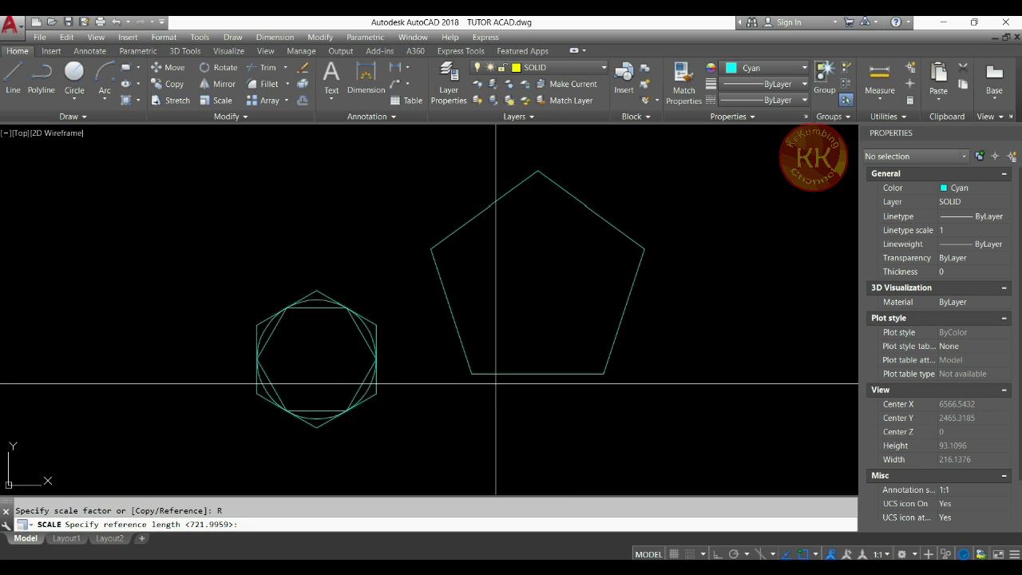
pyautogui.scroll(3, 479, 375)
pyautogui.click(462, 384)
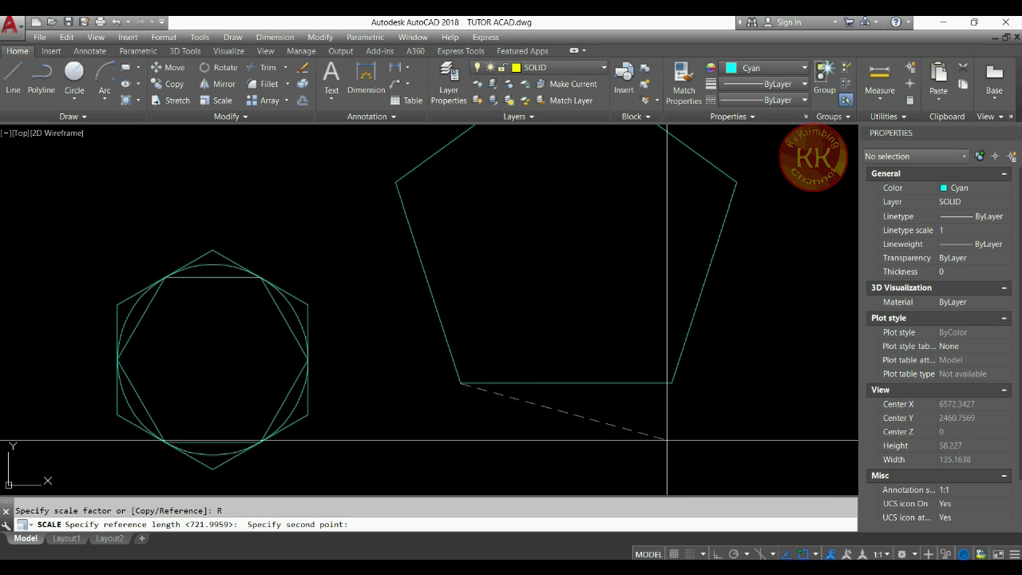
pyautogui.click(671, 383)
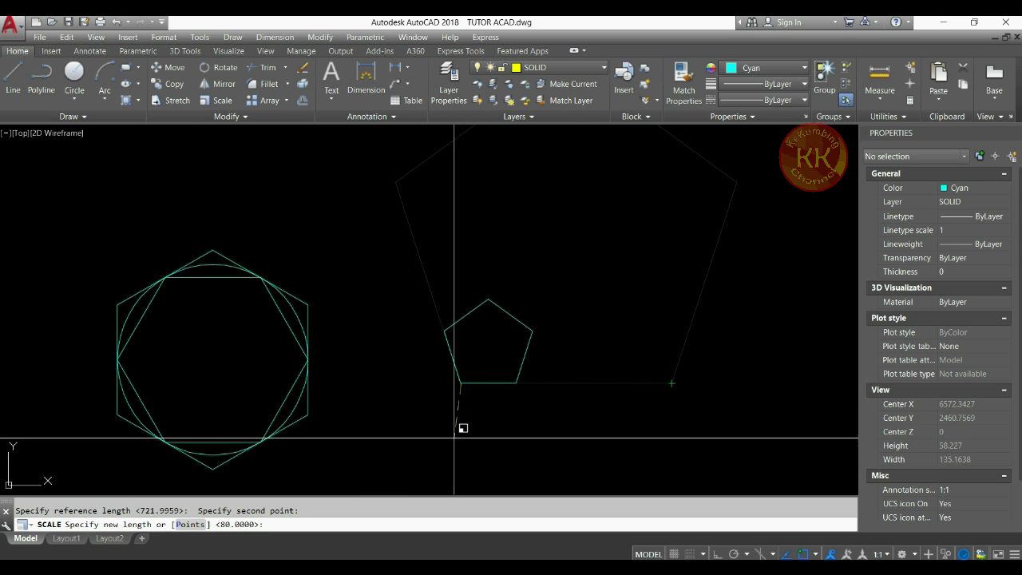
pyautogui.scroll(2, 473, 409)
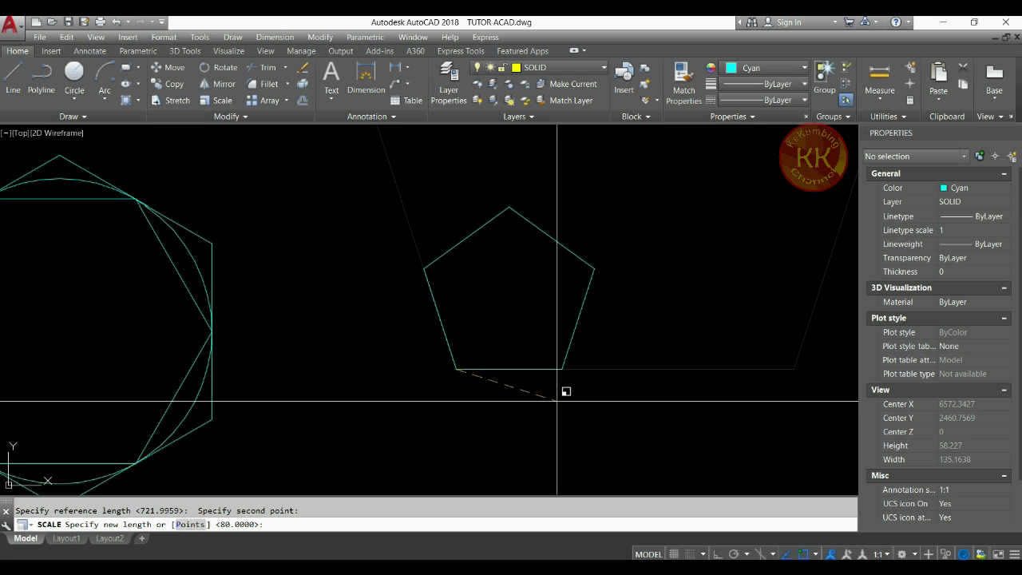
pyautogui.press('Return')
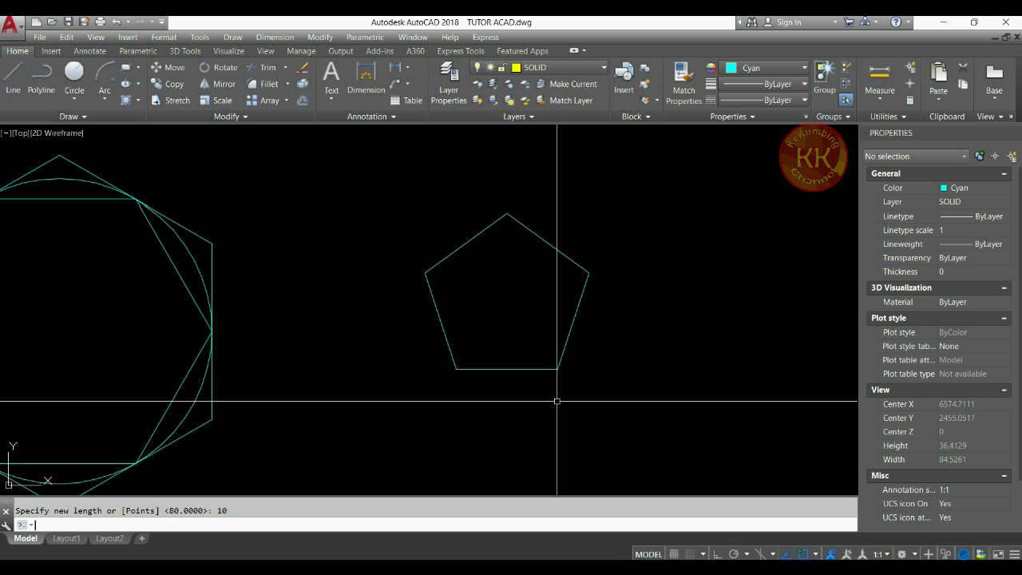
# - Add a linear dimension for the bottom edge of the scaled pentagon
pyautogui.click(395, 67)
pyautogui.click(456, 369)
pyautogui.click(558, 369)
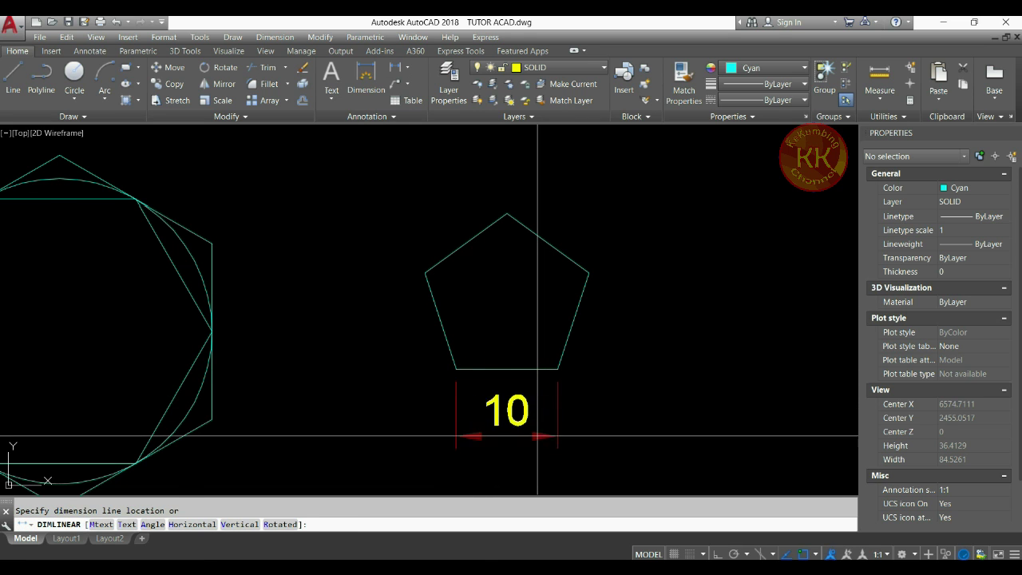
pyautogui.click(559, 460)
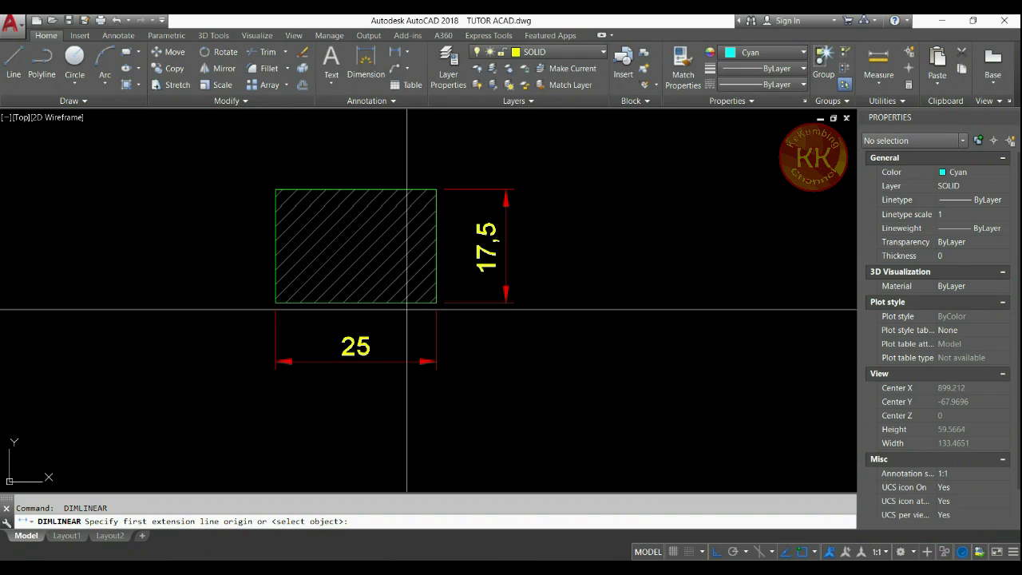
pyautogui.scroll(-6, 418, 352)
pyautogui.press('Escape')
pyautogui.scroll(-2, 502, 354)
pyautogui.scroll(-2, 501, 354)
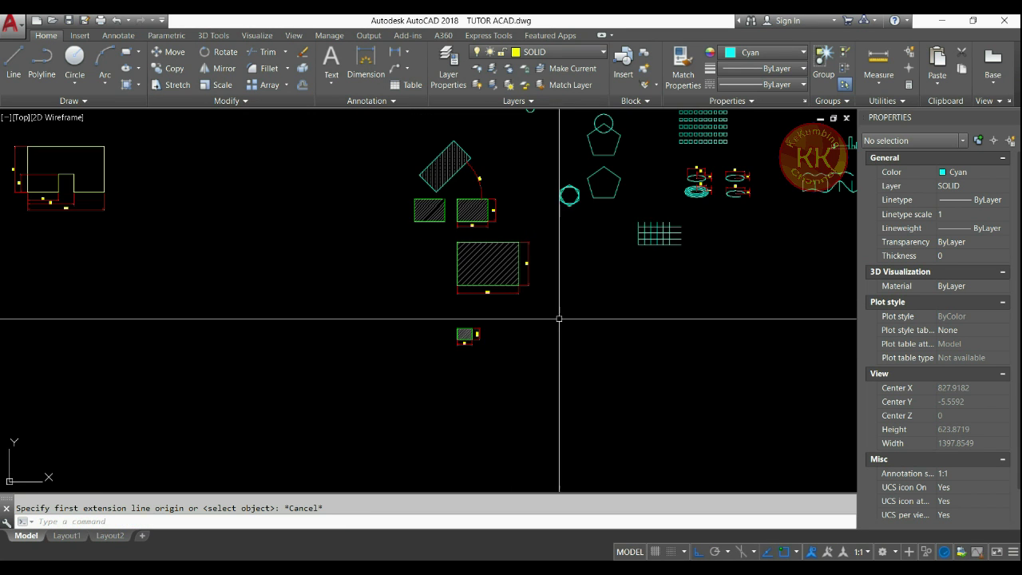
pyautogui.scroll(6, 692, 219)
pyautogui.scroll(2, 495, 289)
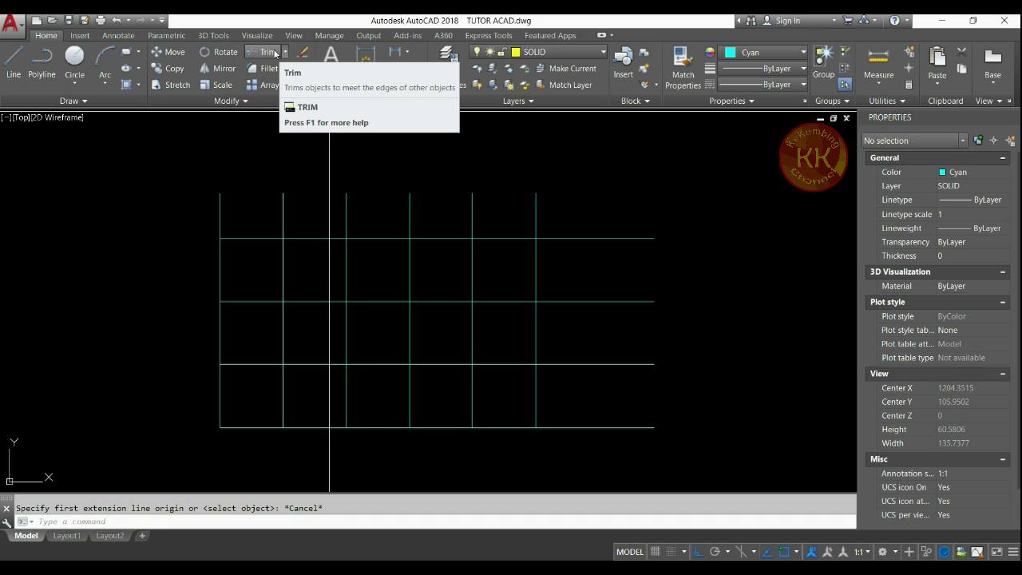
pyautogui.press('Escape')
pyautogui.write('TR')
pyautogui.press('Return')
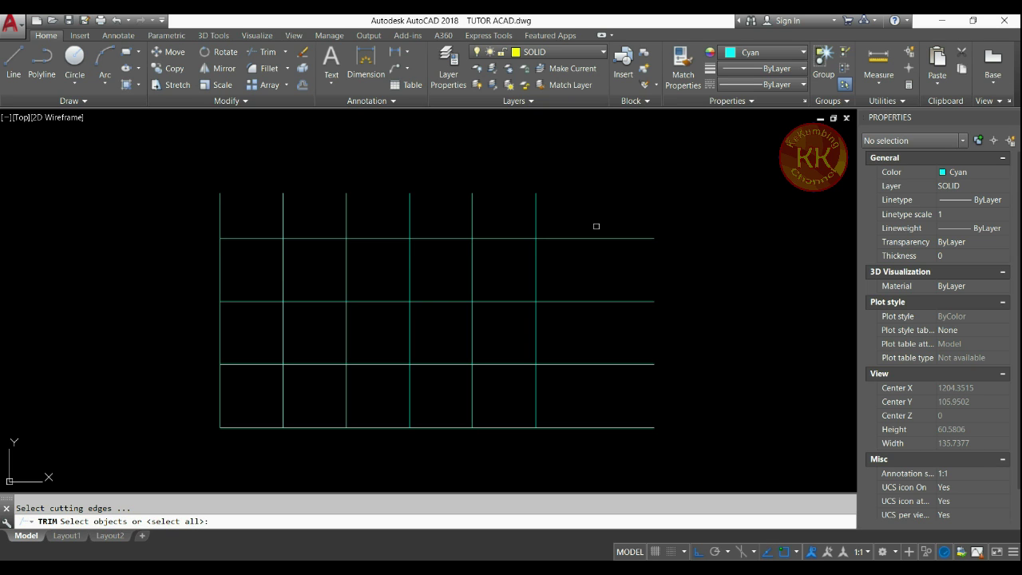
pyautogui.press('Escape')
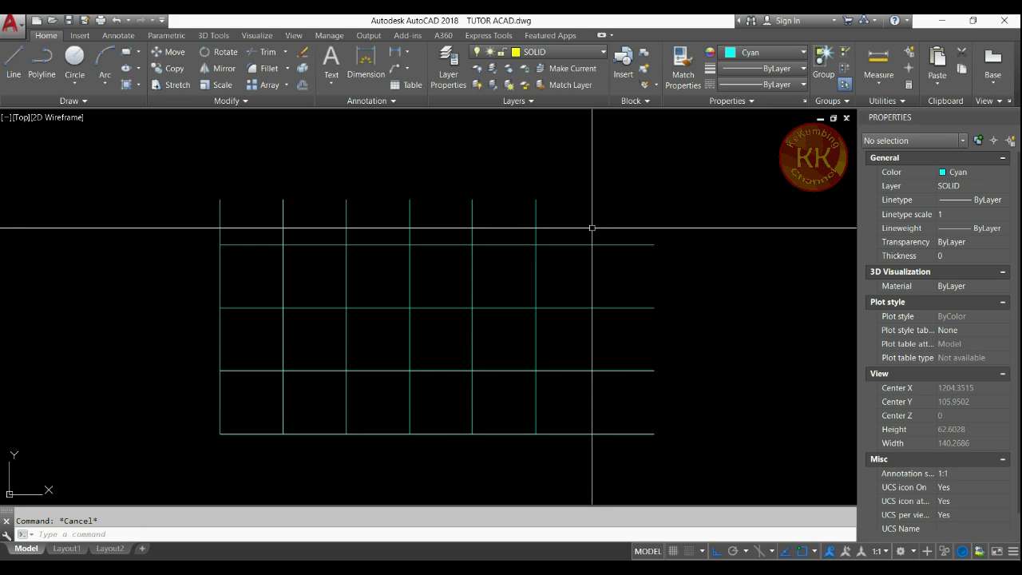
# - Trim the grid's vertical lines above the second horizontal line from the top, using that line and the fifth vertical line as cutting edges
pyautogui.write('T')
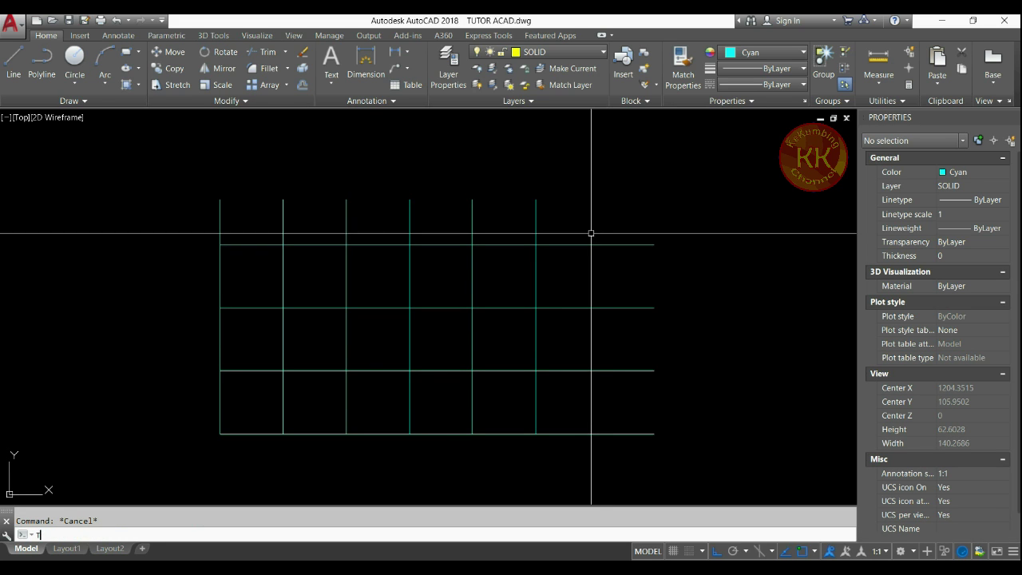
pyautogui.write('R')
pyautogui.press('Return')
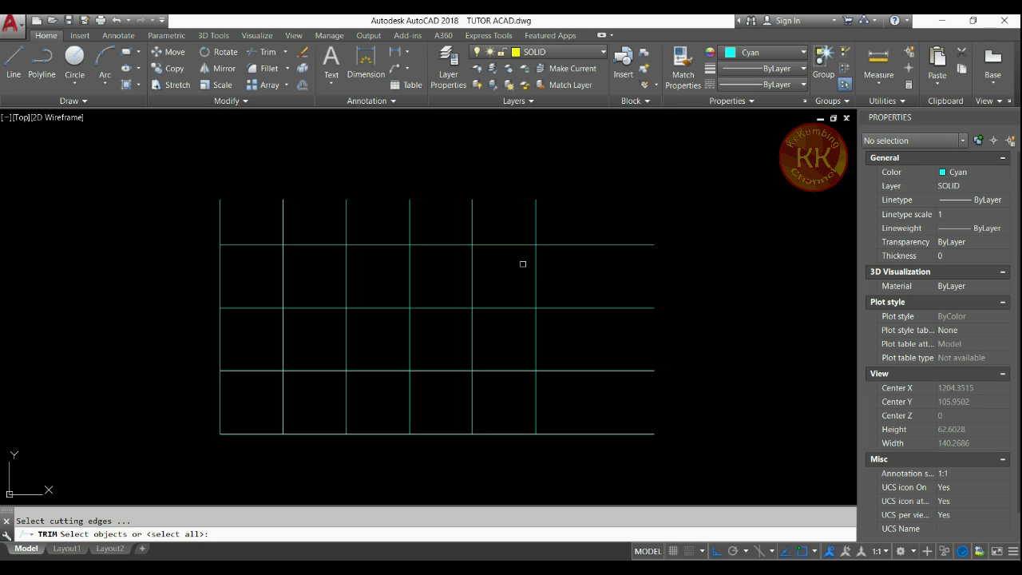
pyautogui.scroll(-5, 530, 336)
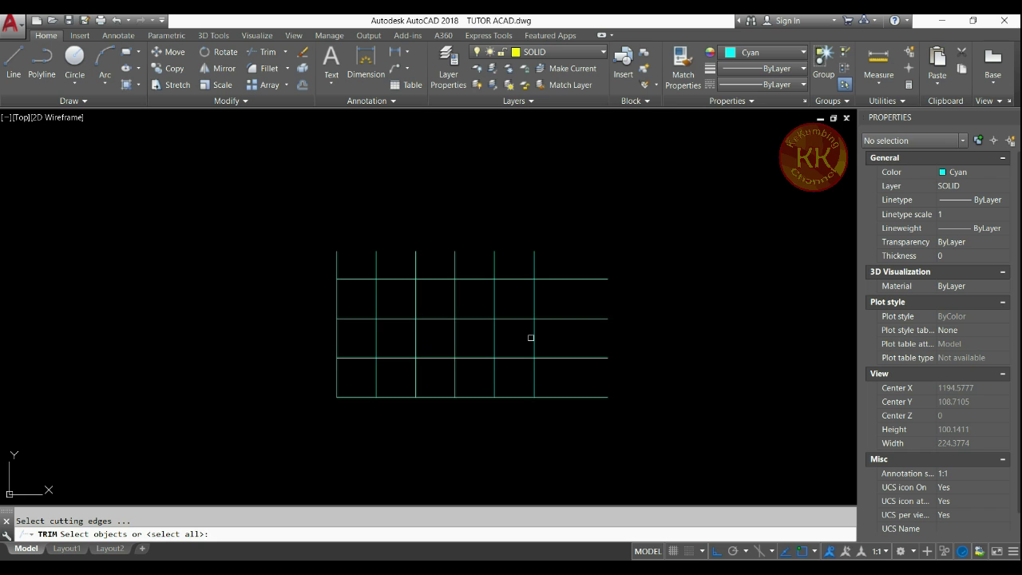
pyautogui.scroll(8, 535, 264)
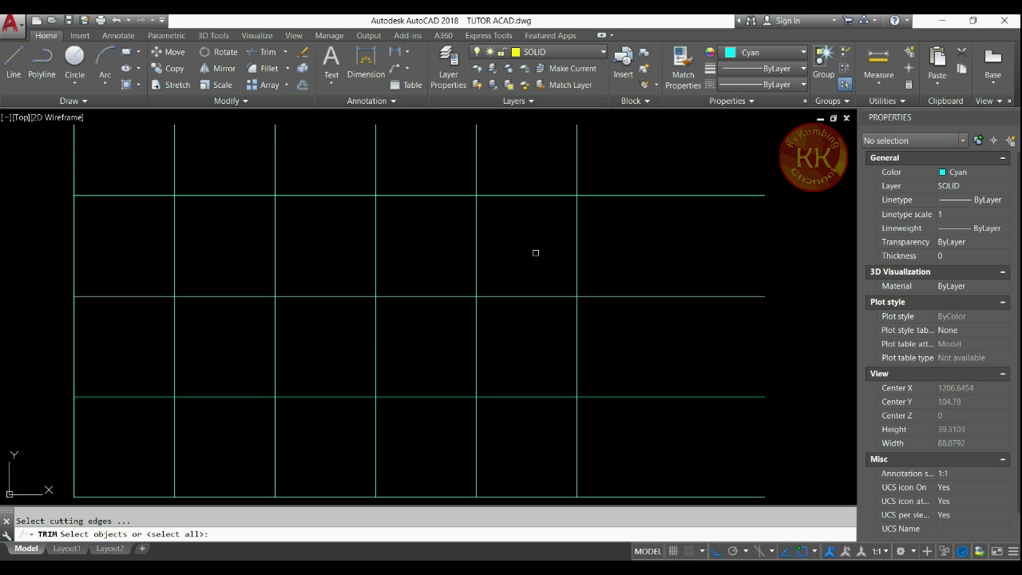
pyautogui.scroll(-2, 535, 252)
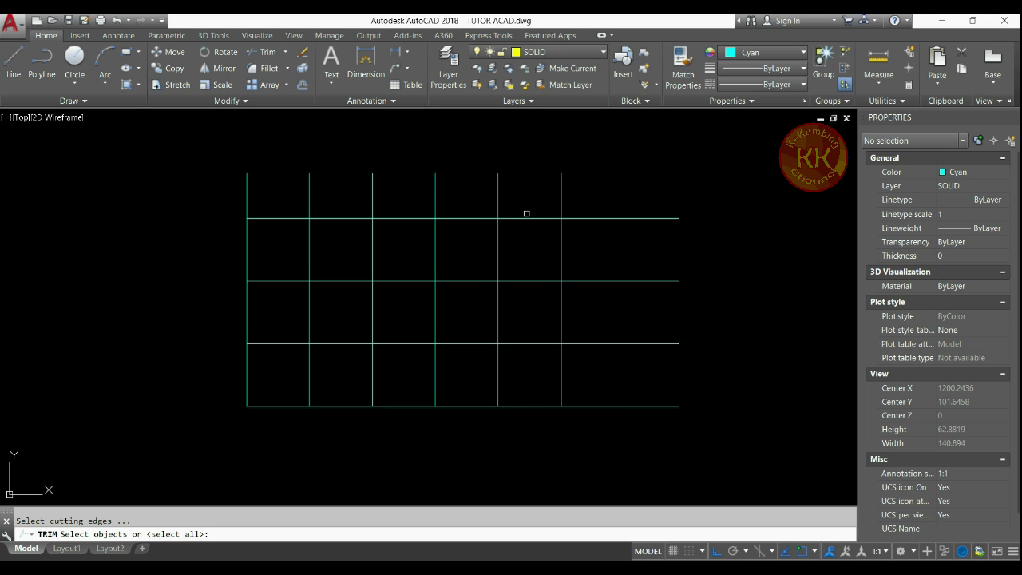
pyautogui.click(520, 281)
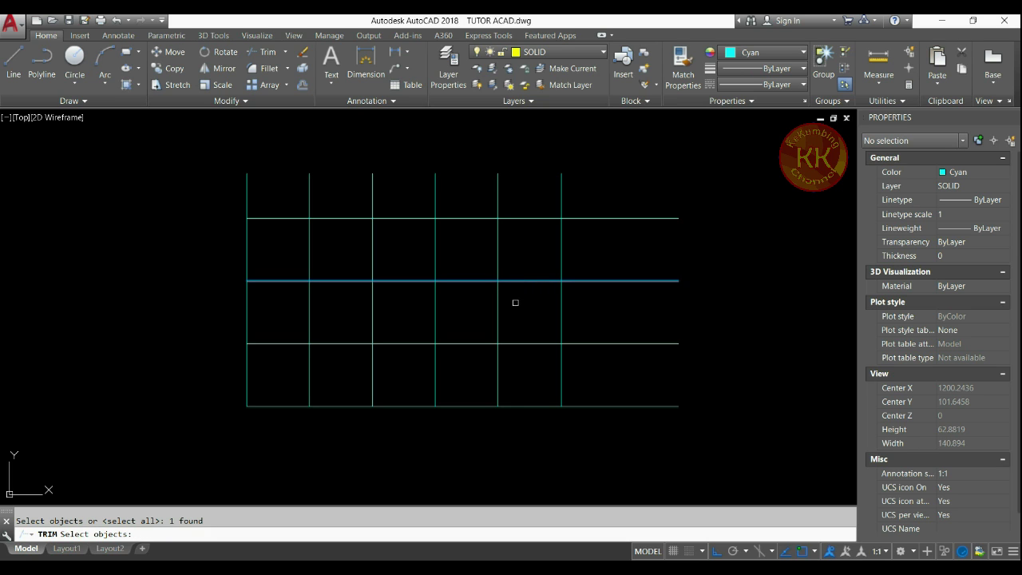
pyautogui.click(500, 312)
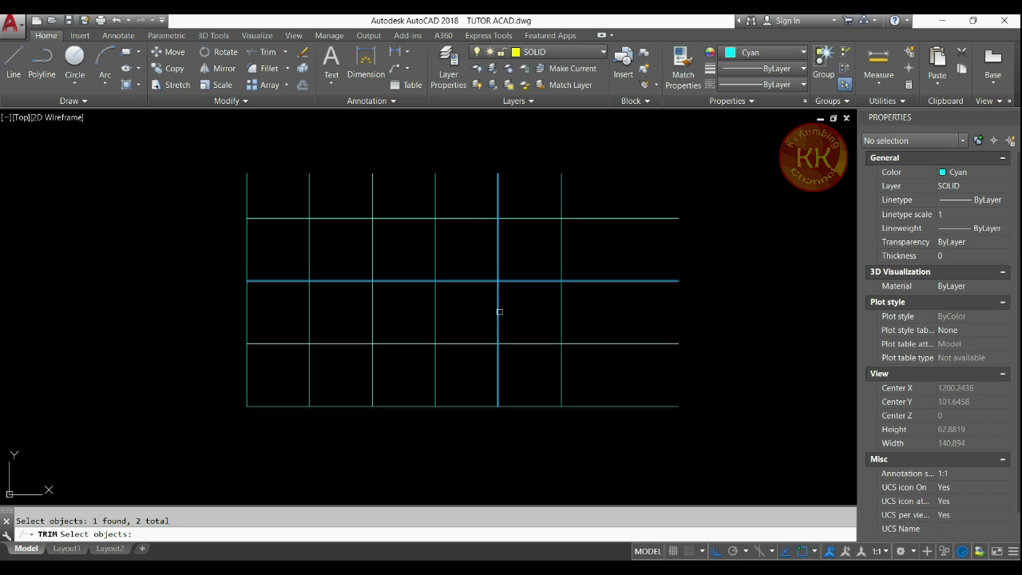
pyautogui.press('Return')
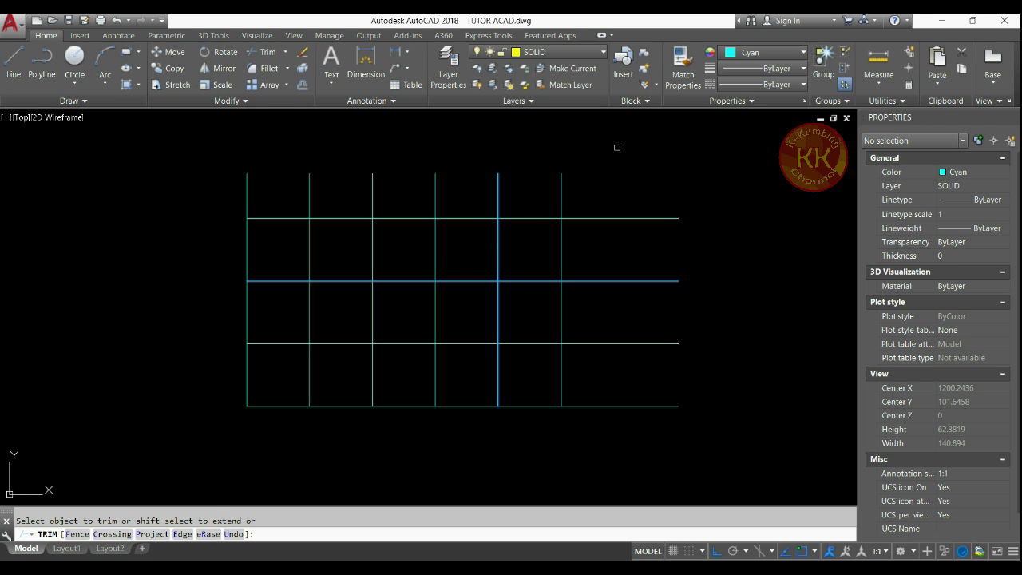
pyautogui.click(562, 182)
pyautogui.click(499, 196)
pyautogui.click(517, 155)
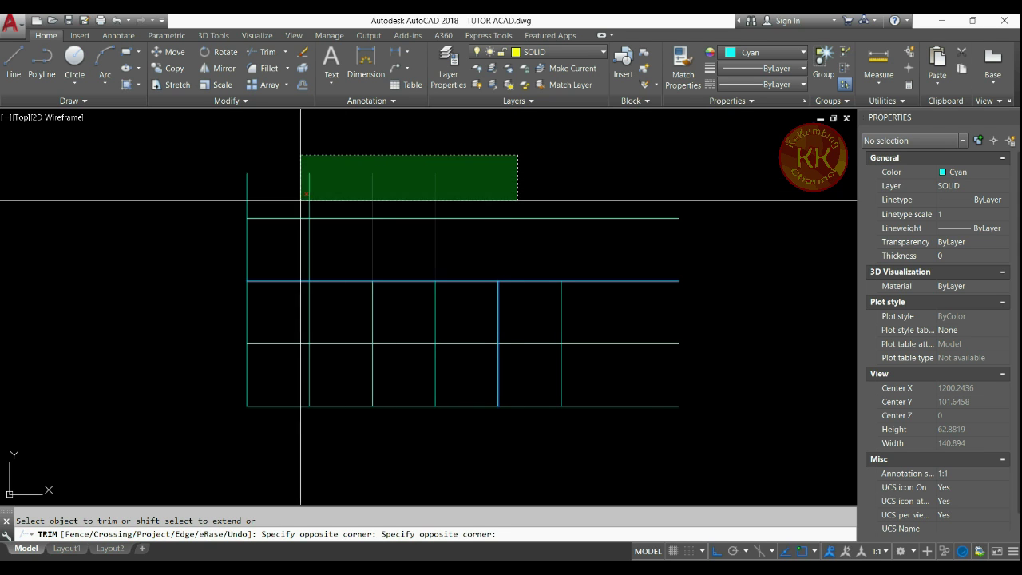
pyautogui.click(206, 207)
# - Trim the lower three horizontal lines where they run past the fifth vertical line and finish the Trim command
pyautogui.click(699, 190)
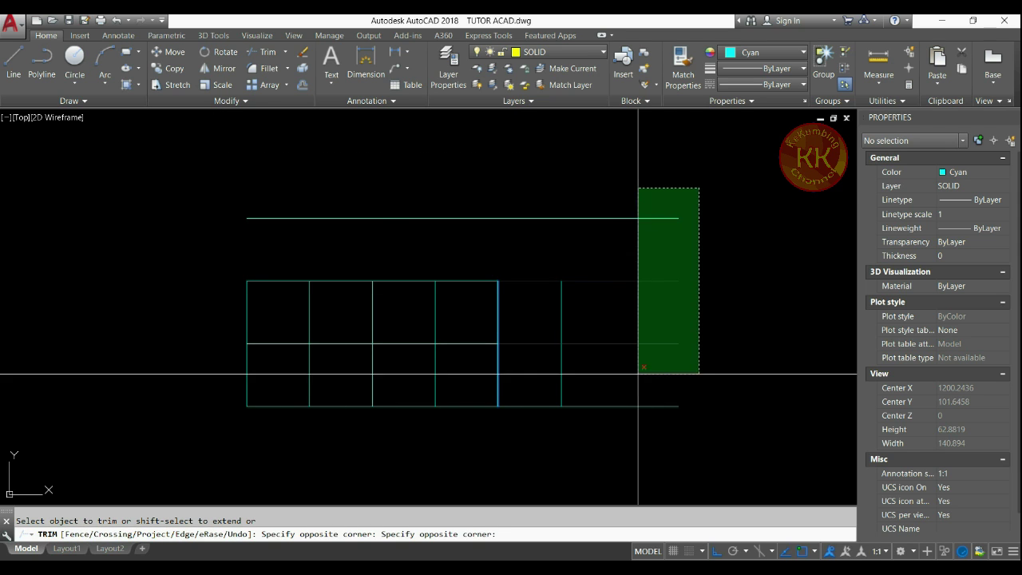
pyautogui.click(620, 412)
pyautogui.rightClick(629, 272)
pyautogui.click(649, 278)
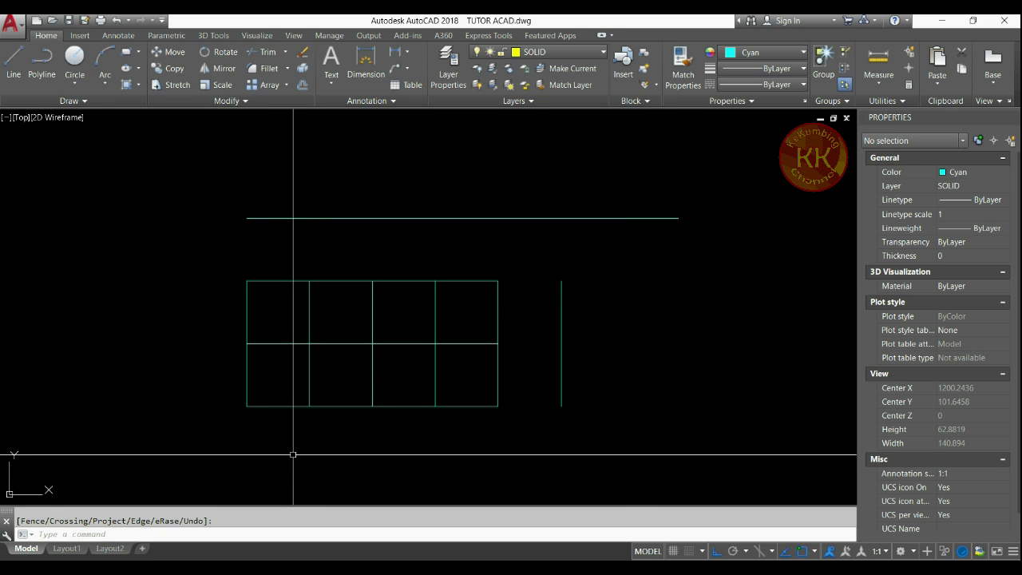
# - Check the list of modify commands in Word, return to AutoCAD and bring the trimmed grid into view
pyautogui.scroll(-4, 294, 455)
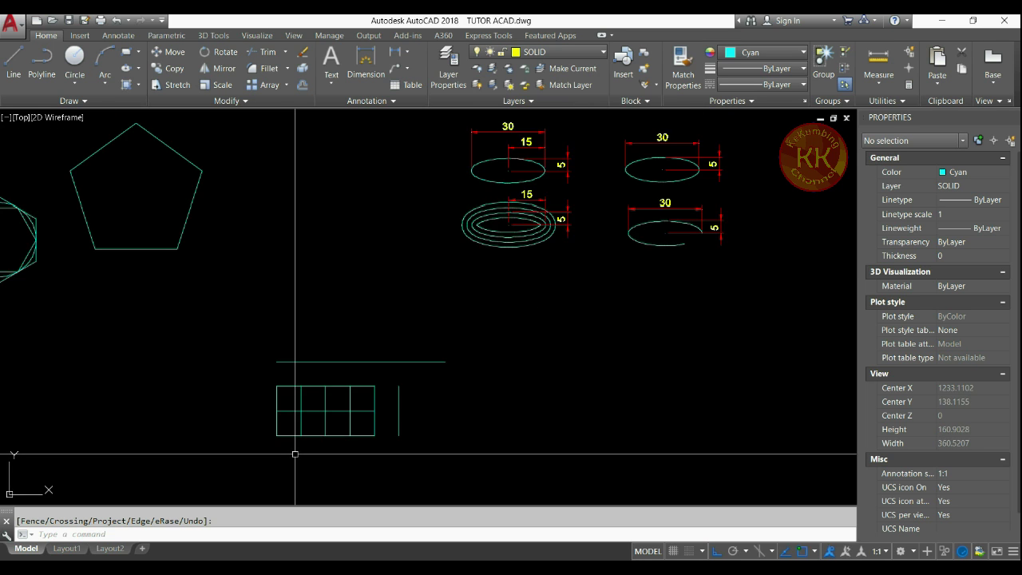
pyautogui.scroll(3, 295, 455)
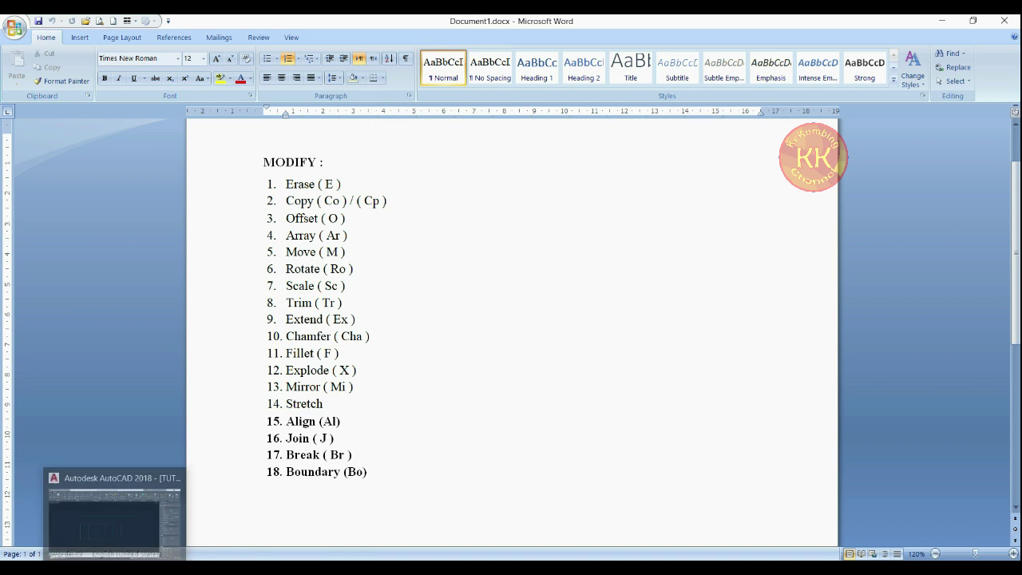
pyautogui.click(114, 569)
pyautogui.scroll(-2, 335, 392)
pyautogui.scroll(1, 336, 392)
pyautogui.scroll(-2, 336, 392)
pyautogui.scroll(3, 336, 392)
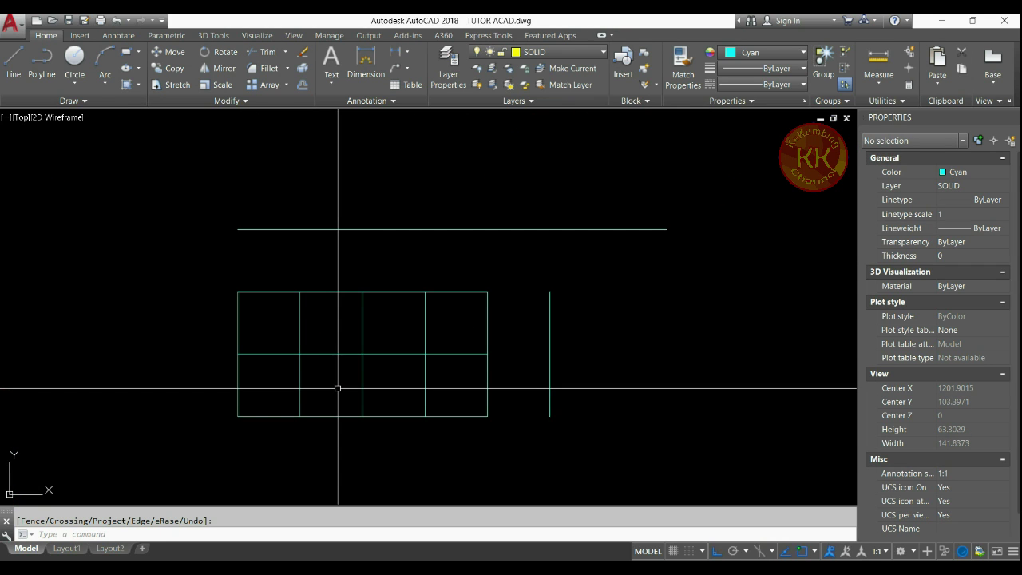
pyautogui.scroll(-1, 338, 388)
pyautogui.scroll(2, 337, 388)
pyautogui.scroll(-1, 344, 384)
pyautogui.moveTo(391, 384)
pyautogui.mouseDown(button='middle')
pyautogui.moveTo(327, 404)
pyautogui.moveTo(334, 392)
pyautogui.mouseUp(button='middle')
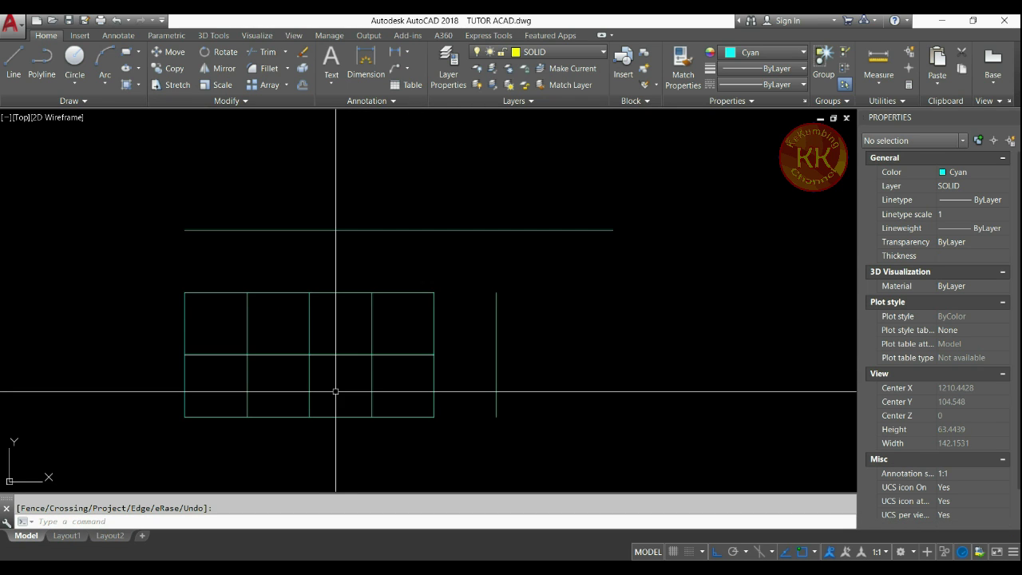
# - Extend all the vertical lines up to the detached top line, using that line and the detached rightmost vertical line as boundary edges
pyautogui.click(286, 52)
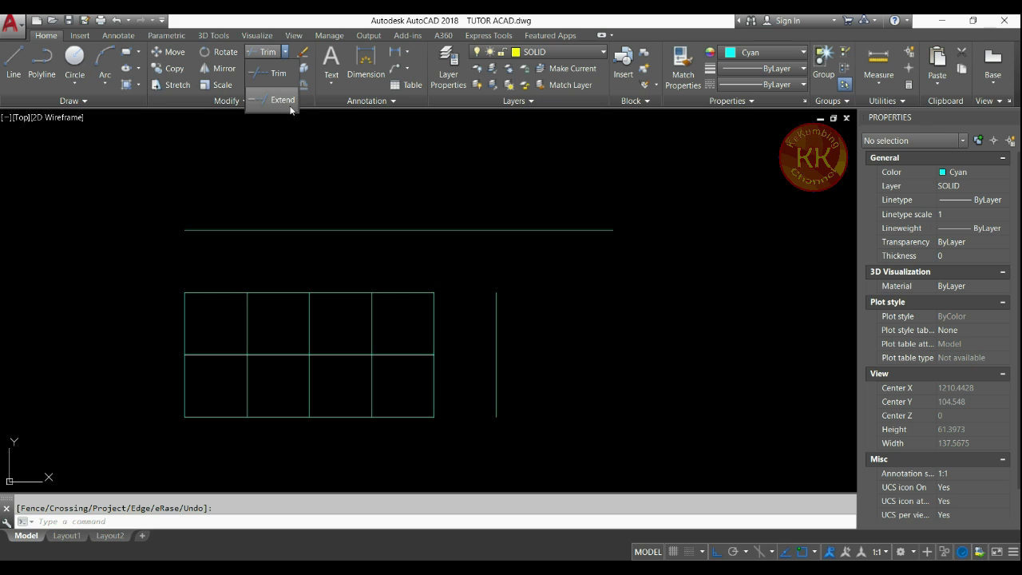
pyautogui.write('ex')
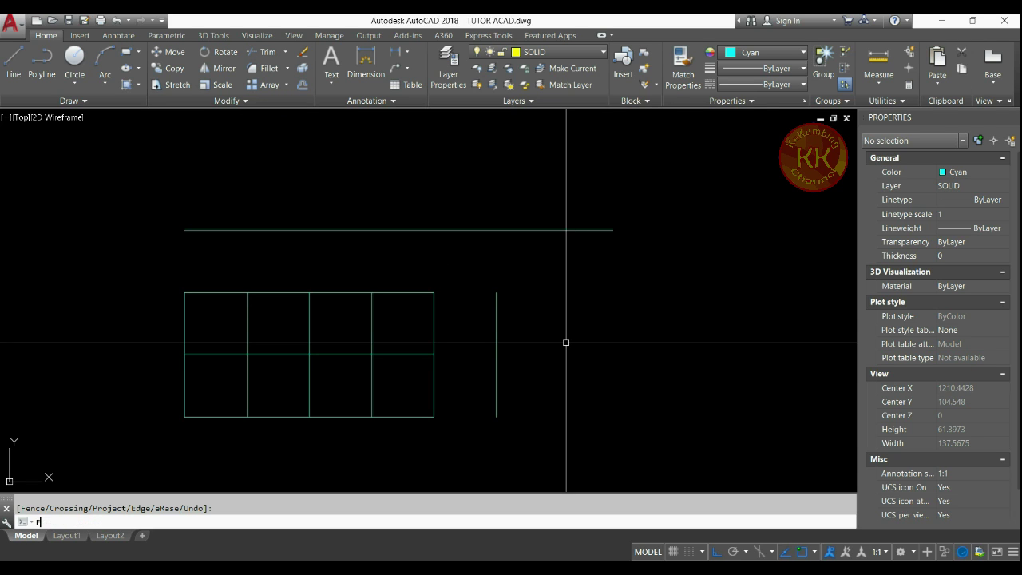
pyautogui.press('Return')
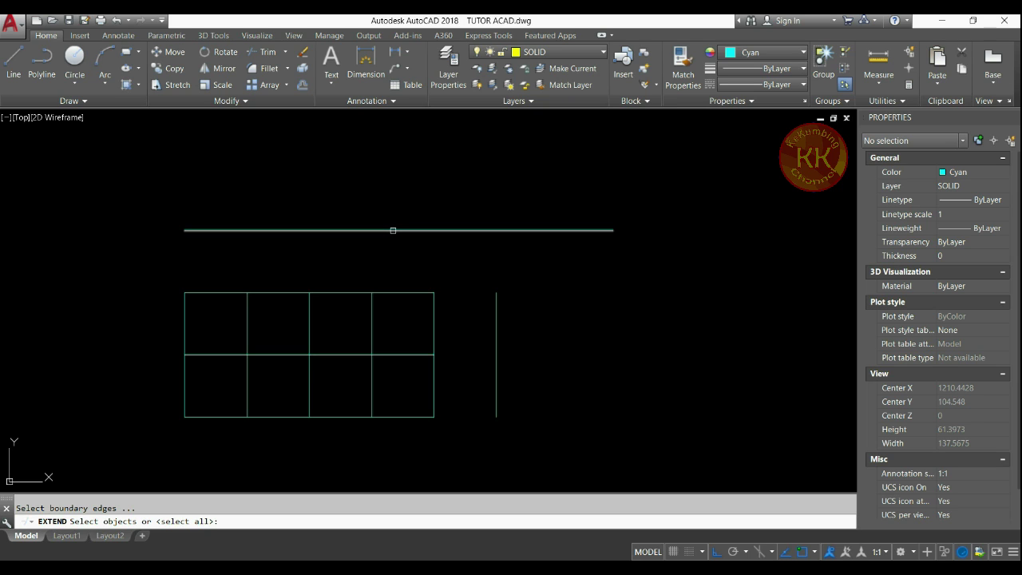
pyautogui.click(393, 230)
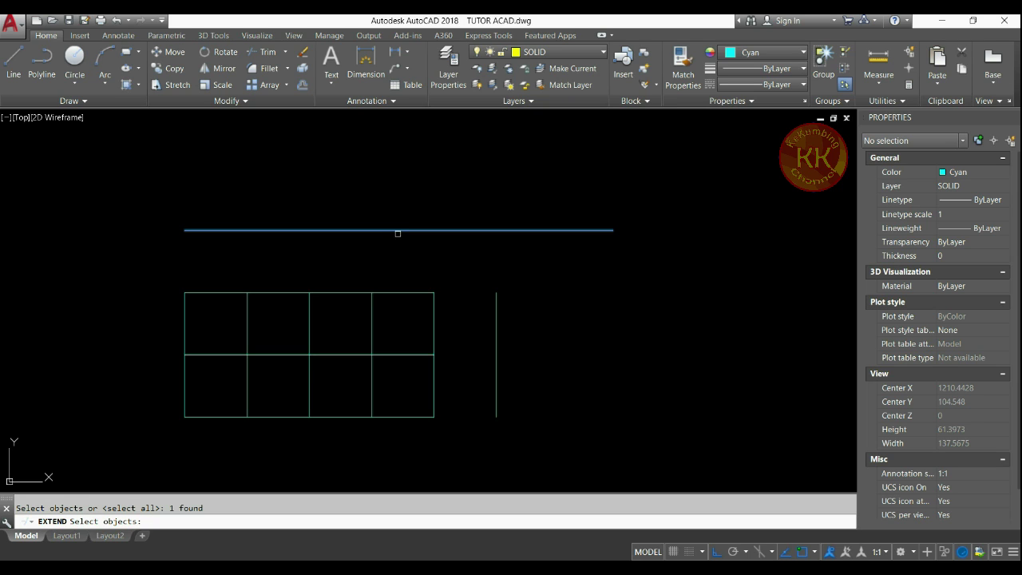
pyautogui.click(498, 306)
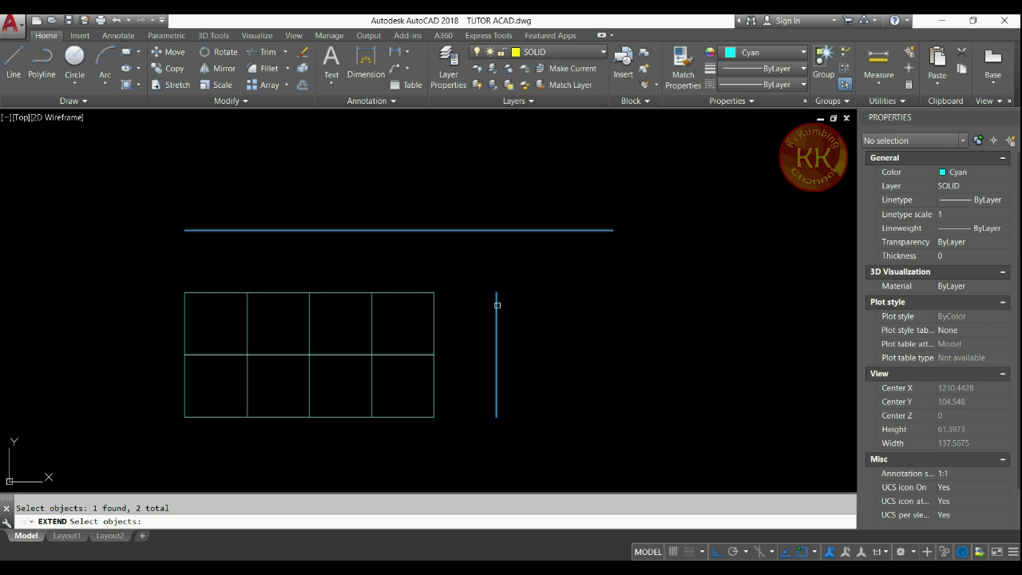
pyautogui.press('Return')
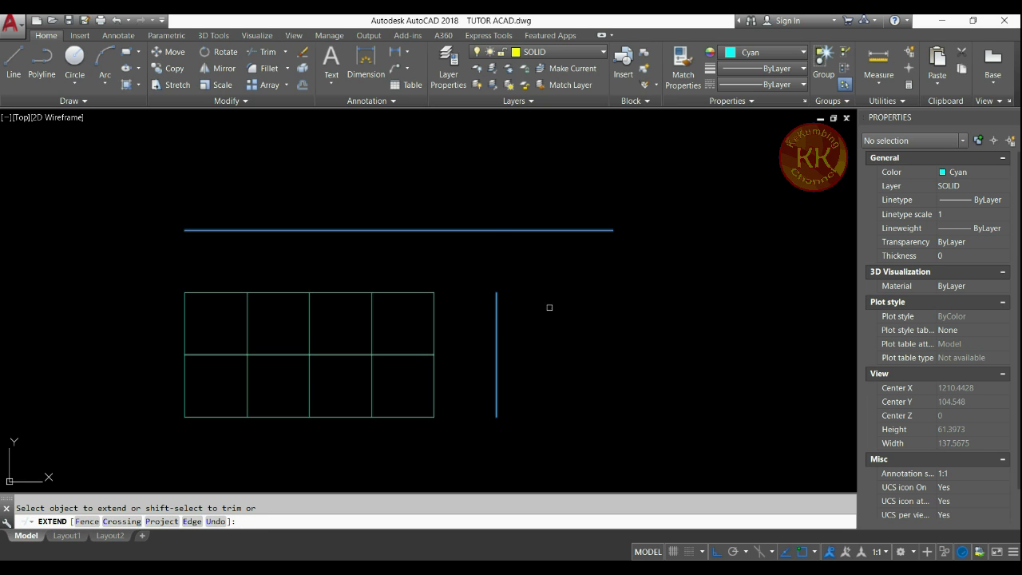
pyautogui.click(498, 301)
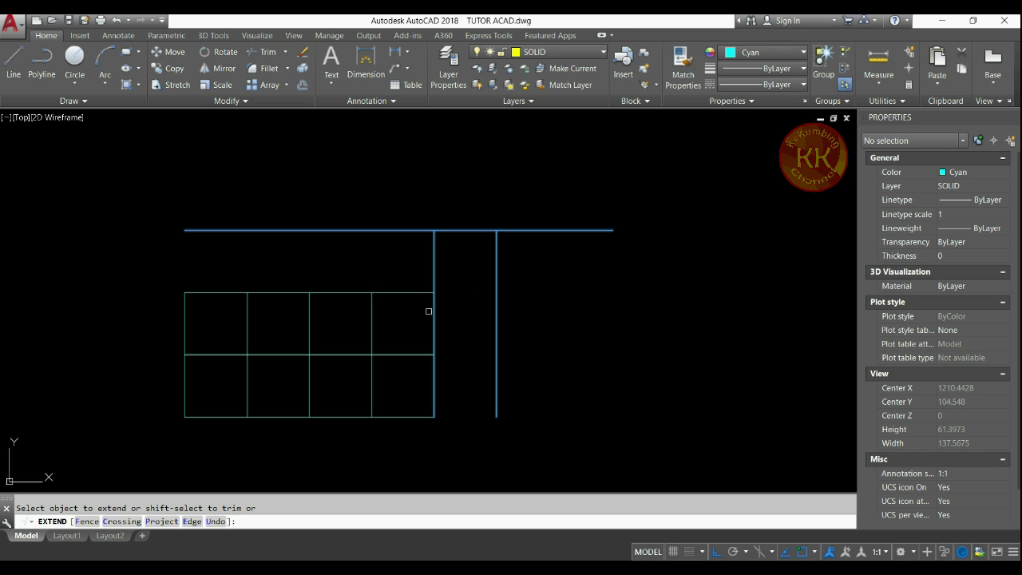
pyautogui.click(400, 316)
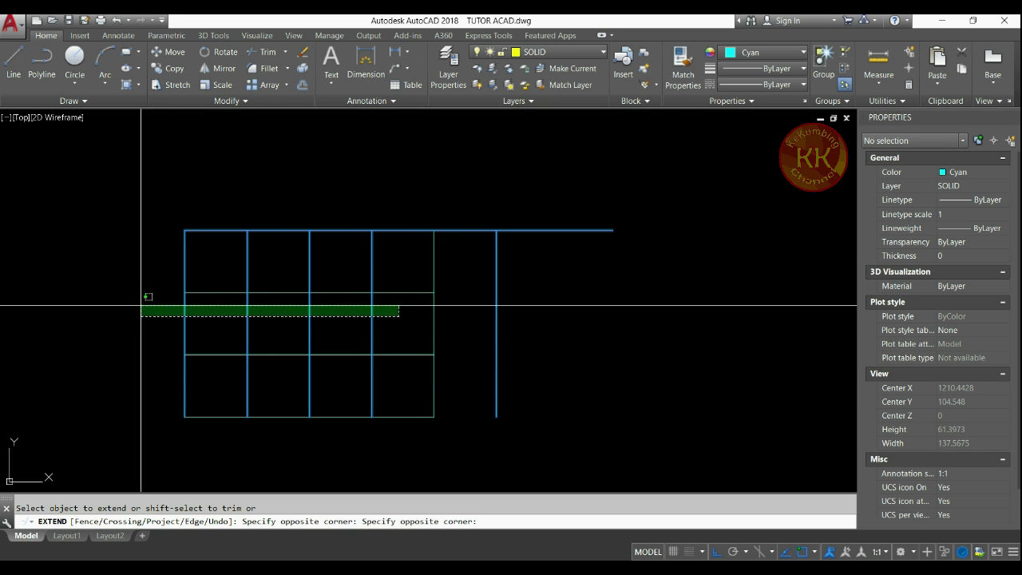
pyautogui.click(145, 294)
# - Extend the three lower horizontal lines to the rightmost vertical line and finish the Extend command
pyautogui.click(416, 275)
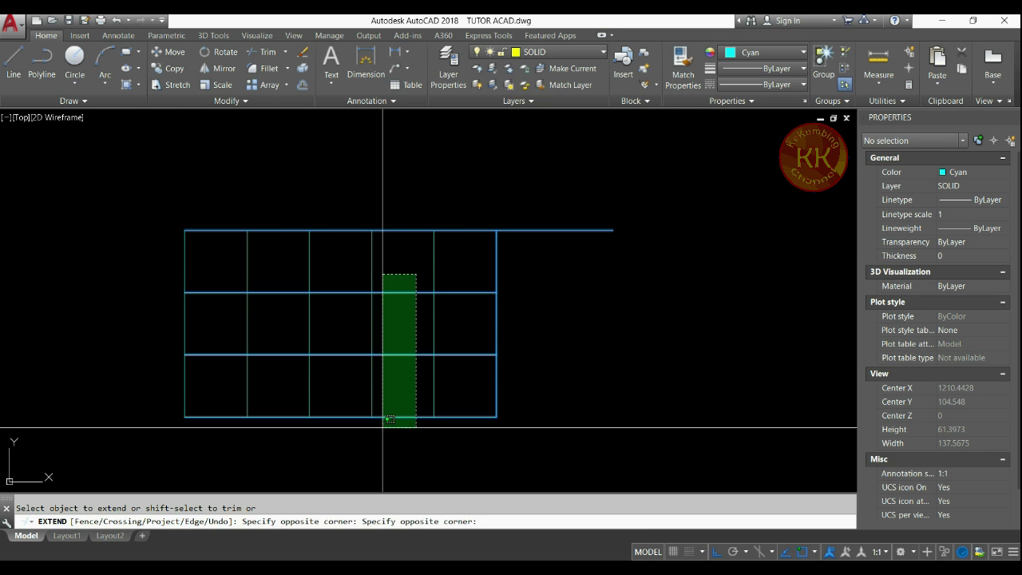
pyautogui.click(396, 423)
pyautogui.press('Return')
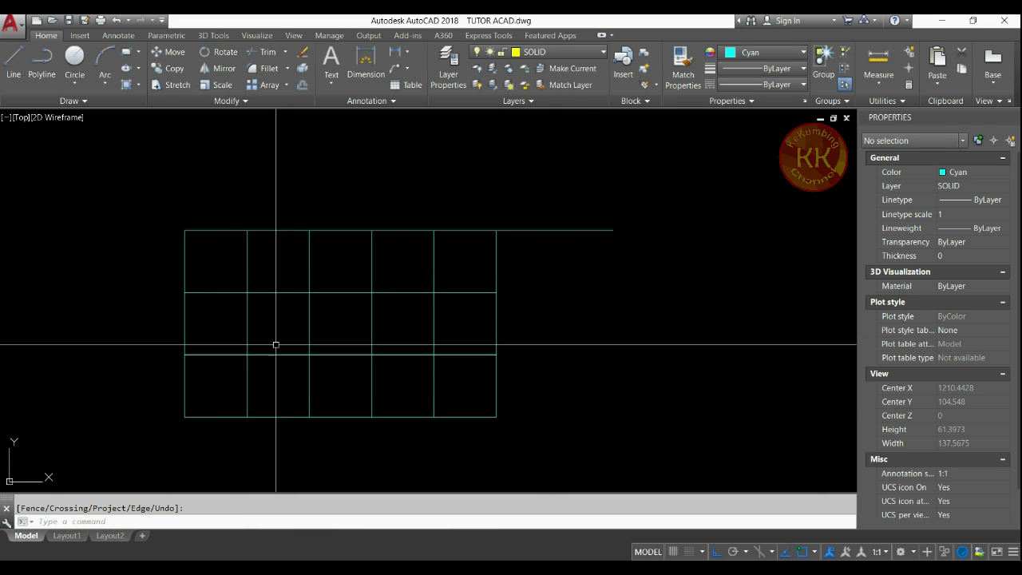
# - Look up the command following Extend in the Word list and return to the extended grid in AutoCAD
pyautogui.hotkey('alt', 'Tab')
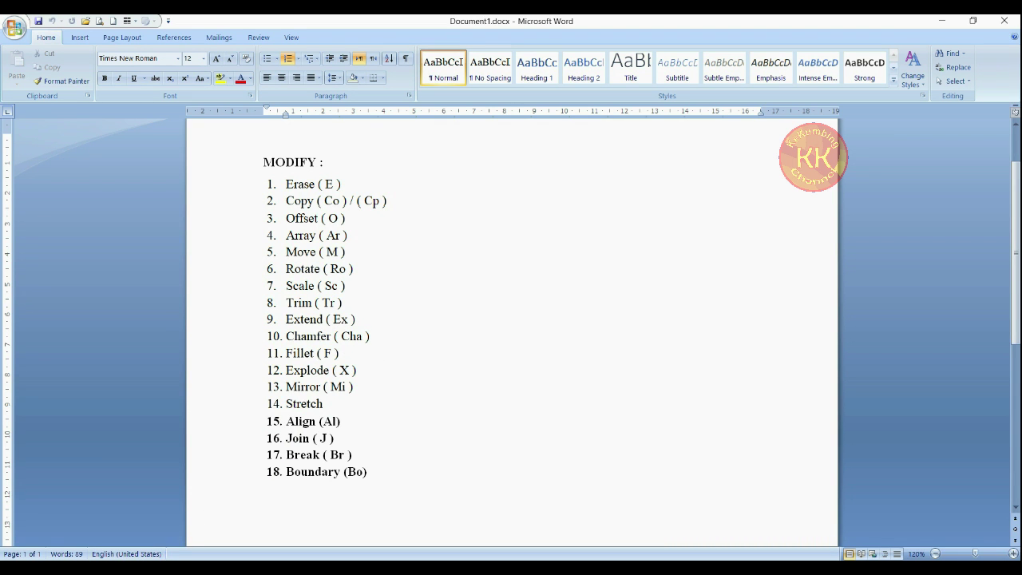
pyautogui.hotkey('alt', 'Tab')
pyautogui.scroll(5, 281, 428)
pyautogui.moveTo(281, 424)
pyautogui.mouseDown(button='middle')
pyautogui.moveTo(509, 439)
pyautogui.moveTo(564, 470)
pyautogui.mouseUp(button='middle')
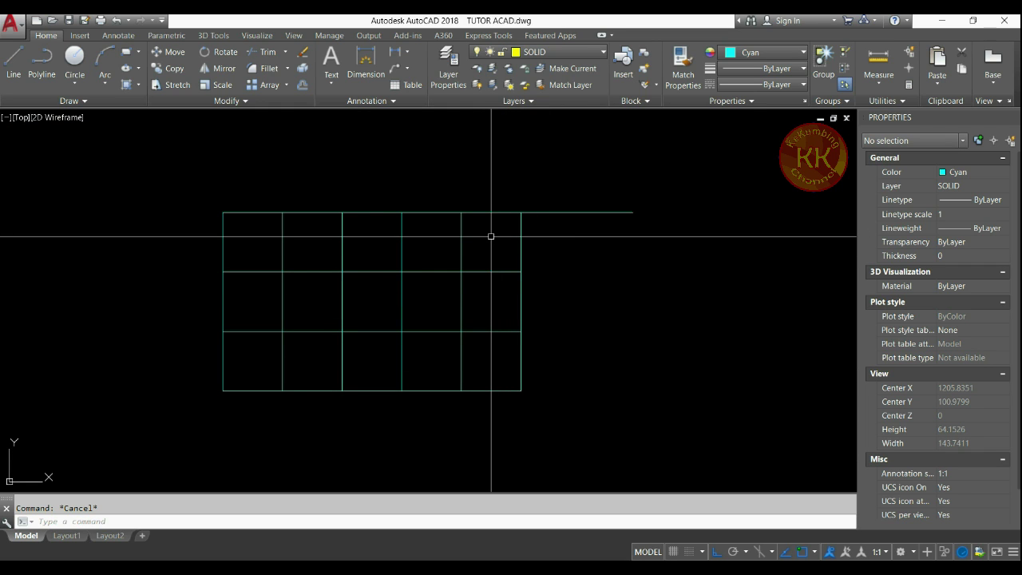
pyautogui.moveTo(491, 236); pyautogui.dragTo(514, 256, button='middle')
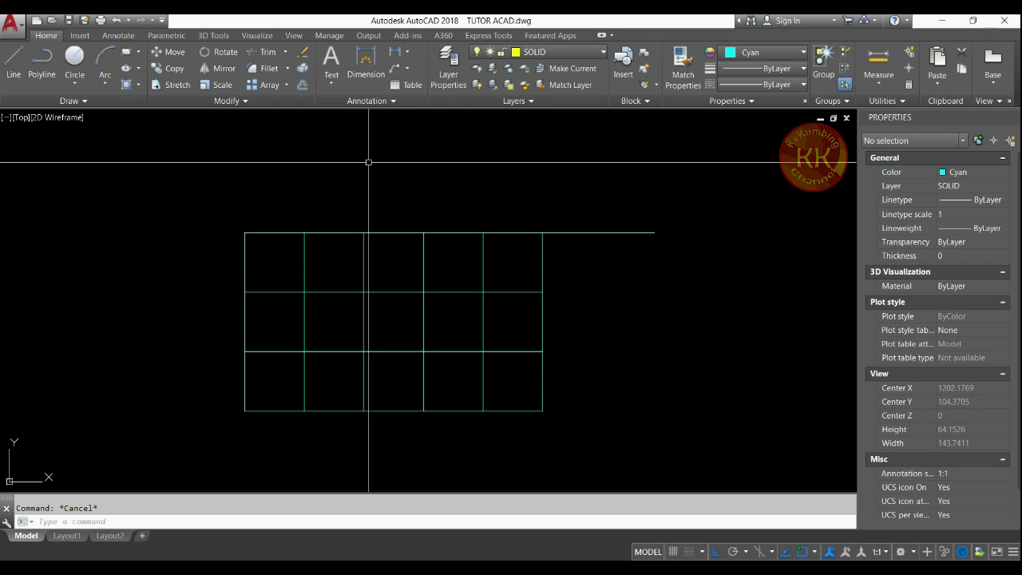
pyautogui.click(287, 68)
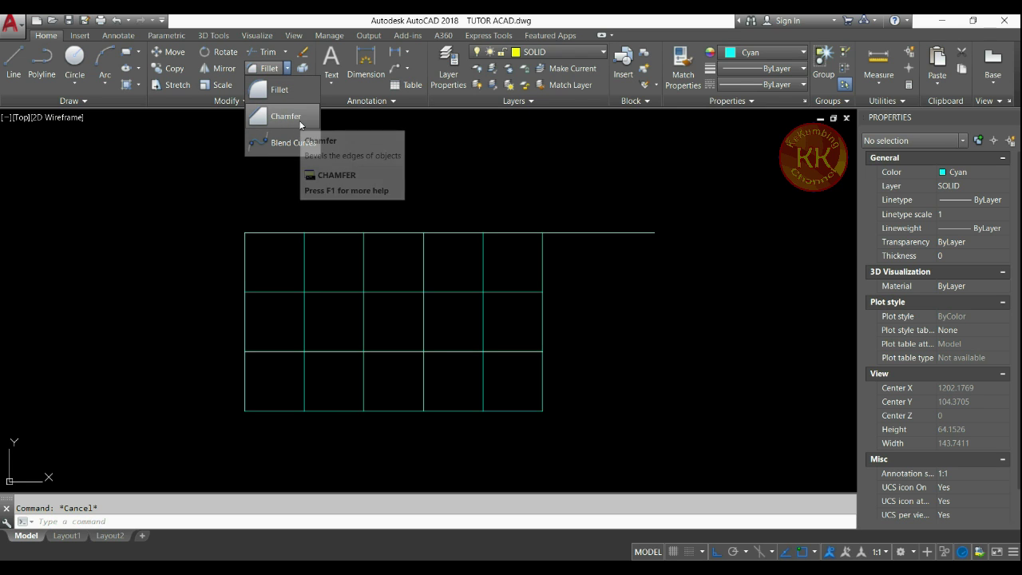
pyautogui.press('Escape')
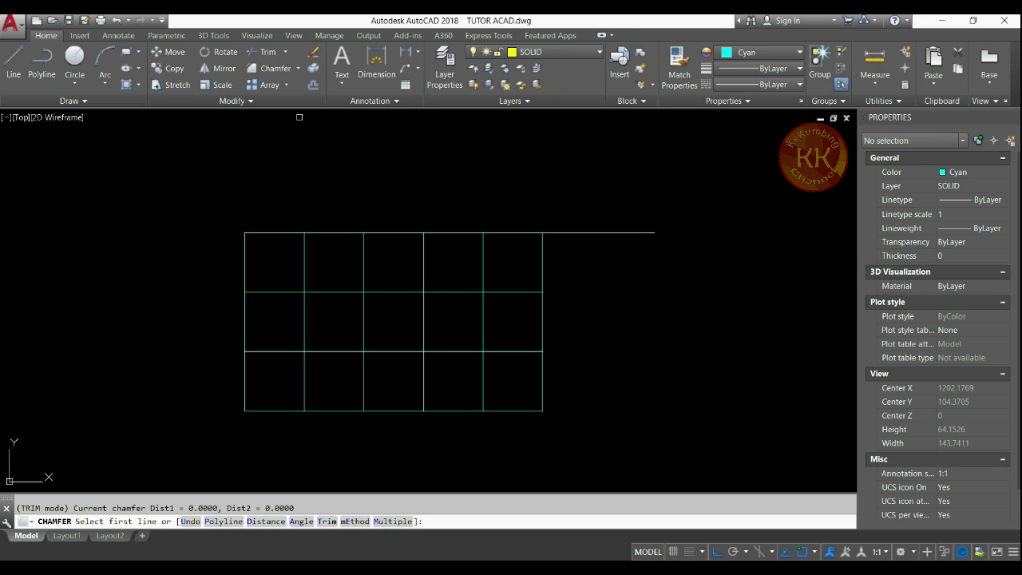
pyautogui.press('Escape')
pyautogui.write('CH')
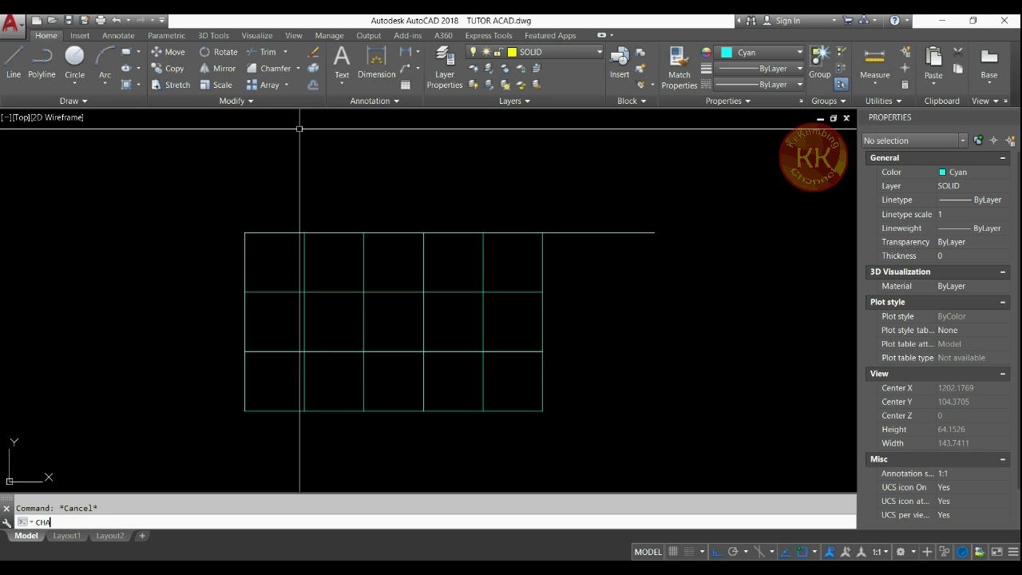
pyautogui.write('A')
pyautogui.press('Return')
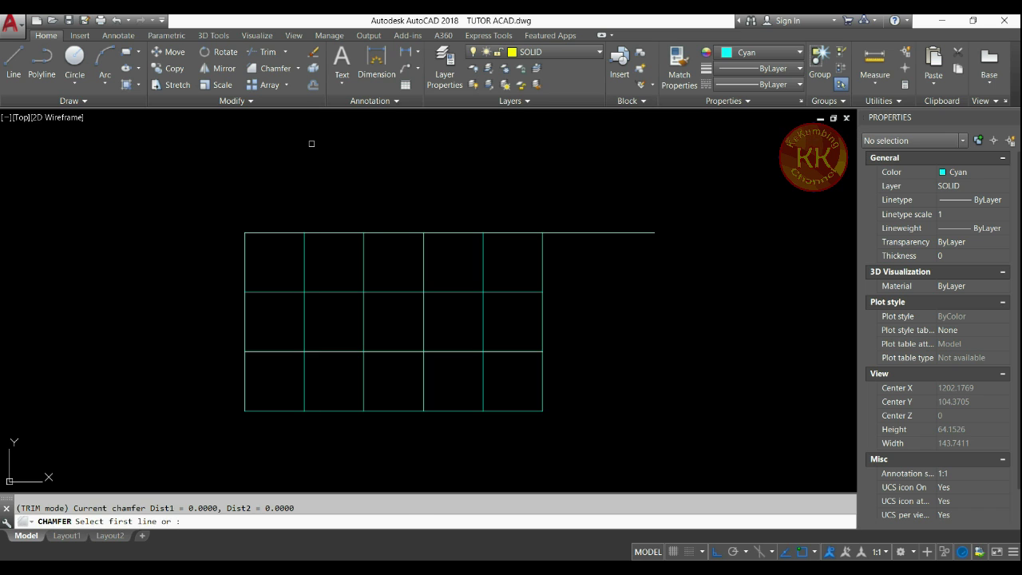
pyautogui.press('Escape')
pyautogui.write('CH')
pyautogui.press('Return')
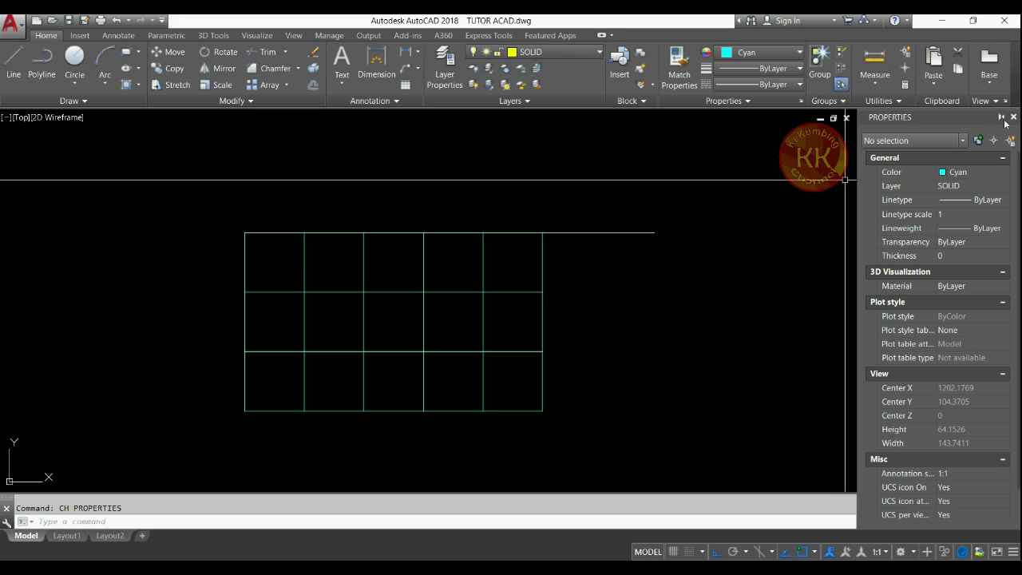
pyautogui.click(1013, 118)
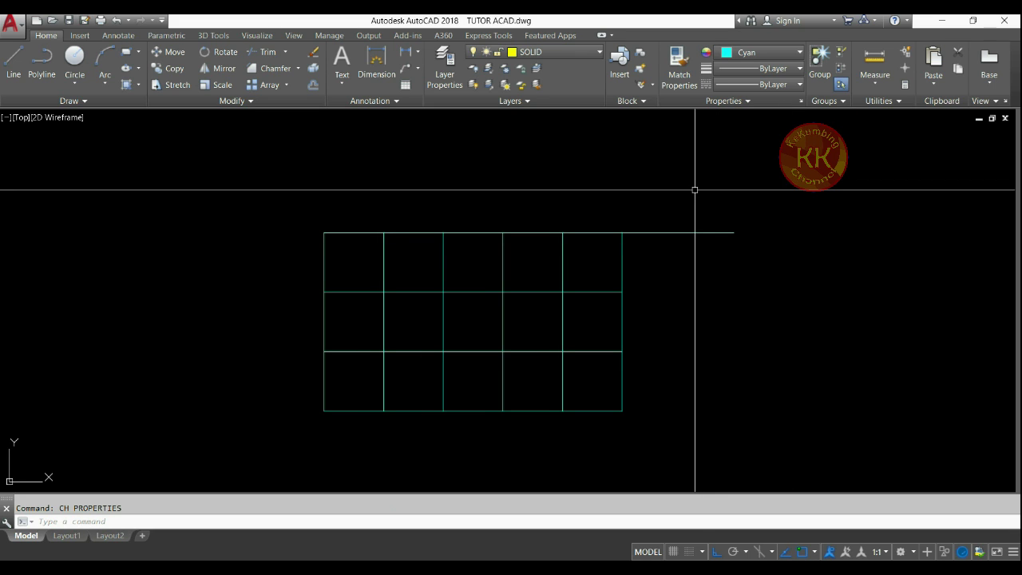
pyautogui.write('ch')
pyautogui.press('Return')
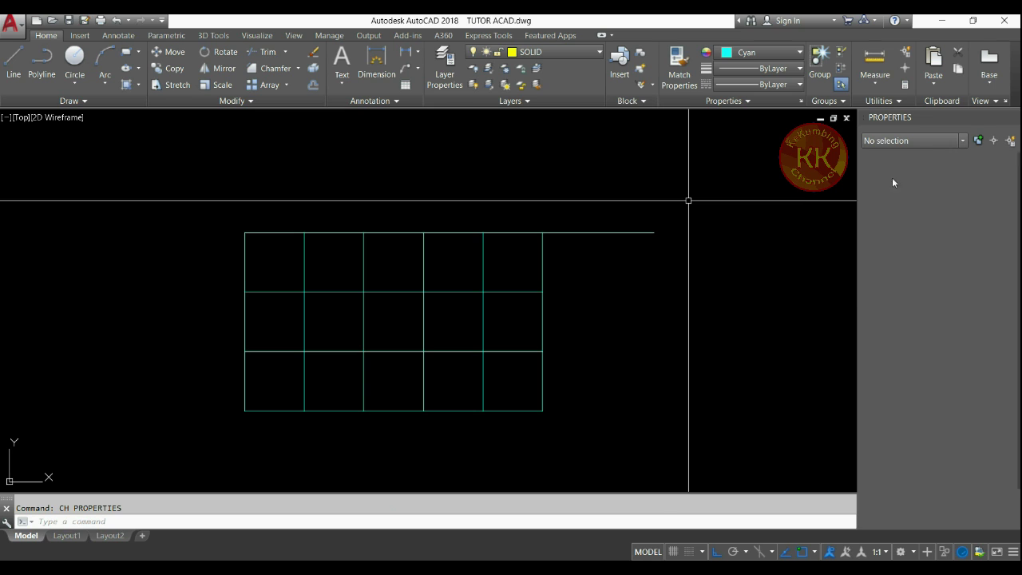
pyautogui.press('Escape')
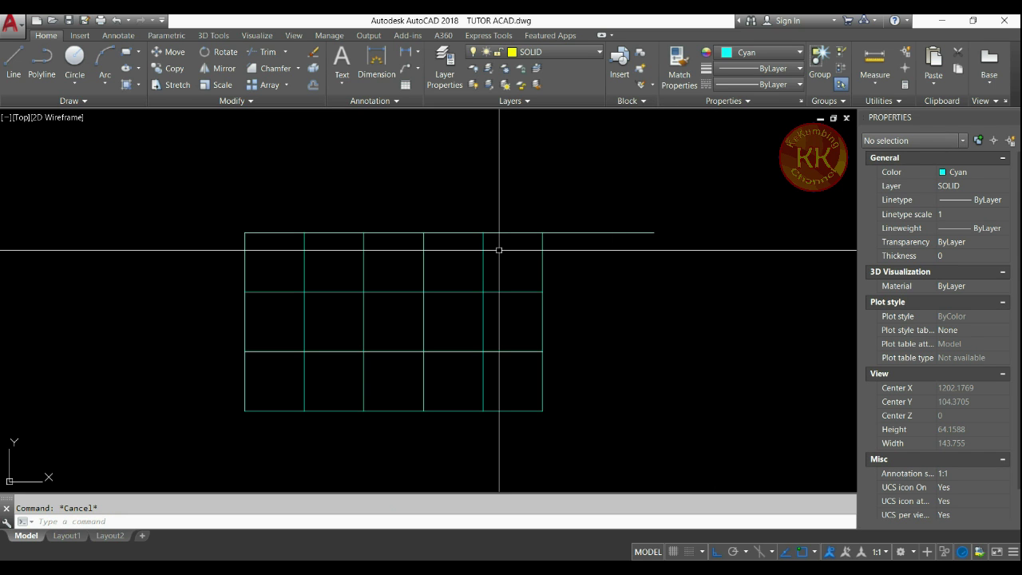
# - Chamfer the grid's upper-left corner with a first distance of 2 on the left vertical line and a second distance of 3 on the top line
pyautogui.write('cha')
pyautogui.press('Return')
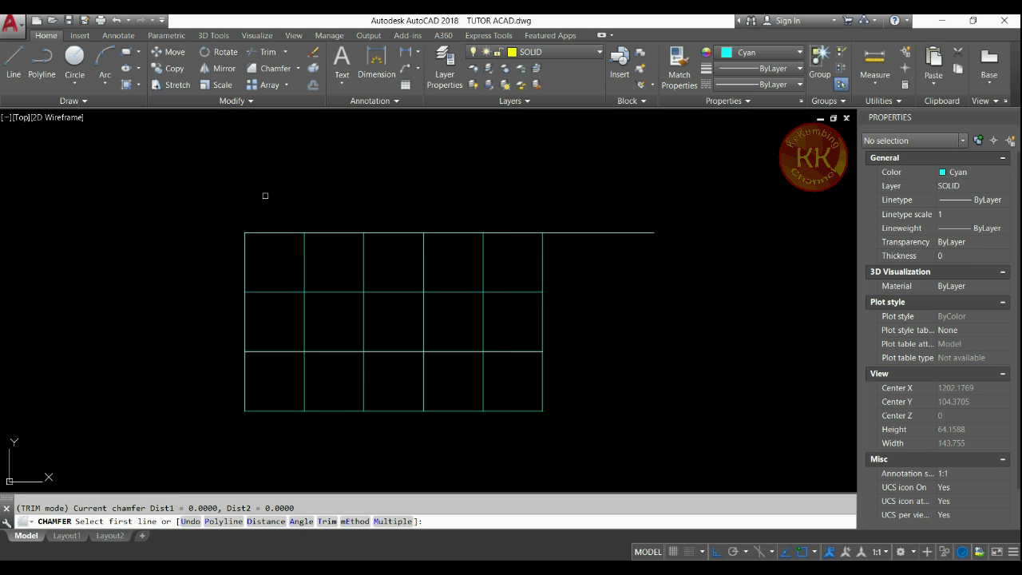
pyautogui.press('Return')
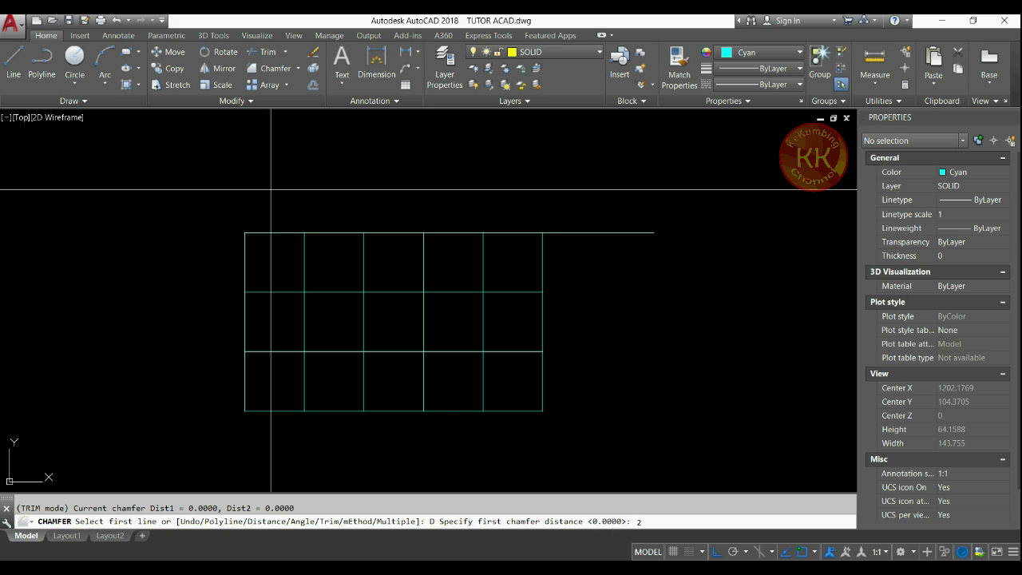
pyautogui.press('Return')
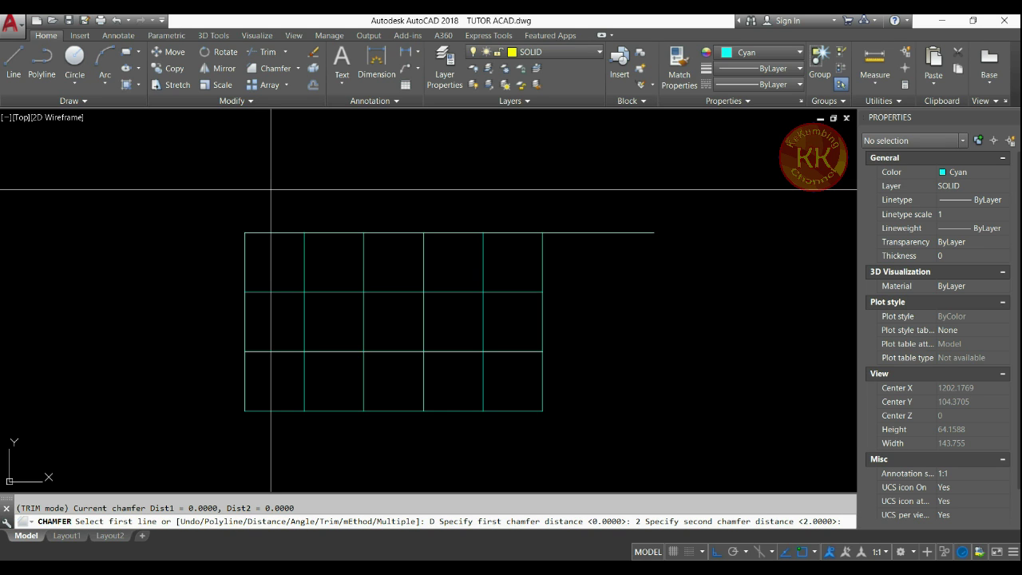
pyautogui.write('3')
pyautogui.press('Return')
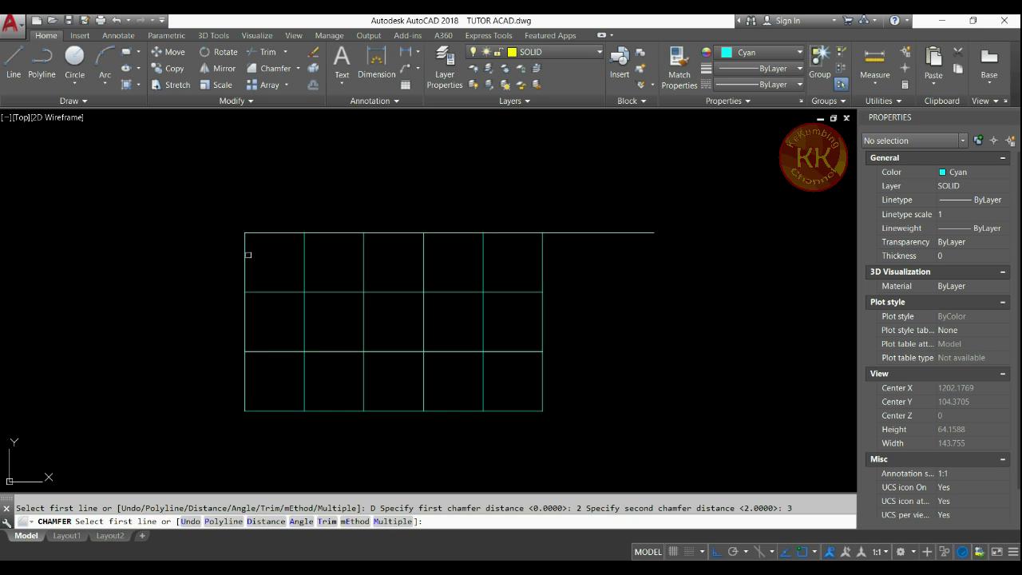
pyautogui.click(245, 253)
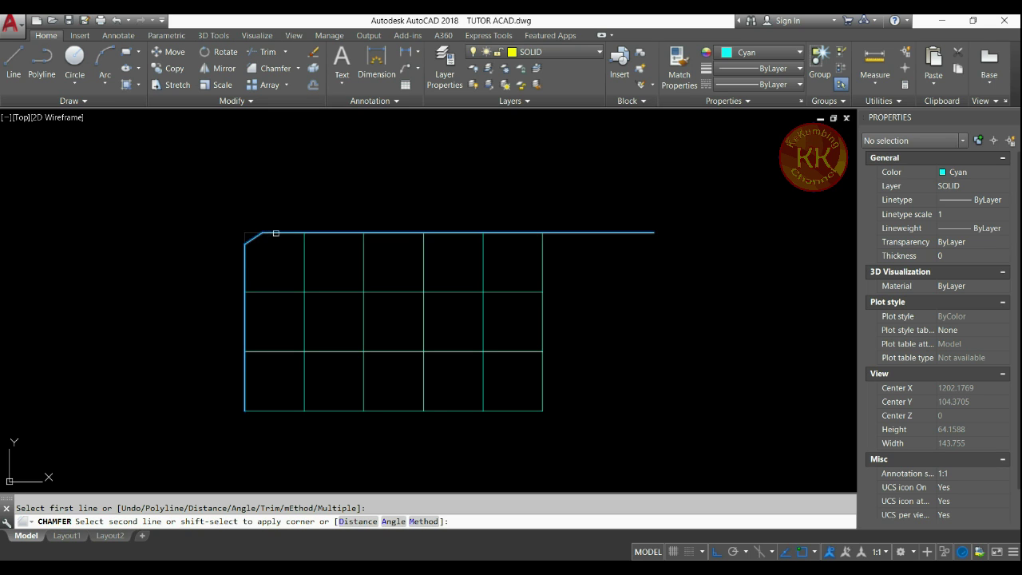
pyautogui.click(281, 231)
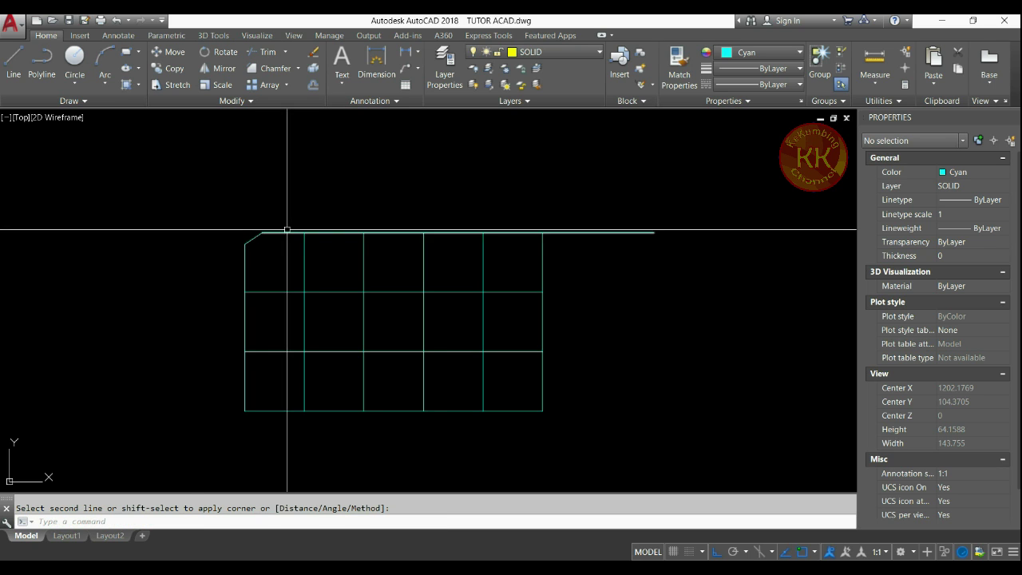
# - Add vertical and horizontal linear dimensions to the upper-left chamfer, placing them outside the grid to its left and above it
pyautogui.click(406, 55)
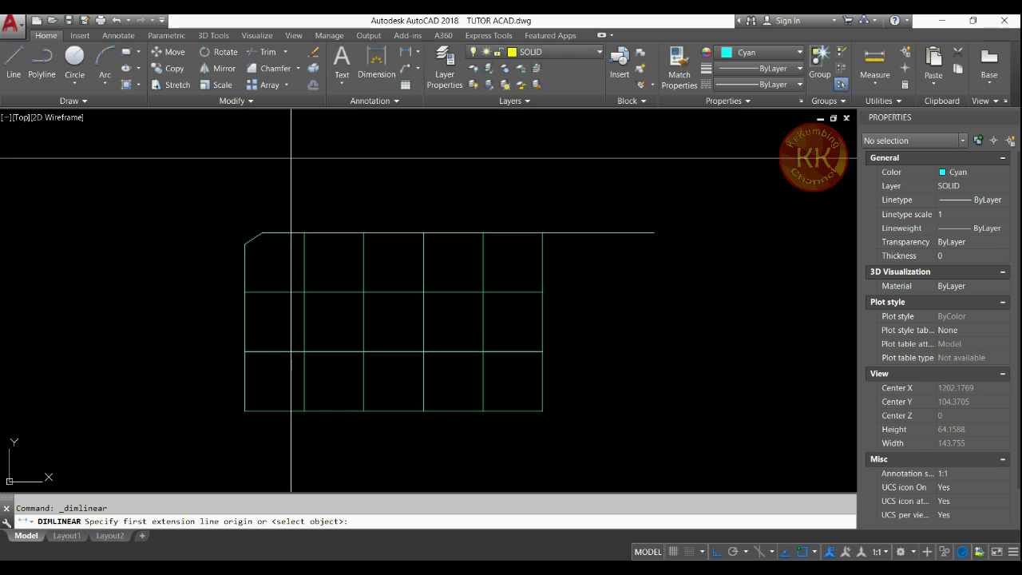
pyautogui.click(246, 243)
pyautogui.click(263, 232)
pyautogui.click(185, 247)
pyautogui.press('Return')
pyautogui.click(246, 244)
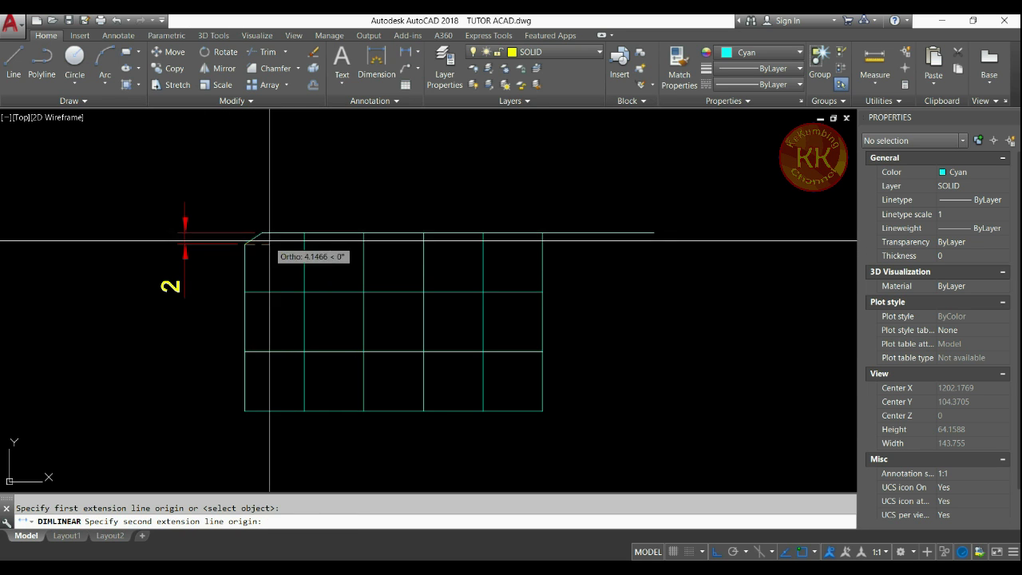
pyautogui.click(263, 233)
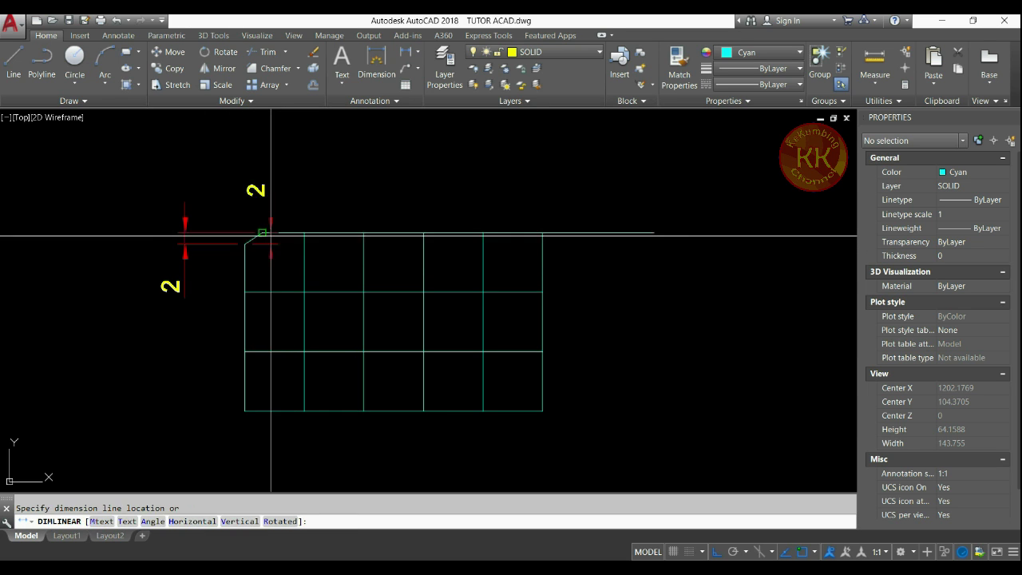
pyautogui.click(250, 174)
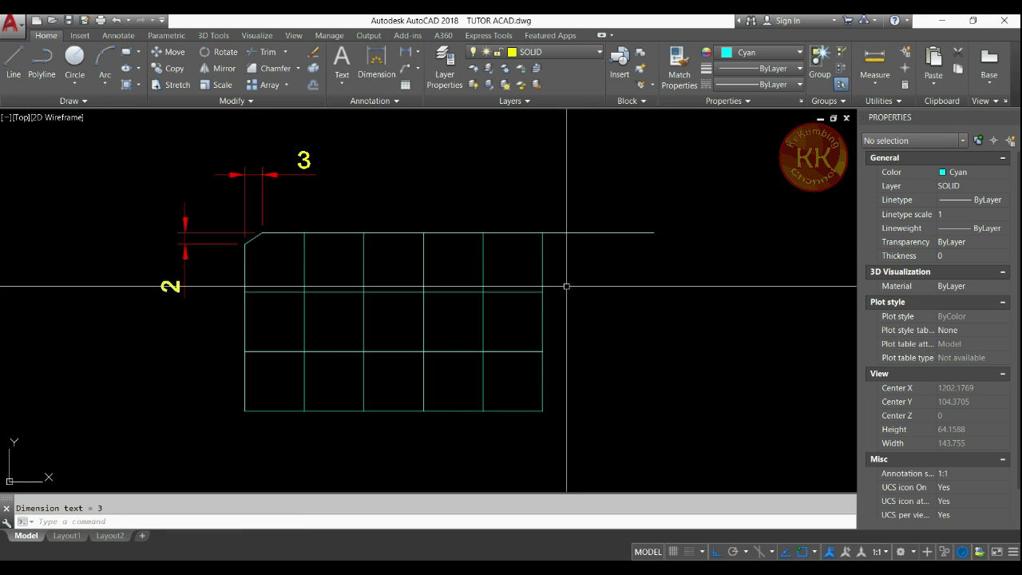
# - Chamfer the grid's upper-right corner between the top line and the rightmost vertical line with both distances set to 2
pyautogui.write('CH')
pyautogui.press('Escape')
pyautogui.write('CHA')
pyautogui.press('Return')
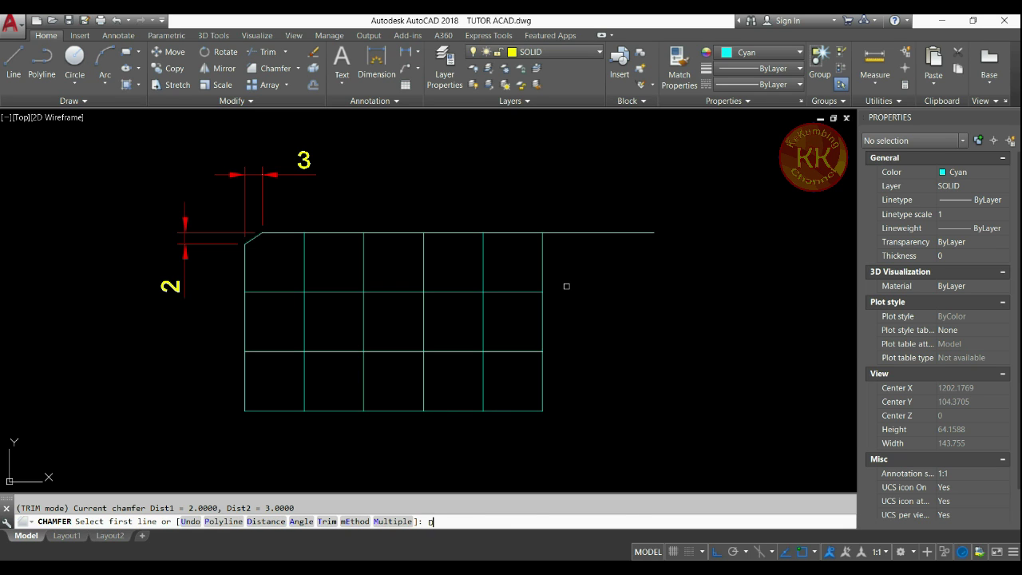
pyautogui.press('Return')
pyautogui.write('2')
pyautogui.press('Return')
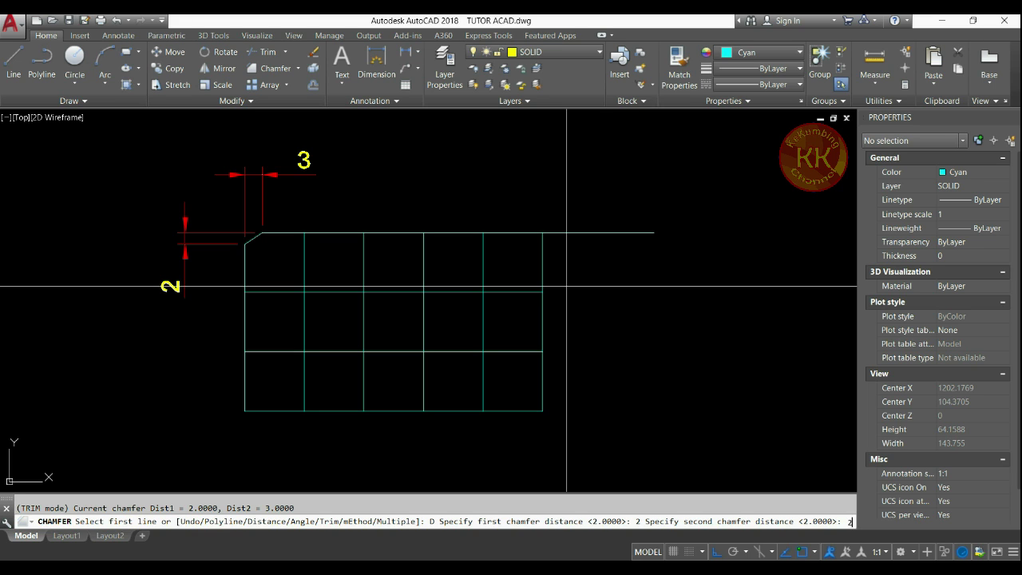
pyautogui.write('2')
pyautogui.press('Return')
pyautogui.click(502, 231)
pyautogui.click(542, 263)
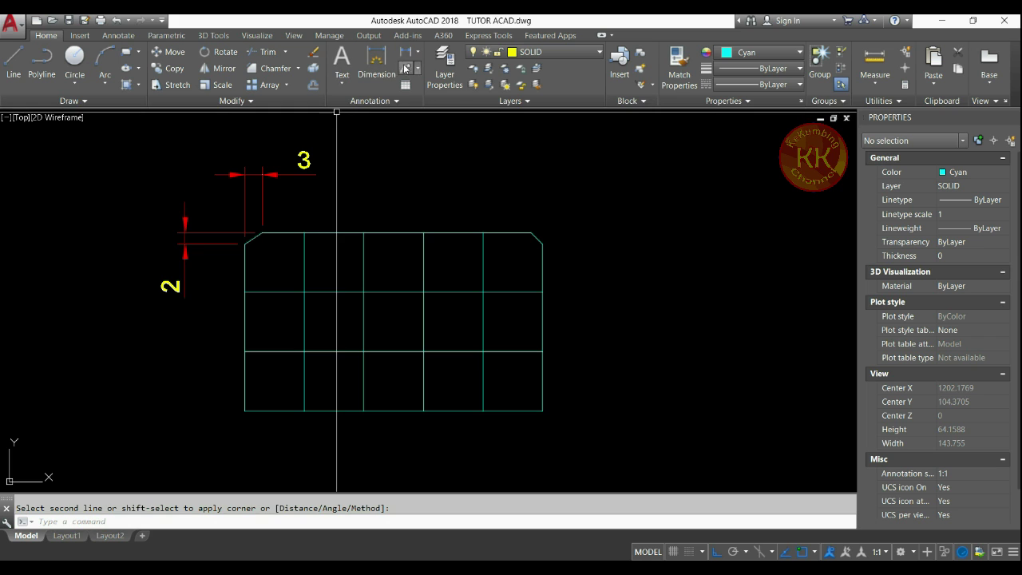
# - Add horizontal and vertical linear dimensions to the upper-right chamfer, placing them above the grid and to its right
pyautogui.click(376, 62)
pyautogui.click(540, 247)
pyautogui.click(532, 233)
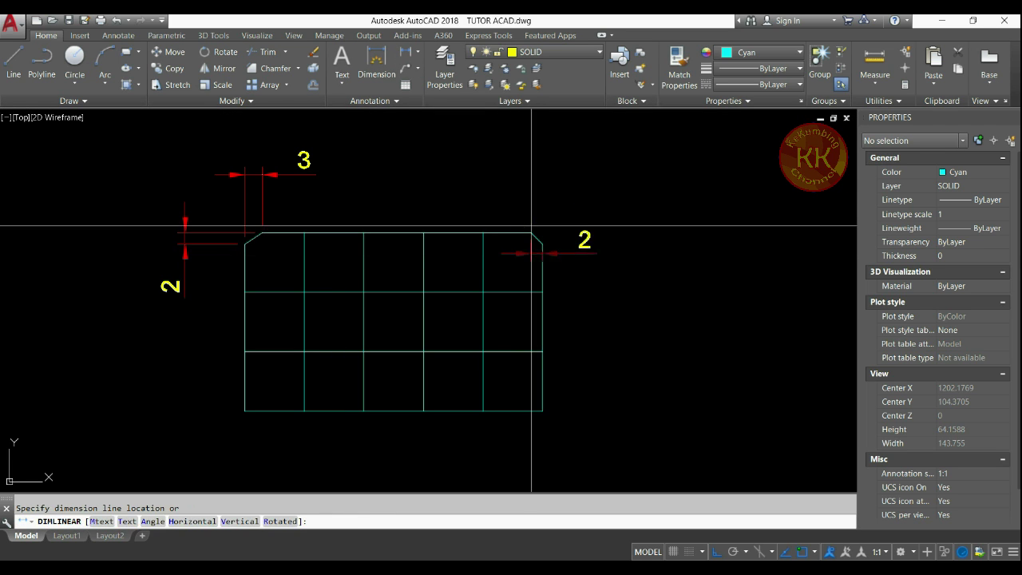
pyautogui.click(523, 180)
pyautogui.press('Return')
pyautogui.click(531, 233)
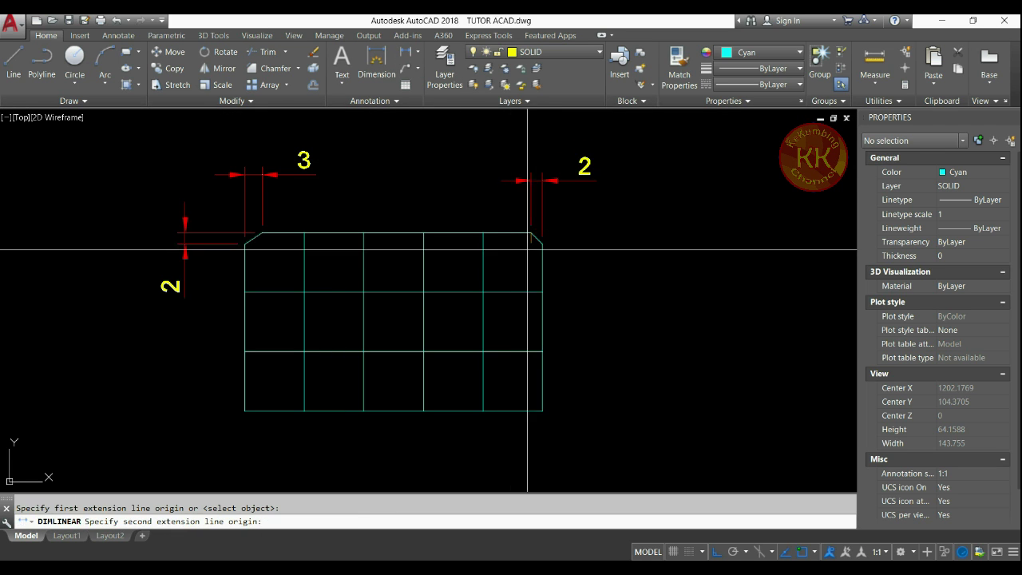
pyautogui.click(543, 244)
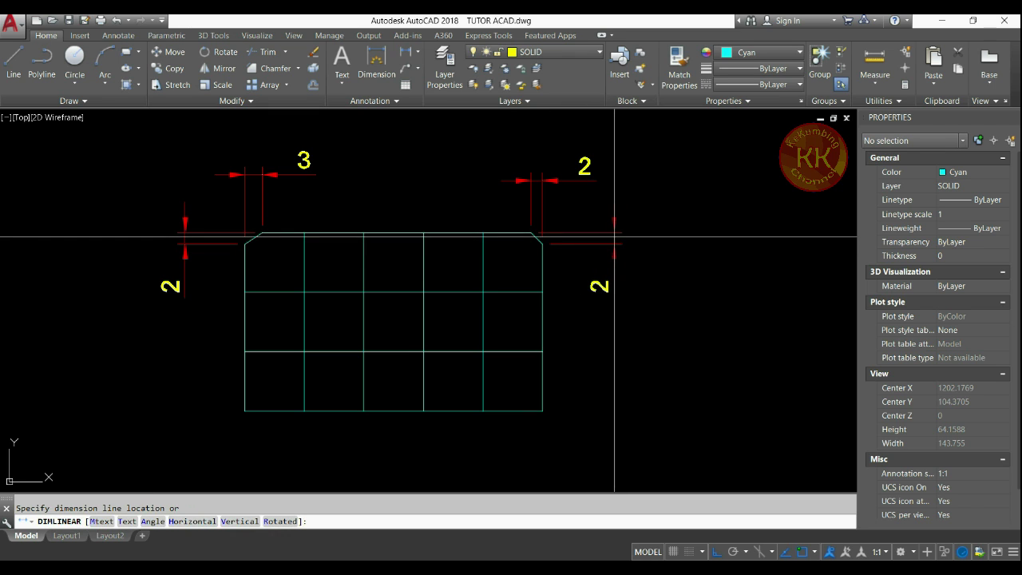
pyautogui.click(613, 237)
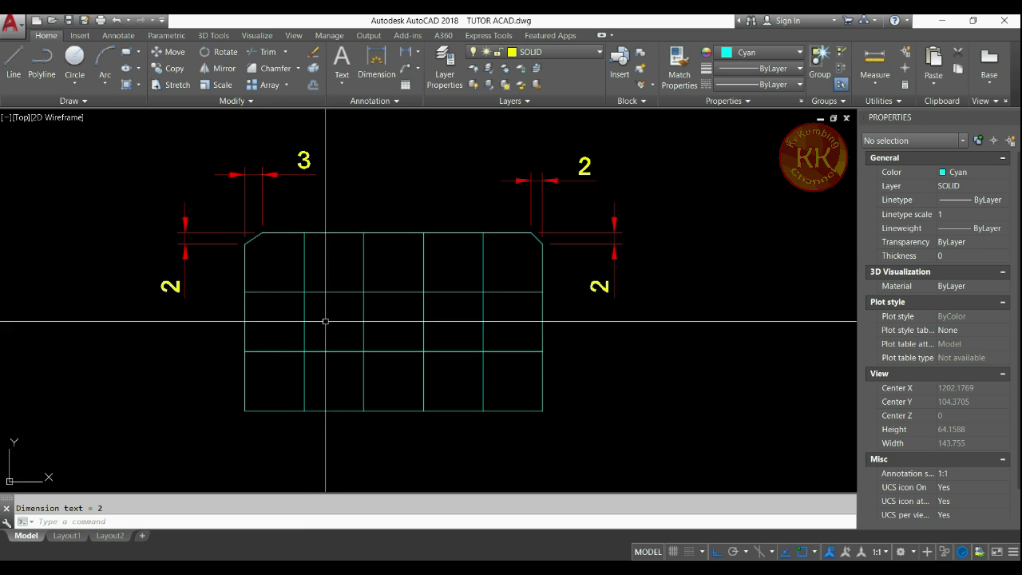
# - Look up the command following Chamfer in the Word list and return to the chamfered grid in AutoCAD
pyautogui.hotkey('alt', 'Tab')
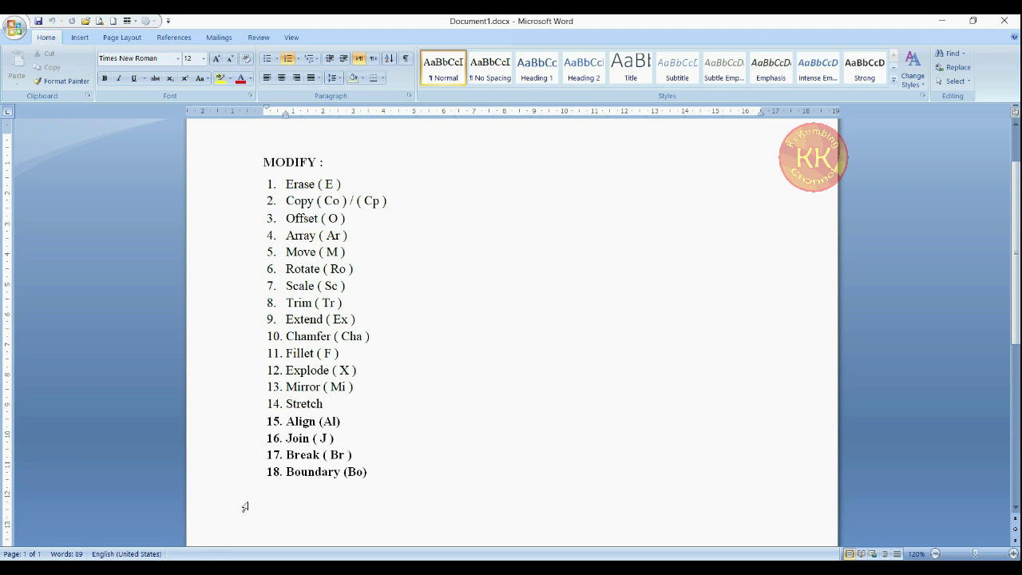
pyautogui.hotkey('alt', 'Tab')
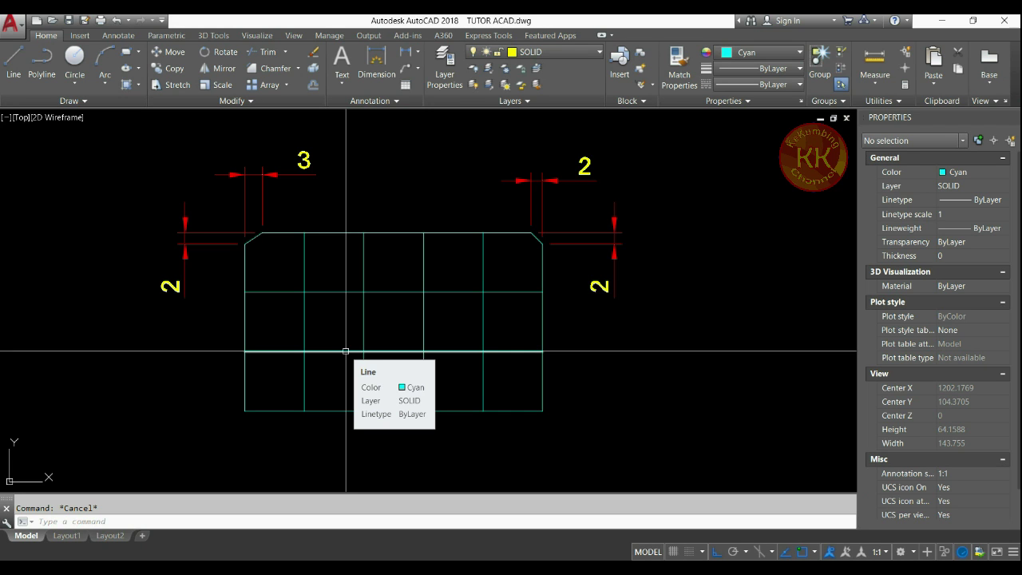
pyautogui.scroll(2, 267, 395)
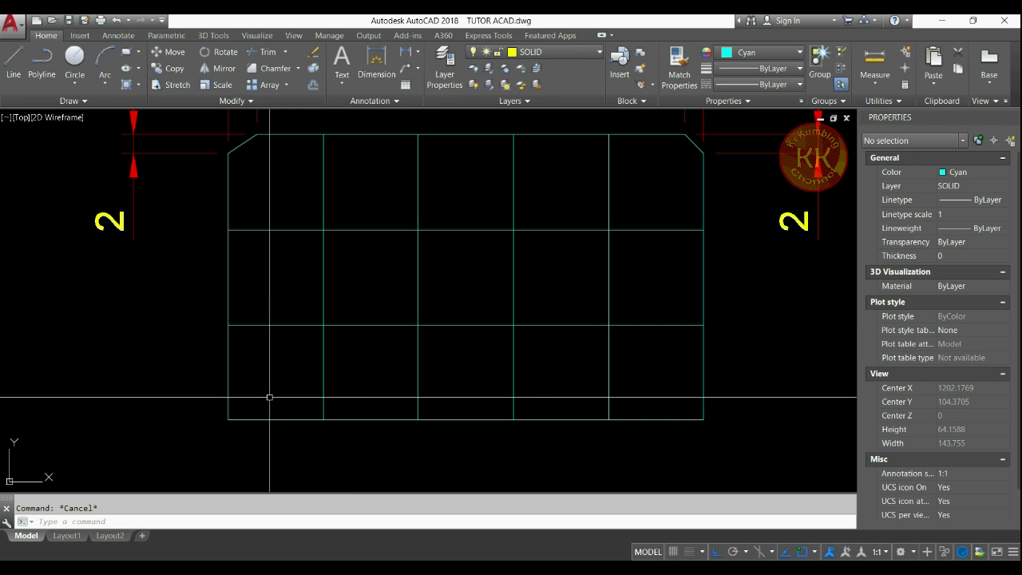
pyautogui.scroll(-2, 276, 387)
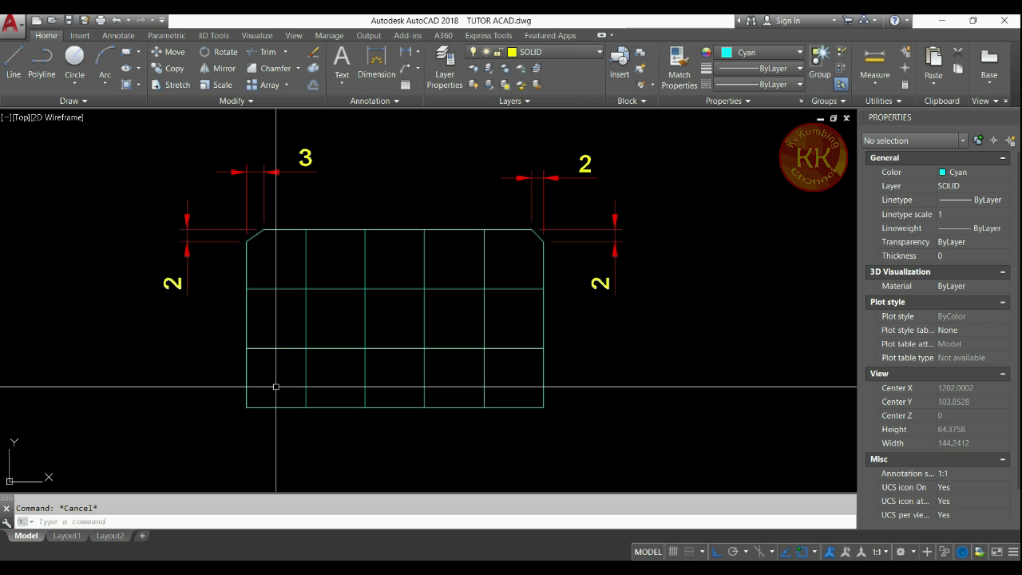
pyautogui.scroll(-1, 276, 386)
pyautogui.scroll(2, 275, 386)
# - Draw a rectangle in the empty space below the chamfered grid, slightly wider than the grid, and finish the Rectangle command
pyautogui.moveTo(278, 381)
pyautogui.mouseDown(button='middle')
pyautogui.moveTo(309, 255)
pyautogui.moveTo(325, 260)
pyautogui.mouseUp(button='middle')
pyautogui.write('REC')
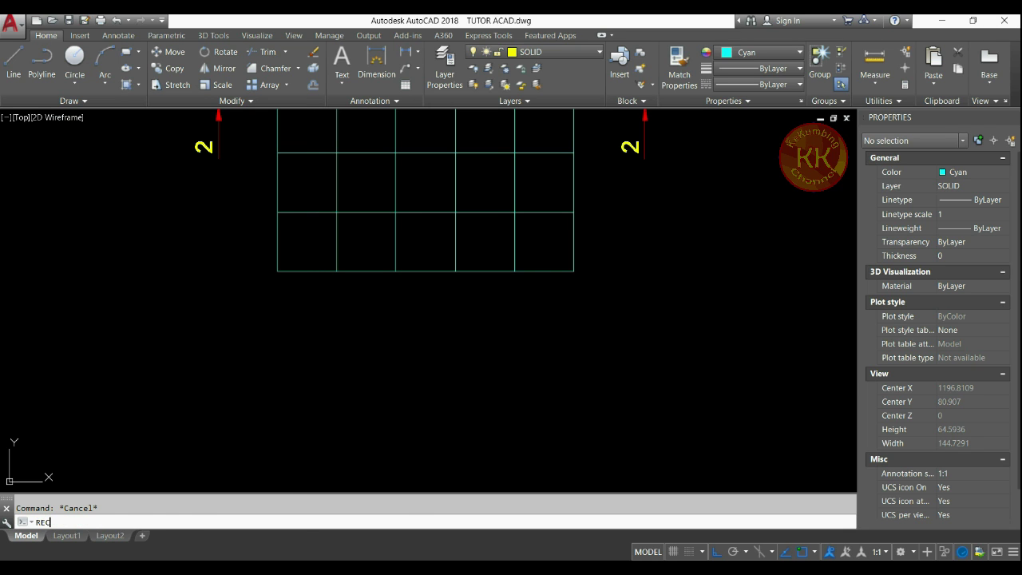
pyautogui.press('Return')
pyautogui.scroll(-2, 306, 318)
pyautogui.moveTo(305, 318); pyautogui.dragTo(317, 271, button='middle')
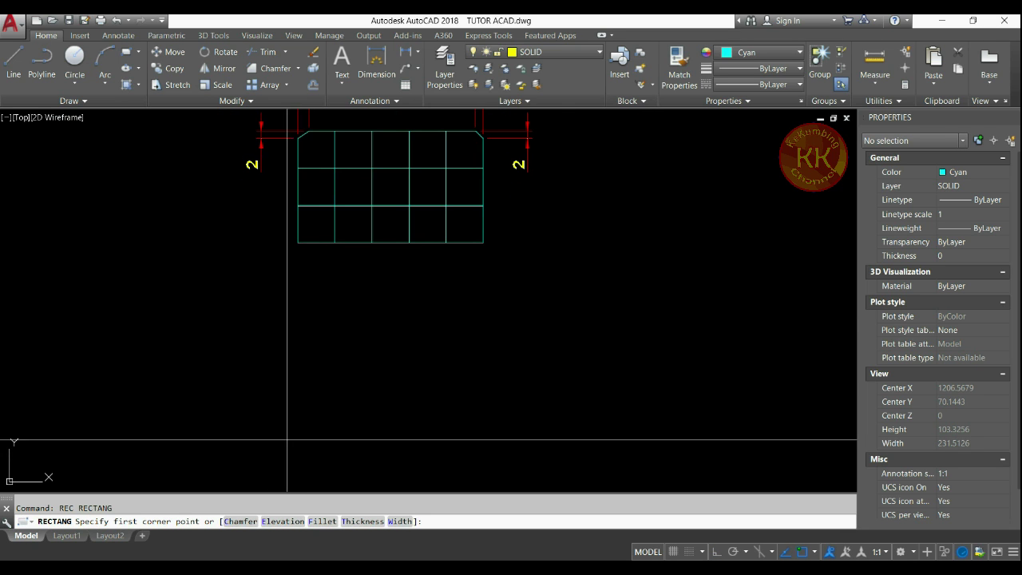
pyautogui.click(287, 435)
pyautogui.click(485, 281)
pyautogui.press('Return')
pyautogui.press('Escape')
pyautogui.scroll(2, 429, 298)
pyautogui.moveTo(404, 299)
pyautogui.mouseDown(button='middle')
pyautogui.moveTo(475, 210)
pyautogui.moveTo(471, 231)
pyautogui.mouseUp(button='middle')
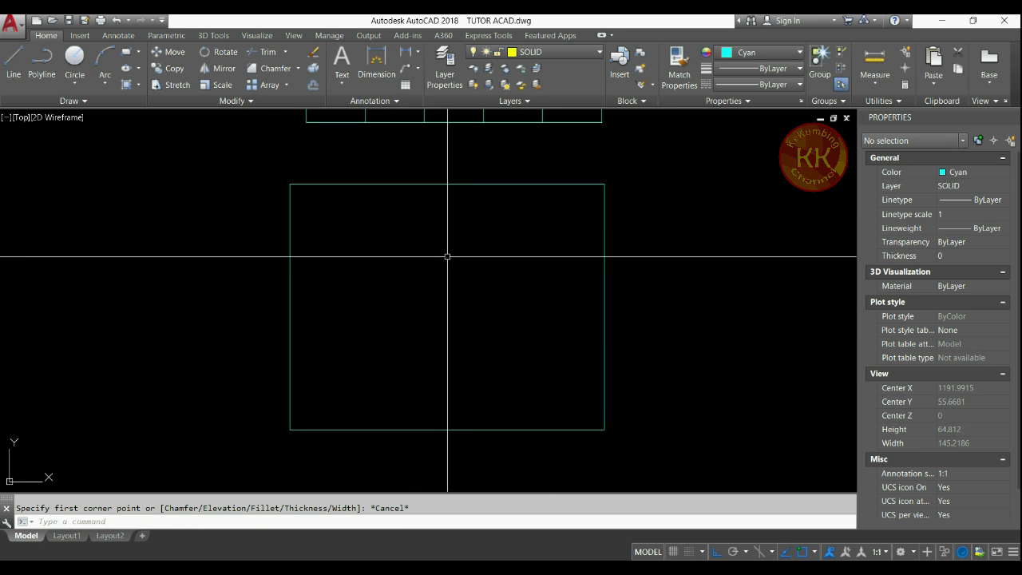
pyautogui.click(298, 70)
pyautogui.click(297, 91)
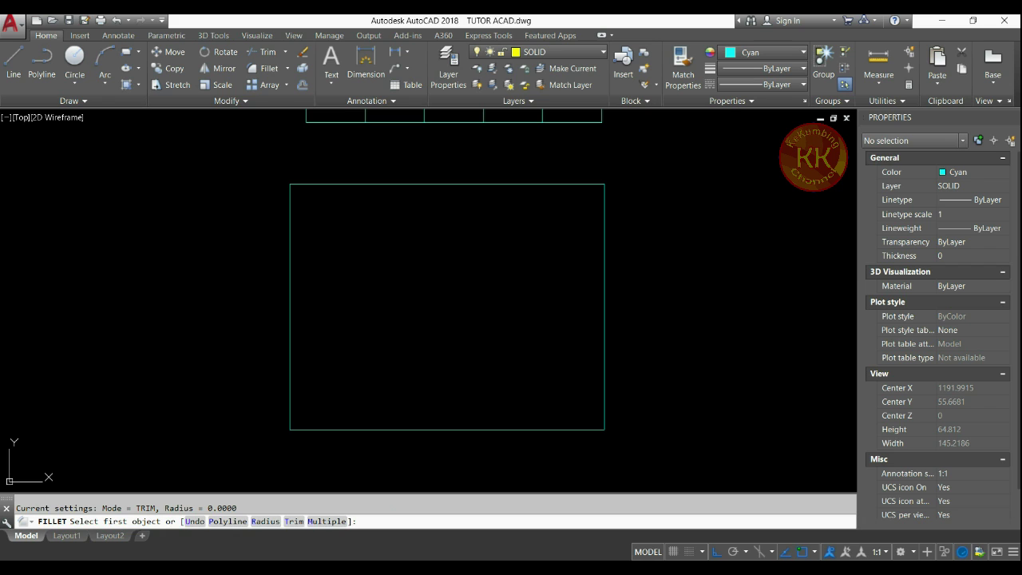
pyautogui.press('Escape')
pyautogui.click(372, 261)
pyautogui.press('Escape')
pyautogui.press('Escape')
# - Fillet the rectangle's upper-left corner between its top and left edges with a radius of 5
pyautogui.write('F')
pyautogui.press('Return')
pyautogui.write('R')
pyautogui.press('Return')
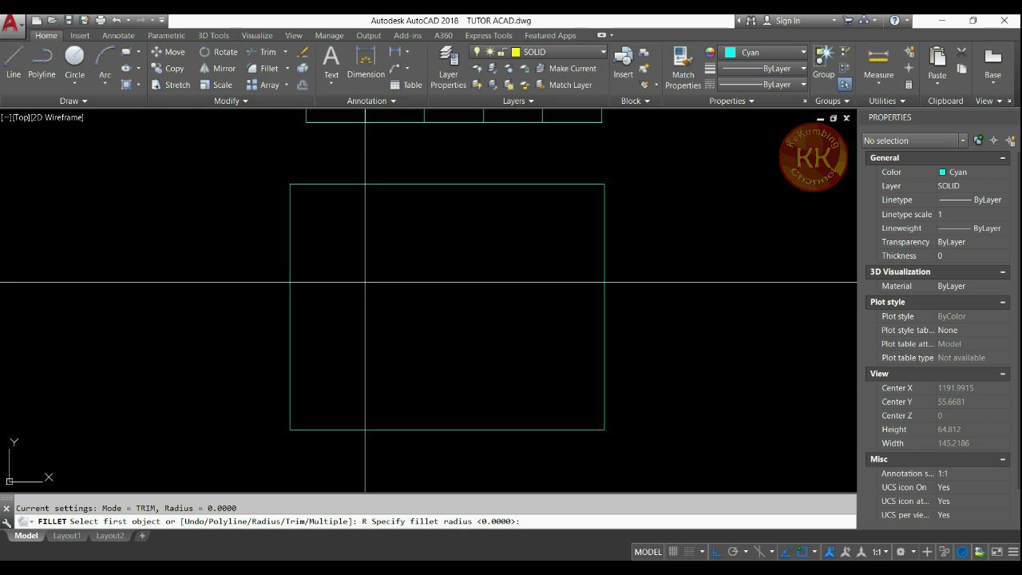
pyautogui.write('5')
pyautogui.press('Return')
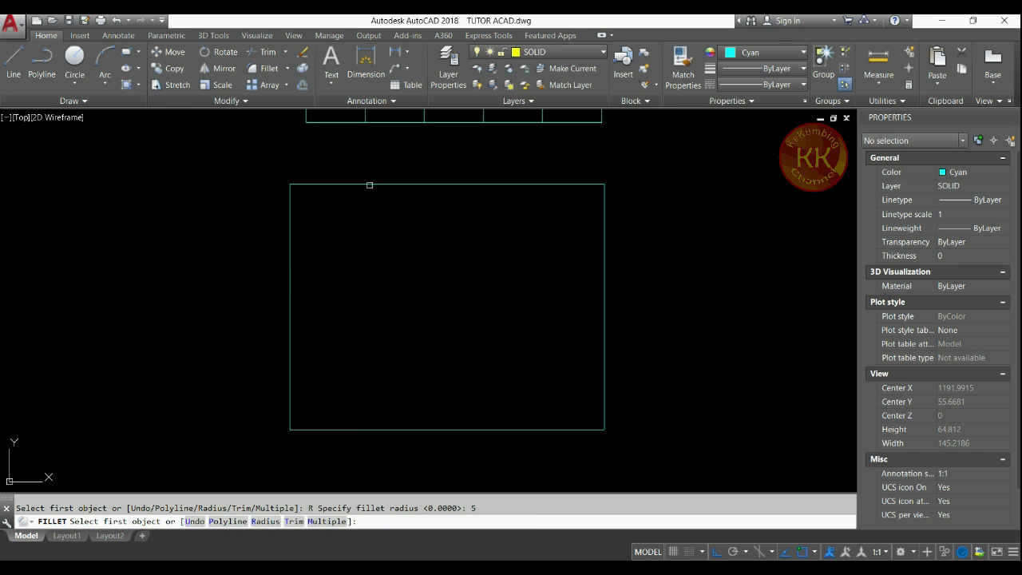
pyautogui.click(370, 184)
pyautogui.click(288, 234)
# - Add a radius dimension to the rectangle's filleted upper-left corner, placing its text inside the rectangle
pyautogui.scroll(-2, 504, 201)
pyautogui.scroll(3, 503, 201)
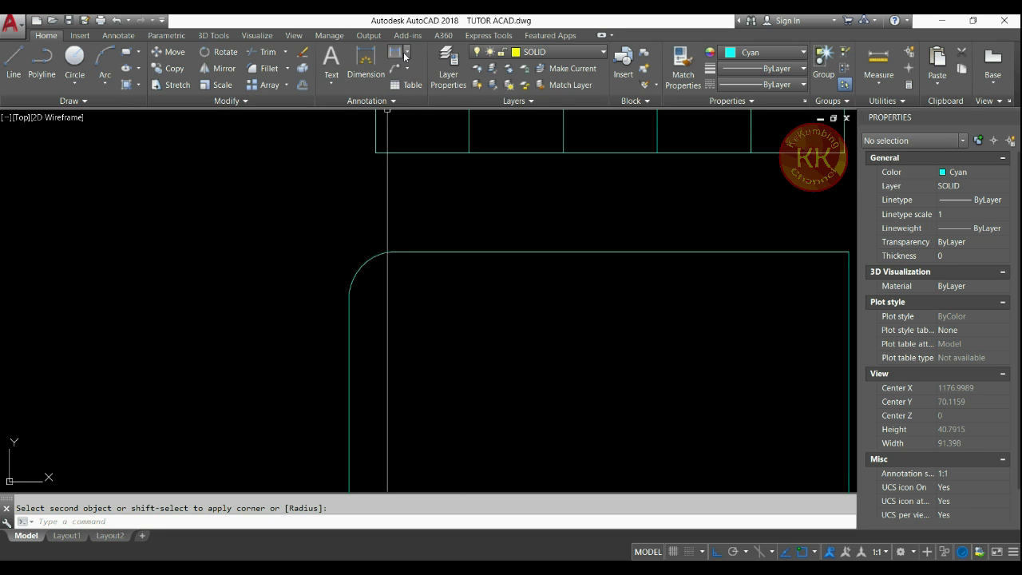
pyautogui.click(406, 55)
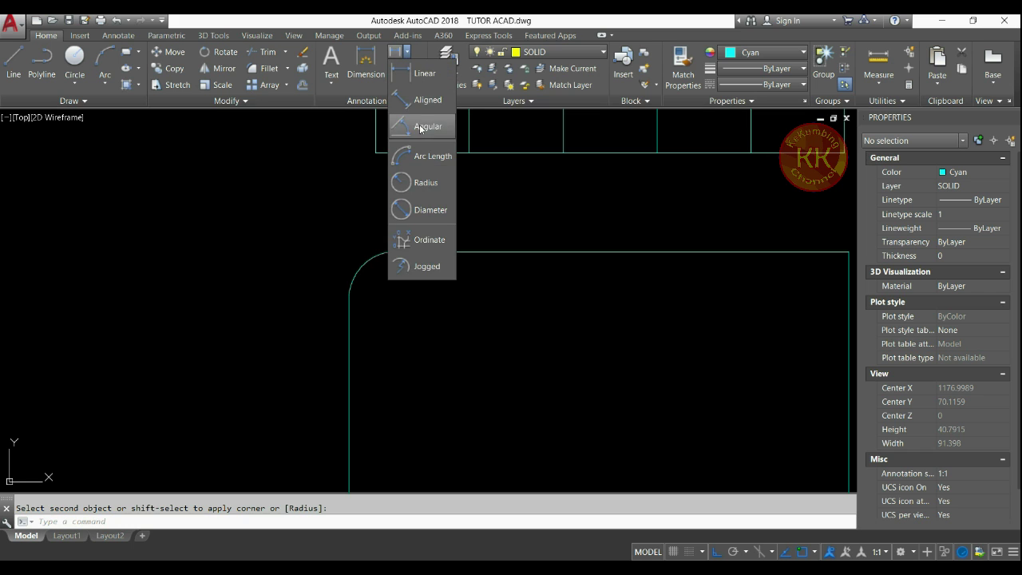
pyautogui.click(432, 183)
pyautogui.click(371, 262)
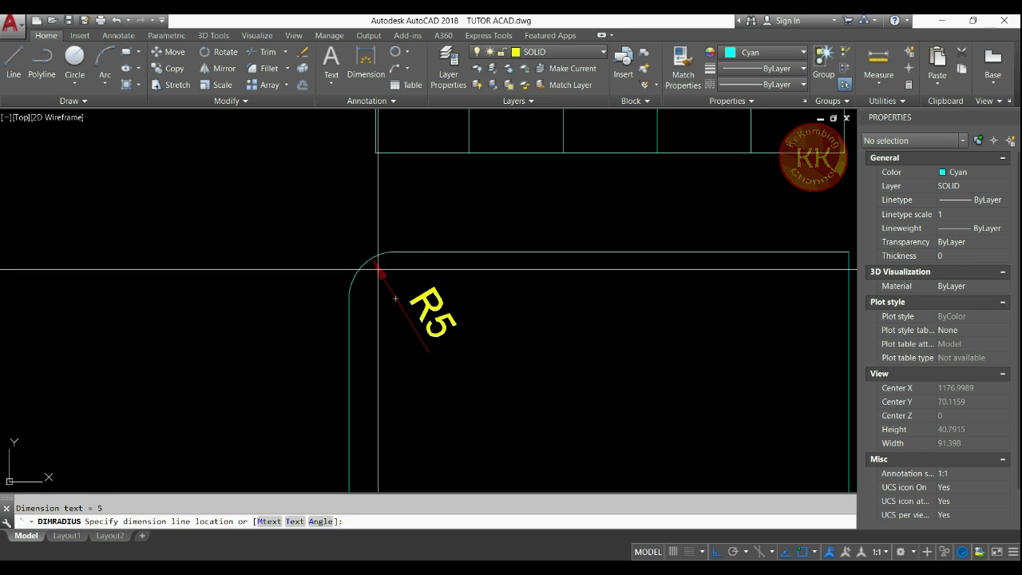
pyautogui.scroll(-2, 321, 173)
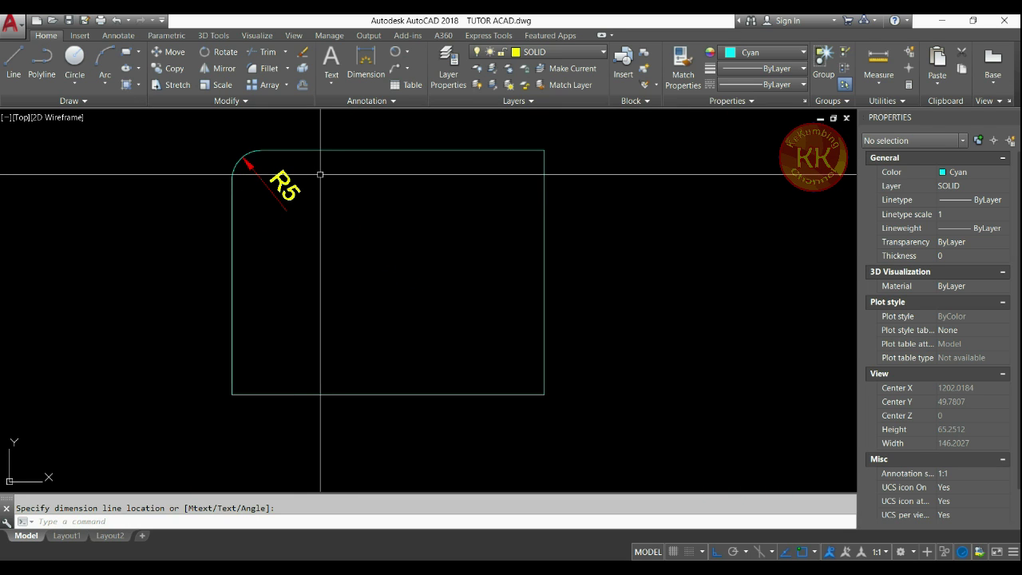
# - Start a polyline beside the rectangle with a vertical segment about 37 long downward, continued with Ortho off by a curving arc of about 28 radius
pyautogui.scroll(-2, 337, 208)
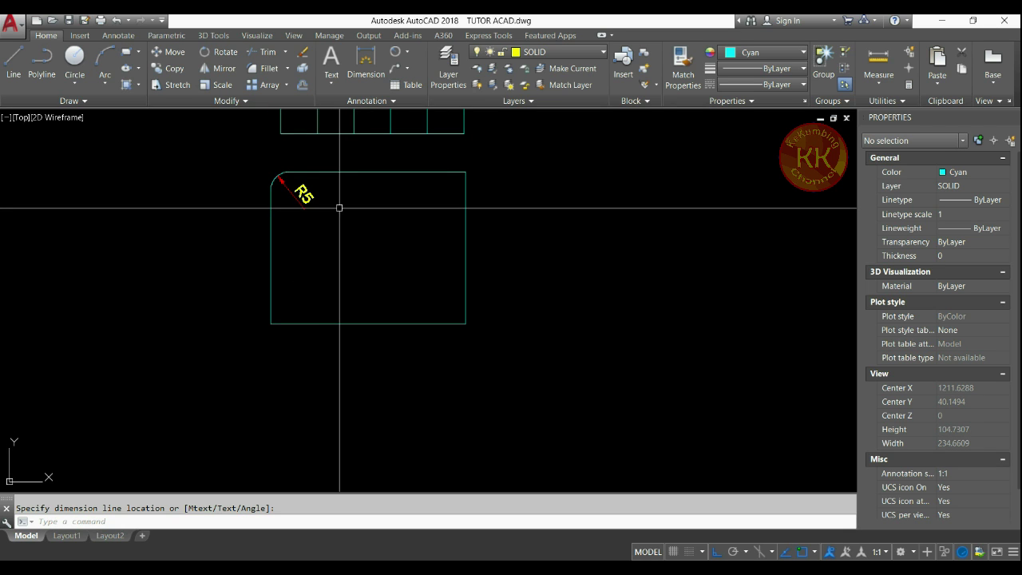
pyautogui.moveTo(337, 206); pyautogui.dragTo(376, 235, button='middle')
pyautogui.scroll(2, 406, 223)
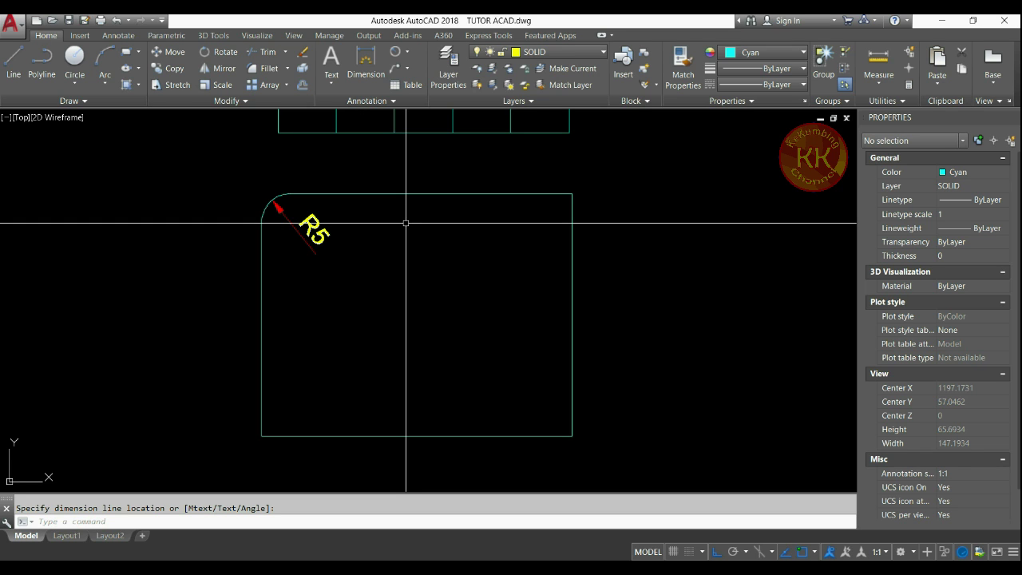
pyautogui.scroll(-2, 406, 223)
pyautogui.moveTo(402, 219)
pyautogui.mouseDown(button='middle')
pyautogui.moveTo(208, 190)
pyautogui.moveTo(162, 221)
pyautogui.mouseUp(button='middle')
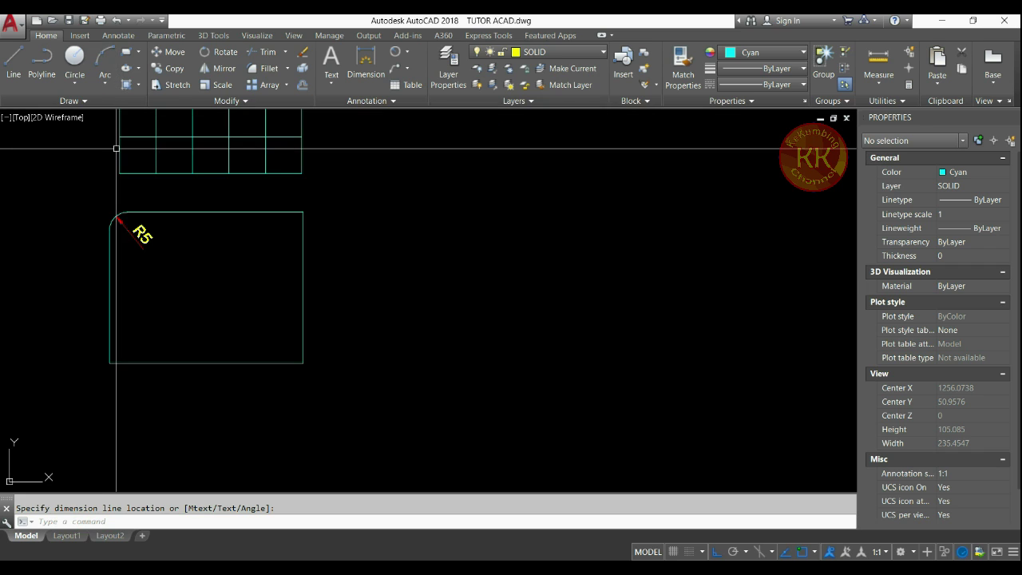
pyautogui.press('Escape')
pyautogui.write('pl')
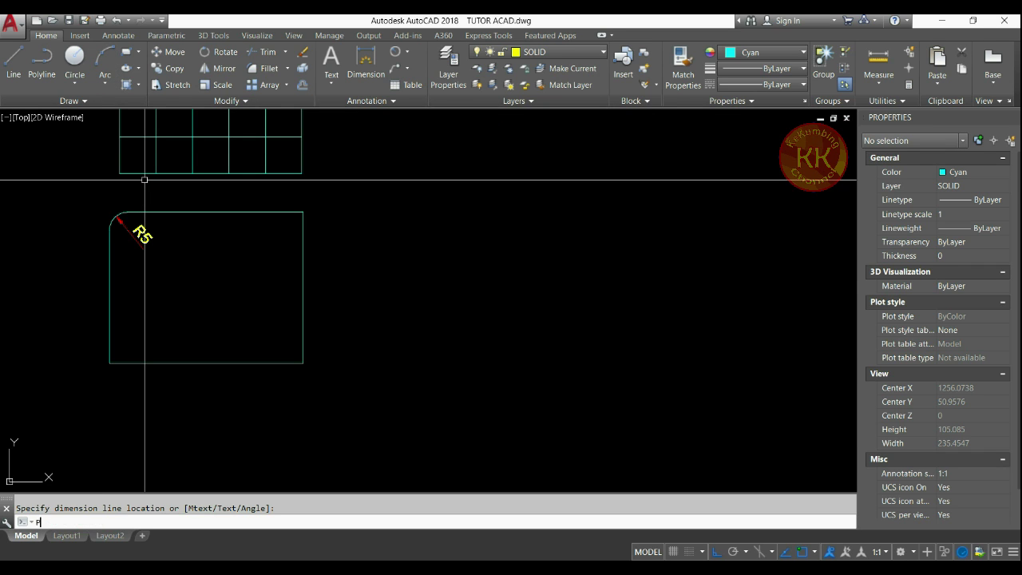
pyautogui.press('Return')
pyautogui.click(427, 184)
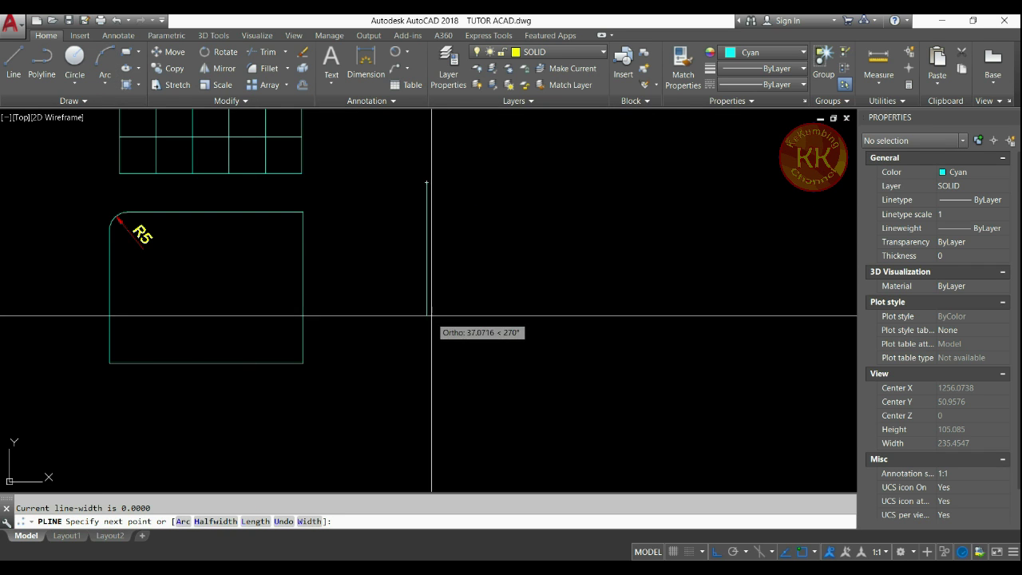
pyautogui.click(435, 312)
pyautogui.write('a')
pyautogui.press('Return')
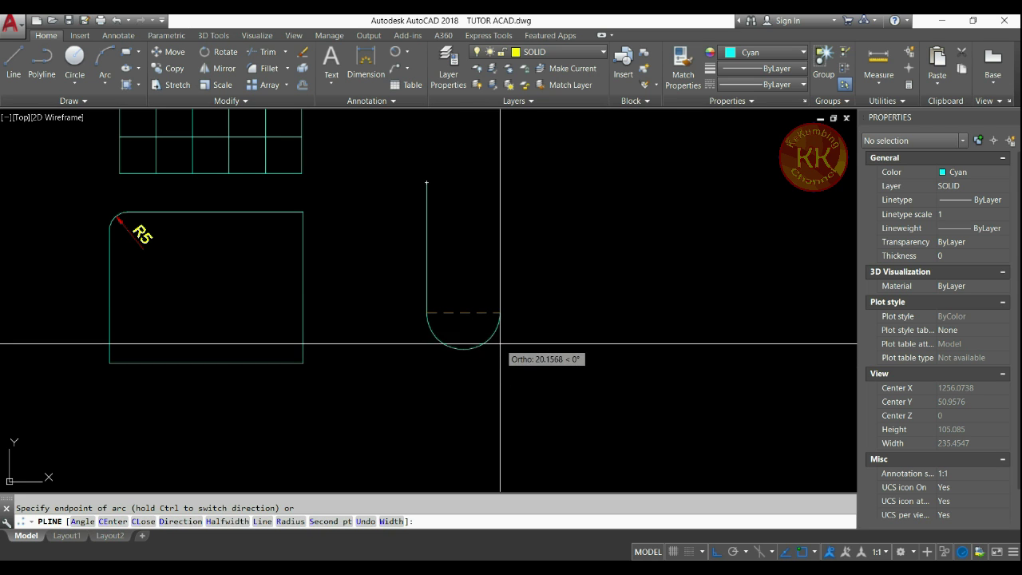
pyautogui.press('F8')
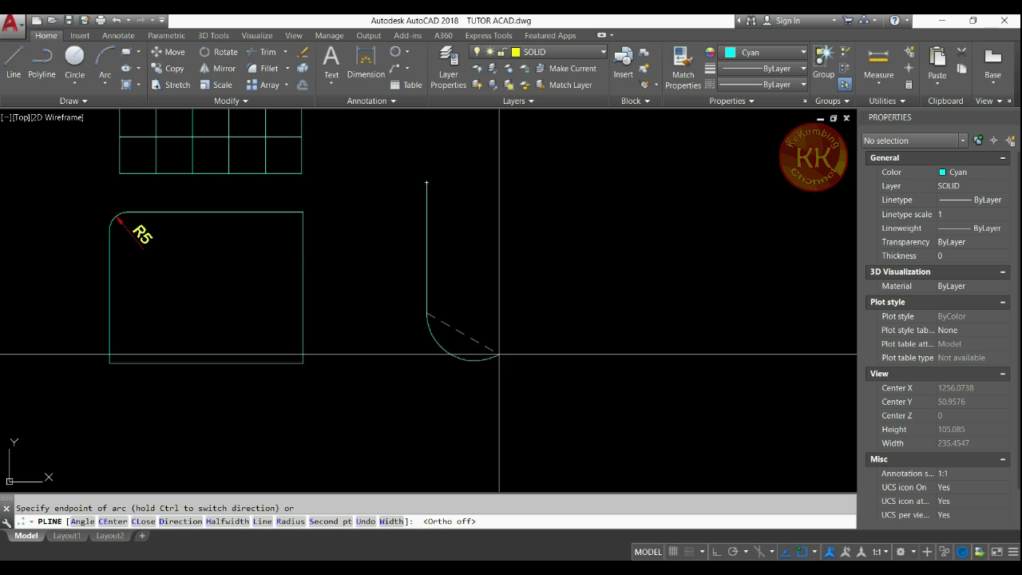
pyautogui.click(520, 413)
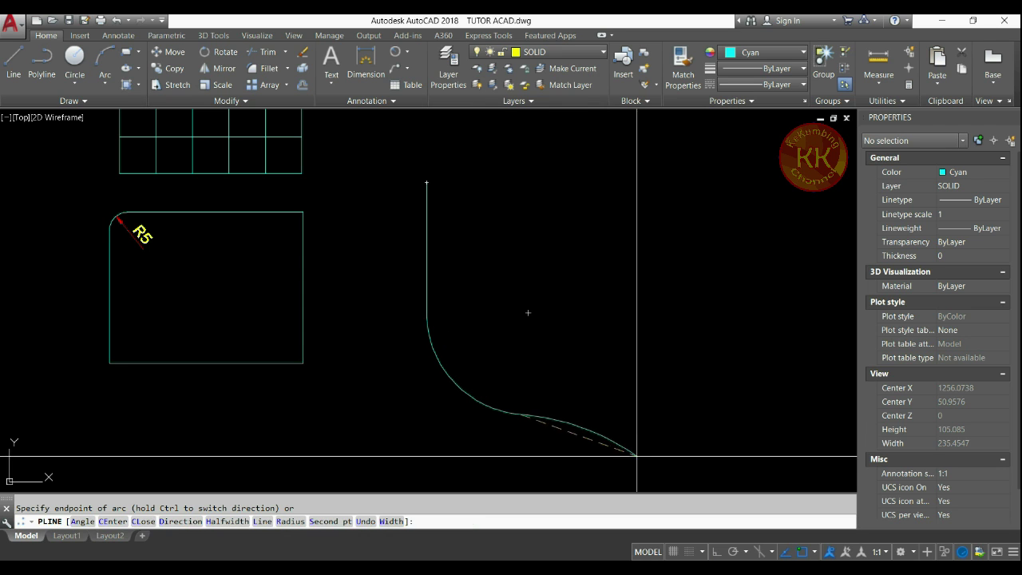
# - Switch the polyline back to line mode and finish it with a horizontal segment extending rightward from the arc with Ortho on
pyautogui.write('L')
pyautogui.press('Return')
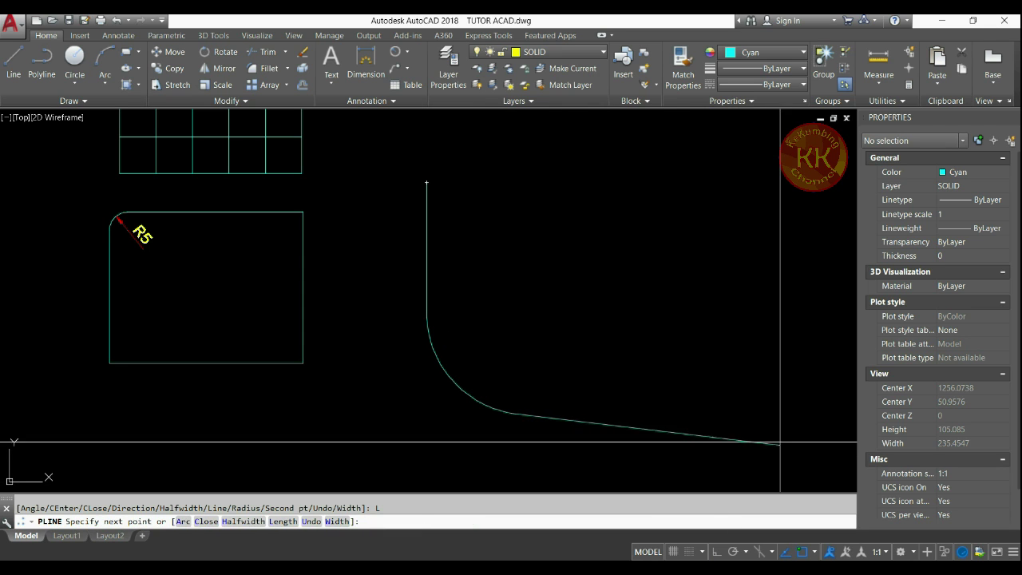
pyautogui.click(718, 552)
pyautogui.click(724, 403)
pyautogui.press('Return')
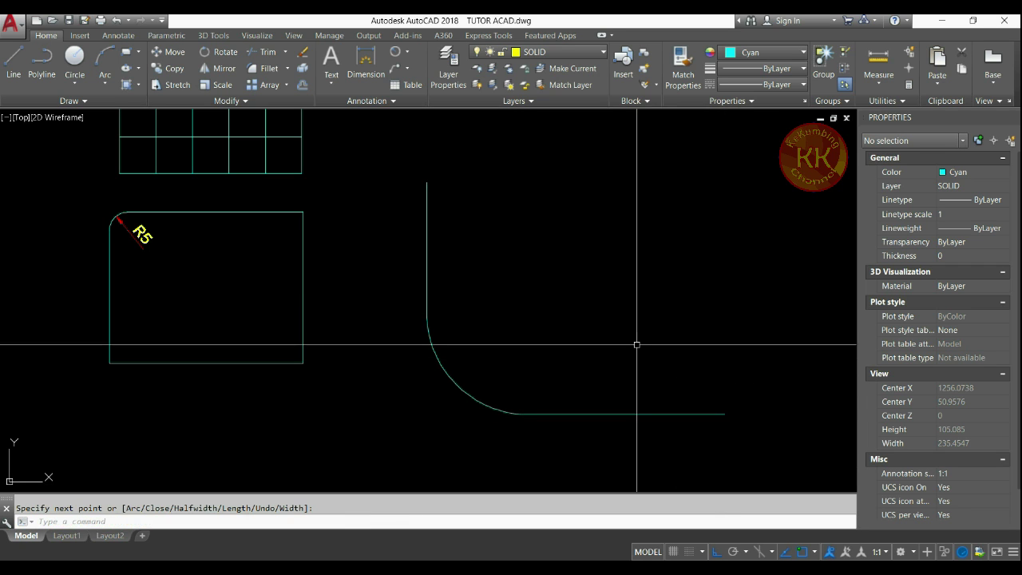
# - Add a radius dimension to the polyline's arc, placing its text on the inner side of the curve
pyautogui.click(426, 223)
pyautogui.click(454, 383)
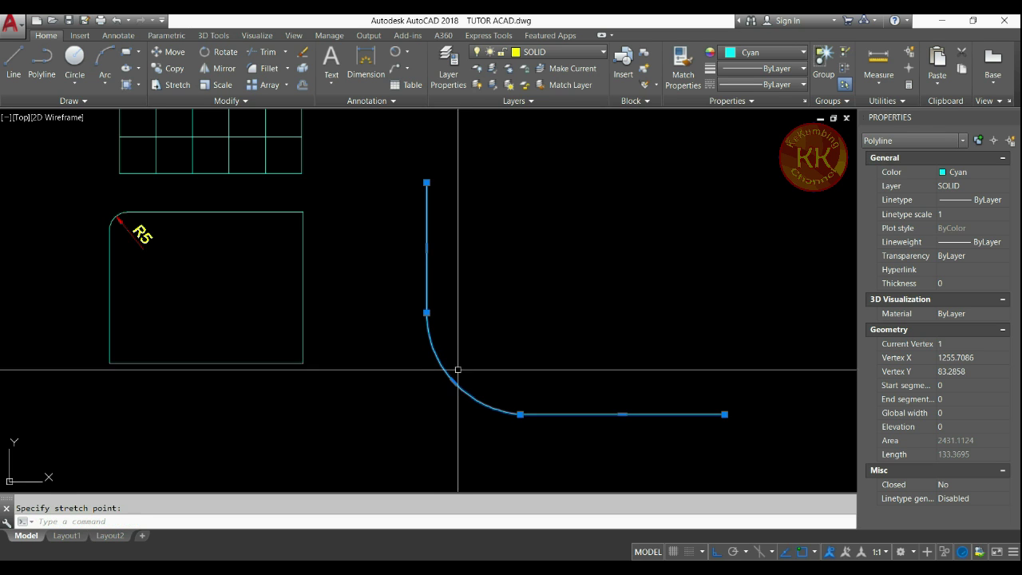
pyautogui.press('Escape')
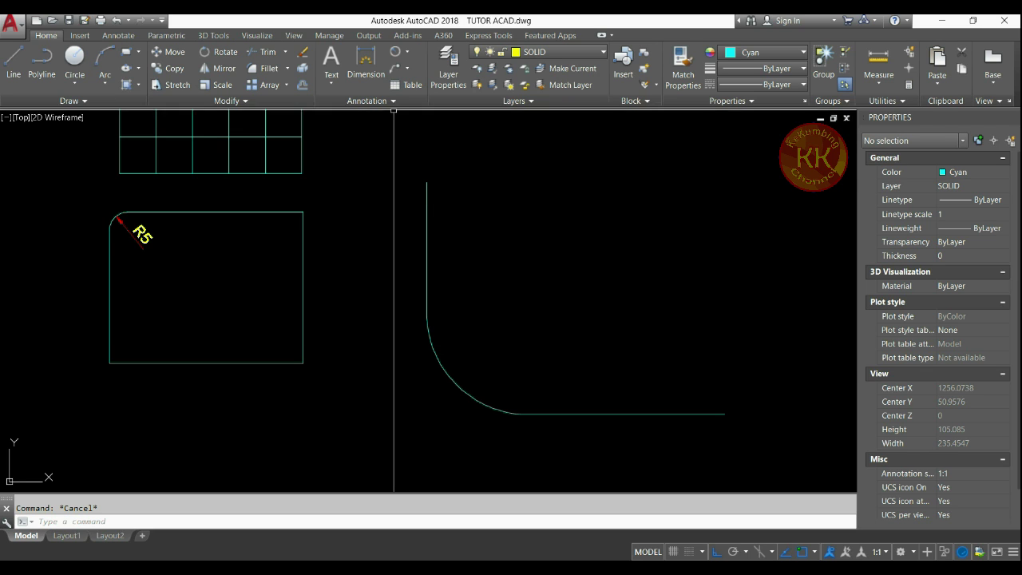
pyautogui.click(395, 51)
pyautogui.click(460, 382)
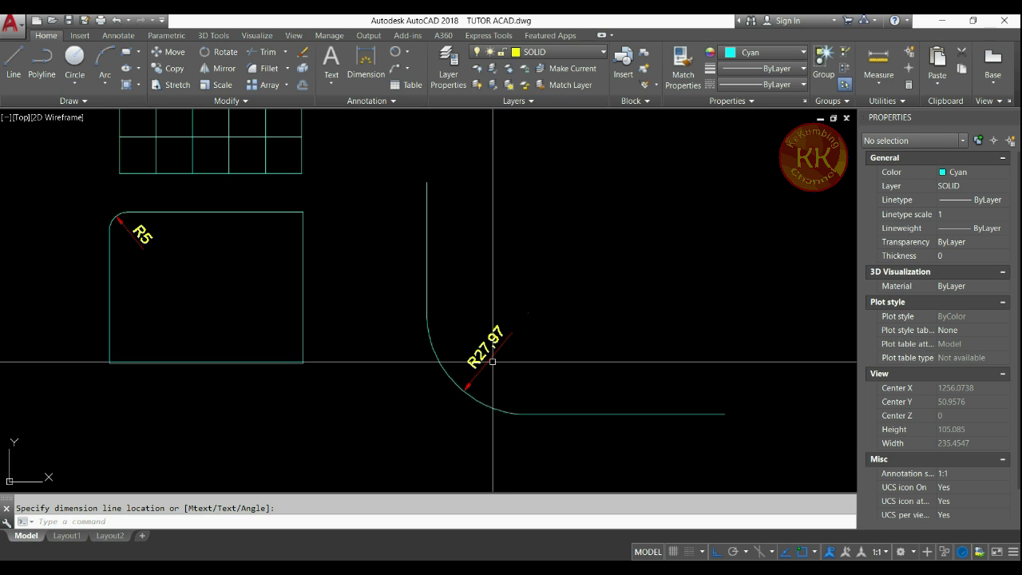
# - Fillet the polyline's vertical and horizontal segments with radius 0 to replace the arc with a sharp corner
pyautogui.write('f')
pyautogui.press('Return')
pyautogui.press('Return')
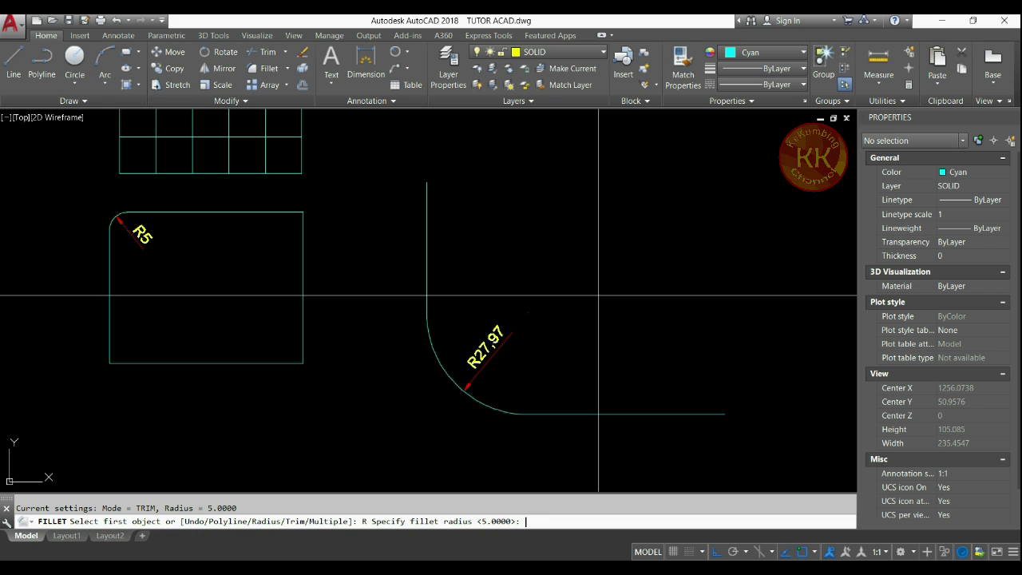
pyautogui.write('0')
pyautogui.press('Return')
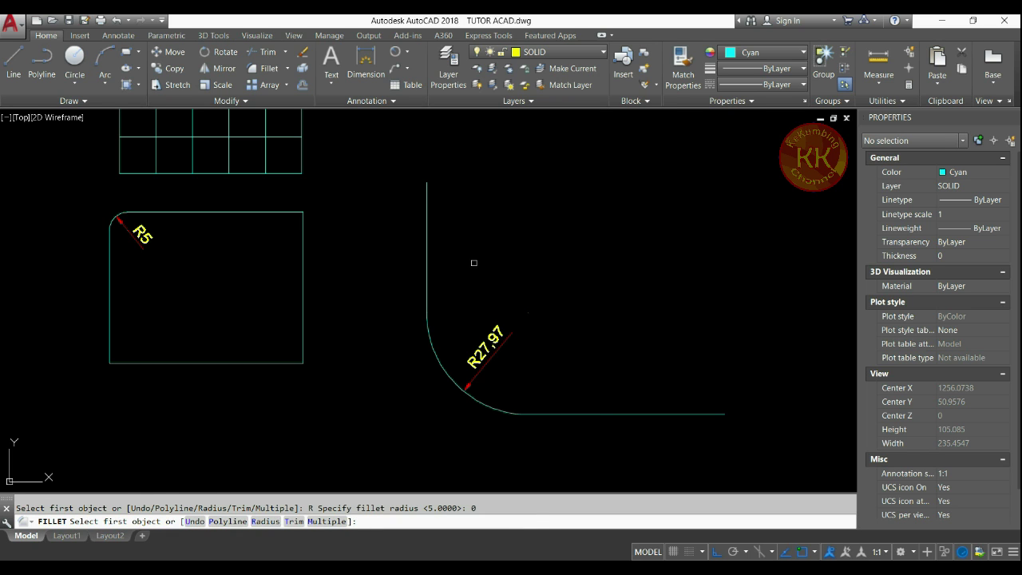
pyautogui.click(428, 259)
pyautogui.click(549, 414)
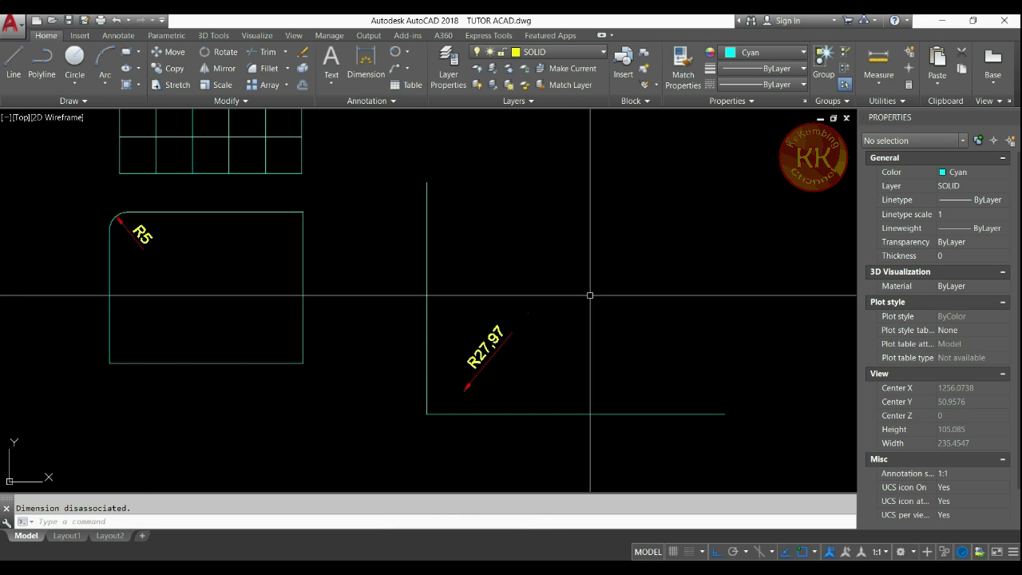
# - Delete the leftover radius dimension beside the polyline's sharp corner
pyautogui.click(497, 339)
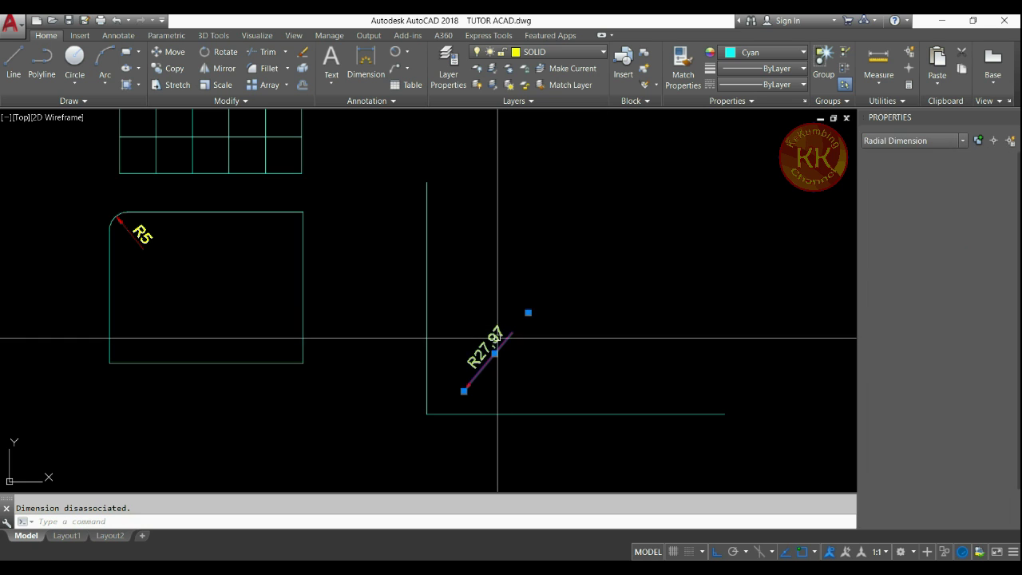
pyautogui.press('Delete')
pyautogui.press('Escape')
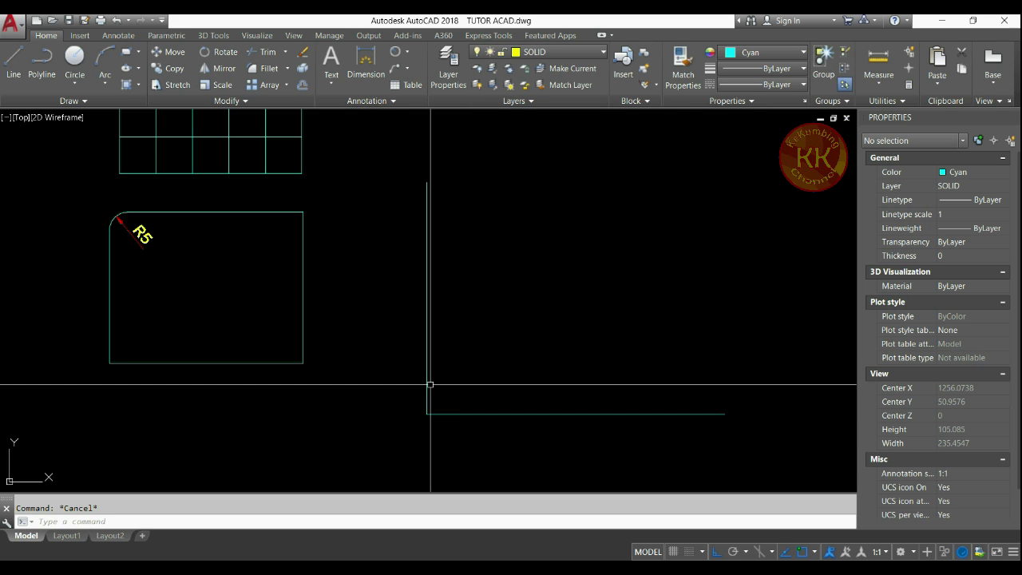
# - Fillet the L-shaped polyline's corner with a radius of 12 in No trim mode, picking its vertical and horizontal segments
pyautogui.write('f')
pyautogui.press('Return')
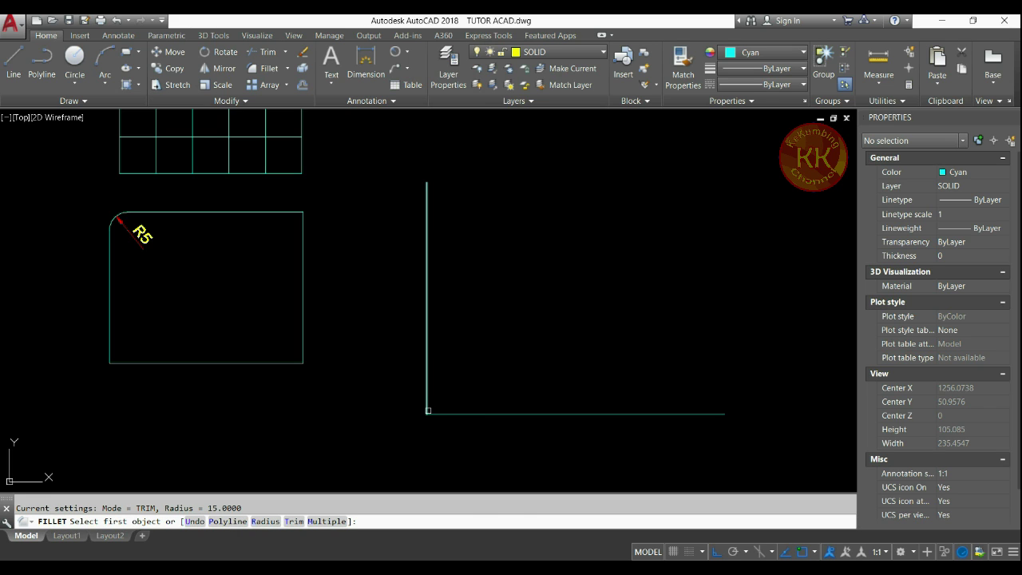
pyautogui.write('r')
pyautogui.press('Return')
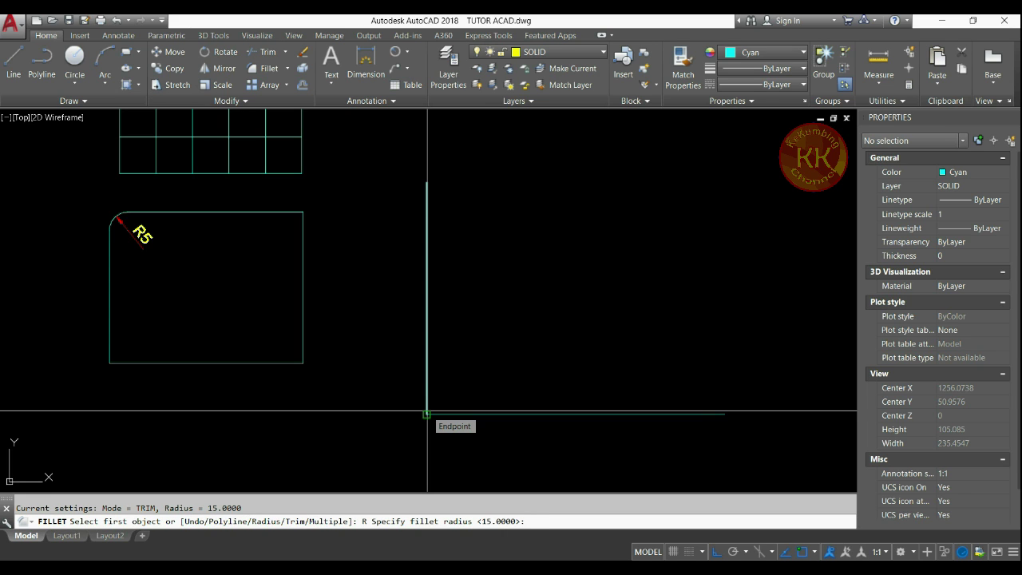
pyautogui.write('12')
pyautogui.press('Return')
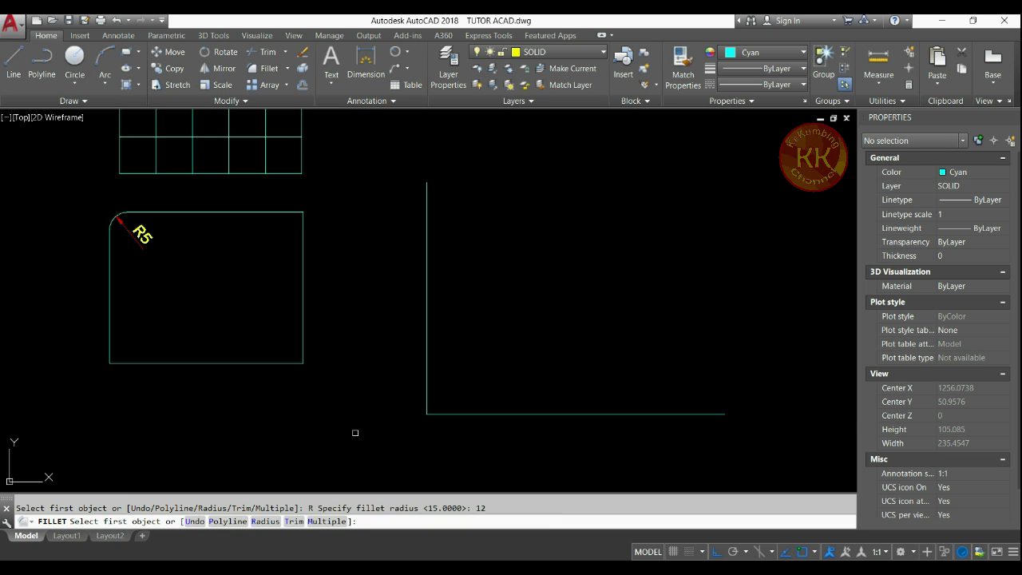
pyautogui.click(293, 521)
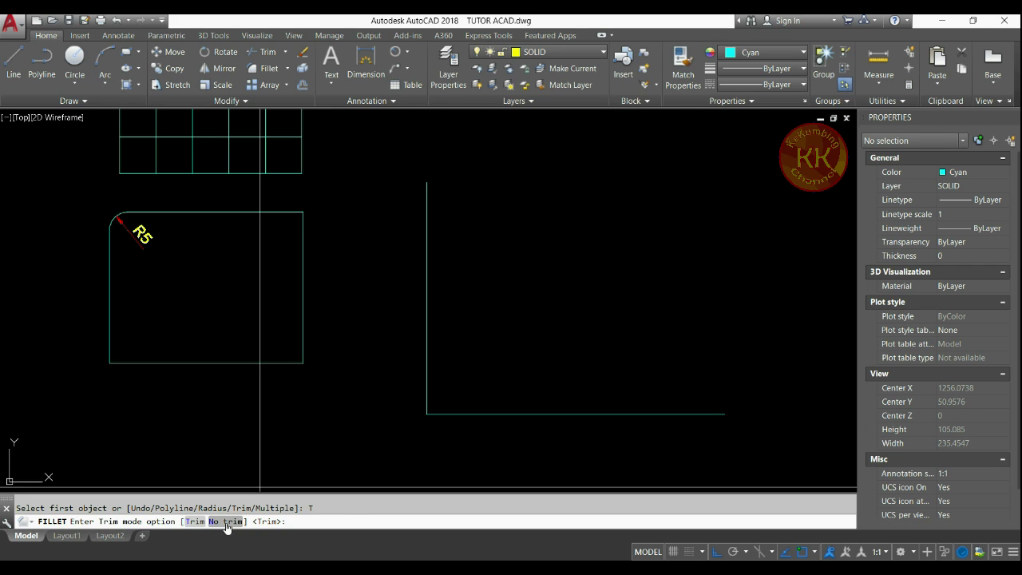
pyautogui.click(226, 524)
pyautogui.click(428, 312)
pyautogui.click(504, 413)
# - Chamfer the grid's lower-left corner between its left and bottom edges in No trim mode
pyautogui.scroll(-3, 506, 413)
pyautogui.scroll(-2, 152, 296)
pyautogui.scroll(4, 176, 366)
pyautogui.scroll(-2, 176, 344)
pyautogui.scroll(4, 112, 208)
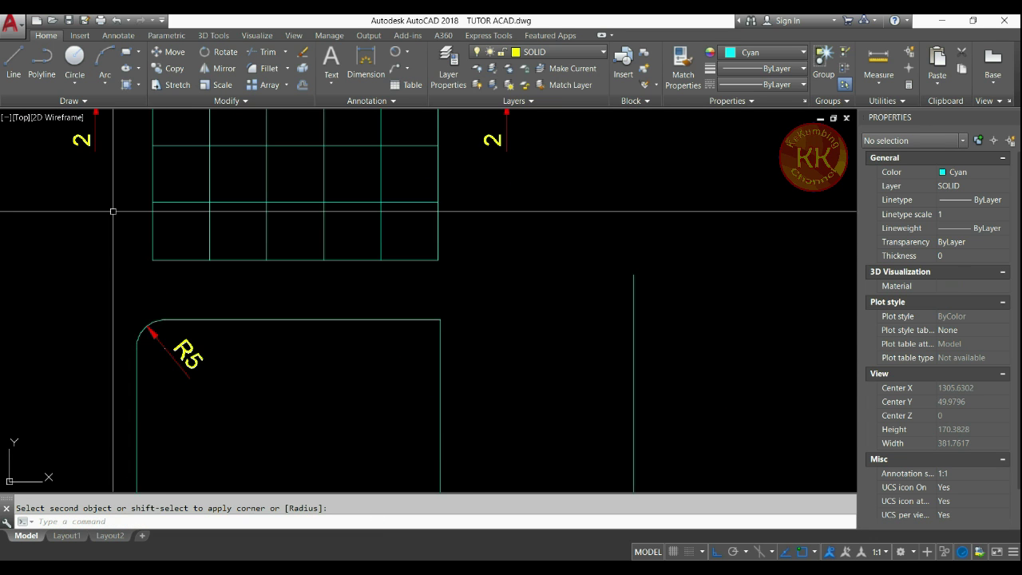
pyautogui.write('cha')
pyautogui.press('Return')
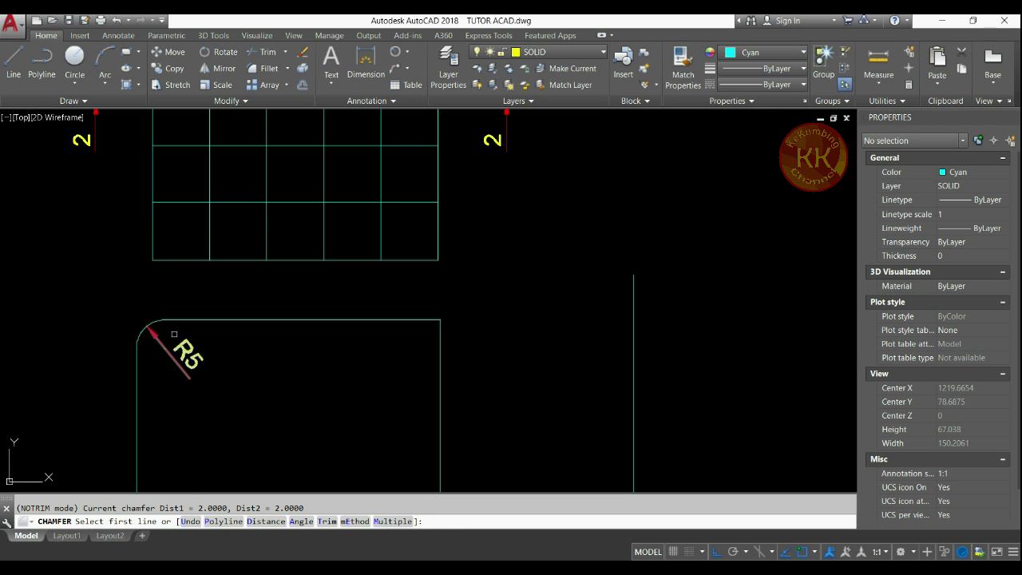
pyautogui.click(328, 522)
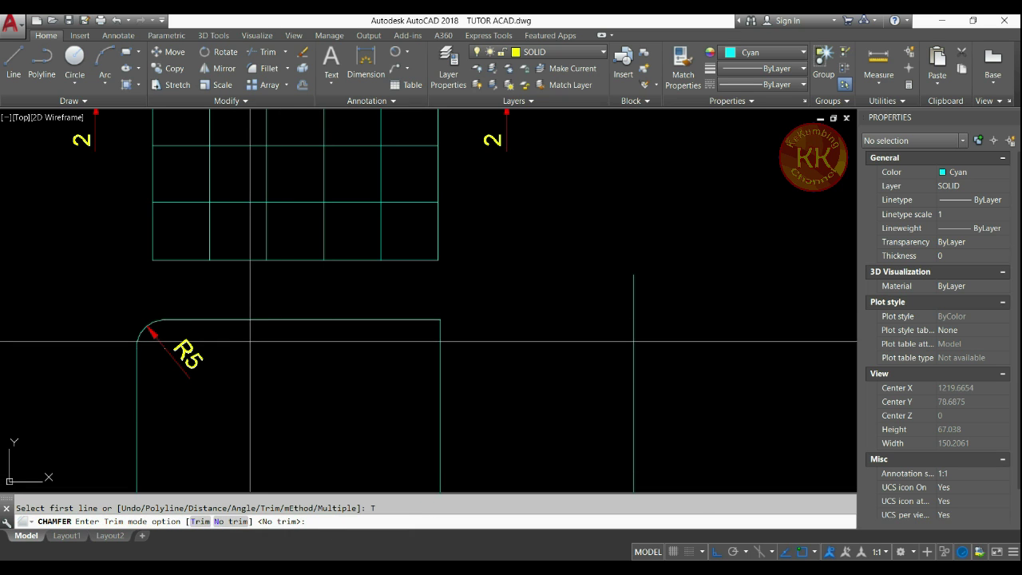
pyautogui.click(242, 522)
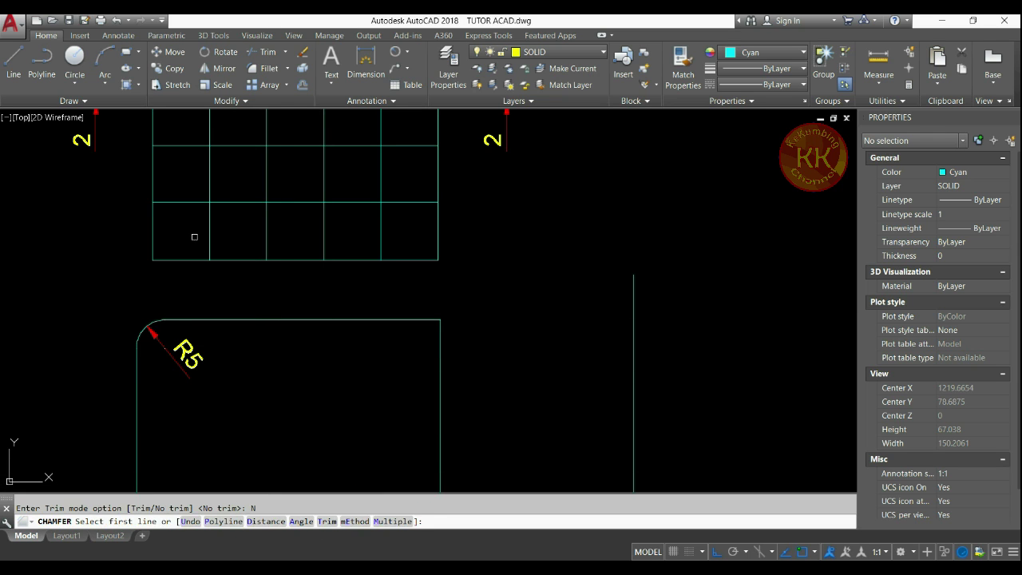
pyautogui.click(152, 228)
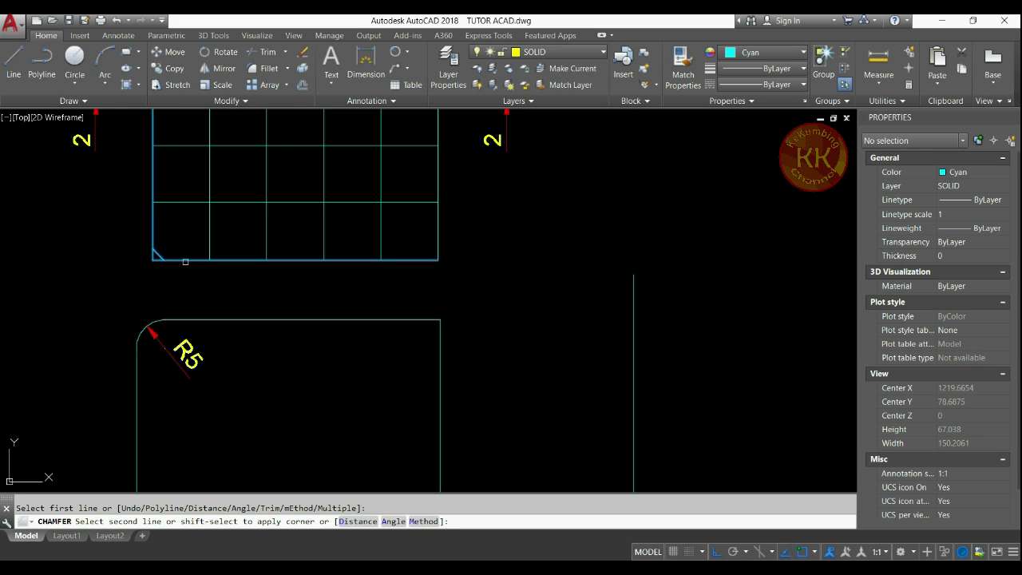
# - Repeat the Chamfer command on the grid's lower-right corner between its bottom and right edges
pyautogui.press('space')
pyautogui.click(403, 259)
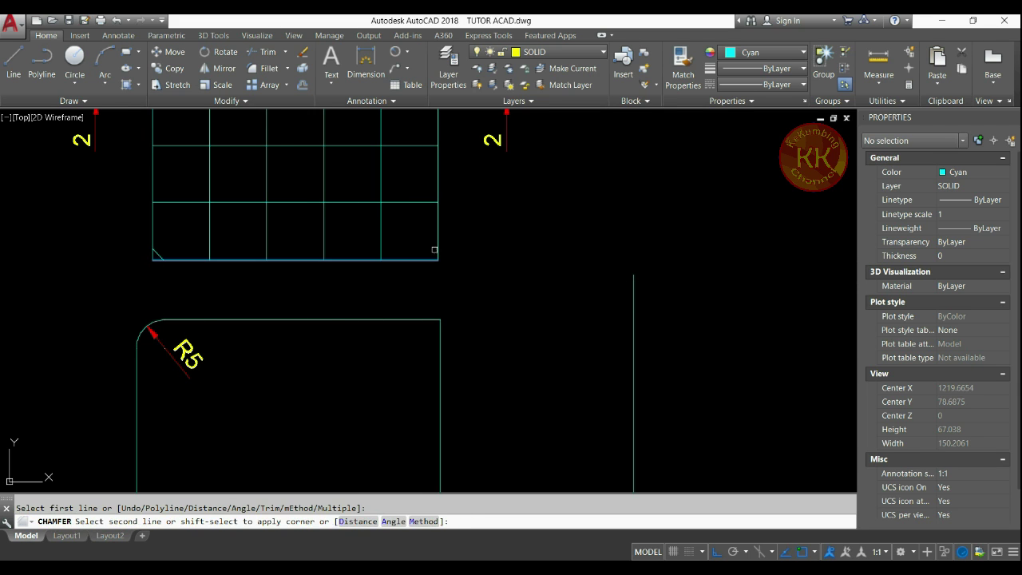
pyautogui.click(438, 240)
pyautogui.scroll(-3, 424, 269)
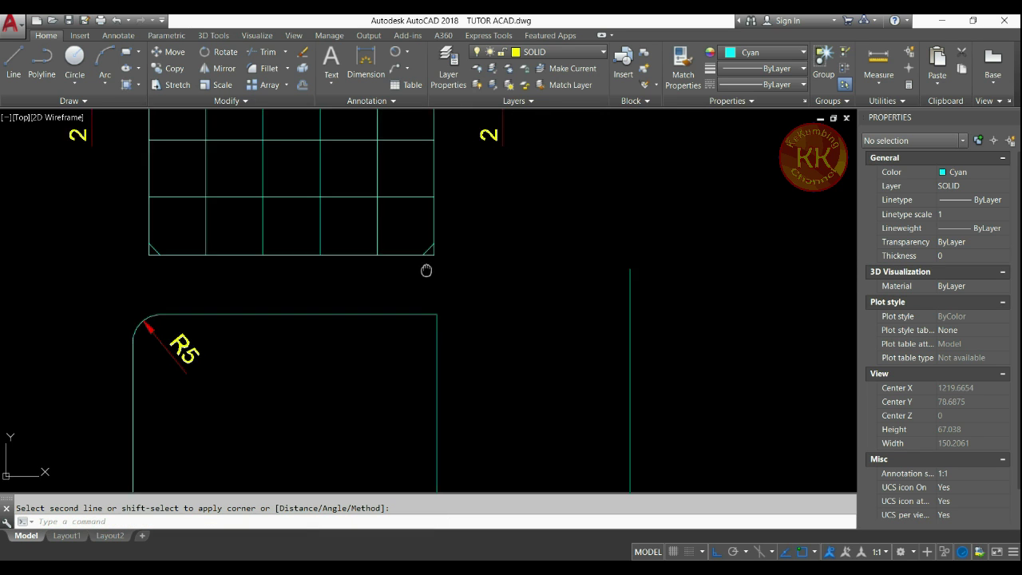
pyautogui.scroll(6, 520, 415)
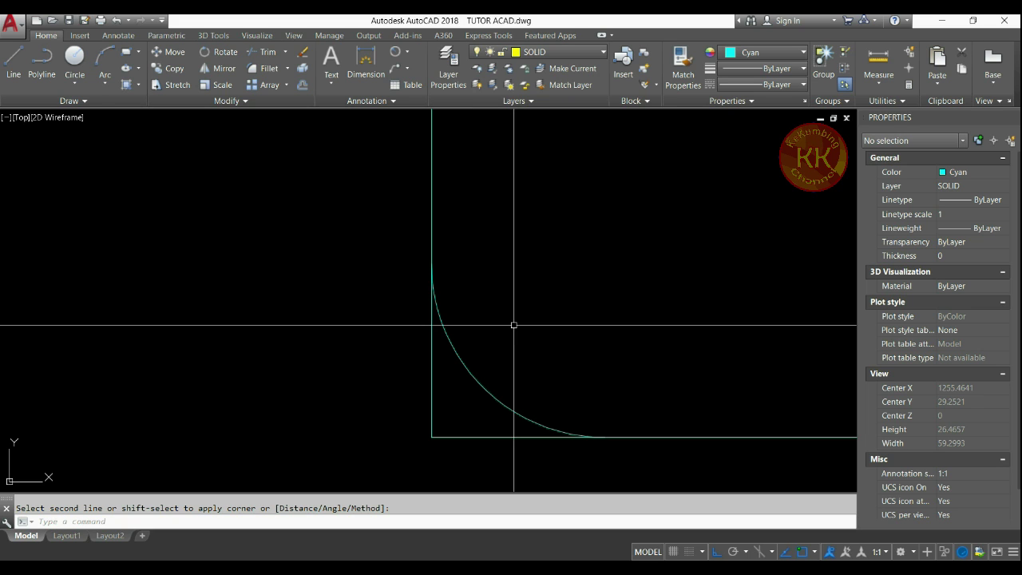
pyautogui.scroll(-2, 448, 435)
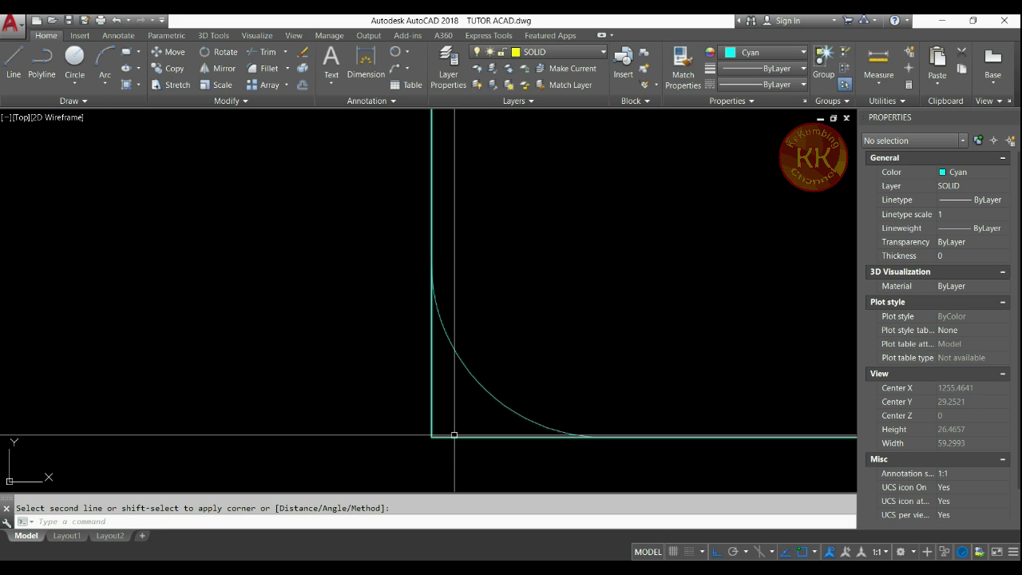
# - Check the Modify command list in the Word document and switch back to the AutoCAD drawing
pyautogui.scroll(-5, 453, 435)
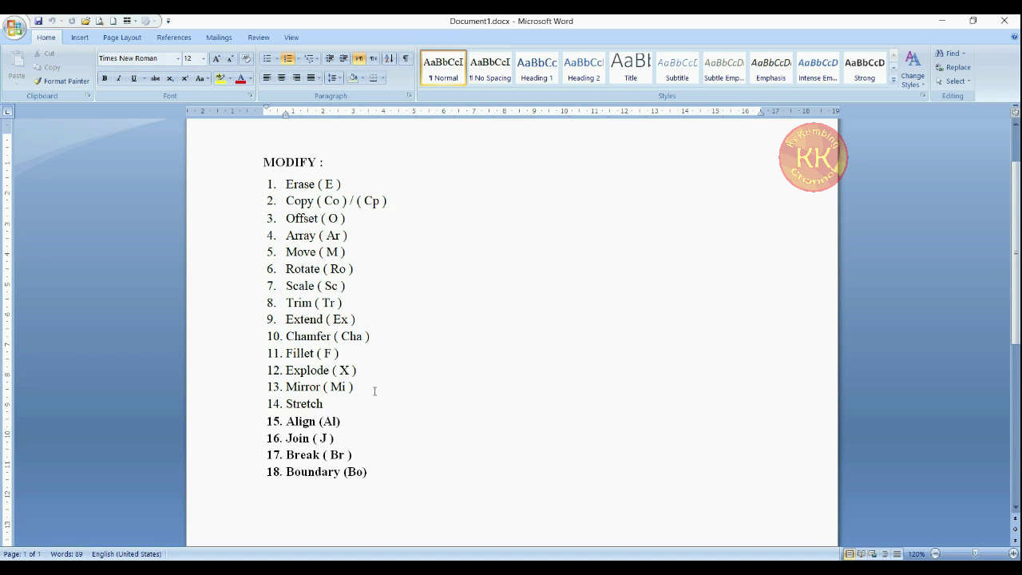
pyautogui.click(116, 567)
pyautogui.scroll(-2, 317, 435)
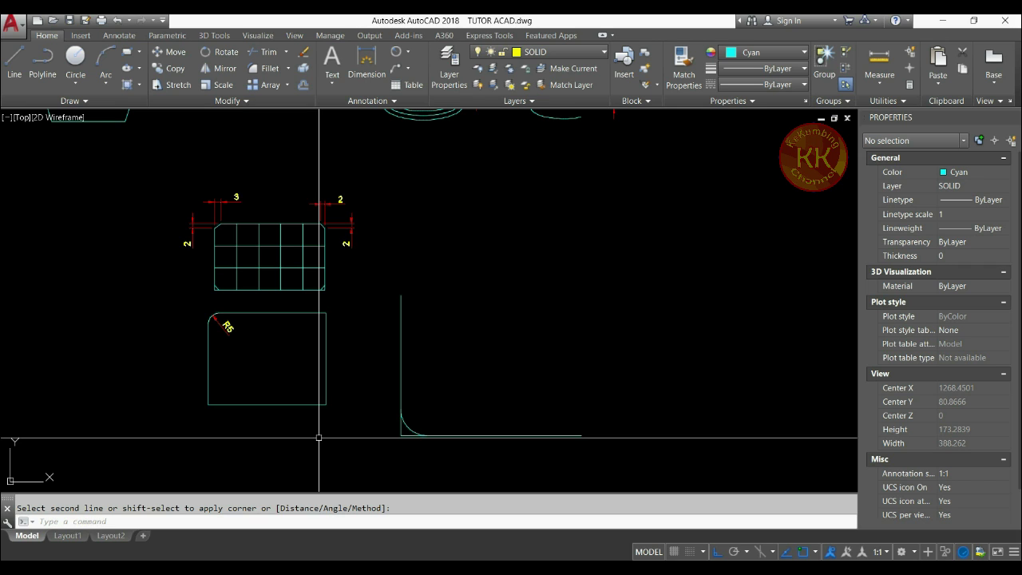
# - Select the filleted rectangle below the grid by several edges to examine its object type, clearing the selection each time
pyautogui.click(325, 359)
pyautogui.scroll(4, 151, 383)
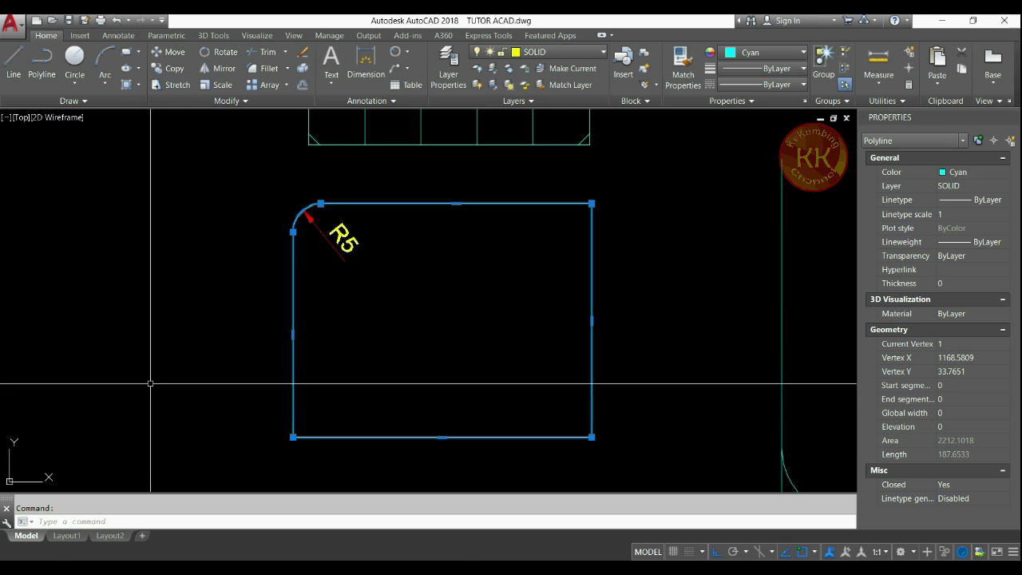
pyautogui.press('Escape')
pyautogui.click(441, 205)
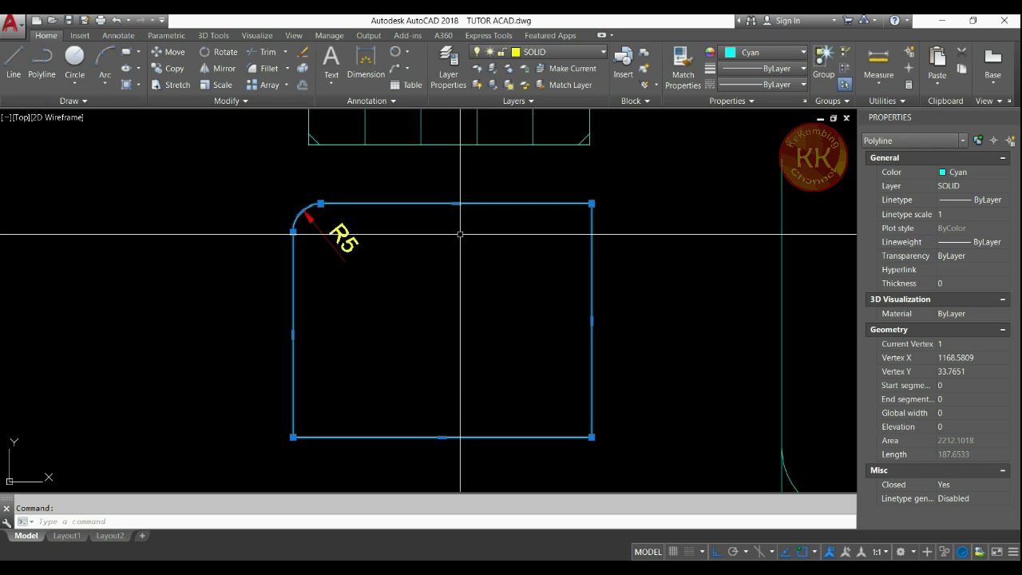
pyautogui.press('Escape')
pyautogui.click(494, 202)
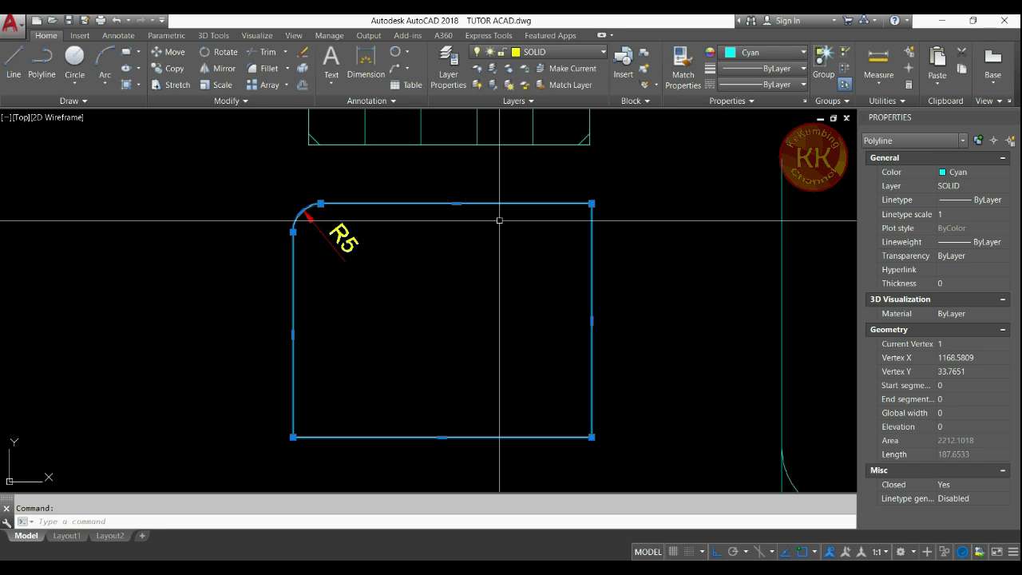
pyautogui.press('Escape')
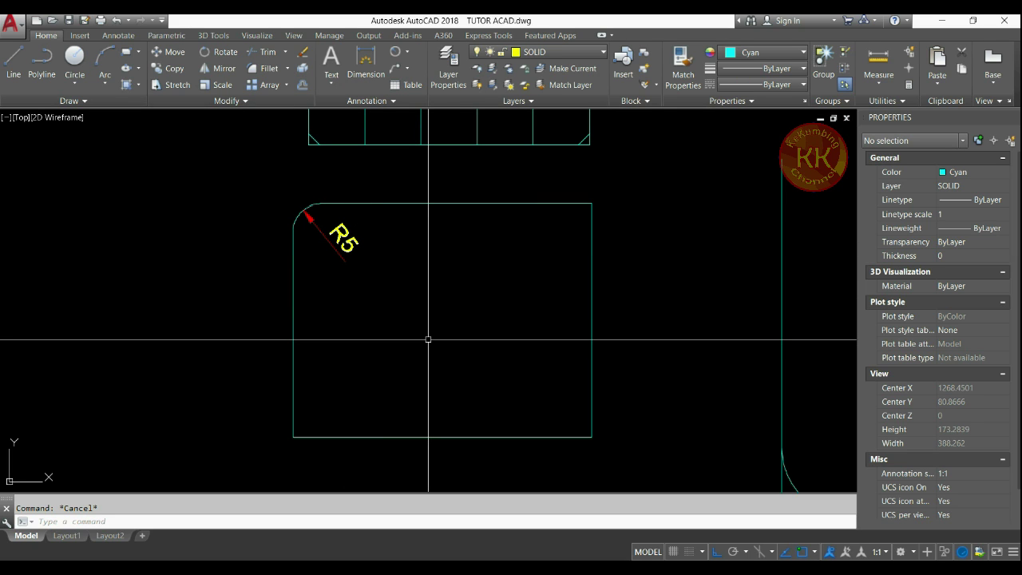
# - Explode the filleted rectangle's polyline into separate objects
pyautogui.write('x')
pyautogui.press('Return')
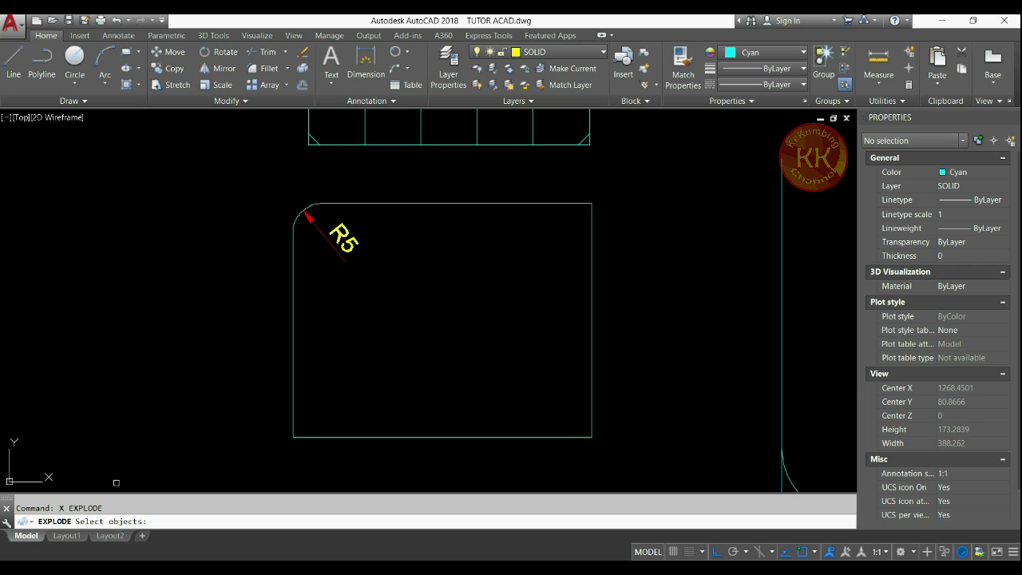
pyautogui.click(547, 204)
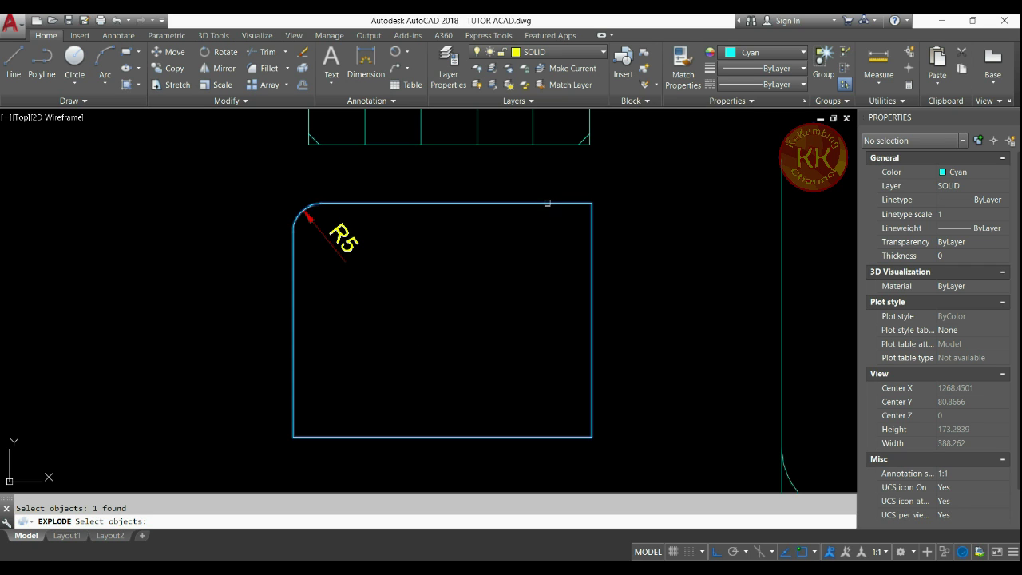
pyautogui.press('Return')
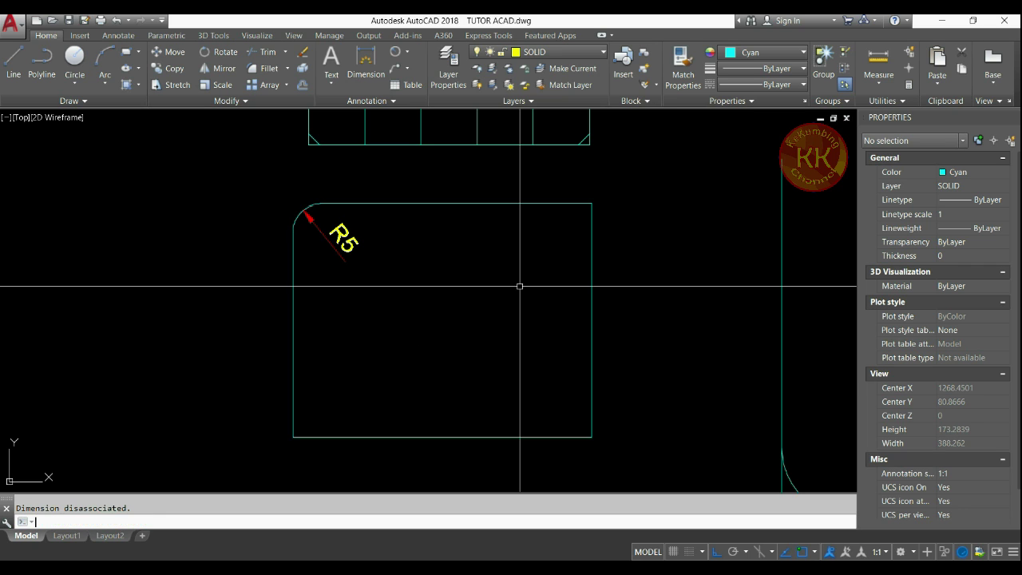
# - Select the exploded rectangle's edges and corner arc individually to examine them as separate objects, and clear the selection
pyautogui.click(527, 204)
pyautogui.click(591, 258)
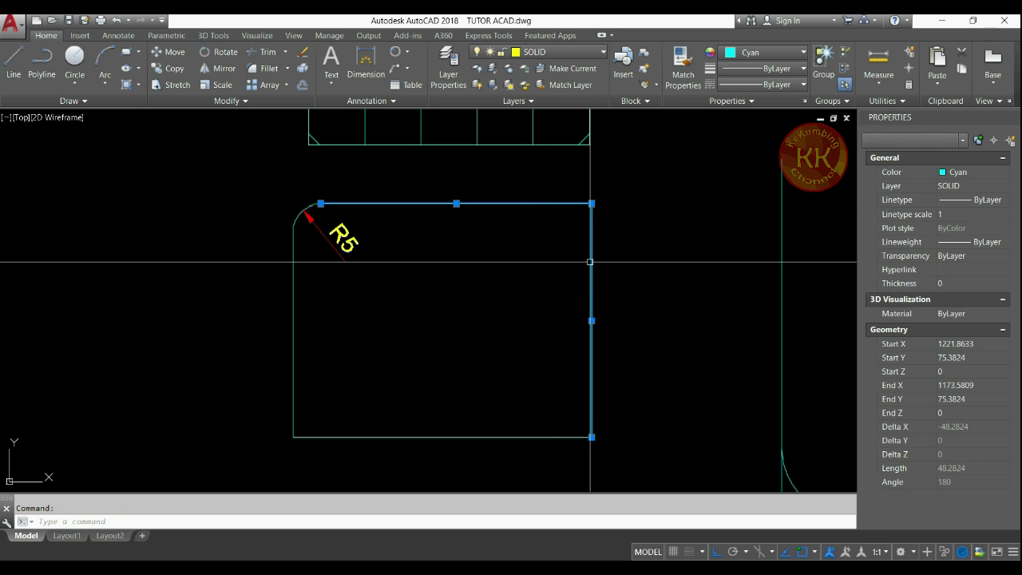
pyautogui.click(489, 436)
pyautogui.click(331, 343)
pyautogui.click(262, 315)
pyautogui.click(304, 224)
pyautogui.click(258, 213)
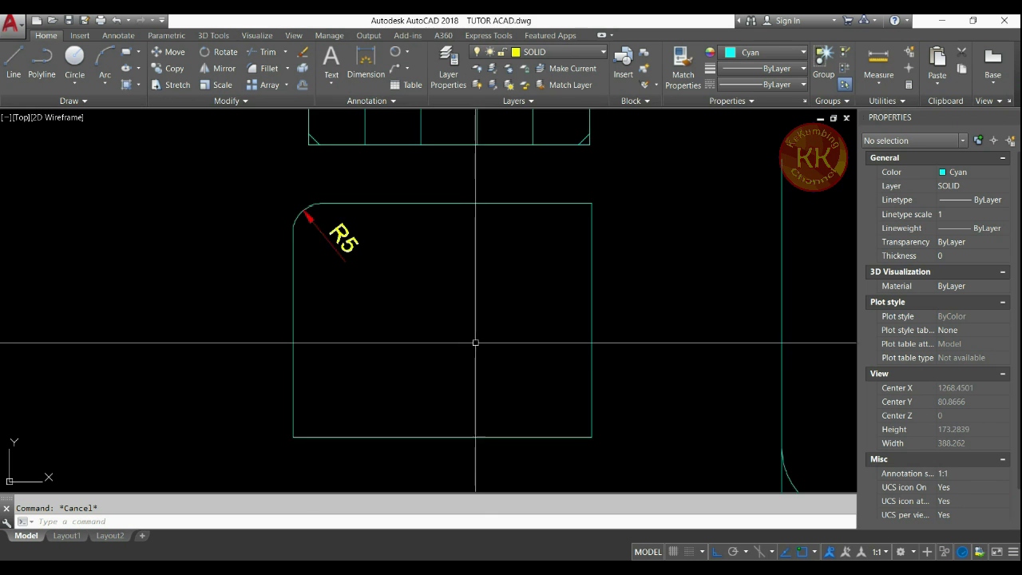
# - Mirror the half shaft profile across its horizontal centerline, keeping the source objects
pyautogui.scroll(-5, 472, 347)
pyautogui.scroll(-5, 479, 342)
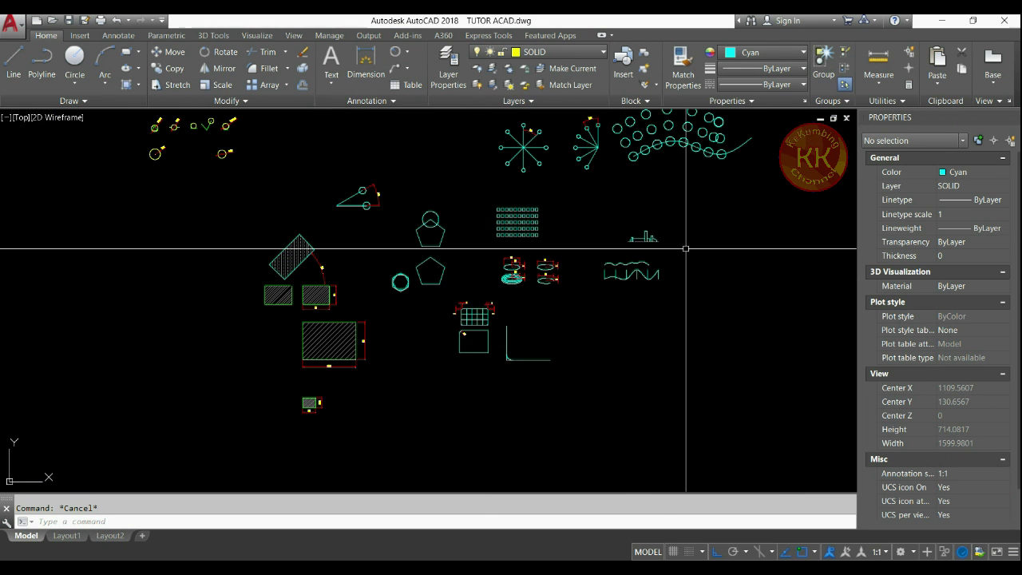
pyautogui.scroll(12, 658, 231)
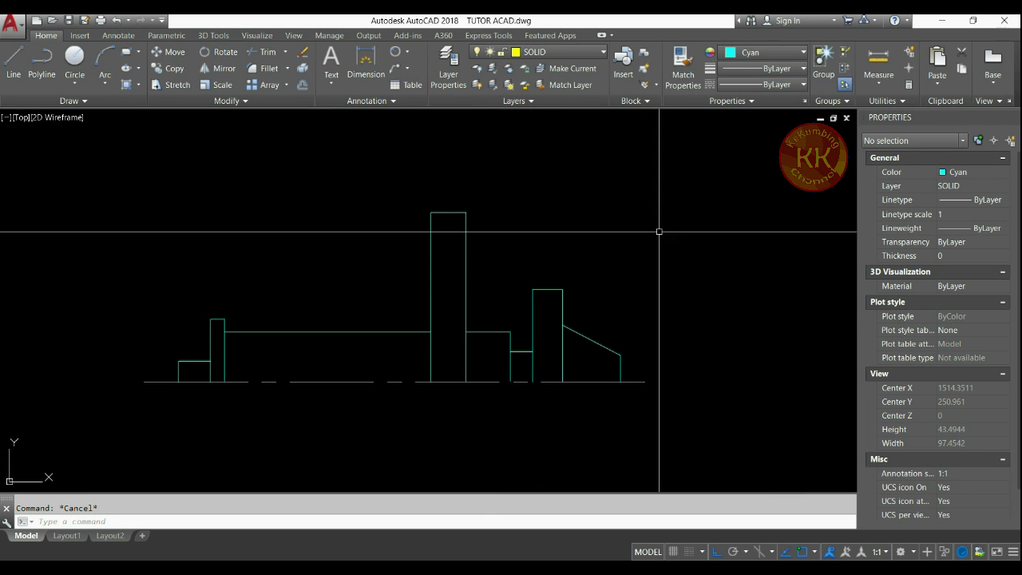
pyautogui.moveTo(659, 232)
pyautogui.mouseDown(button='middle')
pyautogui.moveTo(650, 231)
pyautogui.moveTo(654, 190)
pyautogui.mouseUp(button='middle')
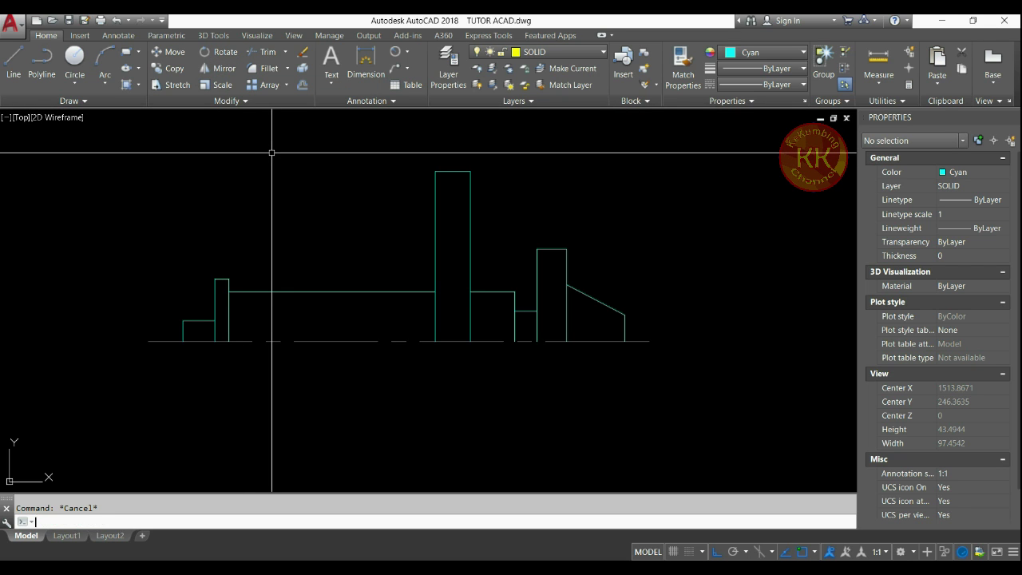
pyautogui.press('Return')
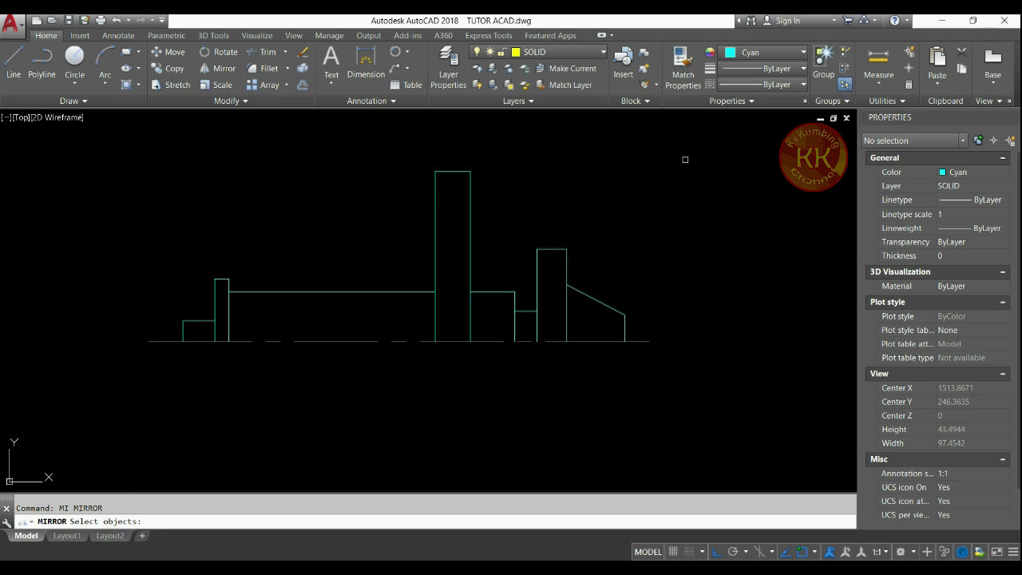
pyautogui.click(731, 140)
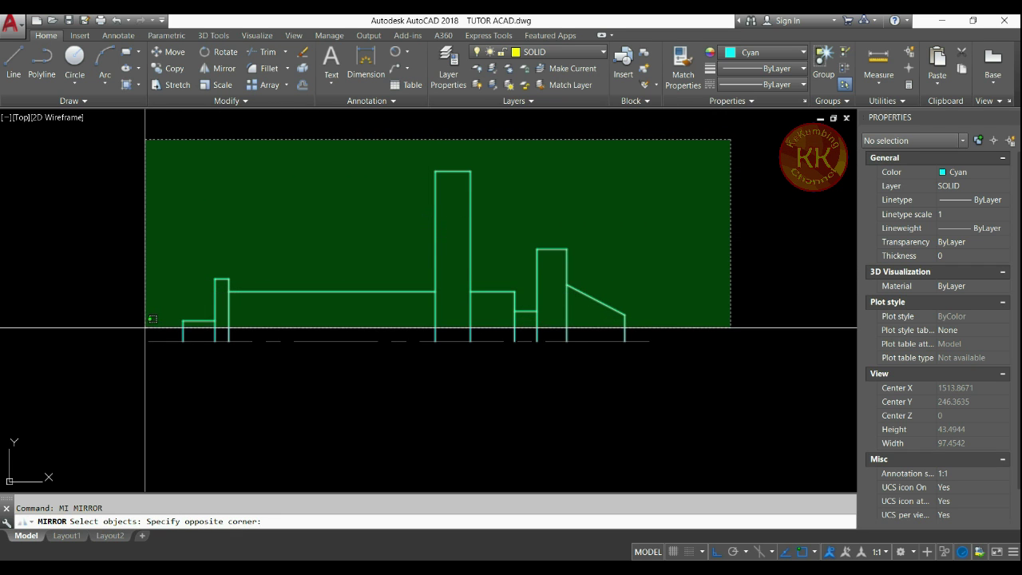
pyautogui.click(145, 326)
pyautogui.press('Return')
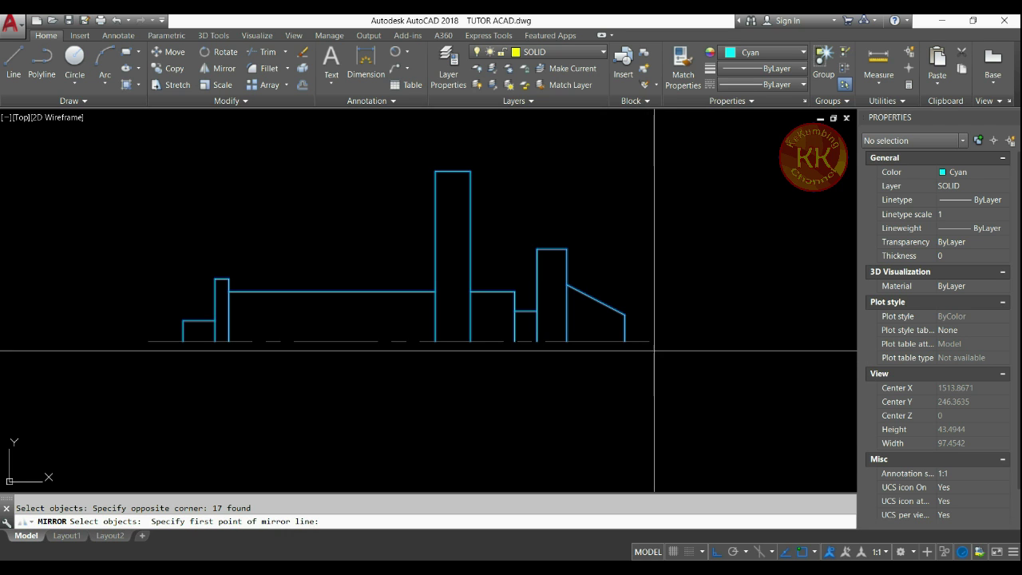
pyautogui.click(650, 341)
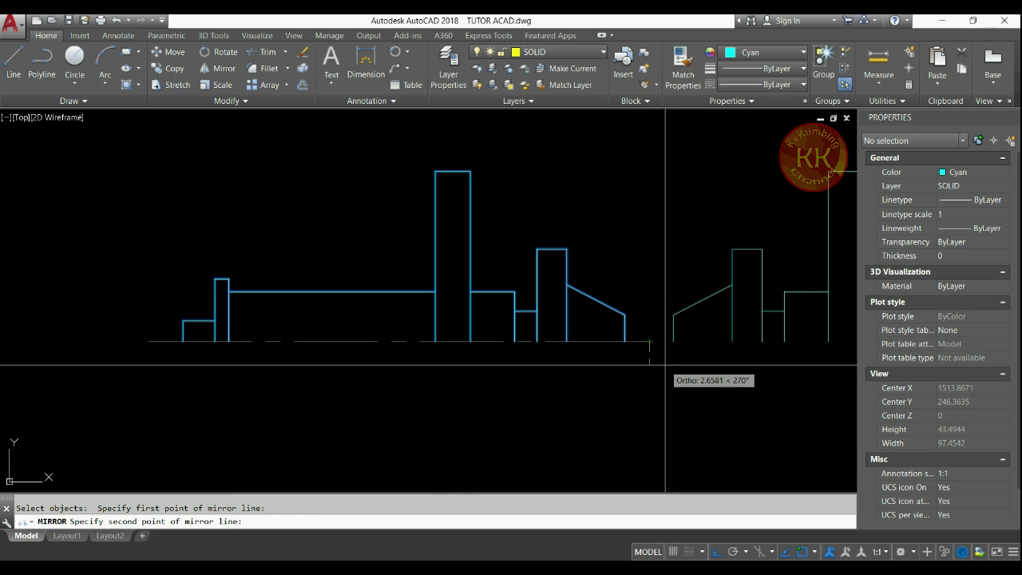
pyautogui.click(147, 341)
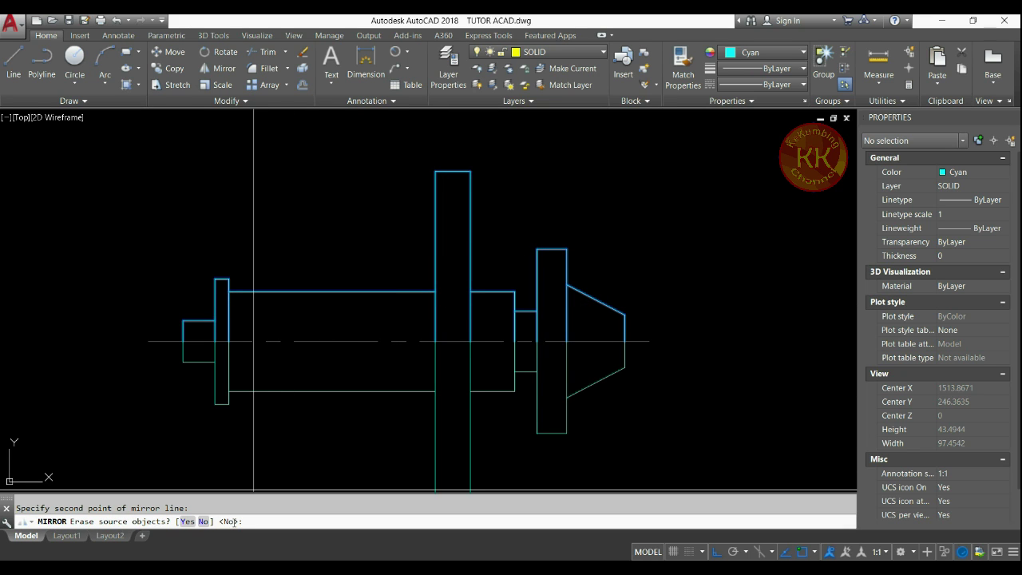
pyautogui.press('Return')
# - Draw a diagonal line at -45 degrees beside the shaft, starting above the centerline's tapered end
pyautogui.scroll(-4, 366, 407)
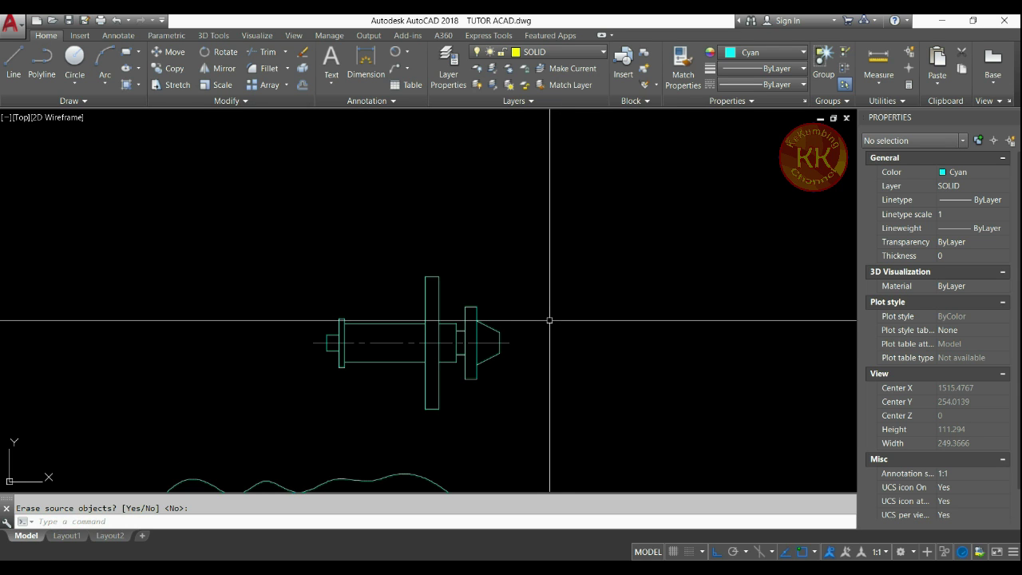
pyautogui.moveTo(511, 319); pyautogui.dragTo(419, 271, button='middle')
pyautogui.scroll(2, 468, 287)
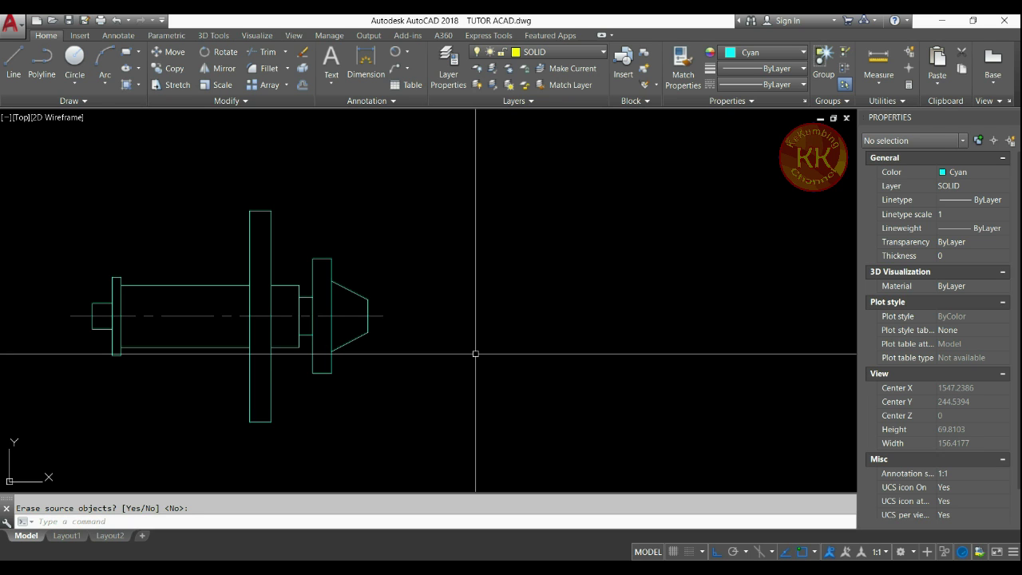
pyautogui.press('Return')
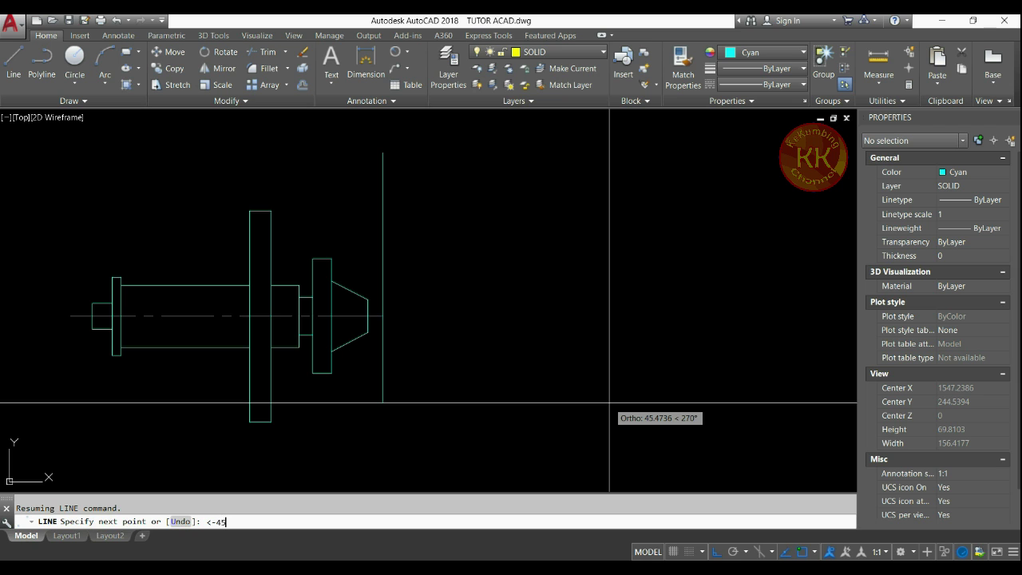
pyautogui.write('<-45')
pyautogui.press('Return')
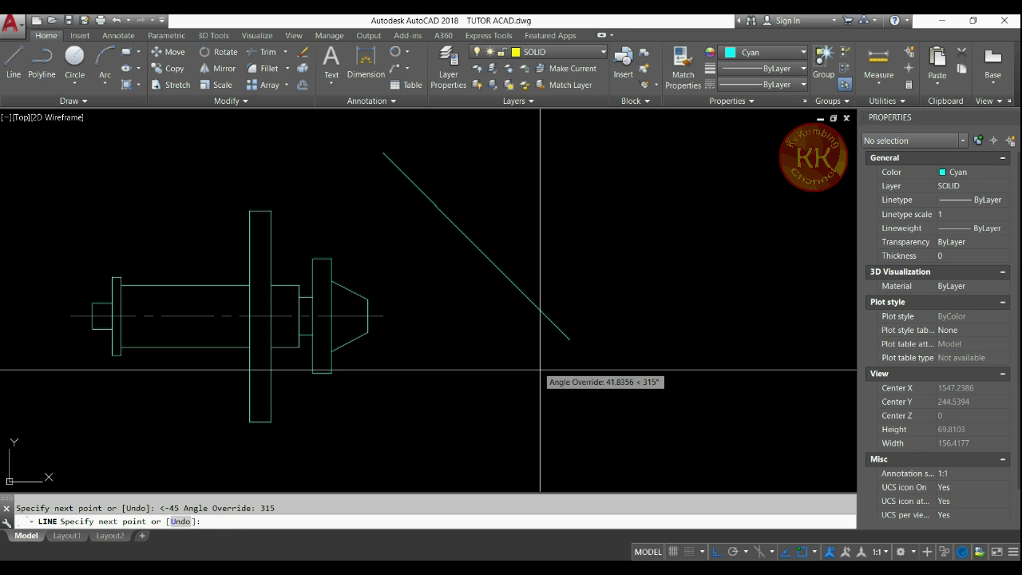
pyautogui.click(635, 468)
pyautogui.press('Return')
# - Mirror the complete shaft with its centerline across the diagonal line's two endpoints, keeping the source objects
pyautogui.scroll(-2, 591, 406)
pyautogui.scroll(2, 403, 333)
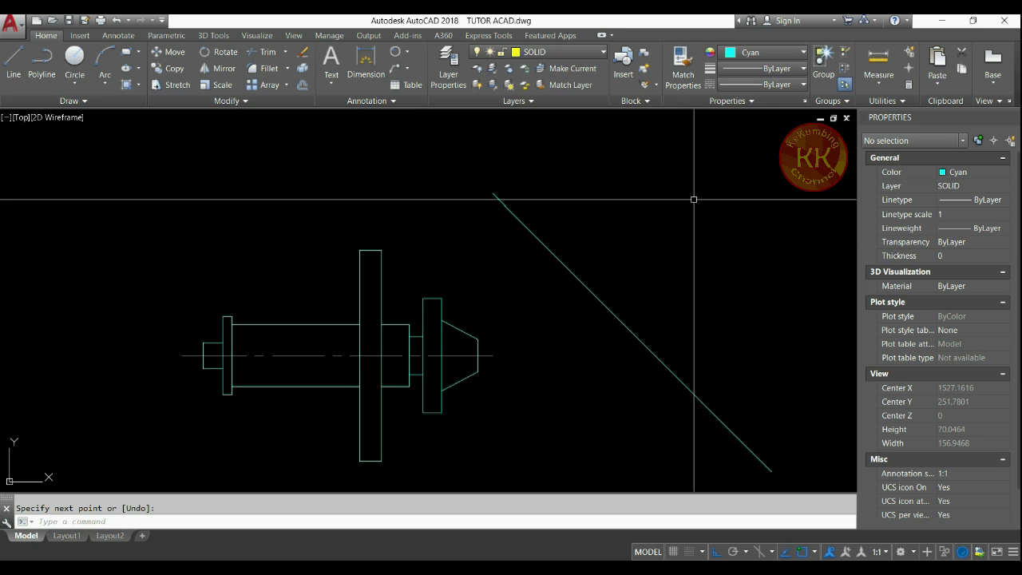
pyautogui.write('I')
pyautogui.press('Return')
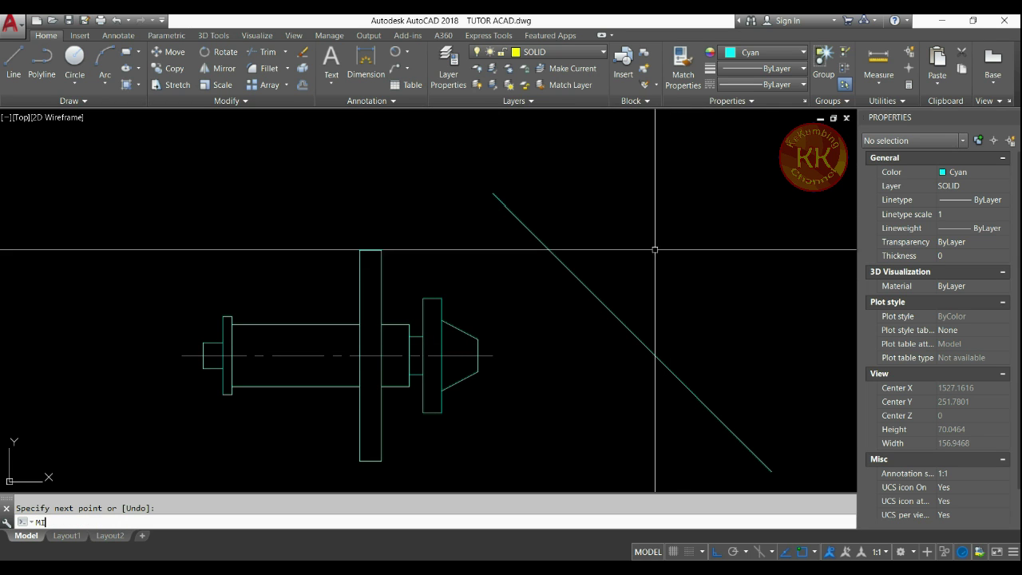
pyautogui.click(490, 235)
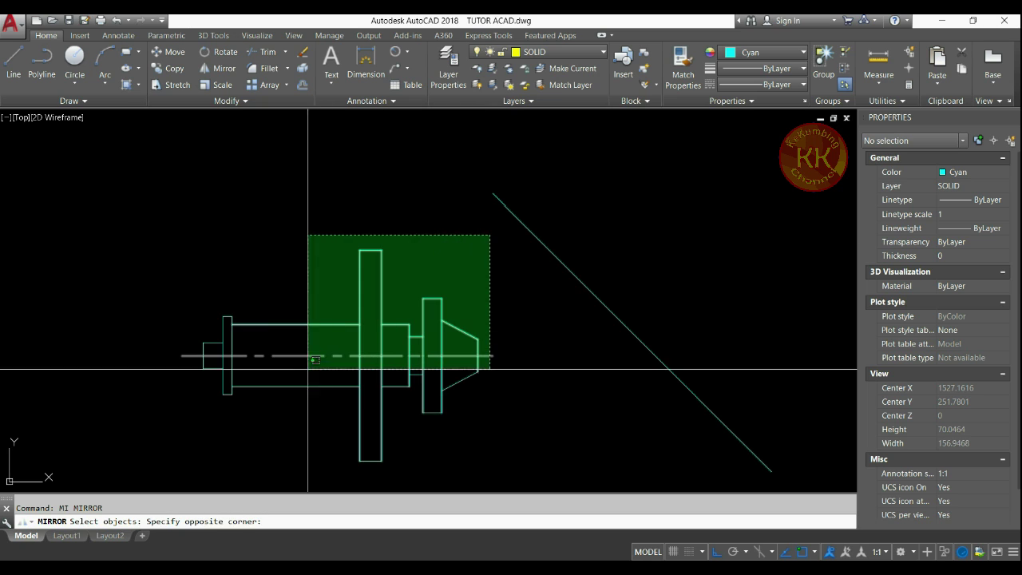
pyautogui.click(168, 460)
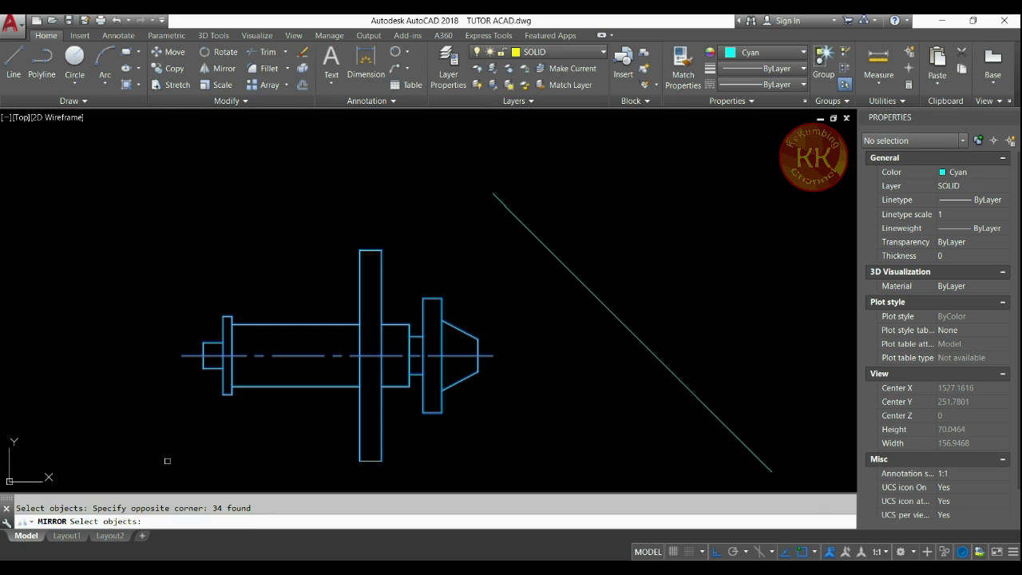
pyautogui.scroll(-2, 438, 359)
pyautogui.press('Return')
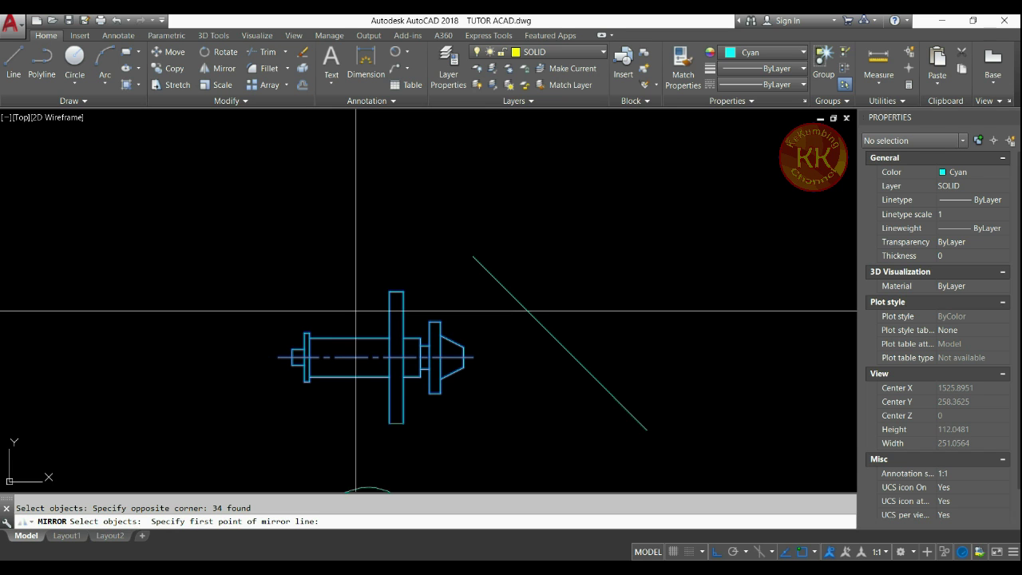
pyautogui.click(473, 257)
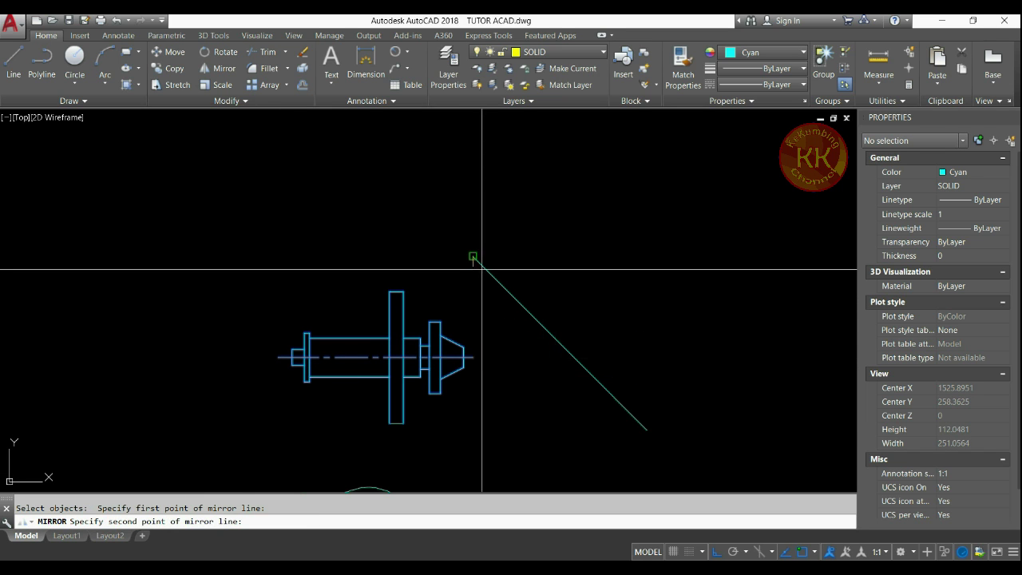
pyautogui.click(647, 429)
pyautogui.scroll(-2, 641, 397)
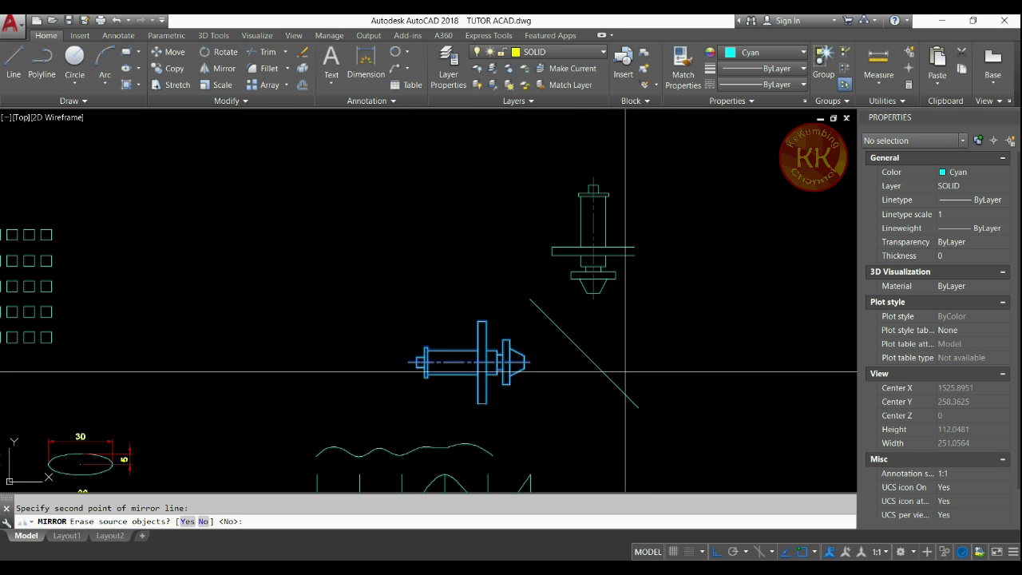
pyautogui.press('Return')
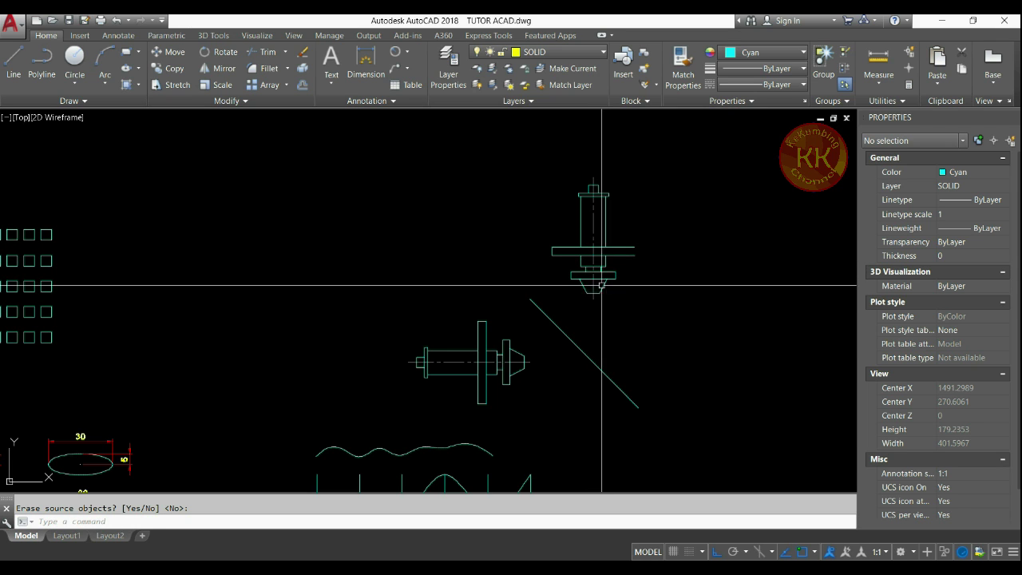
# - Mirror the tall flange's lower end edge across the diagonal line to close the upright copy's flange, keeping the source edge
pyautogui.scroll(2, 597, 300)
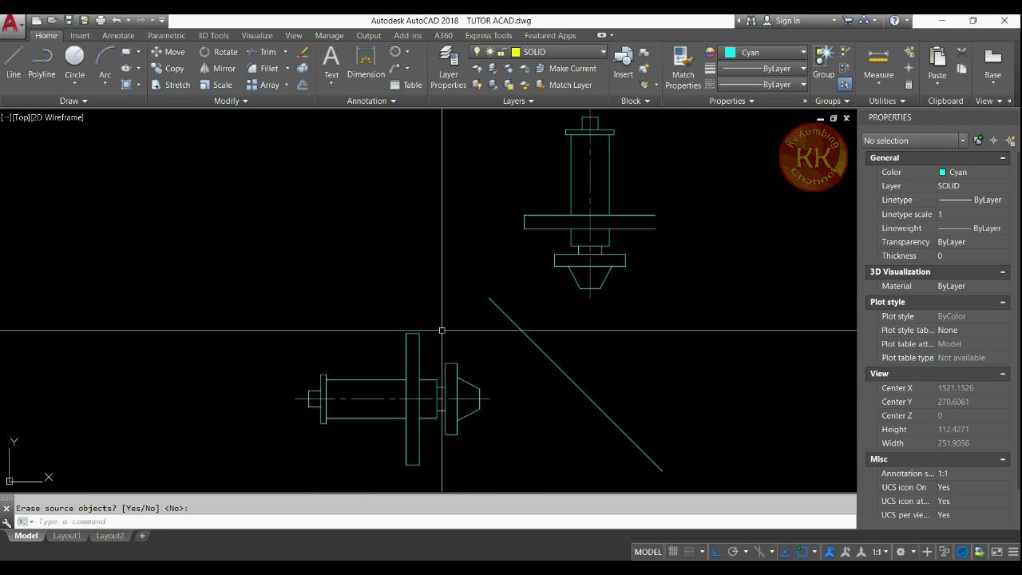
pyautogui.write('mi')
pyautogui.press('Return')
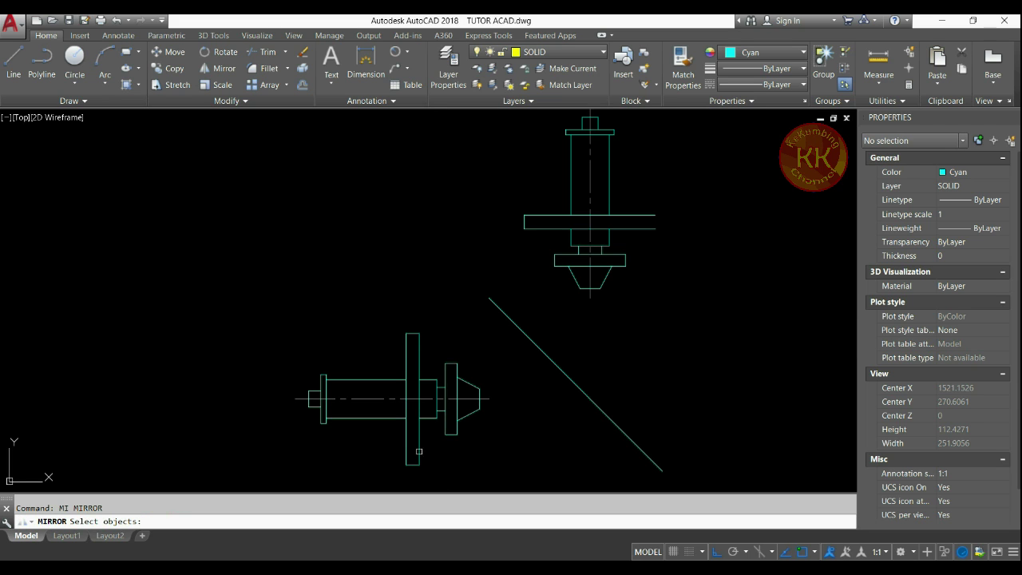
pyautogui.press('Return')
pyautogui.click(489, 298)
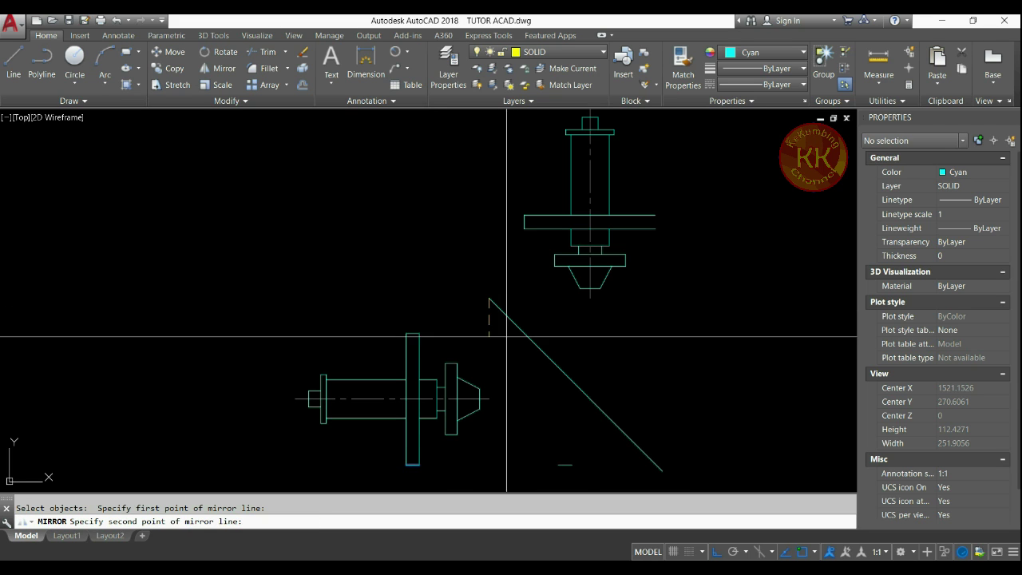
pyautogui.click(653, 463)
pyautogui.scroll(-3, 687, 352)
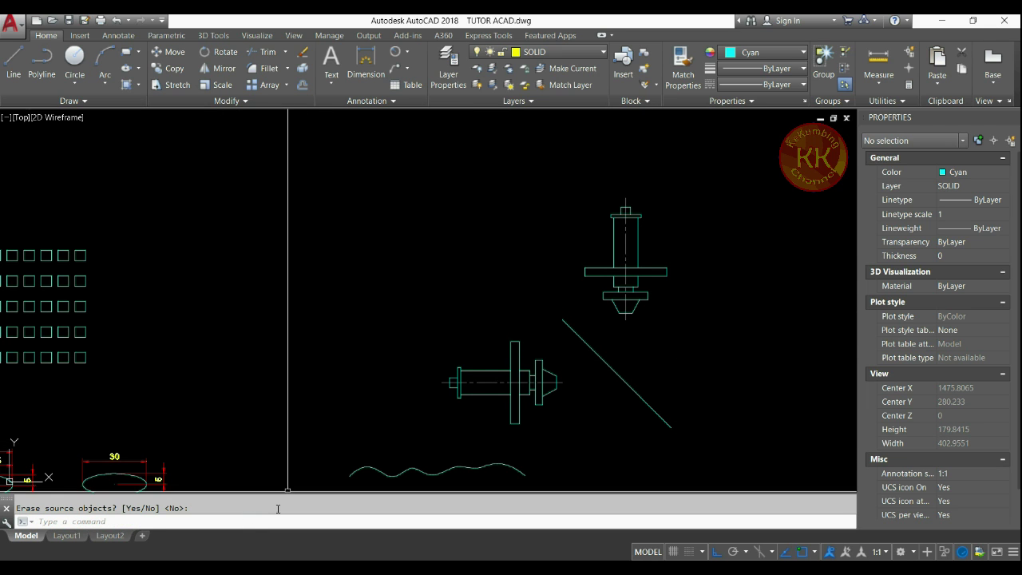
# - Check the Modify command list in the Word document, and return to the horizontal shaft in the AutoCAD drawing
pyautogui.click(269, 570)
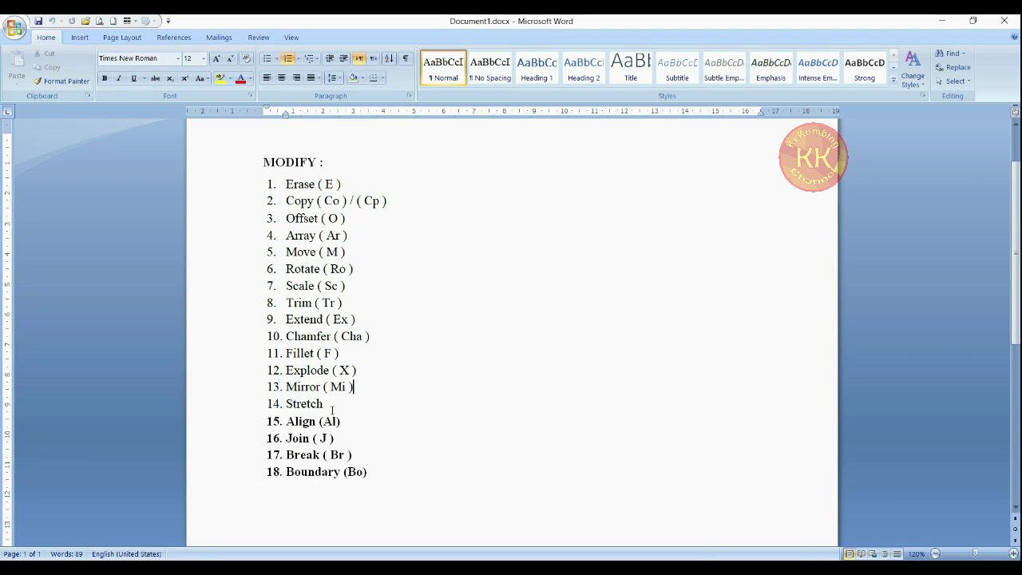
pyautogui.click(137, 568)
pyautogui.scroll(-3, 292, 391)
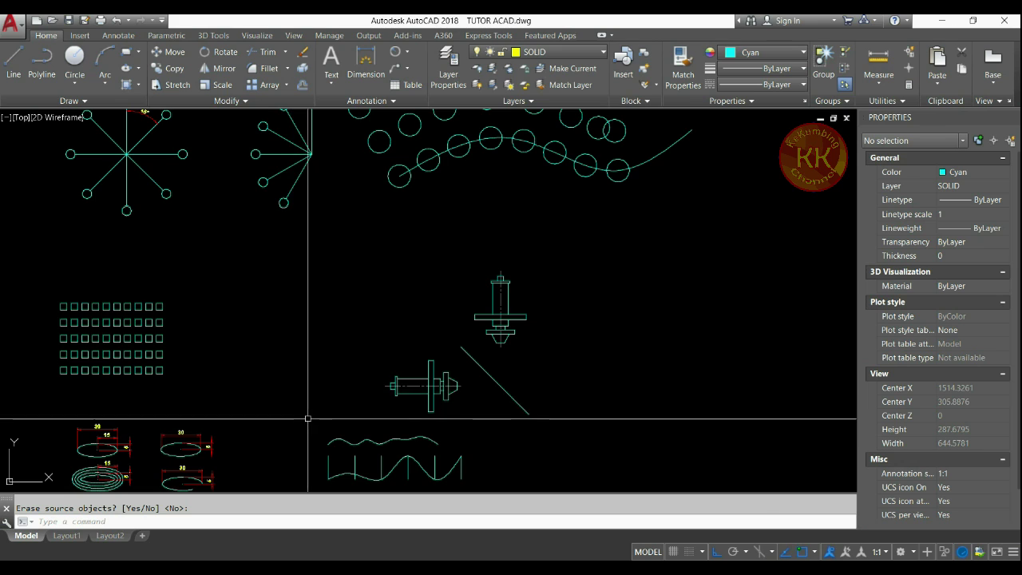
pyautogui.scroll(3, 403, 414)
pyautogui.scroll(2, 403, 414)
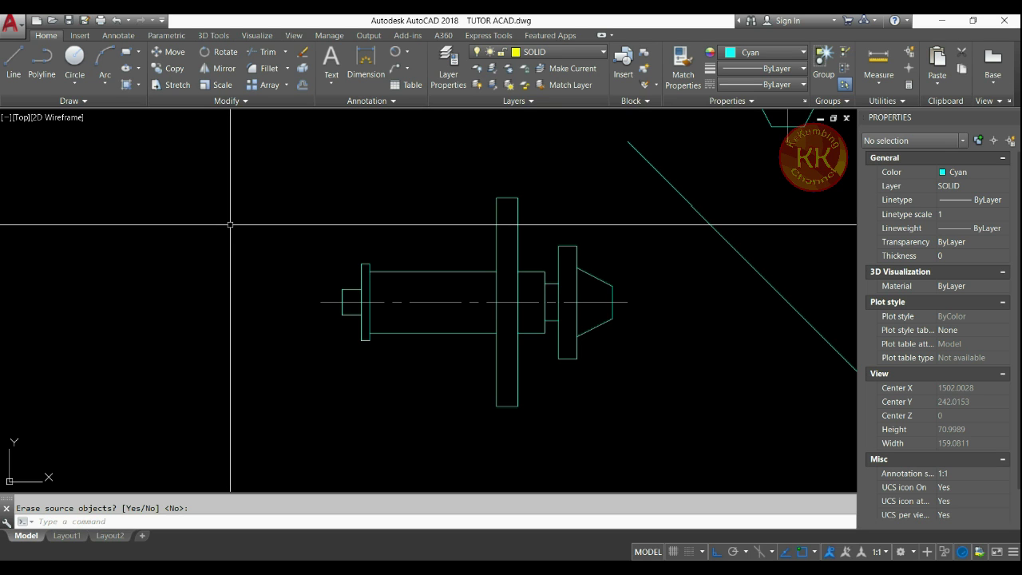
pyautogui.press('Return')
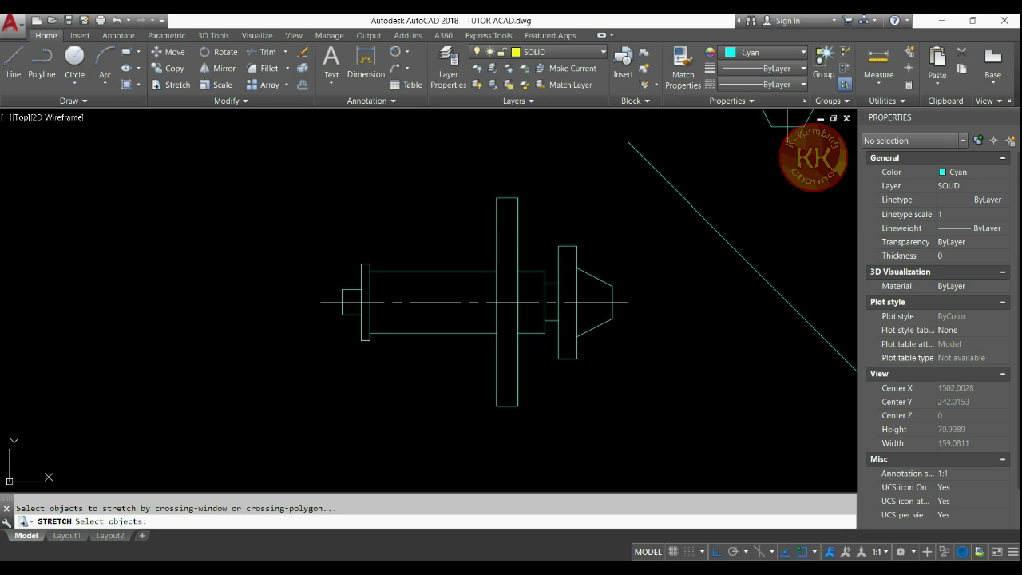
pyautogui.press('Escape')
pyautogui.scroll(5, 356, 240)
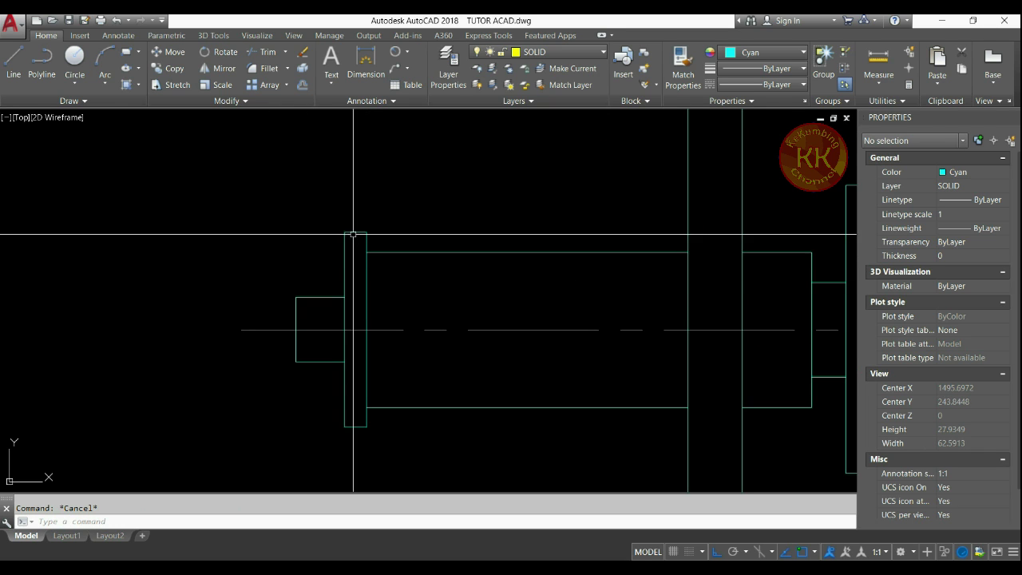
pyautogui.scroll(-3, 347, 372)
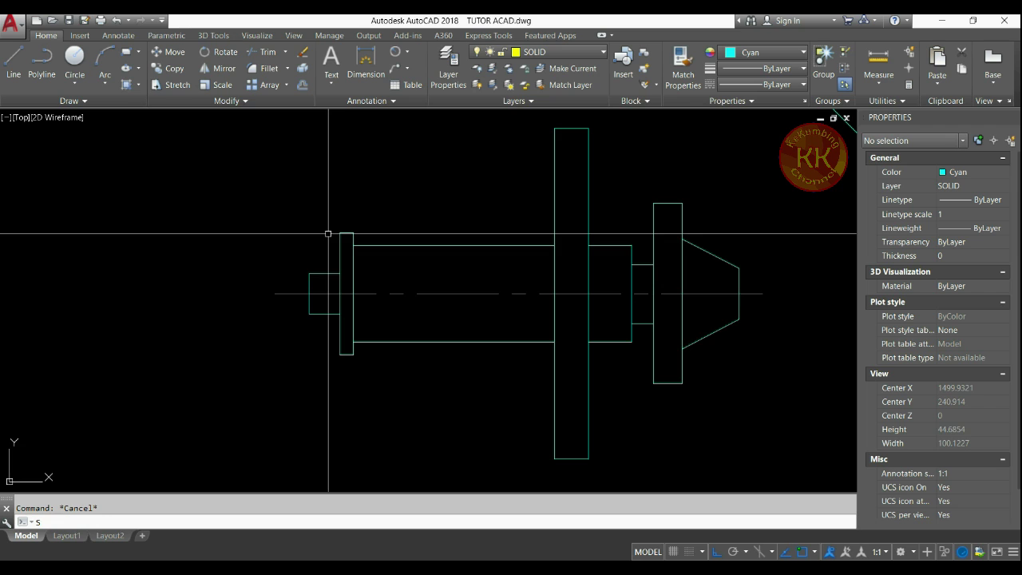
pyautogui.press('Escape')
pyautogui.scroll(3, 343, 237)
pyautogui.scroll(-1, 274, 128)
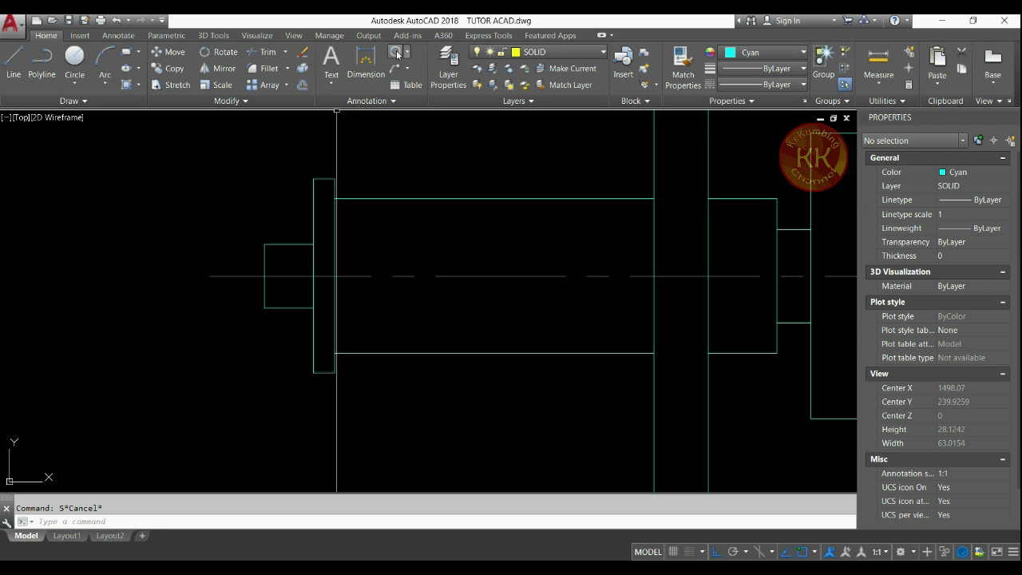
# - Add a linear dimension above the small flange beside the horizontal shaft's end stub, measuring the flange's thickness
pyautogui.click(409, 57)
pyautogui.click(420, 77)
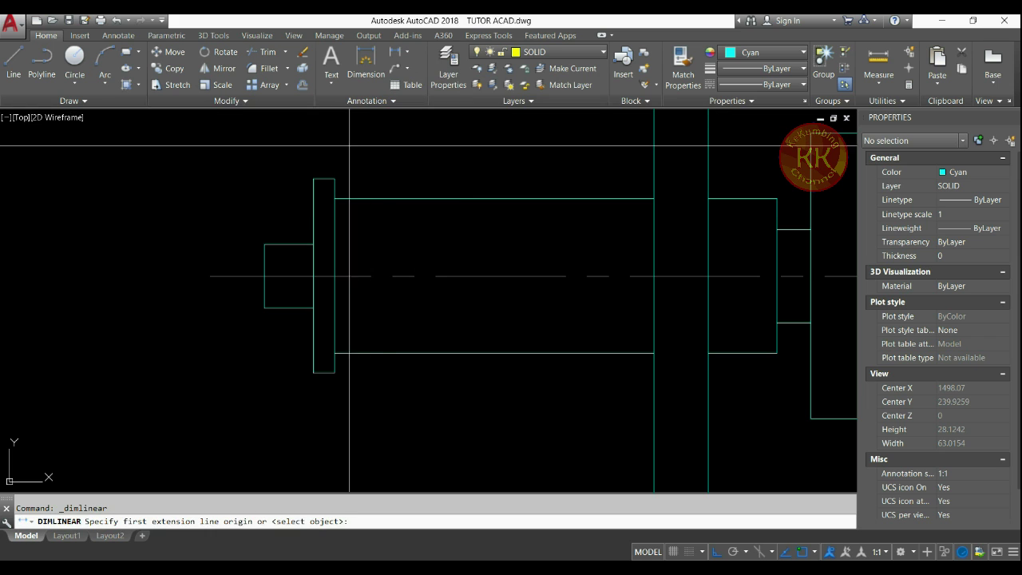
pyautogui.click(313, 178)
pyautogui.click(335, 178)
pyautogui.scroll(-2, 331, 148)
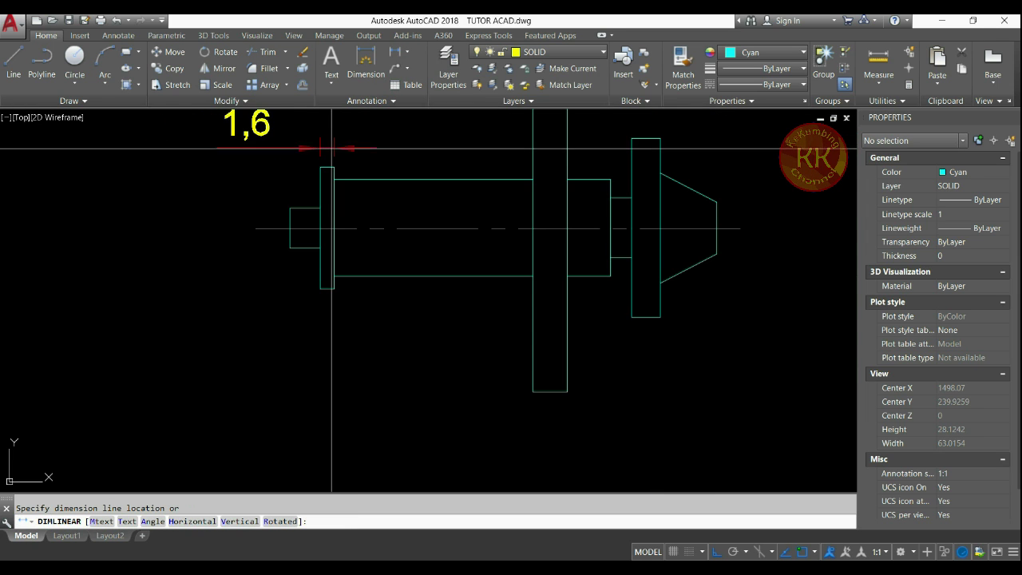
pyautogui.moveTo(331, 141); pyautogui.dragTo(363, 256, button='middle')
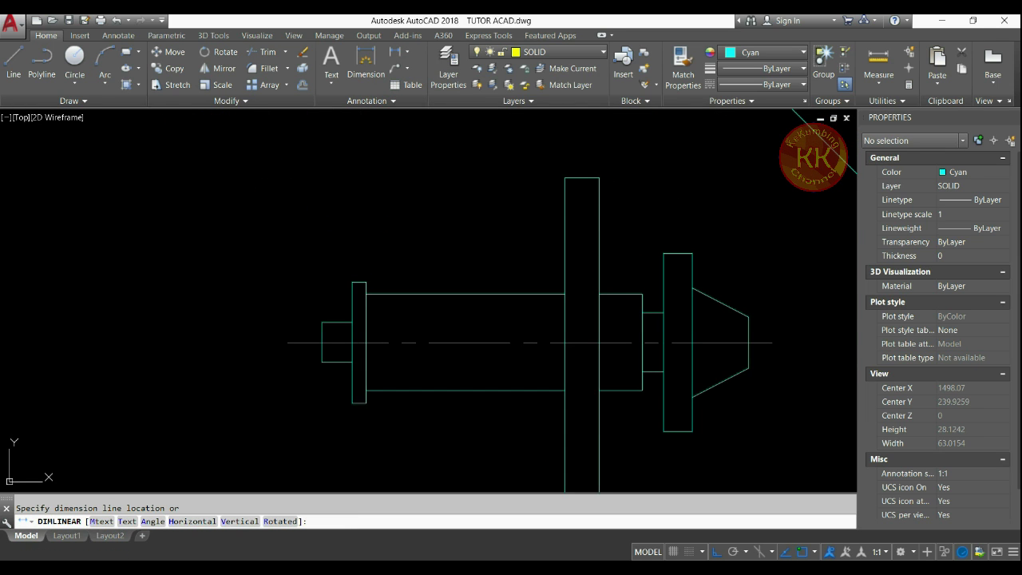
pyautogui.click(355, 223)
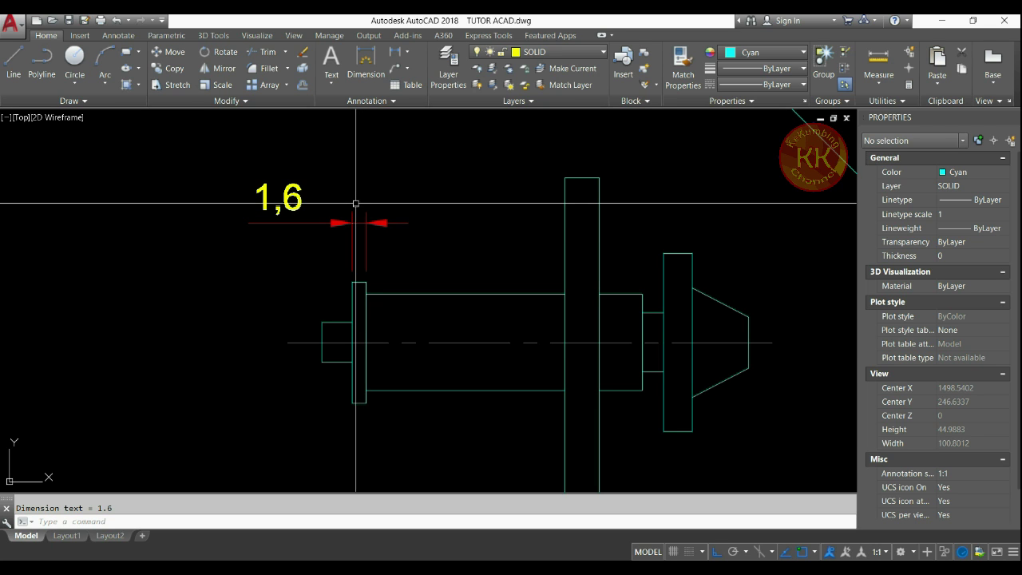
pyautogui.scroll(-2, 357, 227)
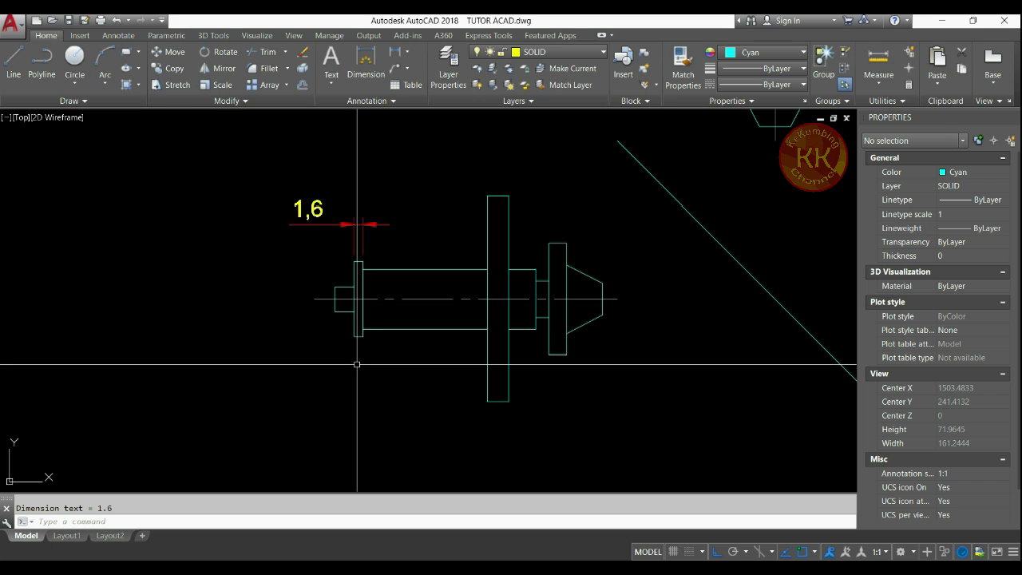
pyautogui.press('Escape')
# - Stretch the small flange's outer edge, the end stub and the centerline end outward horizontally by 1.4, including the thickness dimension
pyautogui.scroll(2, 358, 359)
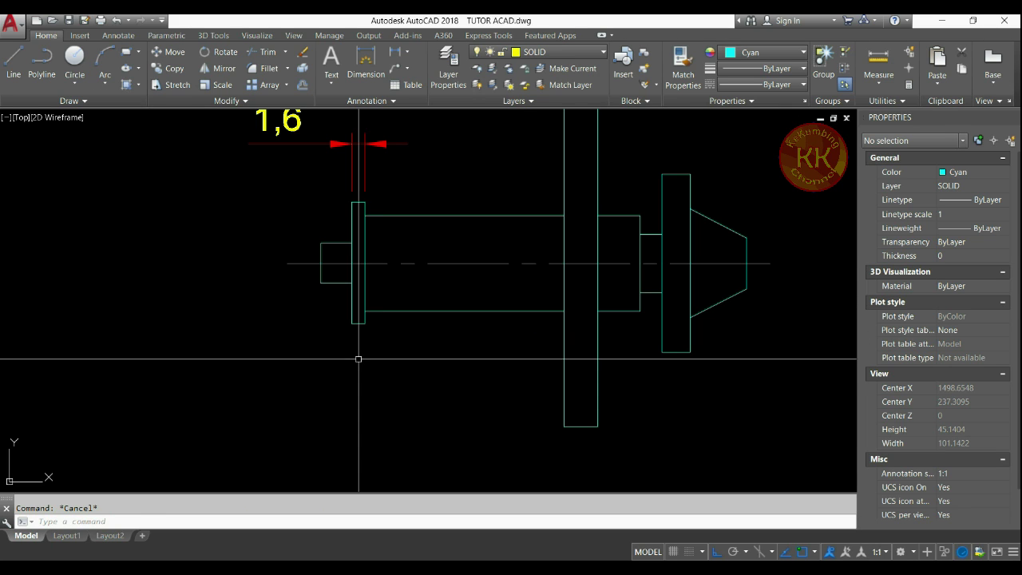
pyautogui.write('s')
pyautogui.press('Return')
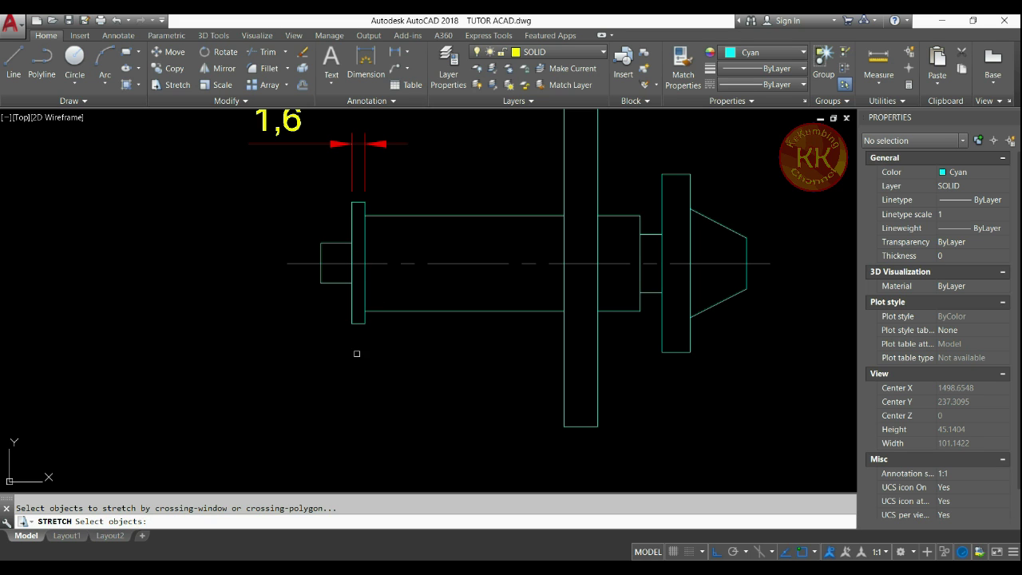
pyautogui.click(357, 361)
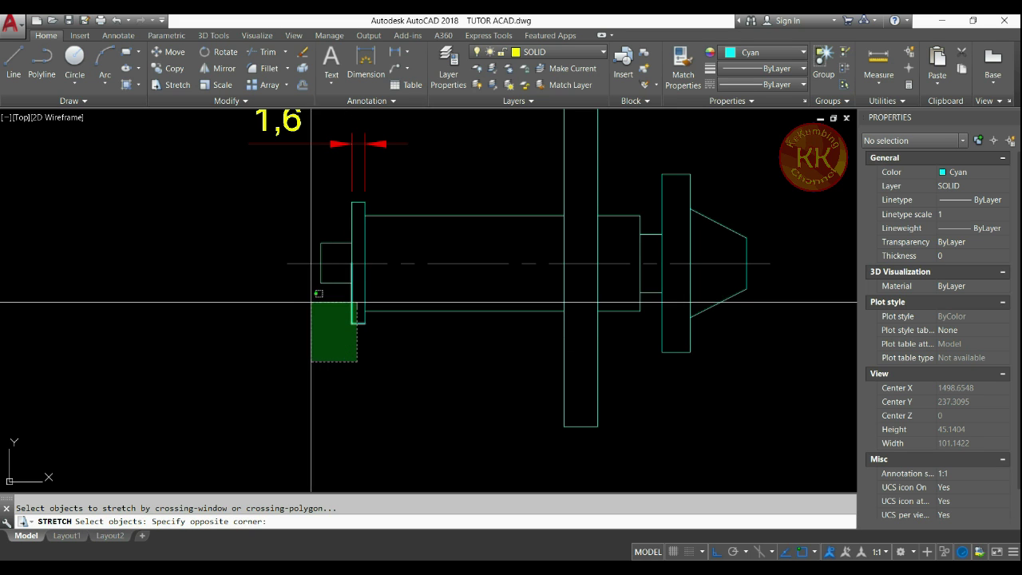
pyautogui.click(237, 182)
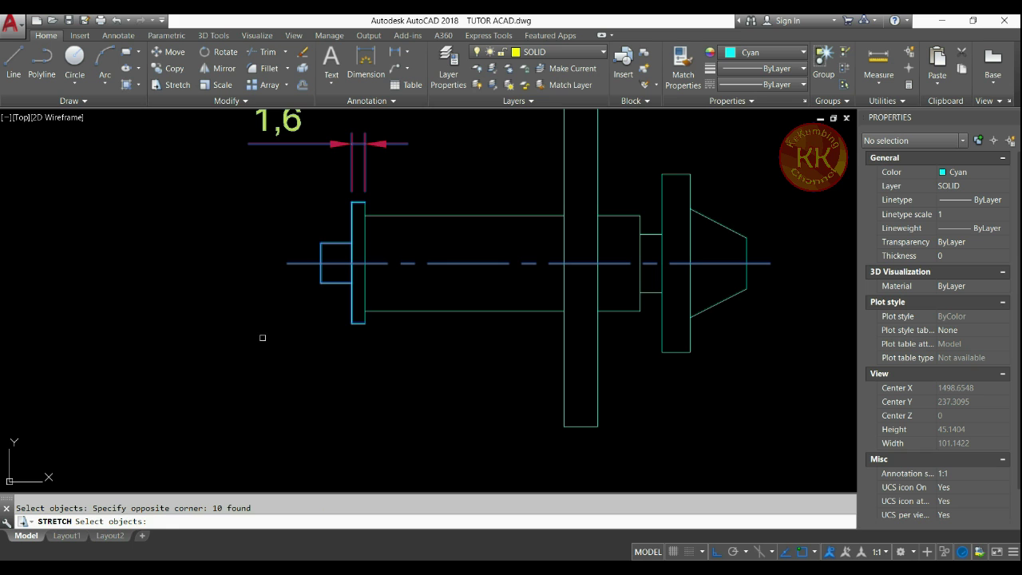
pyautogui.press('Return')
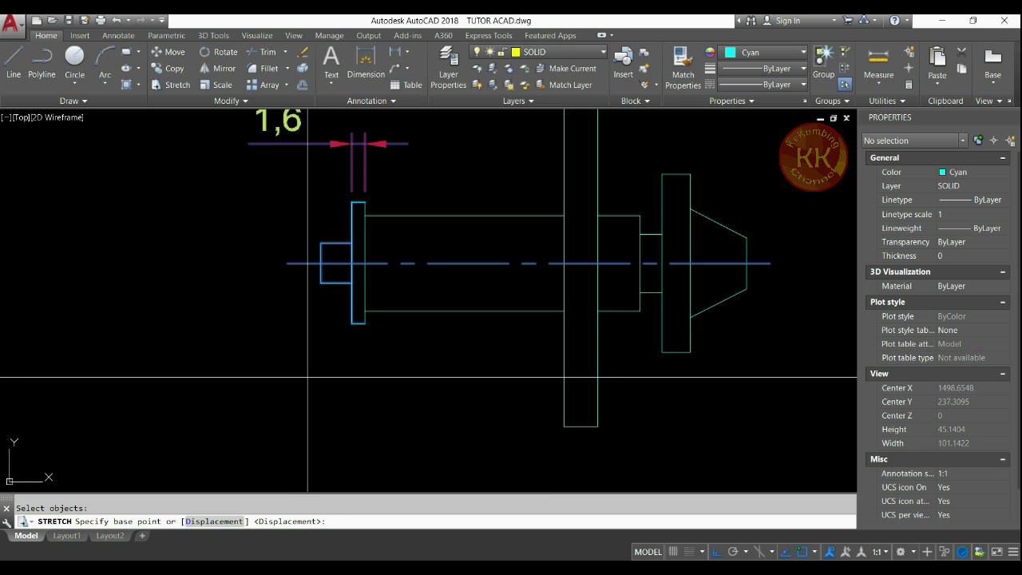
pyautogui.click(367, 408)
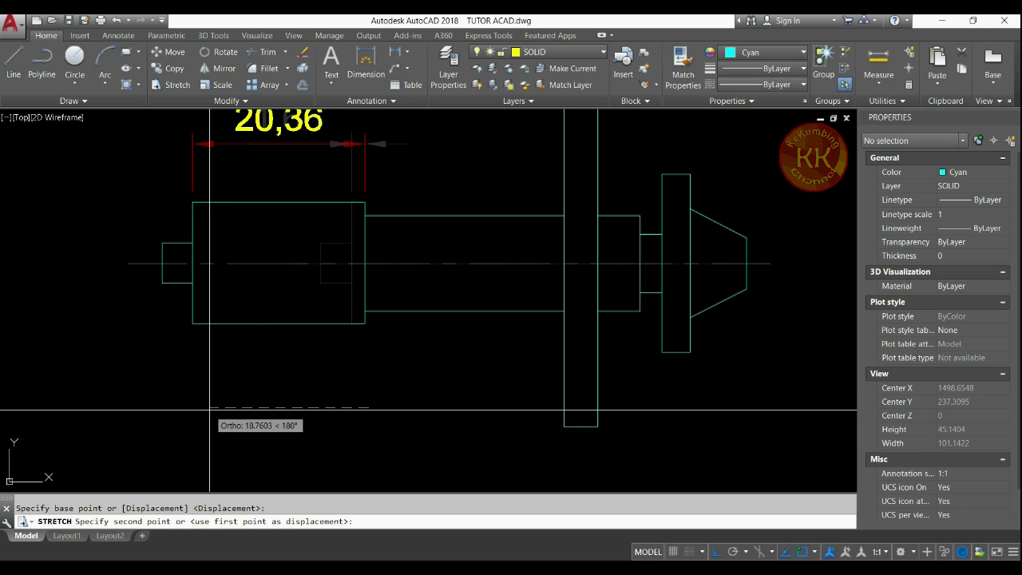
pyautogui.write('1.4')
pyautogui.press('Return')
pyautogui.scroll(-3, 338, 353)
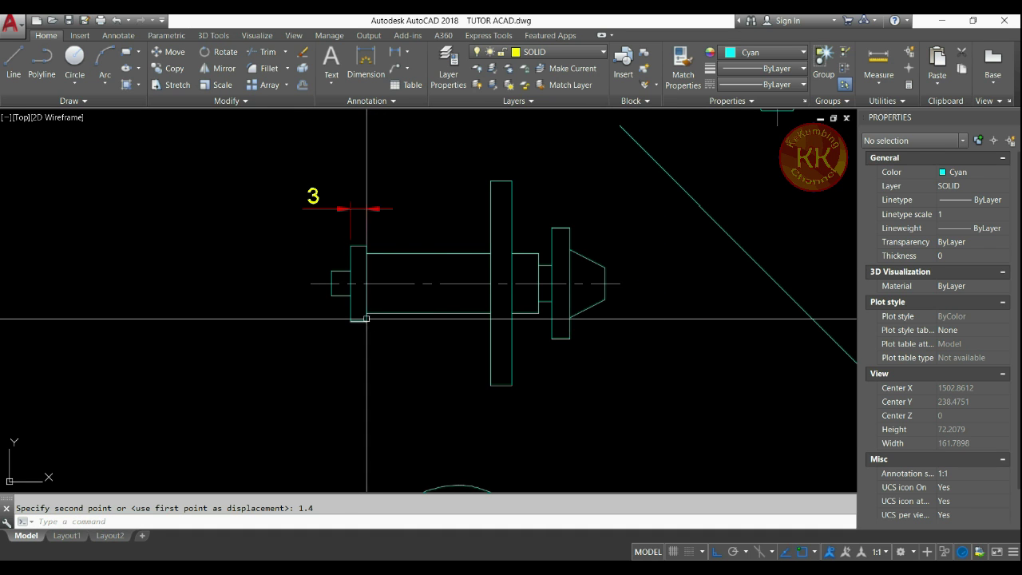
pyautogui.press('Escape')
# - Try to grip-stretch the end stub's upper outer corner horizontally away from the small flange
pyautogui.scroll(3, 300, 292)
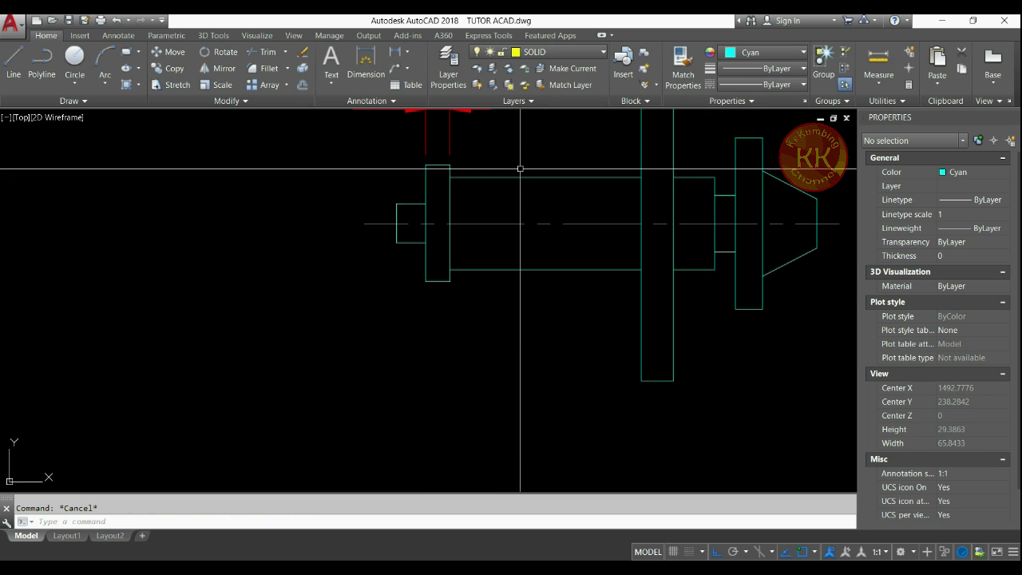
pyautogui.scroll(3, 354, 288)
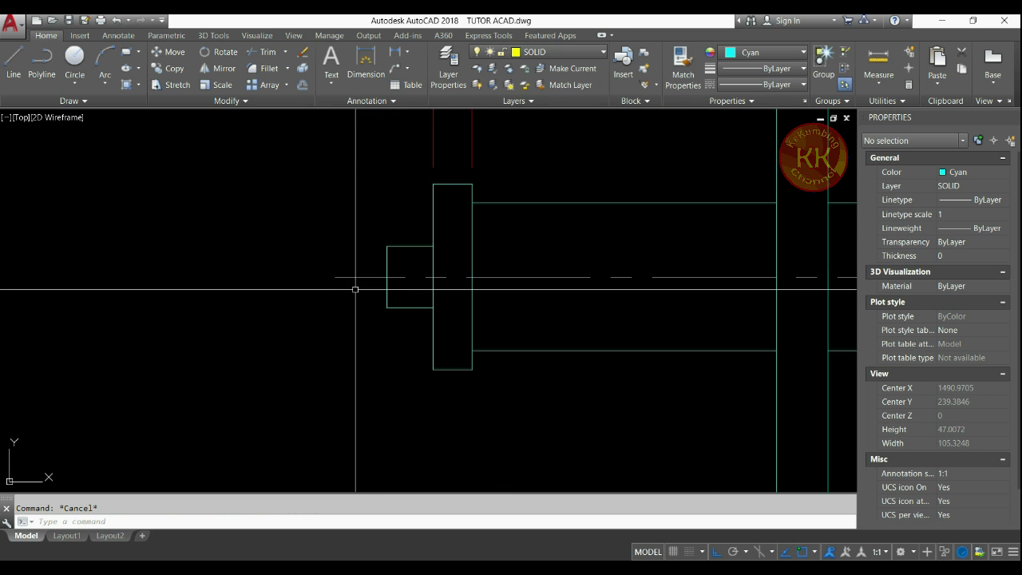
pyautogui.click(407, 214)
pyautogui.click(361, 249)
pyautogui.press('Escape')
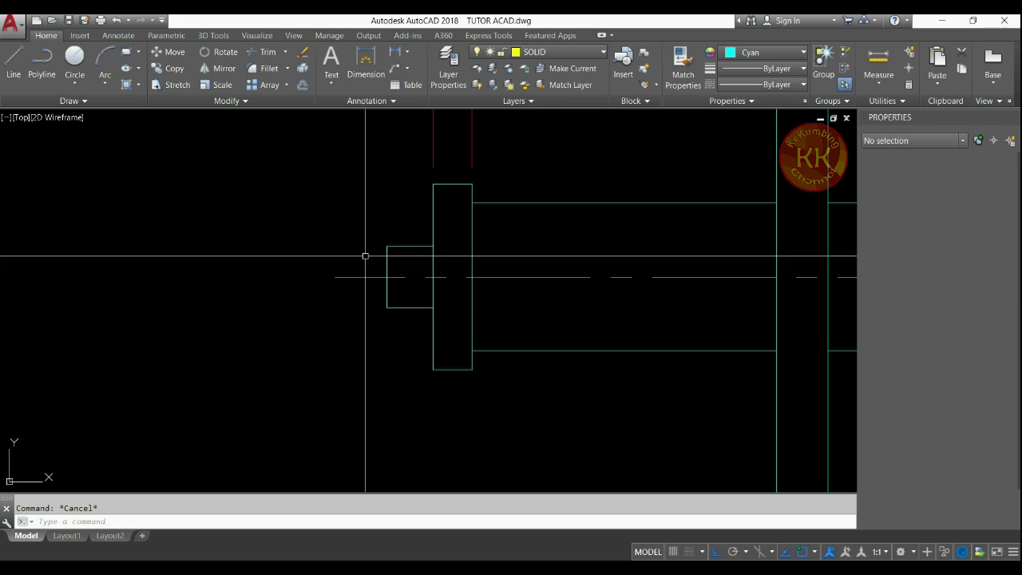
pyautogui.click(399, 236)
pyautogui.click(377, 253)
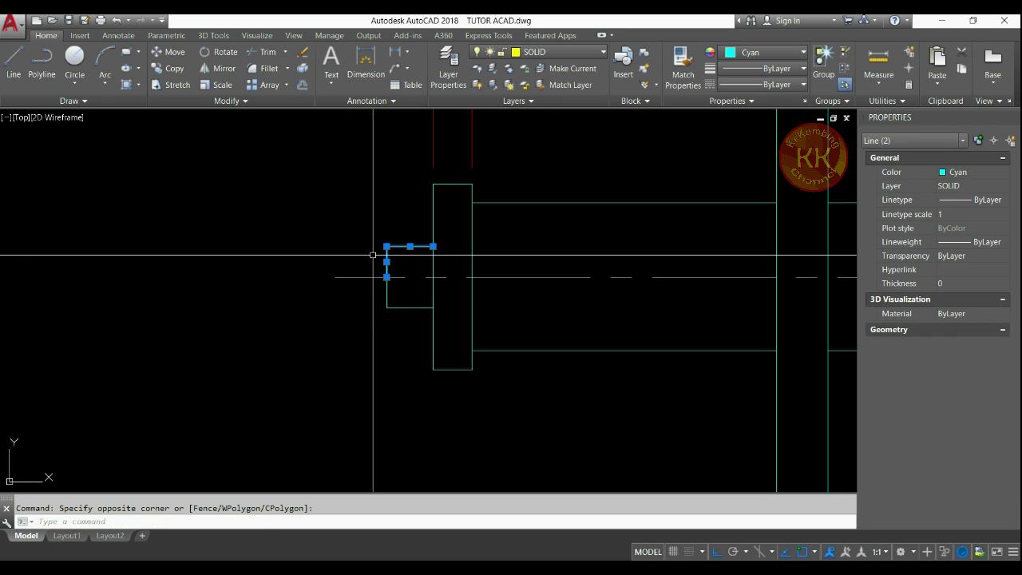
pyautogui.click(386, 246)
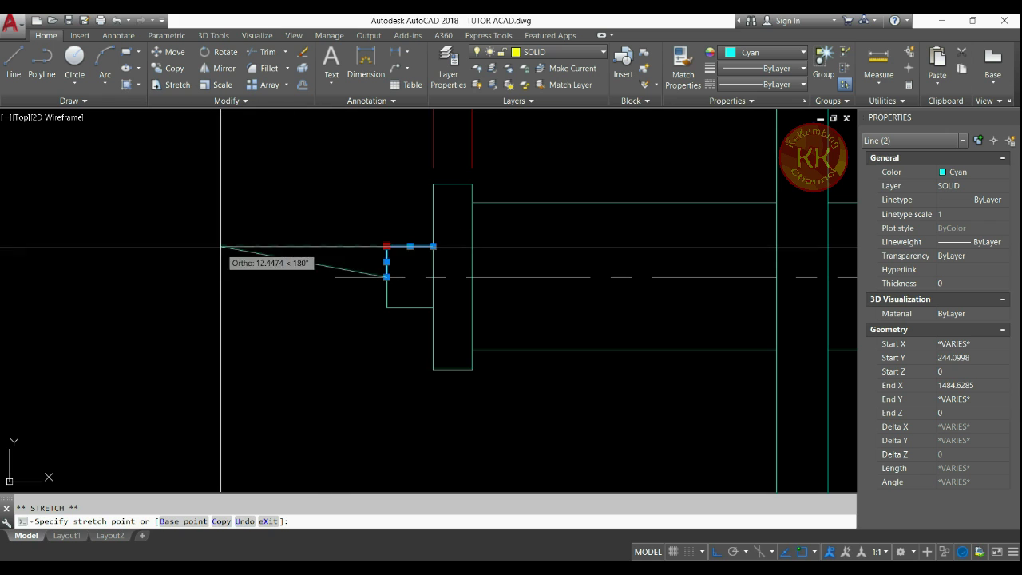
pyautogui.press('Escape')
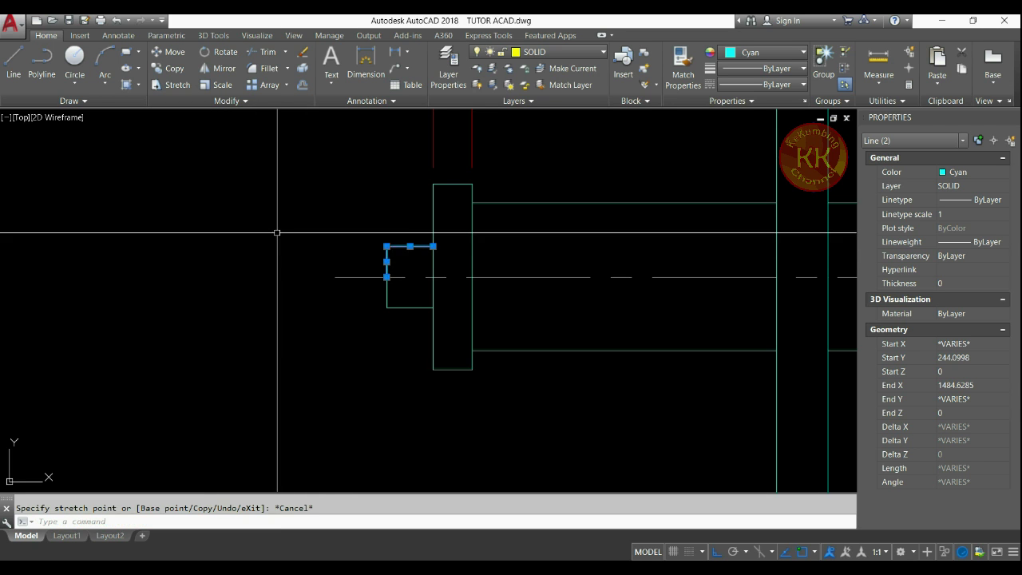
pyautogui.press('Escape')
# - Try to grip-stretch the end stub's lower outer corner horizontally away from the small flange
pyautogui.click(408, 302)
pyautogui.click(365, 312)
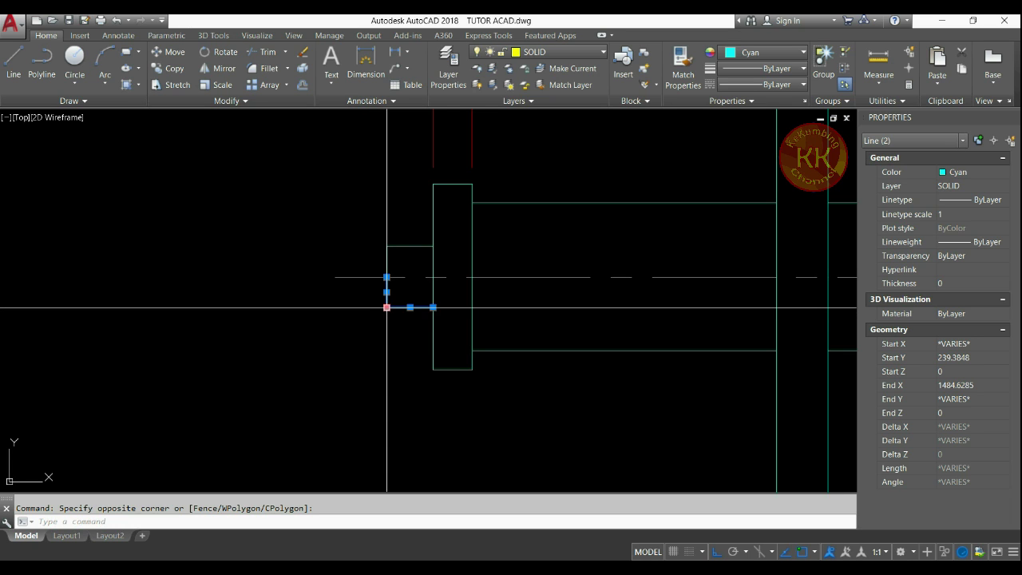
pyautogui.click(387, 307)
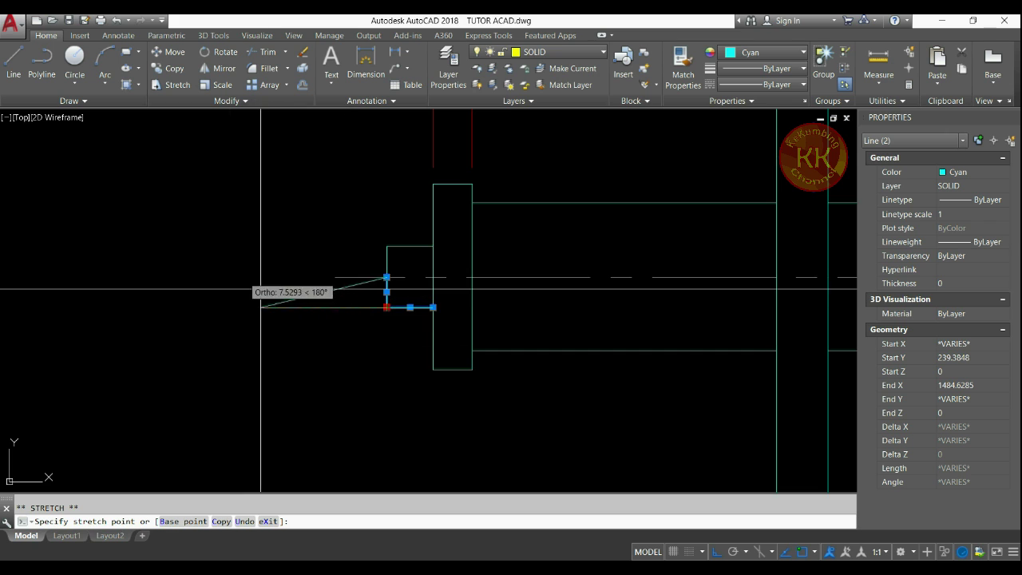
pyautogui.press('Escape')
# - Move the lower half of the end stub's outer edge outward by its midpoint grip, and undo that grip edit
pyautogui.click(384, 285)
pyautogui.click(387, 285)
pyautogui.click(386, 292)
pyautogui.click(330, 292)
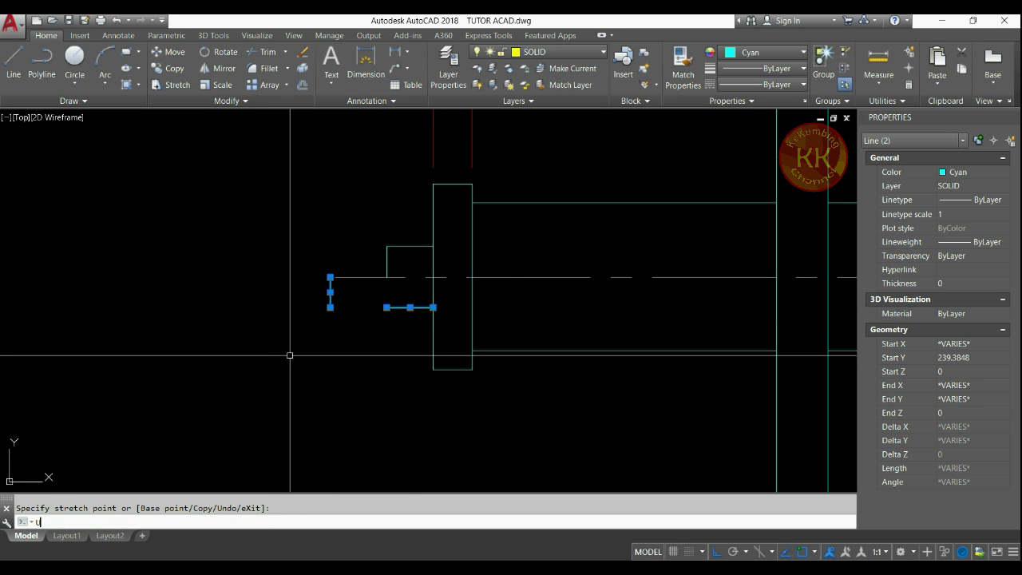
pyautogui.press('Return')
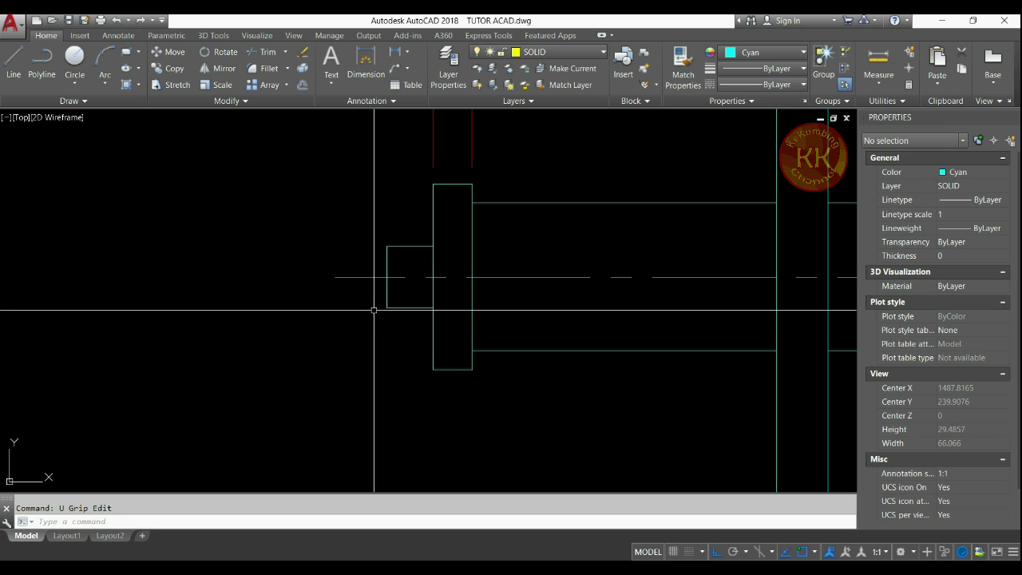
pyautogui.press('Escape')
# - Check the Modify command list in the Word document again, and return to the AutoCAD drawing
pyautogui.scroll(-2, 376, 309)
pyautogui.hotkey('alt', 'Tab')
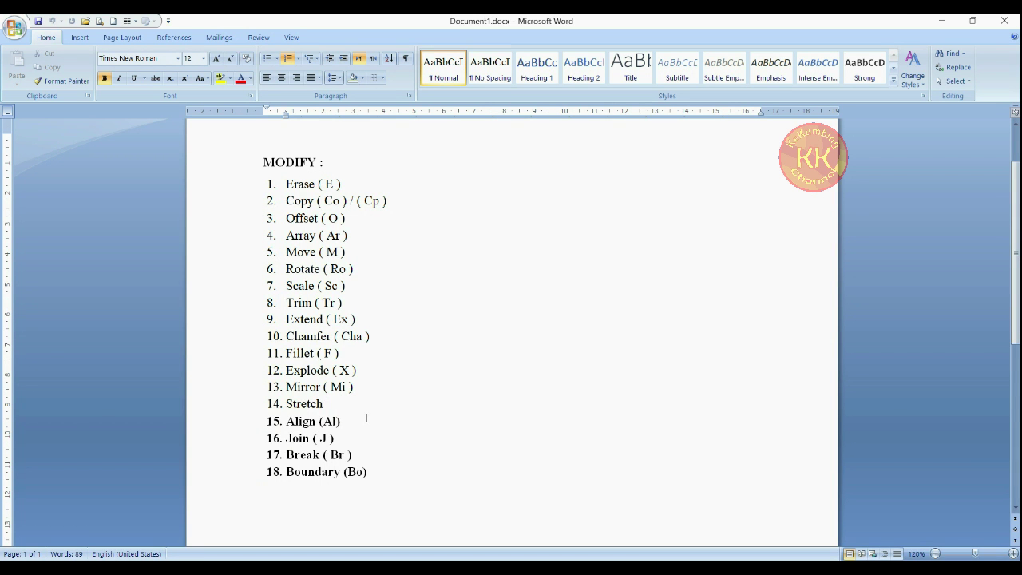
pyautogui.hotkey('alt', 'Tab')
# - Examine the stretched horizontal shaft, the diagonal mirror line and the upright mirrored copy
pyautogui.scroll(-2, 403, 338)
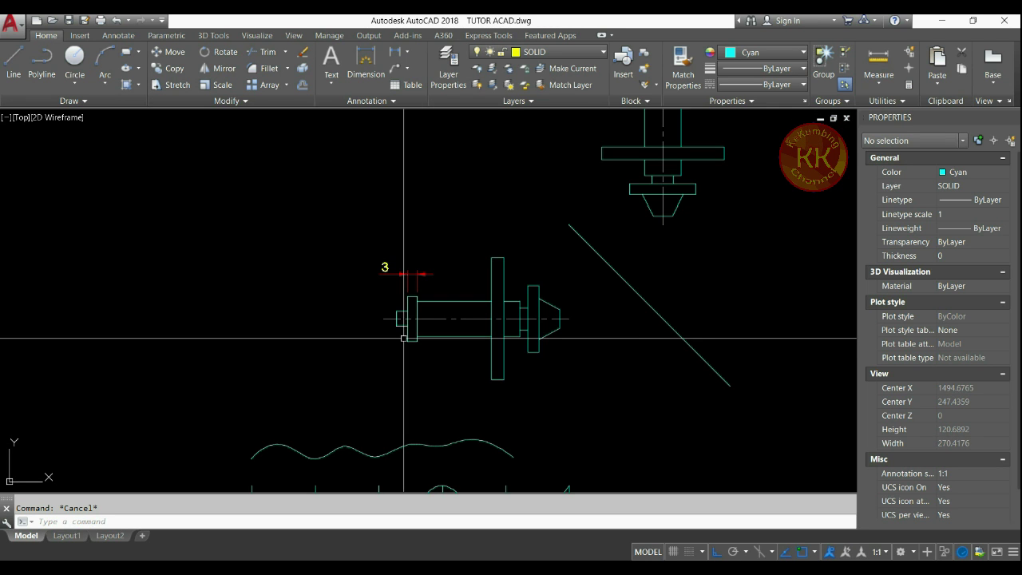
pyautogui.scroll(-2, 482, 371)
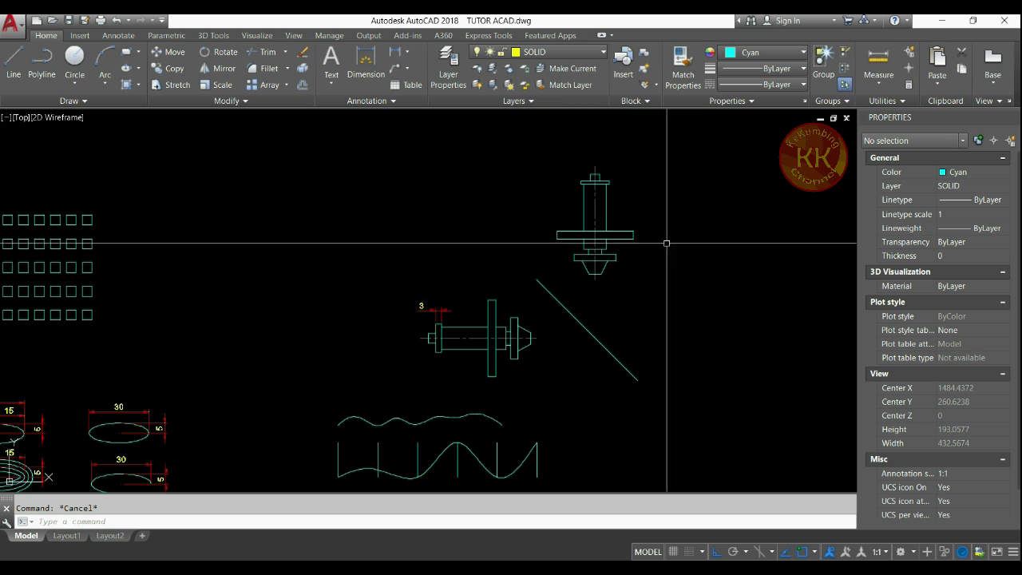
pyautogui.scroll(4, 677, 206)
pyautogui.scroll(-2, 676, 200)
pyautogui.scroll(-2, 472, 399)
pyautogui.scroll(4, 540, 311)
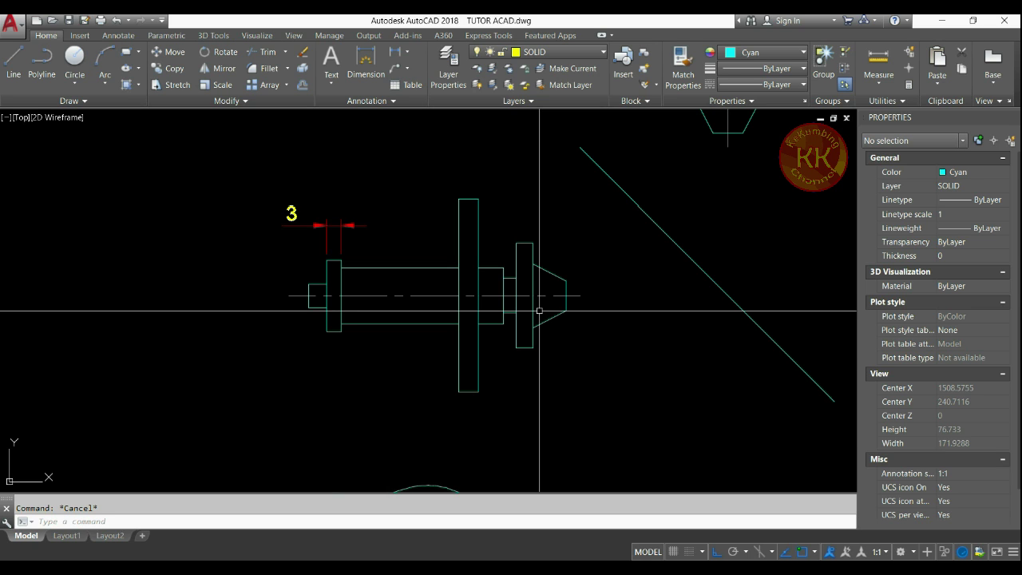
pyautogui.scroll(2, 639, 224)
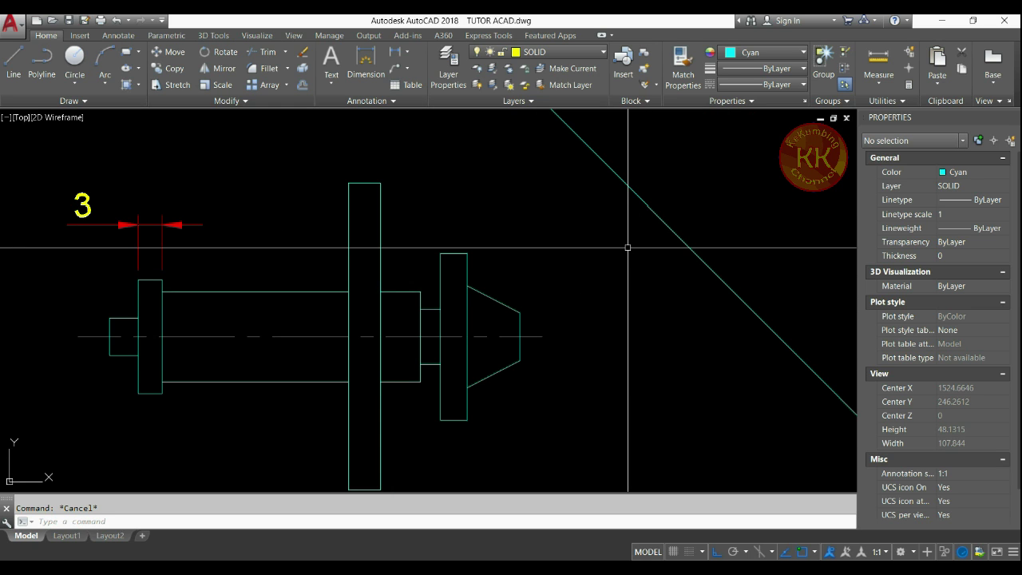
pyautogui.scroll(-2, 628, 247)
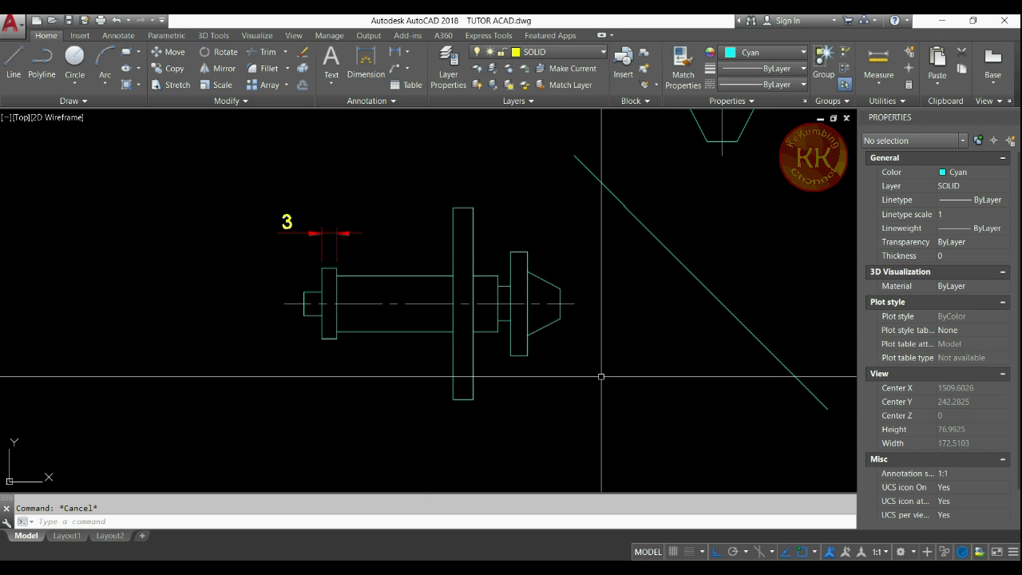
# - Draw a small upright rectangle below the shaft's tapered end, beside the diagonal mirror line
pyautogui.write('rec')
pyautogui.press('Return')
pyautogui.click(621, 424)
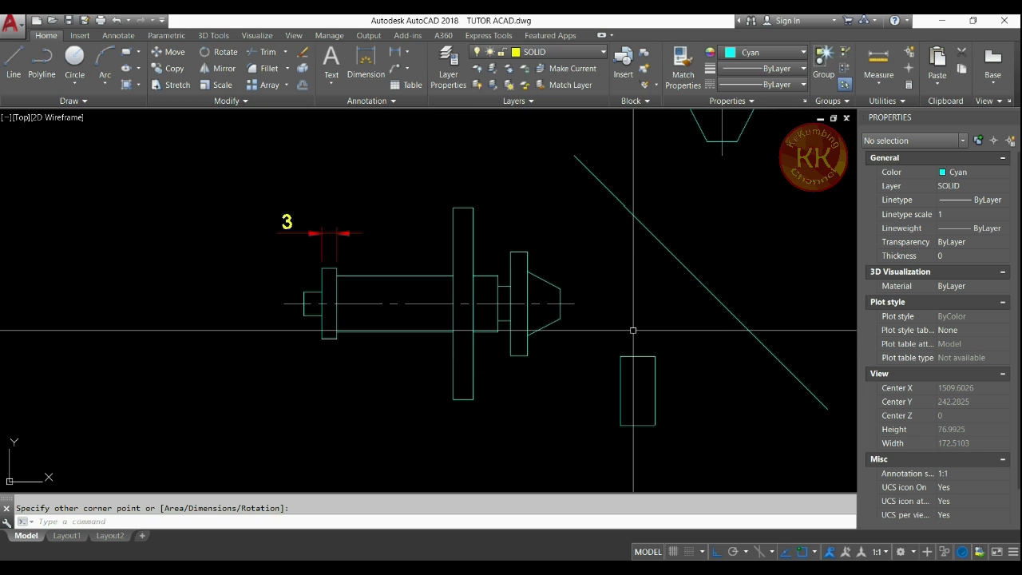
pyautogui.scroll(2, 654, 379)
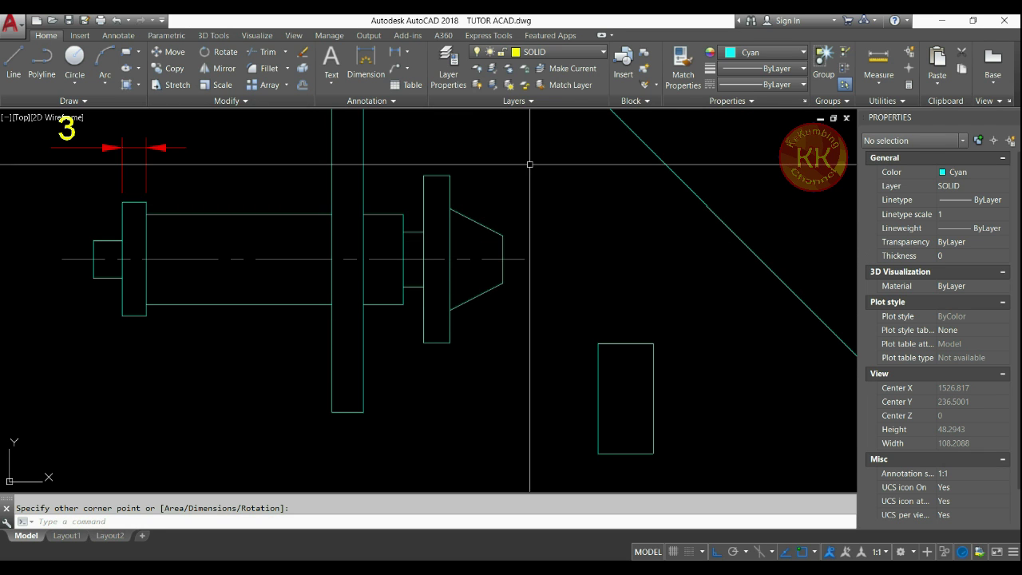
pyautogui.click(476, 222)
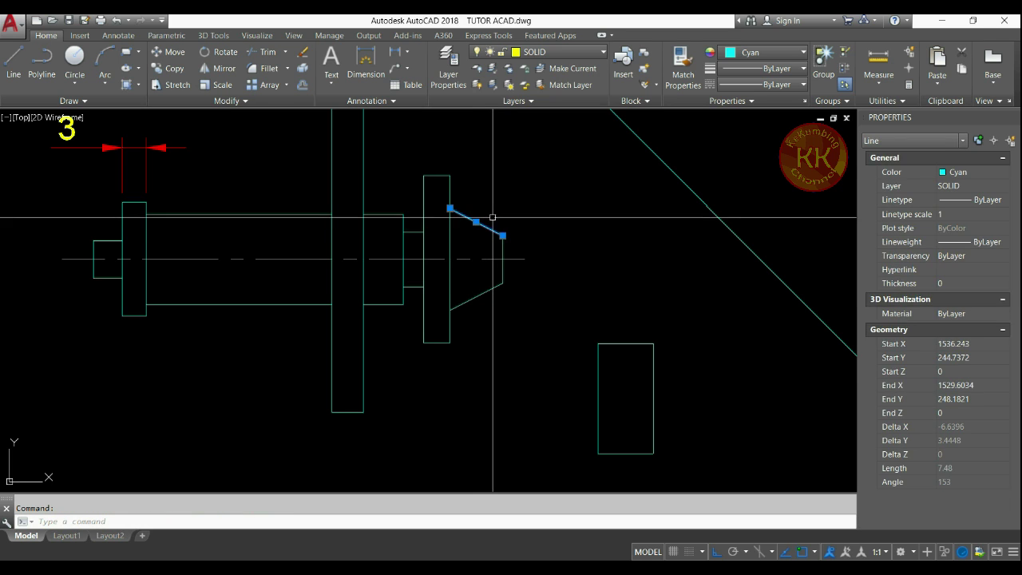
pyautogui.press('Escape')
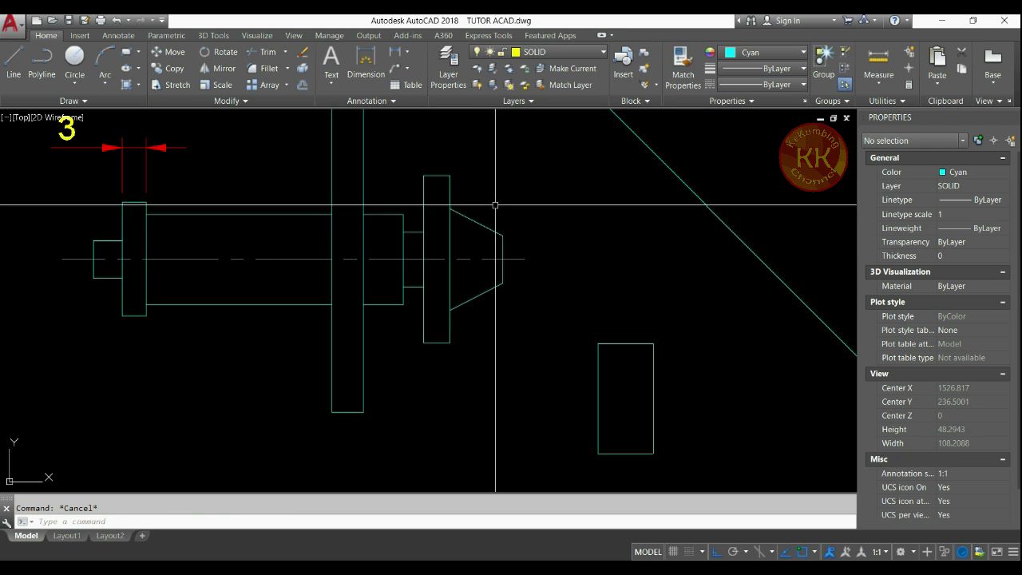
pyautogui.click(289, 70)
pyautogui.click(288, 69)
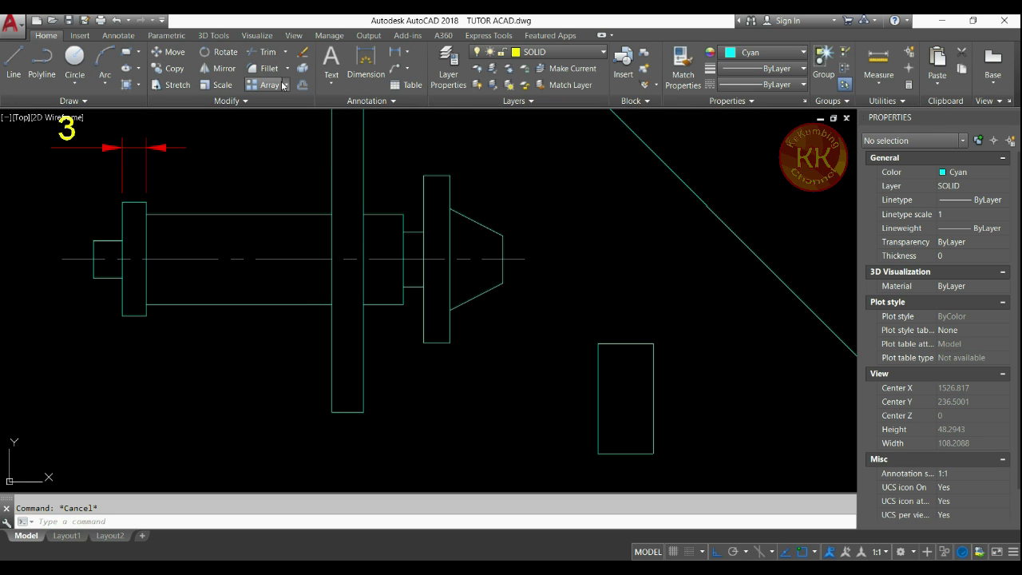
pyautogui.click(286, 85)
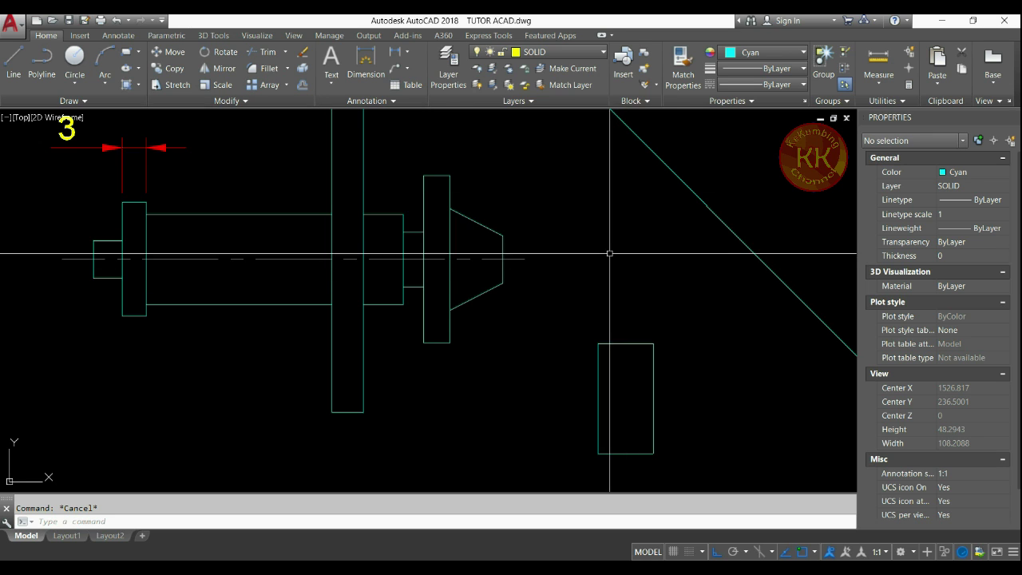
pyautogui.click(224, 101)
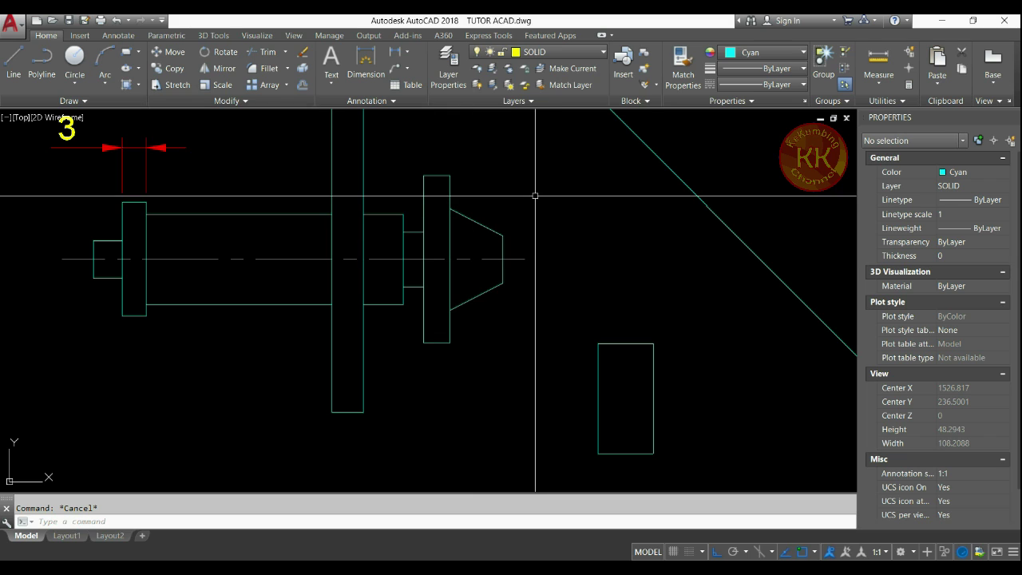
# - Align the small rectangle's bottom edge with the upper slanted edge of the shaft's tapered end, using two point pairs and no scaling
pyautogui.write('AL')
pyautogui.press('Return')
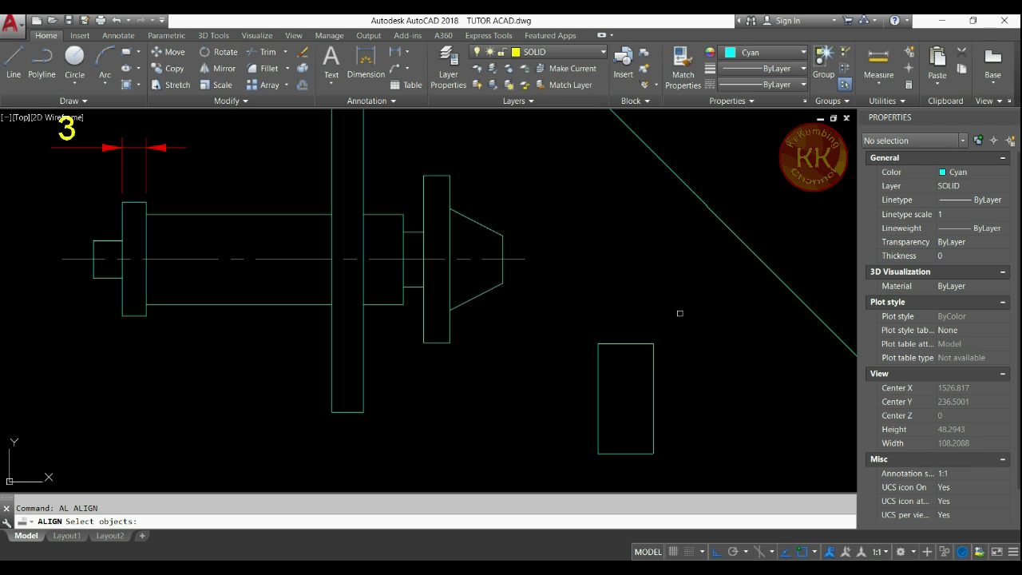
pyautogui.click(667, 323)
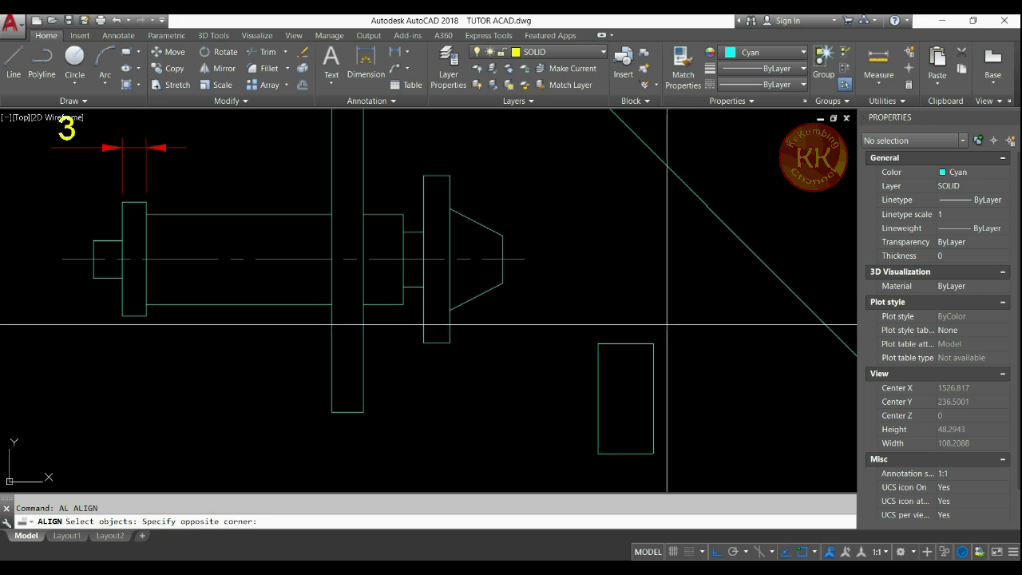
pyautogui.click(639, 360)
pyautogui.press('Return')
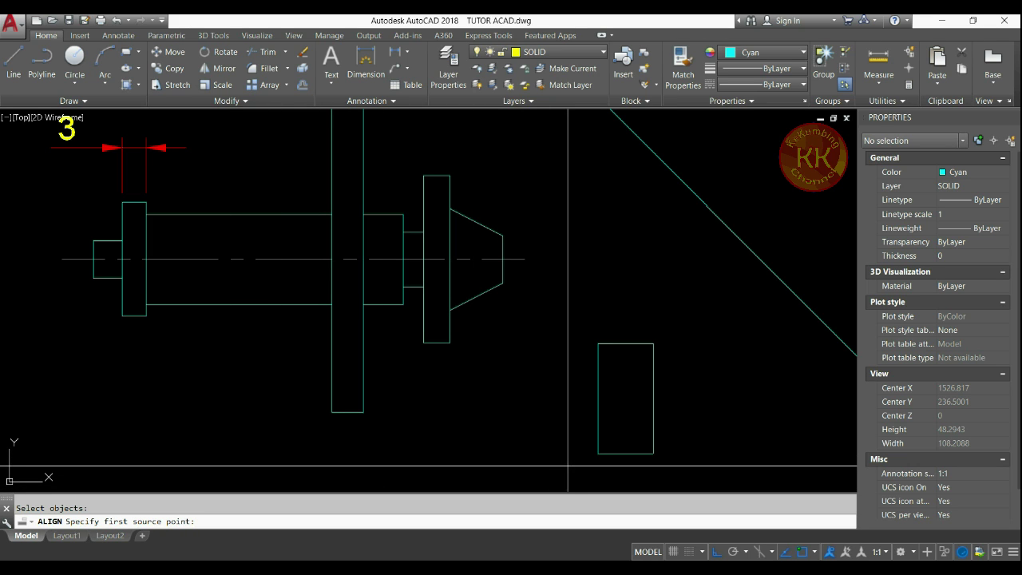
pyautogui.click(599, 455)
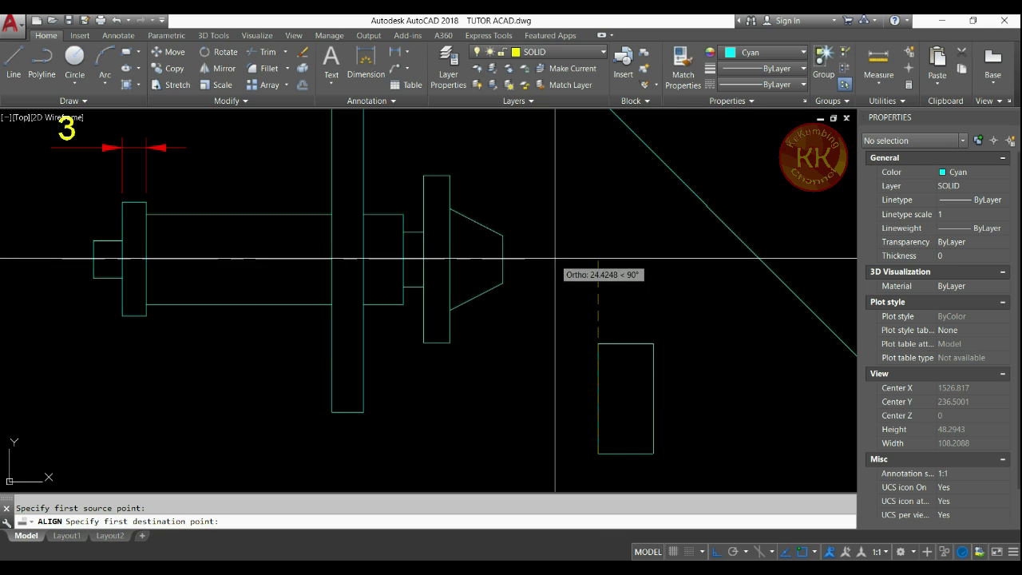
pyautogui.click(450, 209)
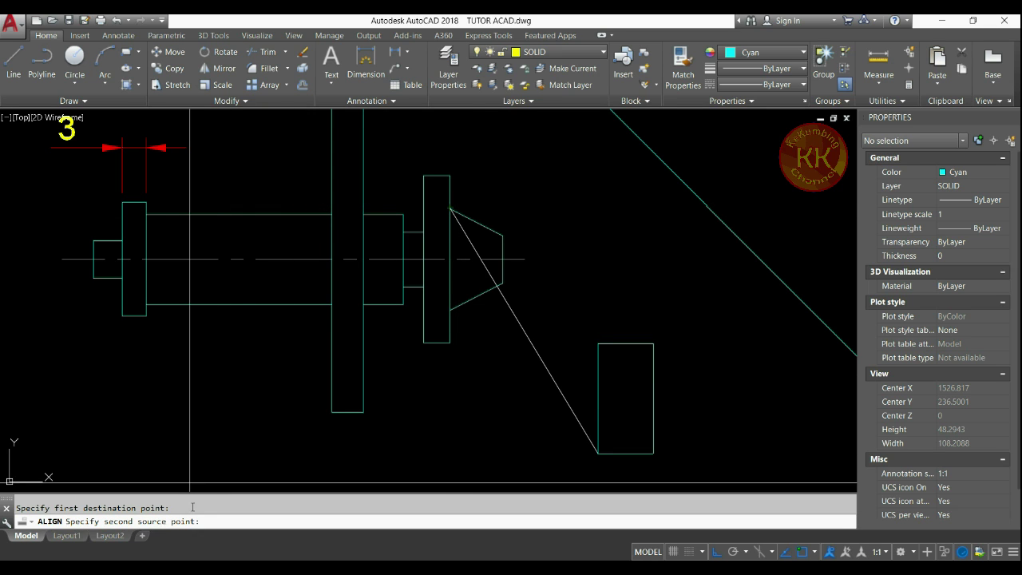
pyautogui.click(653, 454)
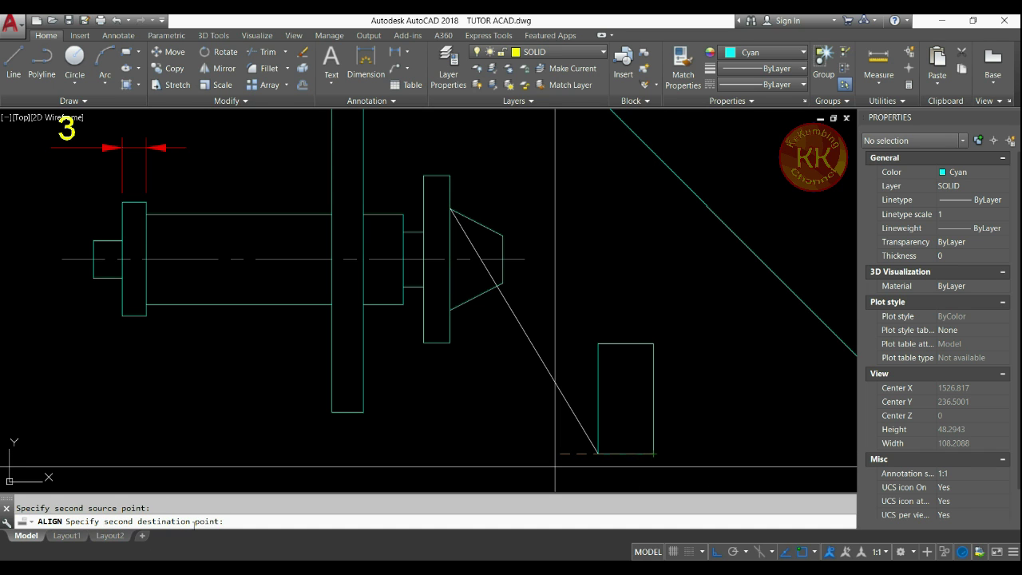
pyautogui.click(503, 235)
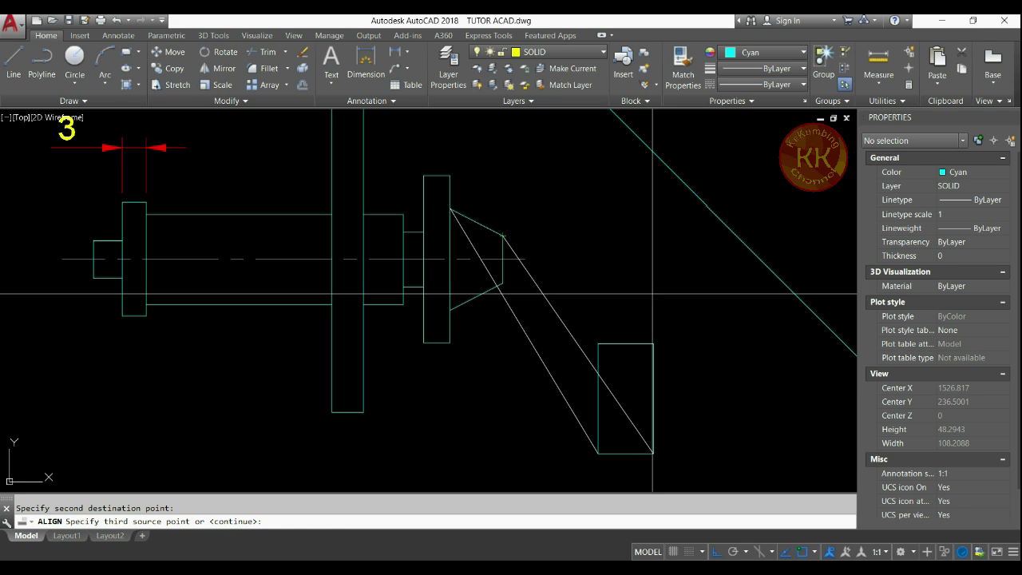
pyautogui.press('Return')
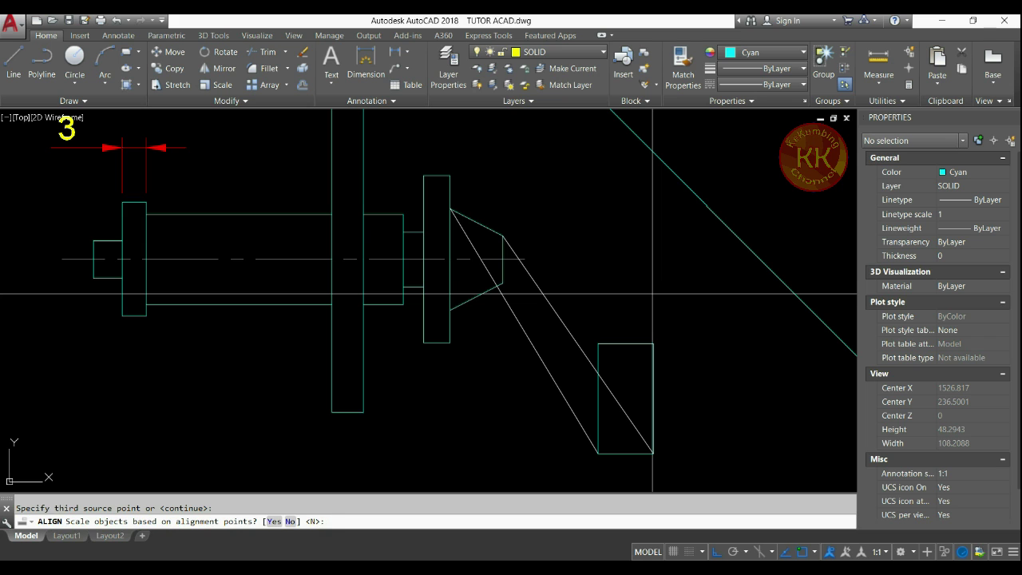
pyautogui.press('Return')
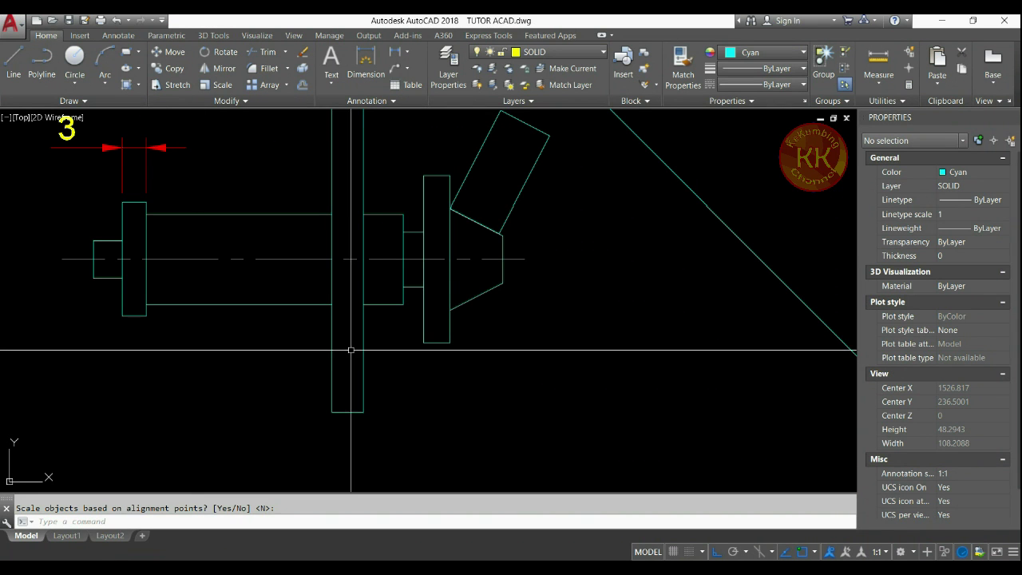
pyautogui.moveTo(366, 356); pyautogui.dragTo(488, 427, button='middle')
pyautogui.moveTo(369, 307); pyautogui.dragTo(381, 285, button='middle')
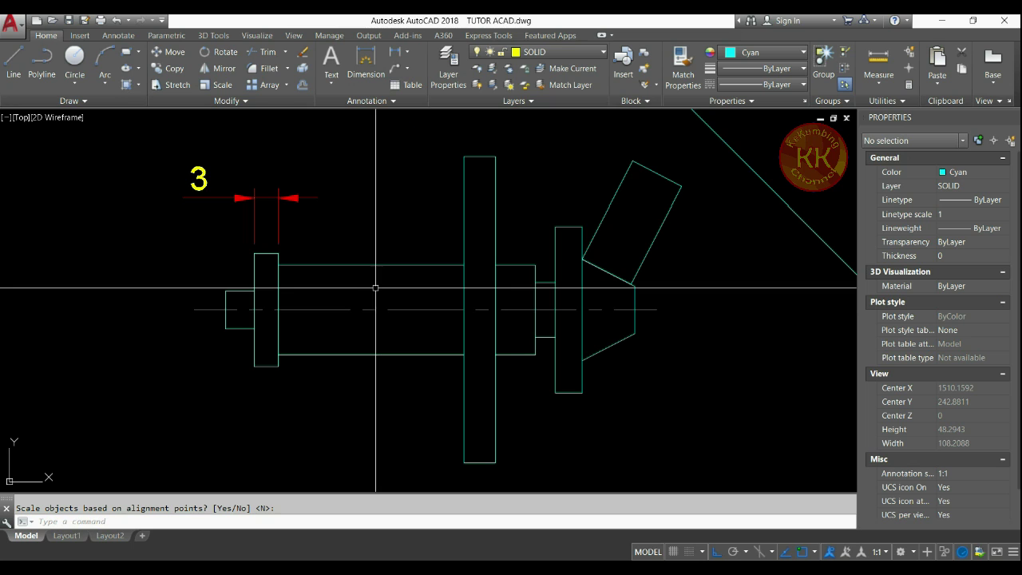
pyautogui.click(61, 101)
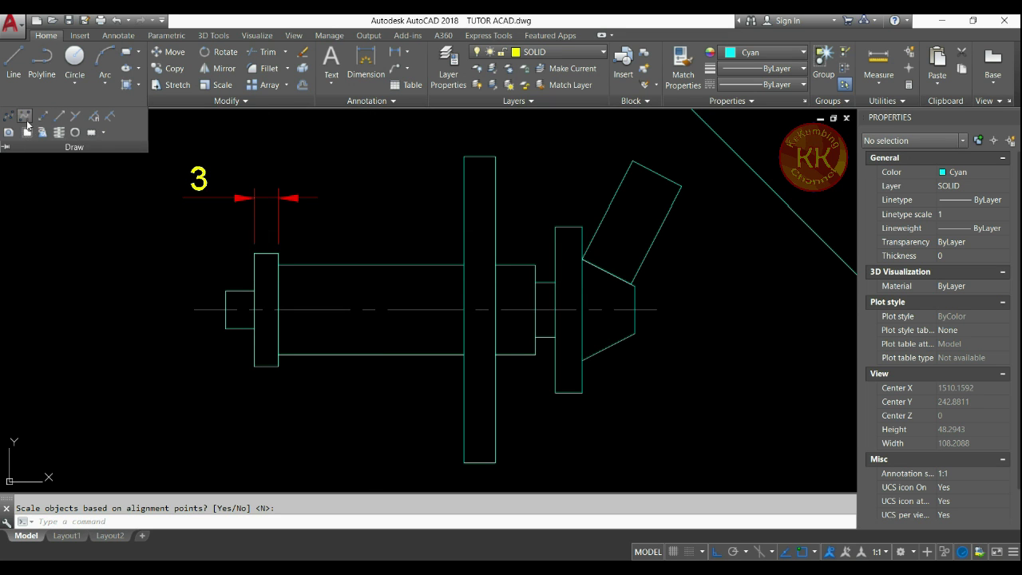
pyautogui.click(194, 101)
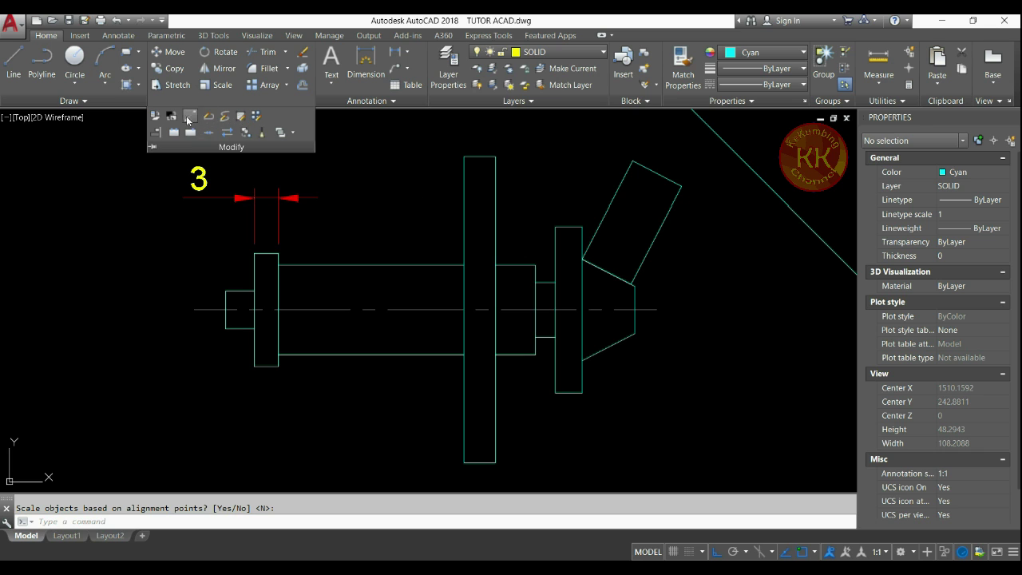
pyautogui.press('Escape')
pyautogui.click(378, 165)
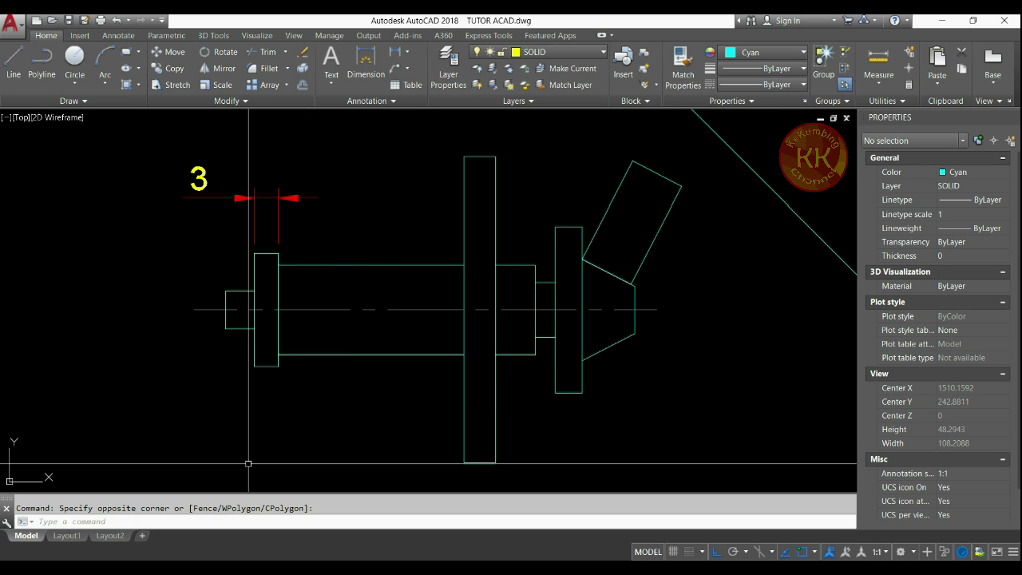
# - Select the end stub's outline lines one by one to check whether they are separate objects, and clear the selection
pyautogui.click(239, 336)
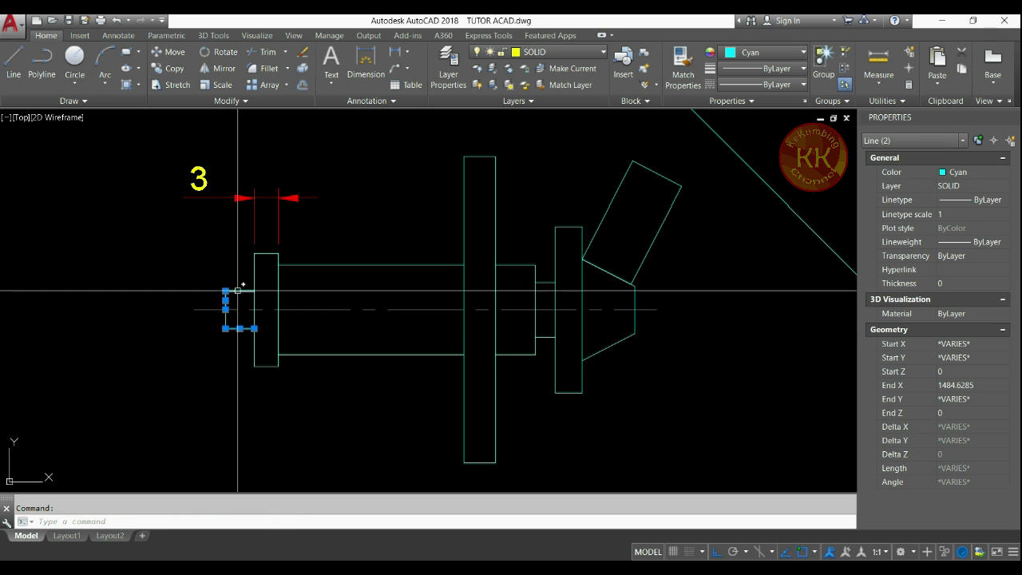
pyautogui.click(240, 283)
pyautogui.click(225, 318)
pyautogui.click(214, 318)
pyautogui.click(208, 318)
pyautogui.scroll(4, 206, 318)
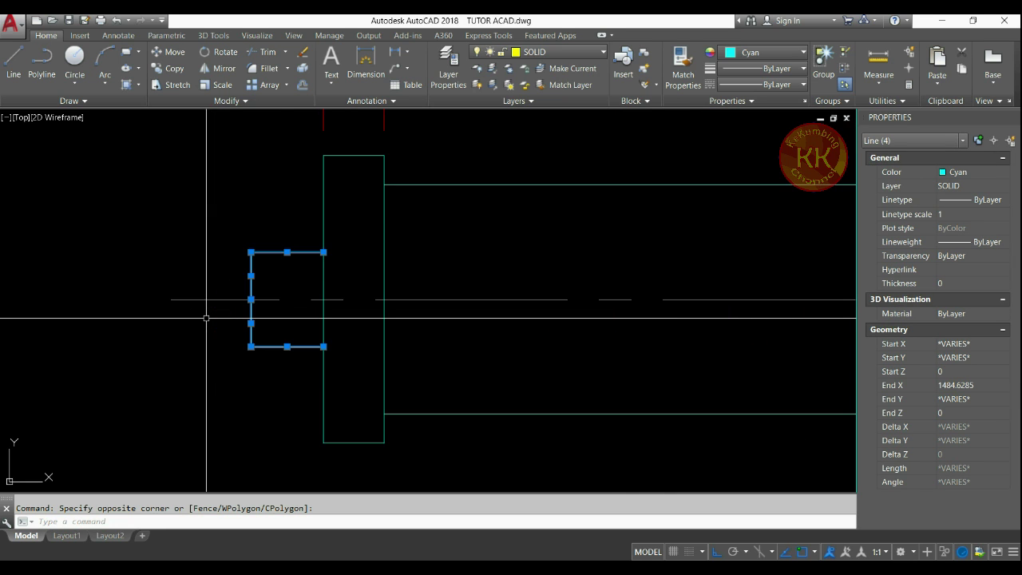
pyautogui.press('Escape')
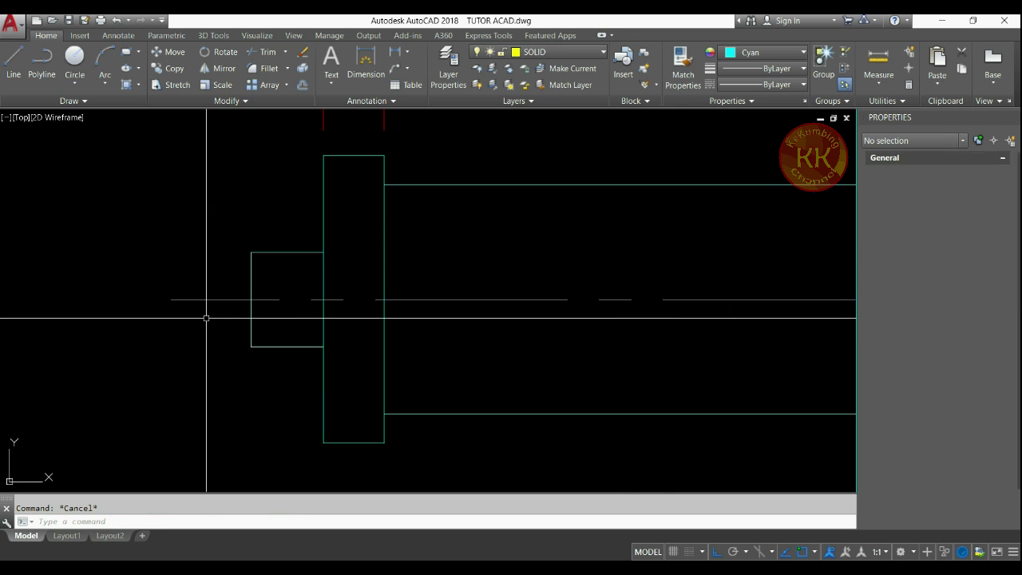
# - Join the end stub's outline lines into a single polyline, and check the joined object by selecting it
pyautogui.click(227, 103)
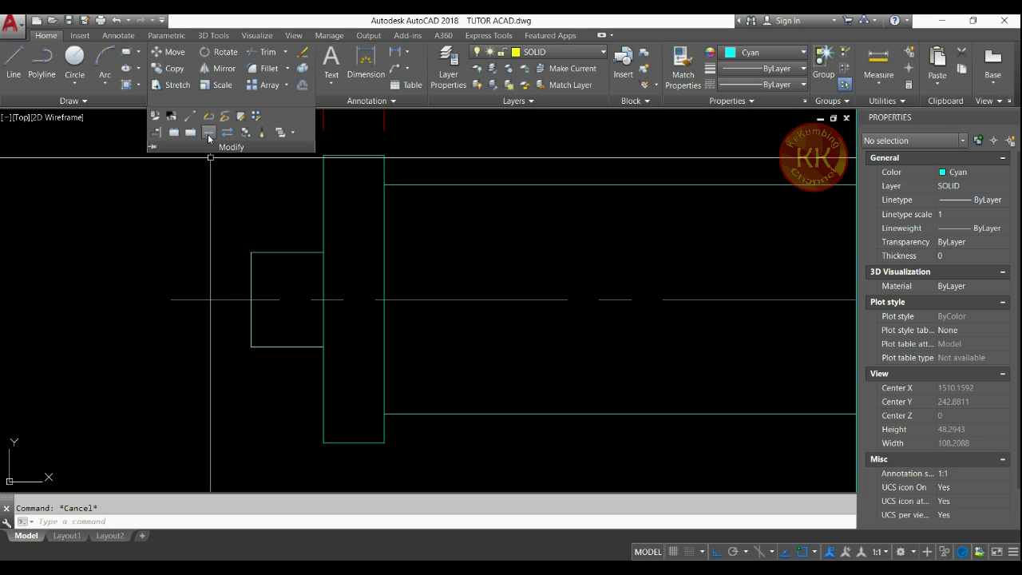
pyautogui.write('b')
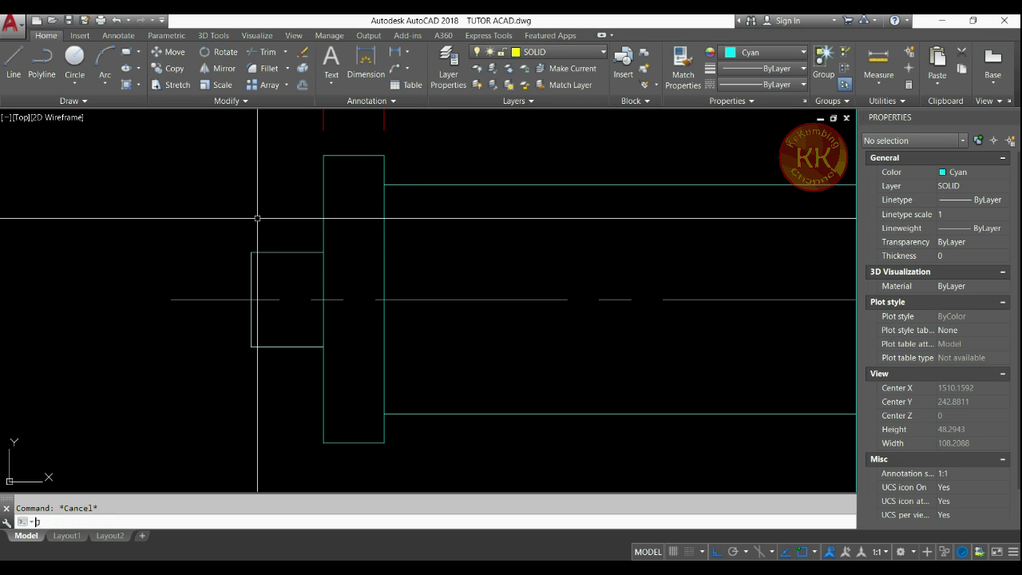
pyautogui.press('Return')
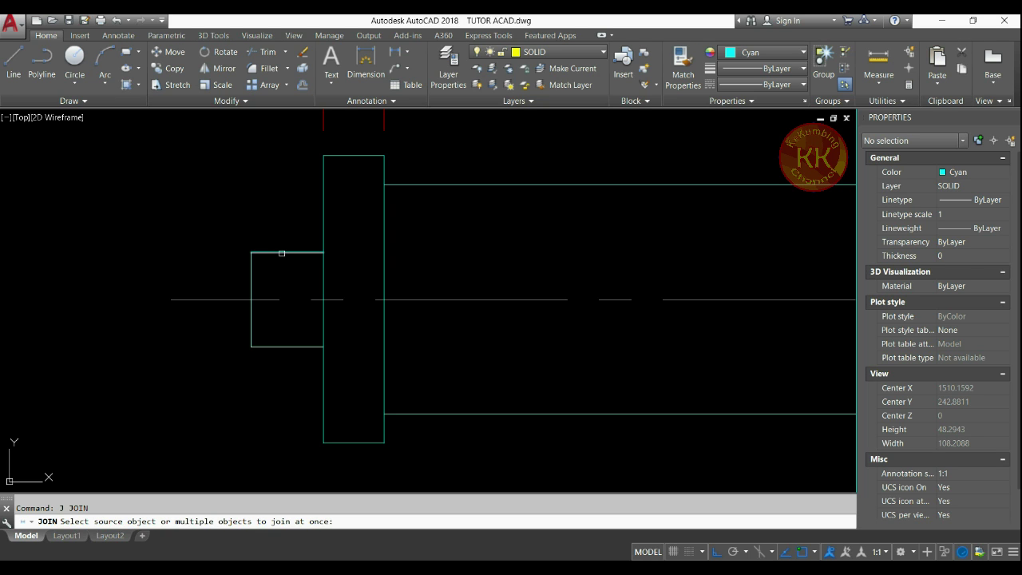
pyautogui.click(281, 253)
pyautogui.click(252, 287)
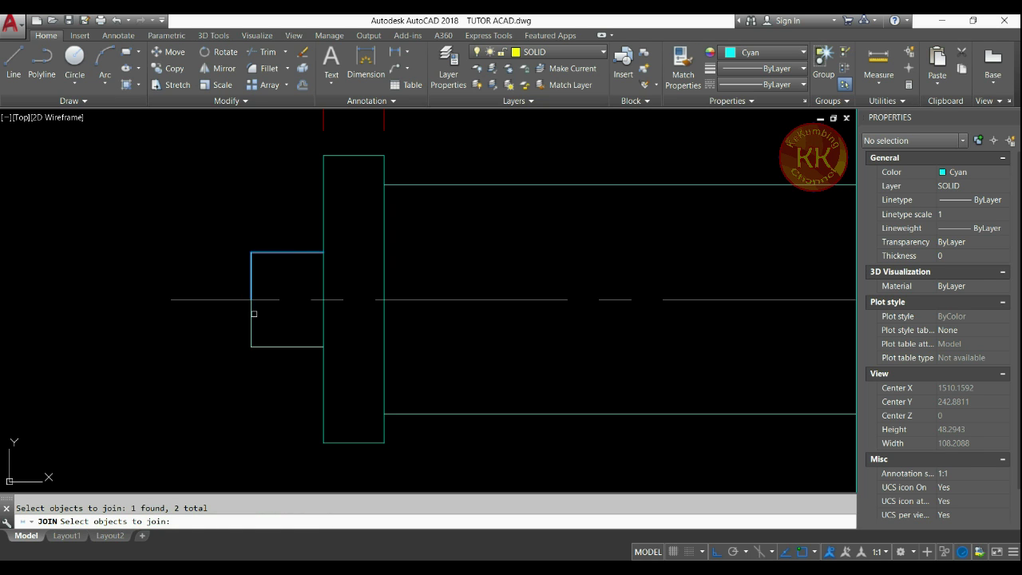
pyautogui.click(277, 345)
pyautogui.press('Return')
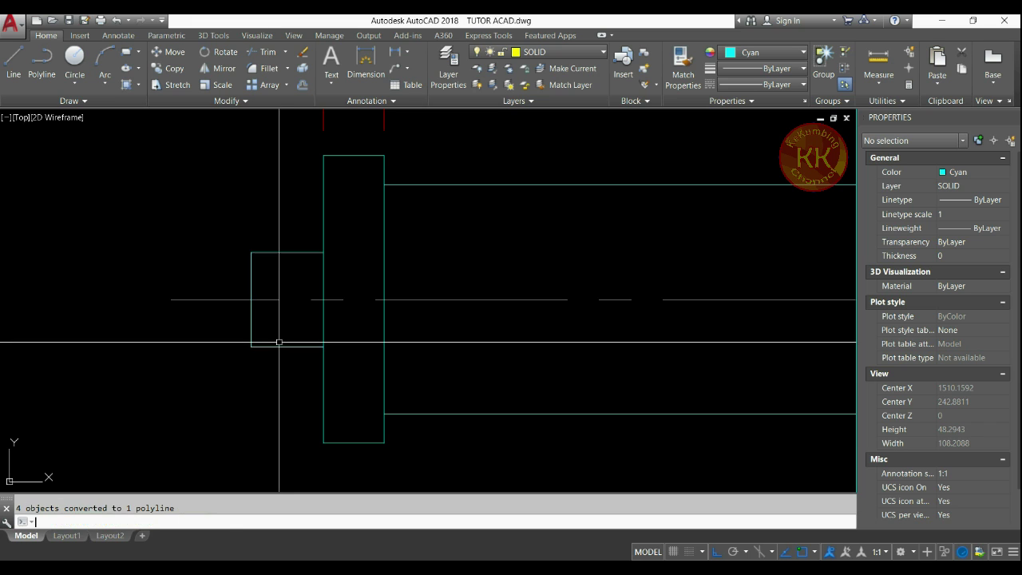
pyautogui.click(281, 347)
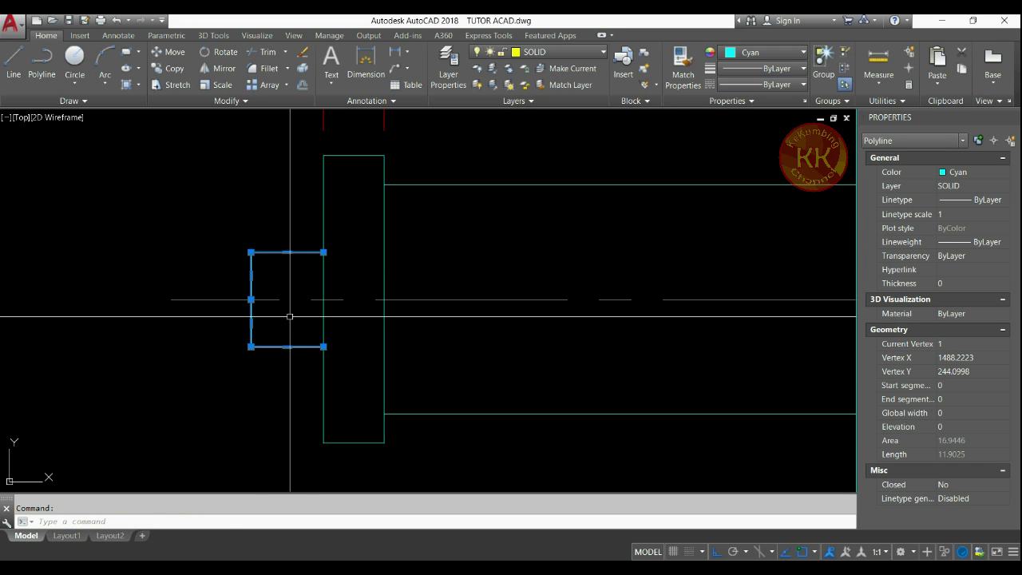
pyautogui.press('Escape')
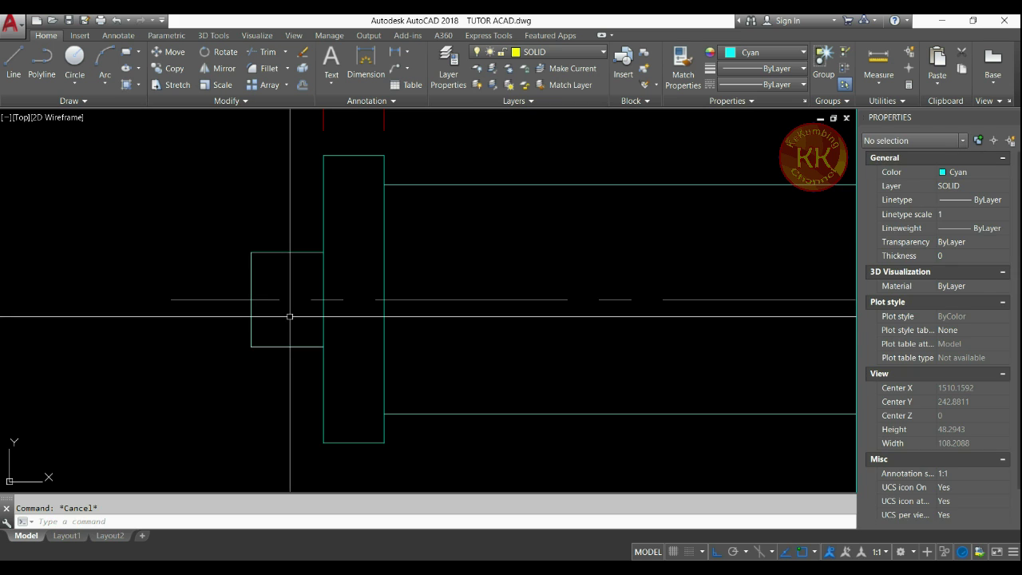
# - Select the upper and lower halves of the small flange's stub-side edge to check whether they are separate lines, and clear the selection
pyautogui.click(322, 229)
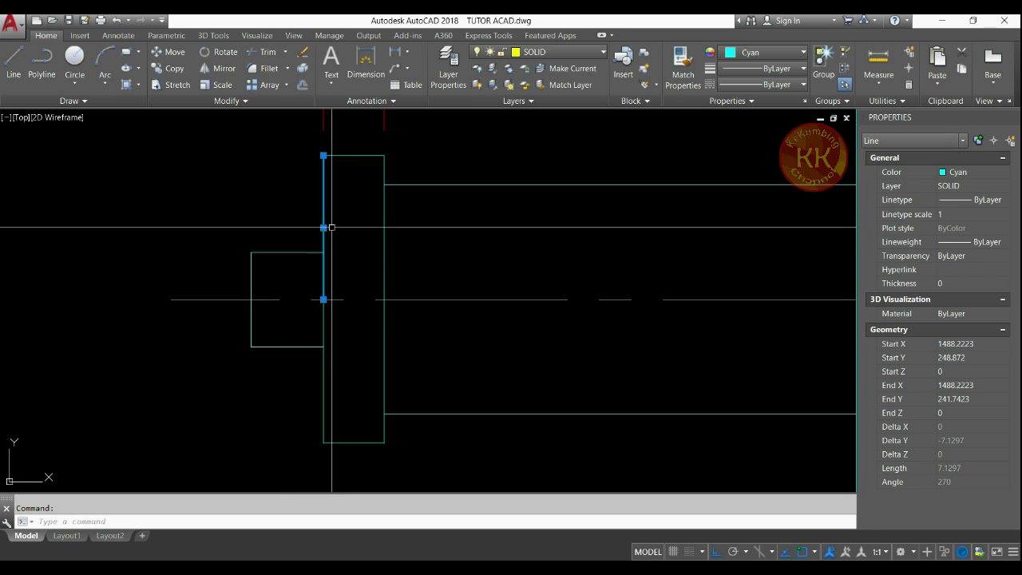
pyautogui.click(324, 331)
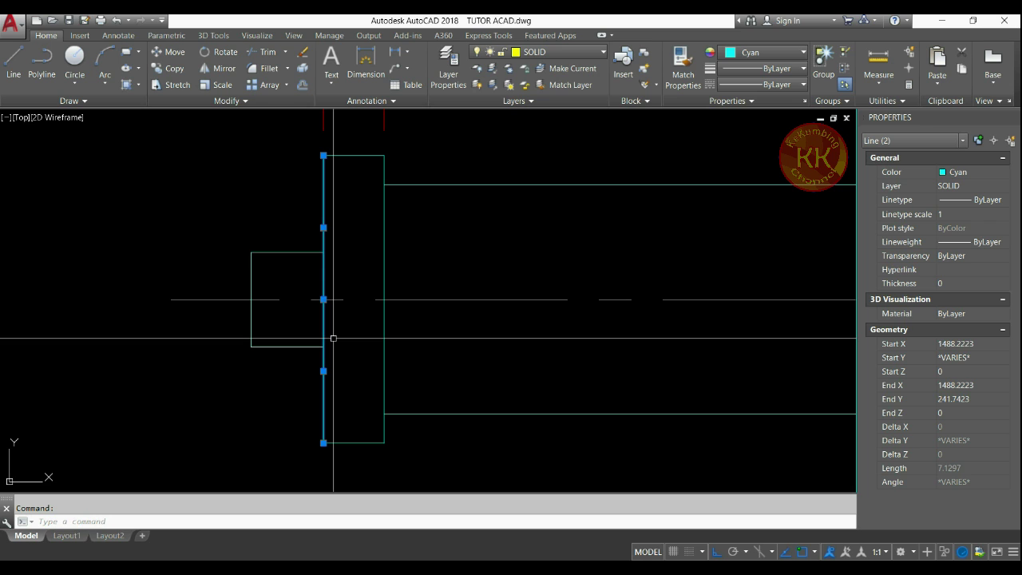
pyautogui.press('Escape')
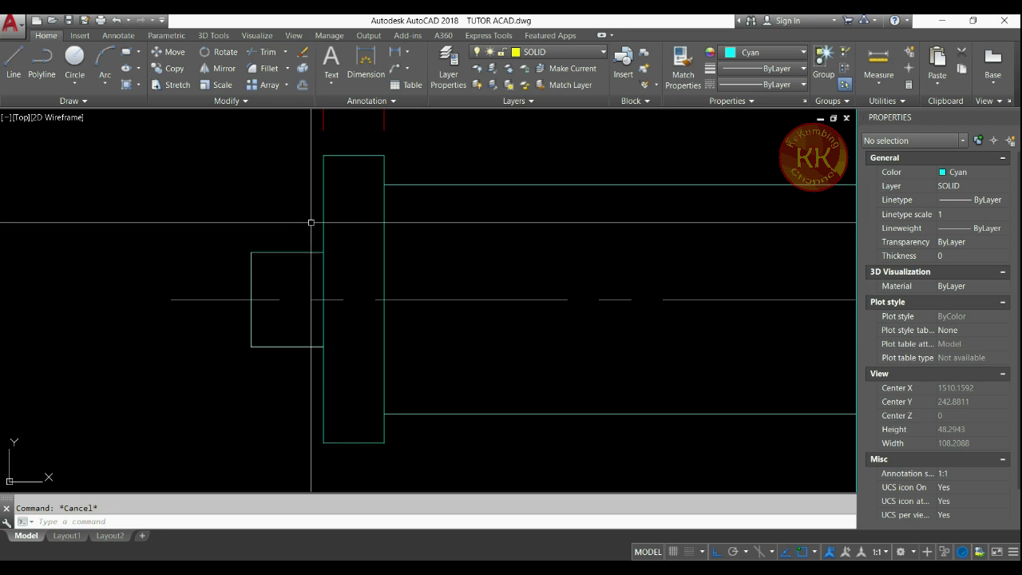
pyautogui.click(325, 212)
pyautogui.click(326, 330)
pyautogui.press('Escape')
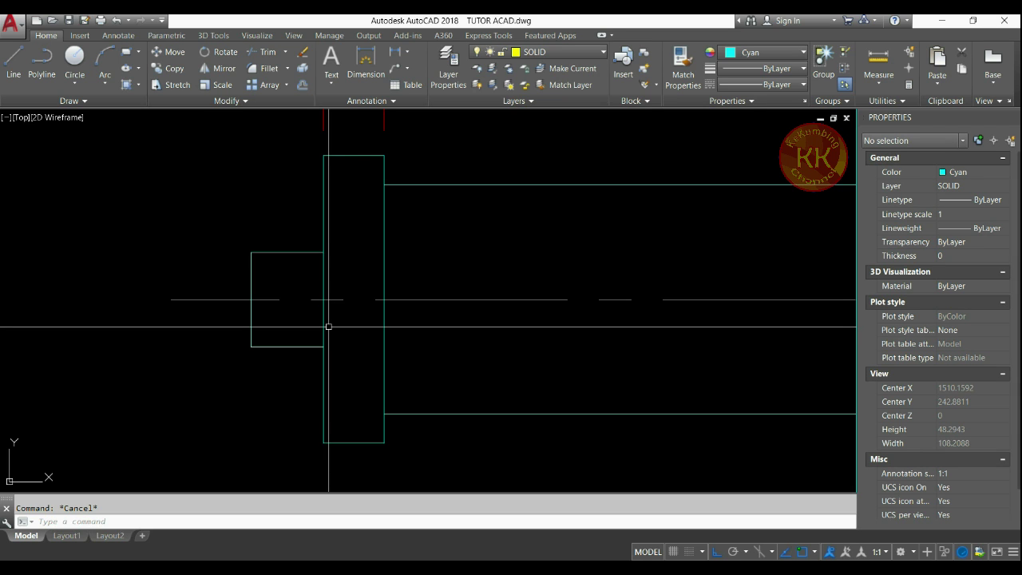
# - Try to join the upper half of the small flange's stub-side edge with the end stub's polyline, and check both objects by selecting them
pyautogui.write('j')
pyautogui.press('Return')
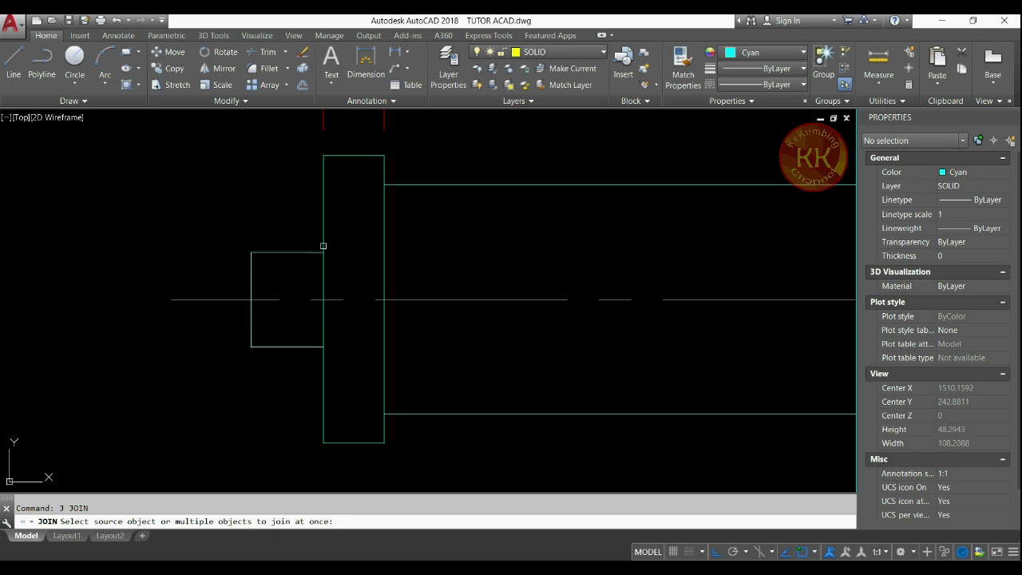
pyautogui.click(323, 237)
pyautogui.click(316, 253)
pyautogui.press('Return')
pyautogui.click(314, 255)
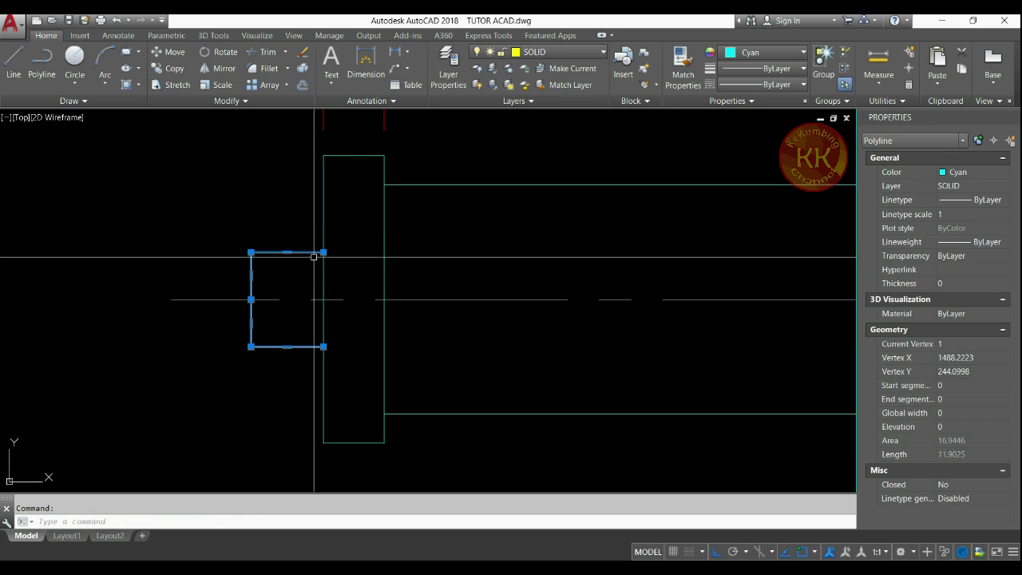
pyautogui.press('Escape')
pyautogui.click(324, 267)
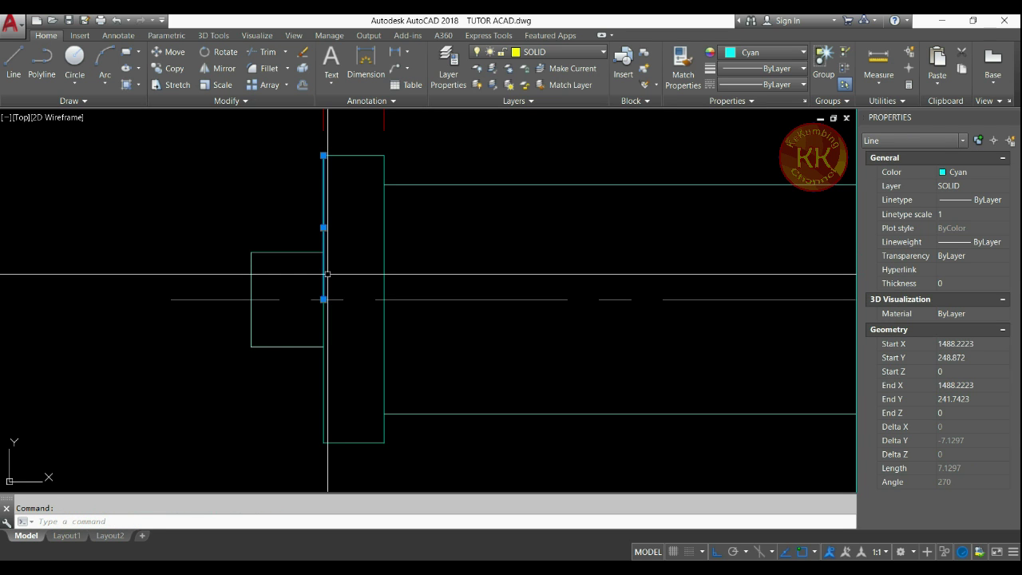
pyautogui.press('Escape')
# - Trim the flange edge segment between the stub's upper line and the centerline, using all objects as cutting edges
pyautogui.write('tr')
pyautogui.press('Return')
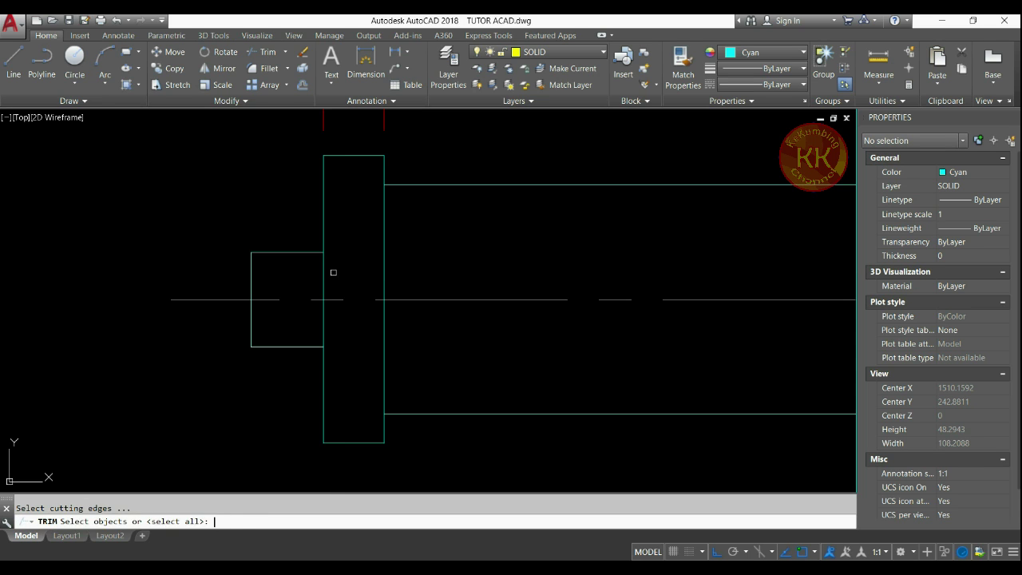
pyautogui.press('Return')
pyautogui.click(323, 272)
pyautogui.press('Return')
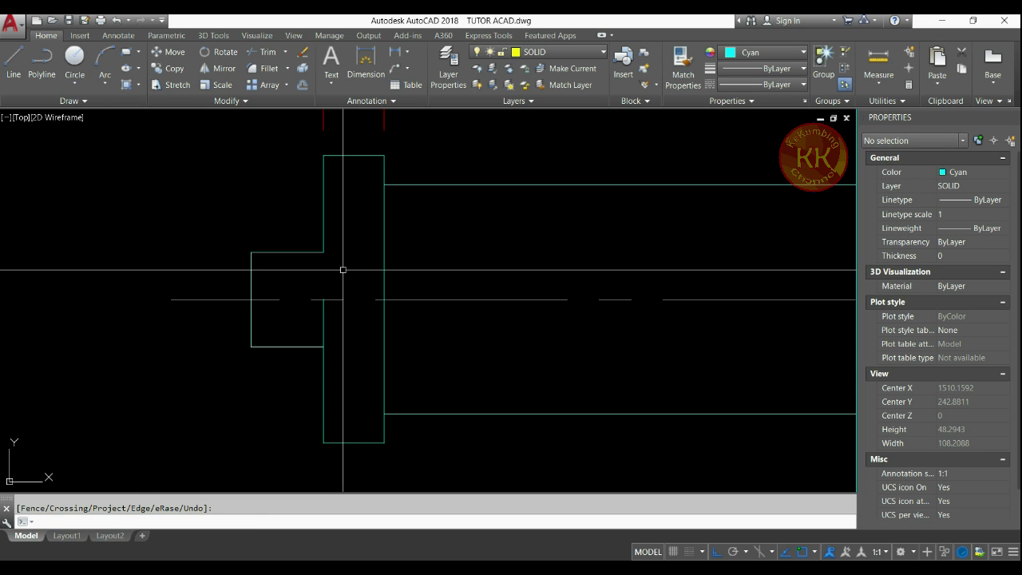
# - Join the trimmed upper flange edge with the end stub's polyline, and check the joined object by selecting it
pyautogui.write('j')
pyautogui.press('Return')
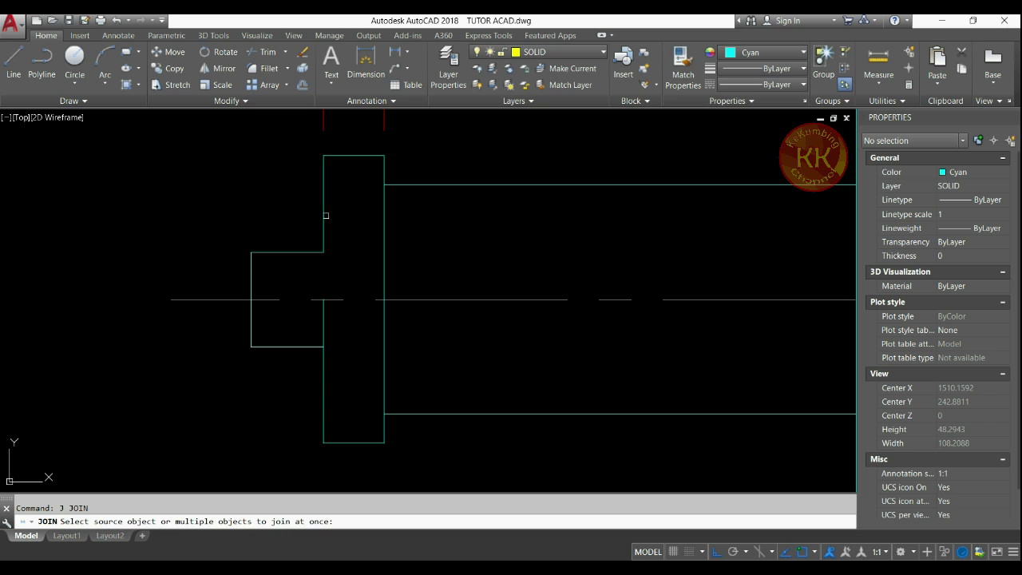
pyautogui.click(324, 221)
pyautogui.click(315, 252)
pyautogui.press('Return')
pyautogui.click(318, 253)
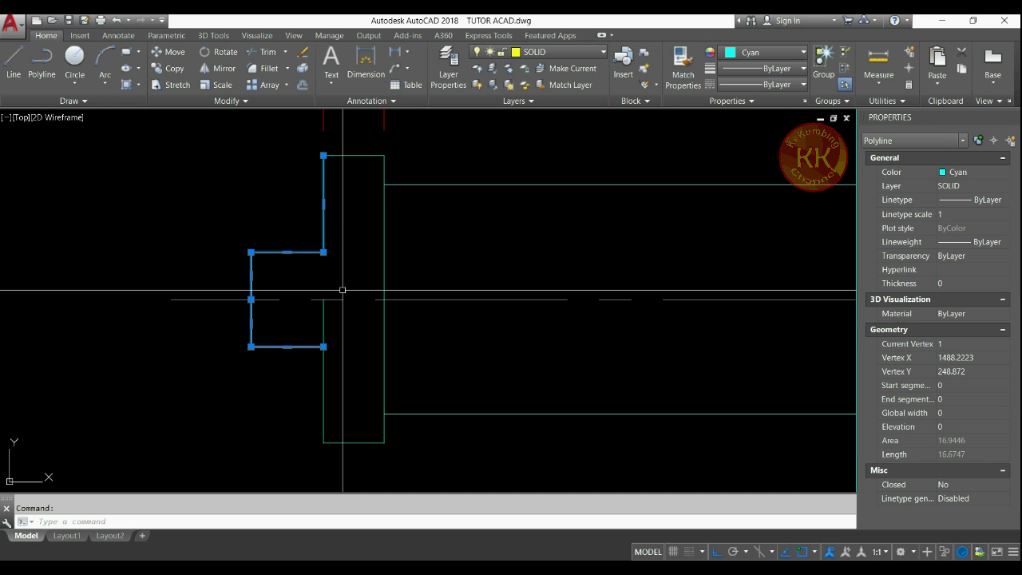
pyautogui.press('Escape')
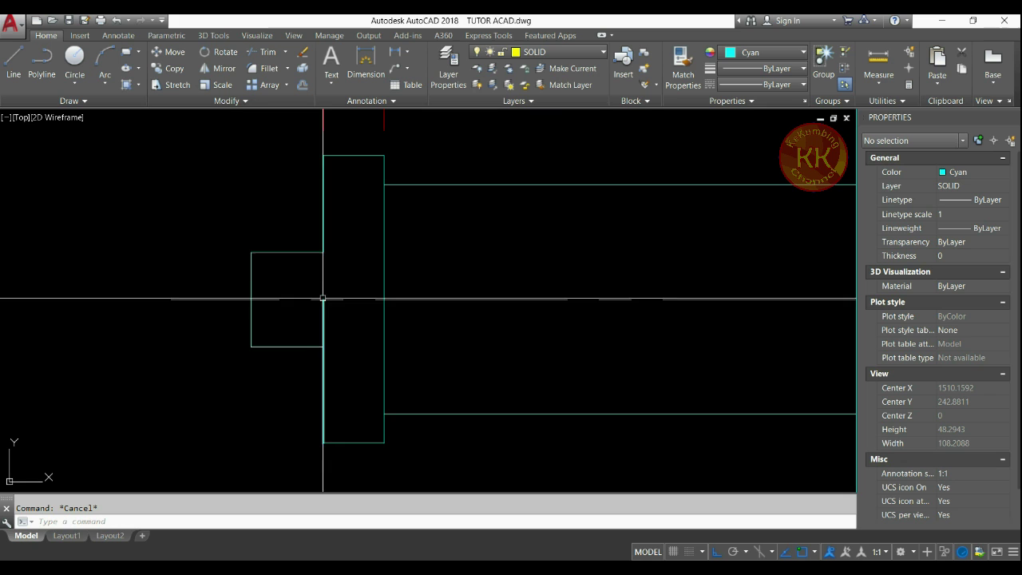
# - Switch to Word to read the list of modify commands, and return to AutoCAD
pyautogui.click(149, 567)
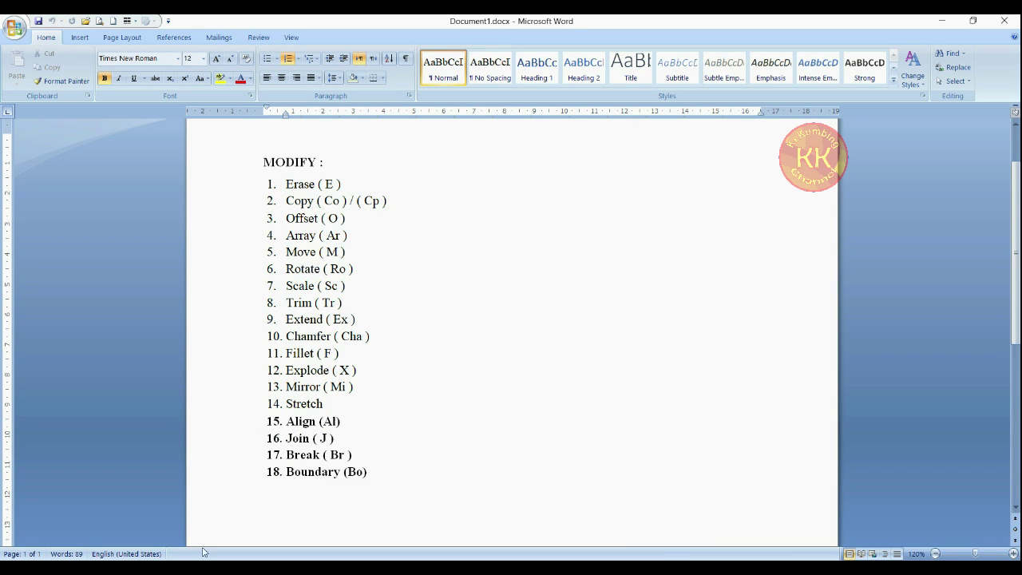
pyautogui.hotkey('alt', 'Tab')
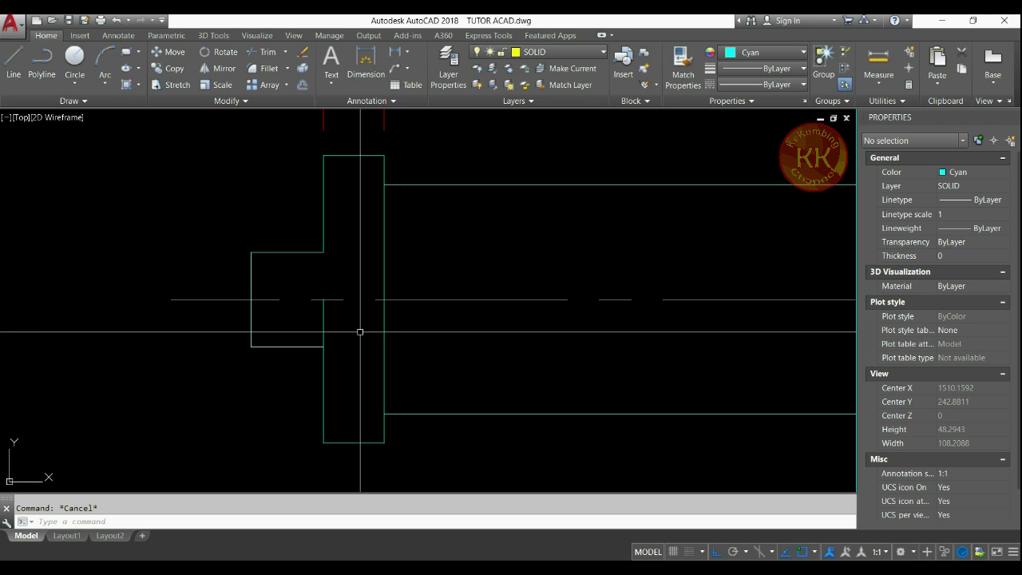
# - Draw a long horizontal line in the empty area beyond the wave curves
pyautogui.scroll(-5, 360, 331)
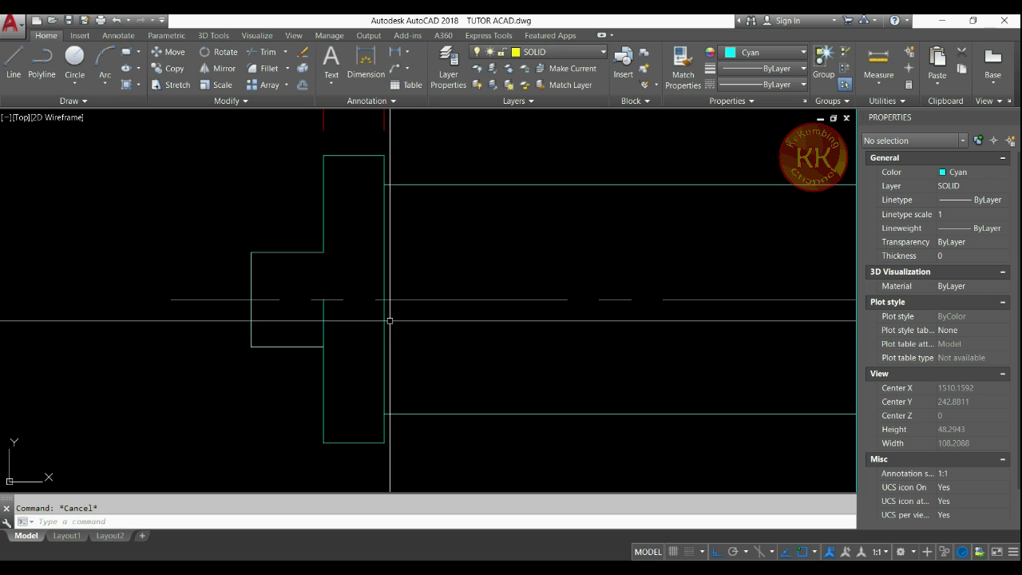
pyautogui.scroll(10, 333, 287)
pyautogui.scroll(-4, 430, 285)
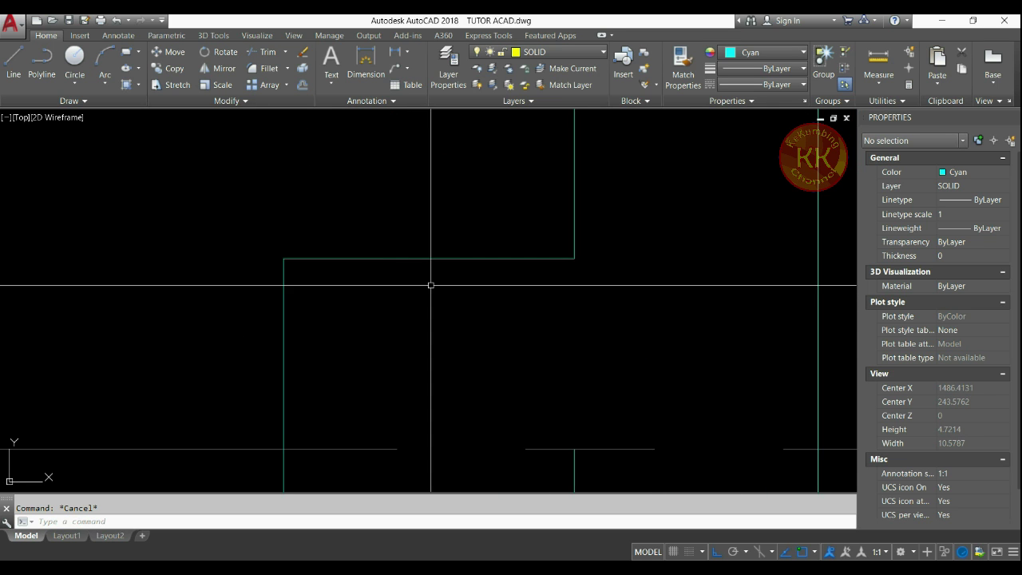
pyautogui.moveTo(501, 304); pyautogui.dragTo(424, 275, button='middle')
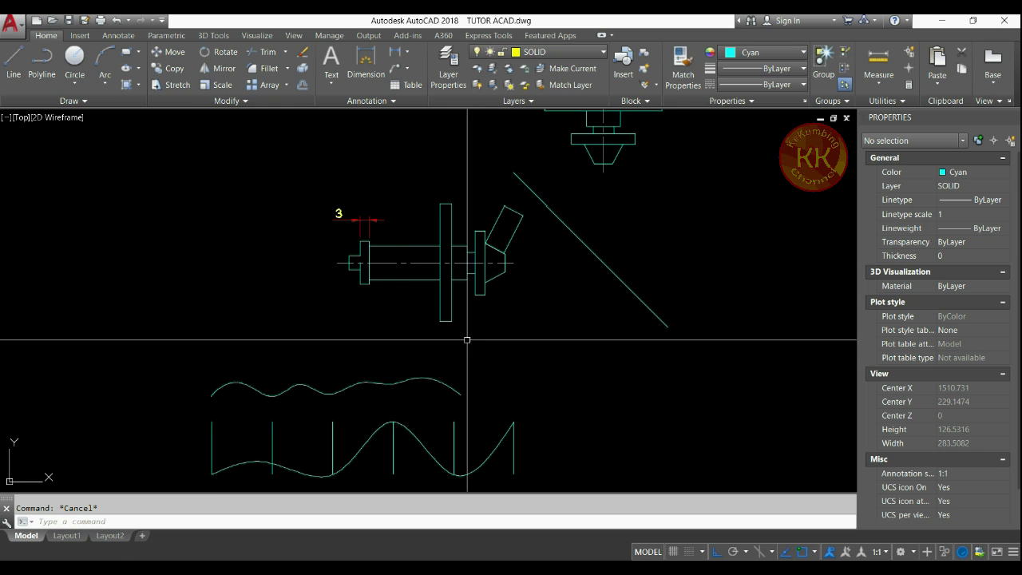
pyautogui.scroll(-5, 407, 282)
pyautogui.scroll(7, 548, 326)
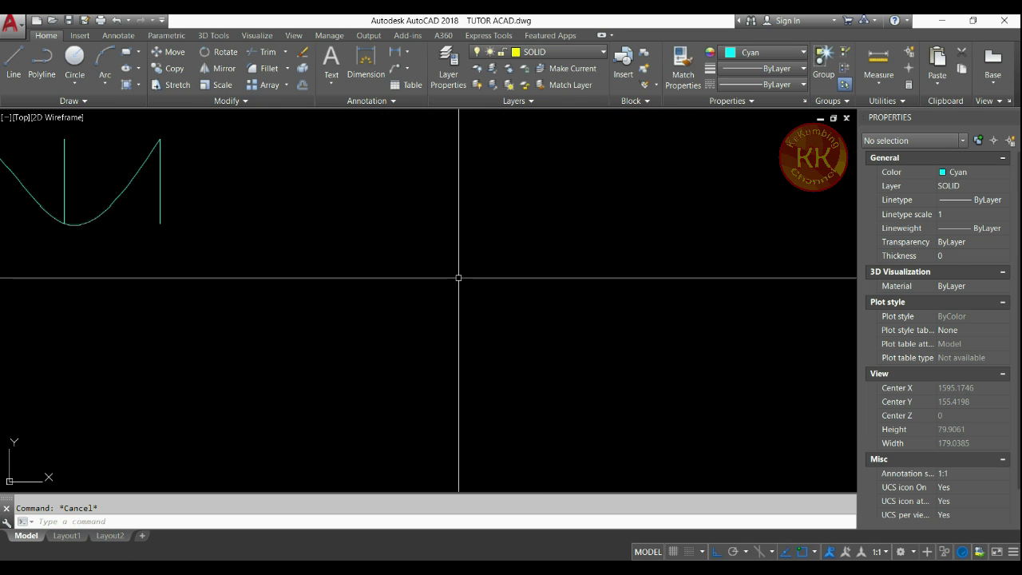
pyautogui.write('l')
pyautogui.press('Return')
pyautogui.click(354, 216)
pyautogui.click(619, 243)
pyautogui.scroll(4, 475, 187)
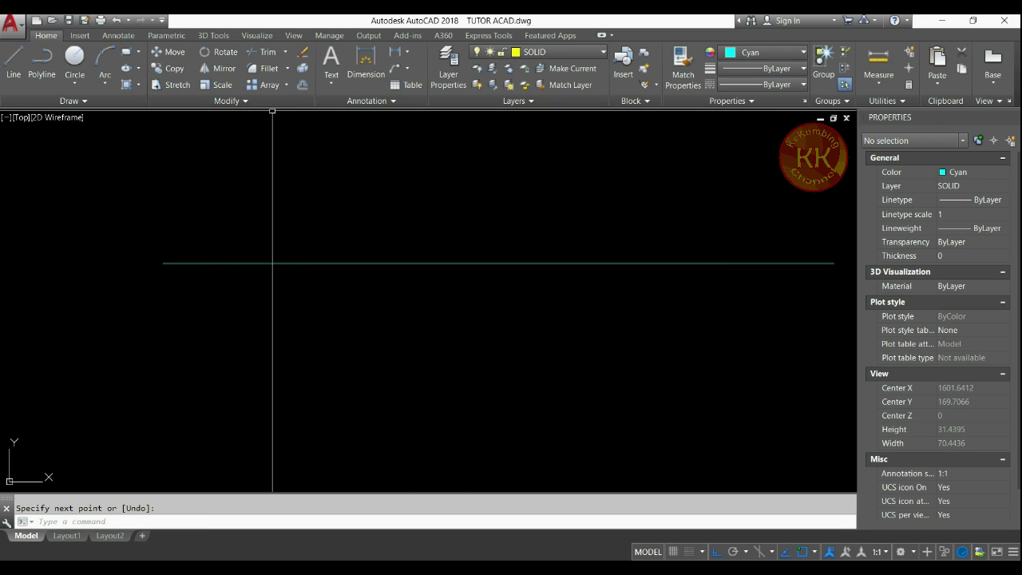
# - Break the horizontal line between two points near its middle to make a gap
pyautogui.click(232, 100)
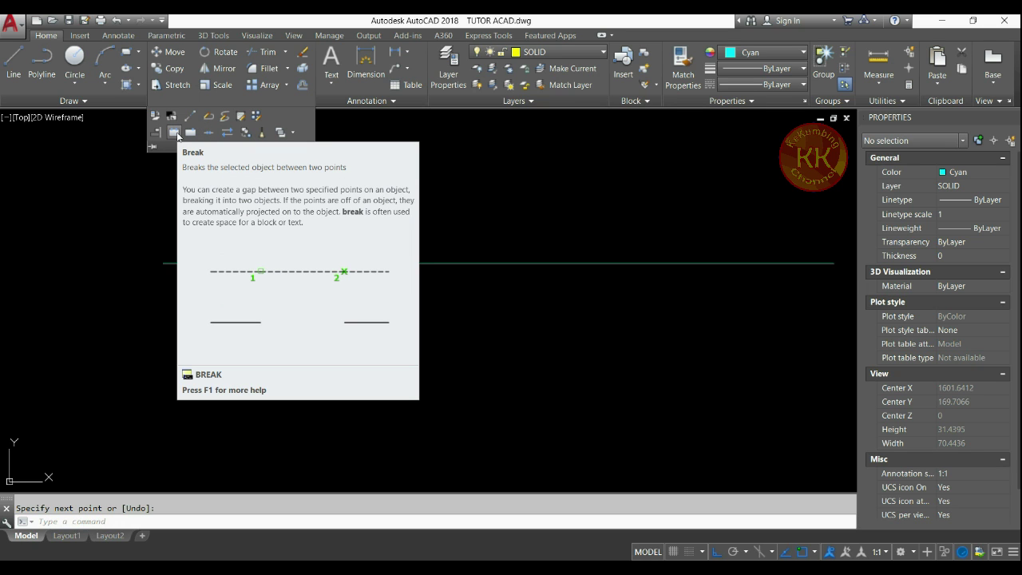
pyautogui.click(175, 133)
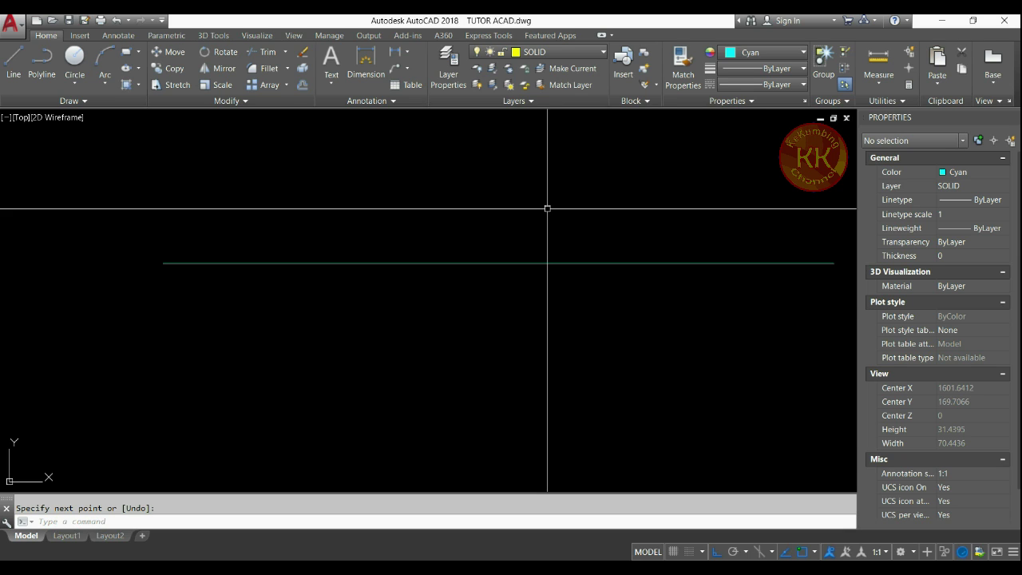
pyautogui.write('br')
pyautogui.press('Return')
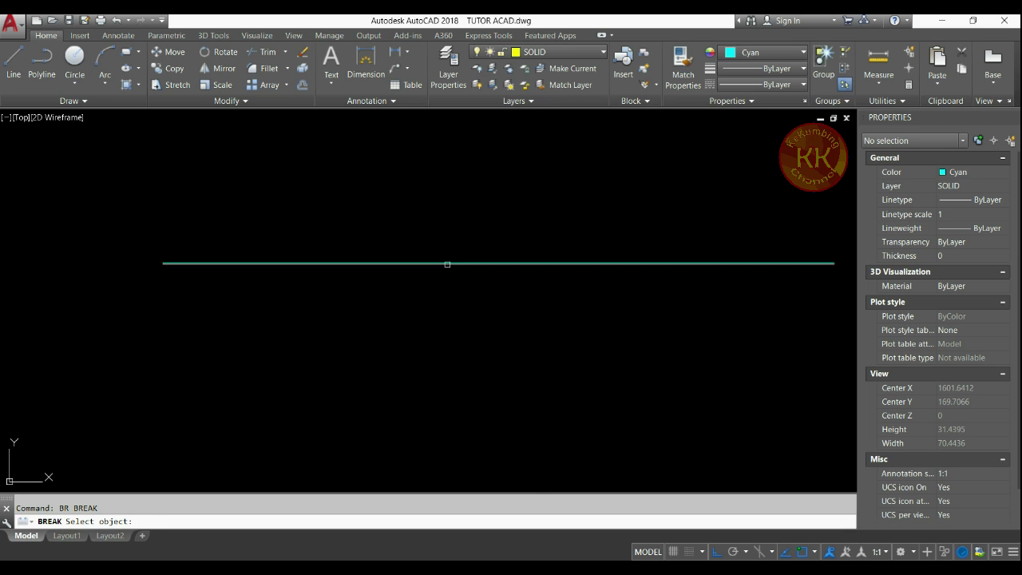
pyautogui.click(448, 262)
pyautogui.click(498, 262)
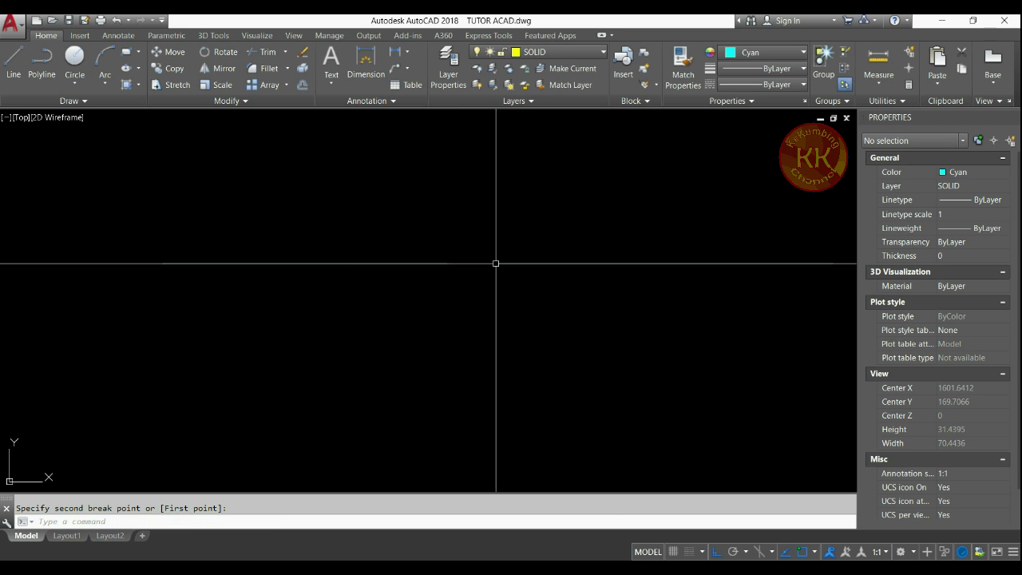
# - Break three more short gaps into the line, two in its right-hand piece and one in its left-hand piece
pyautogui.press('Return')
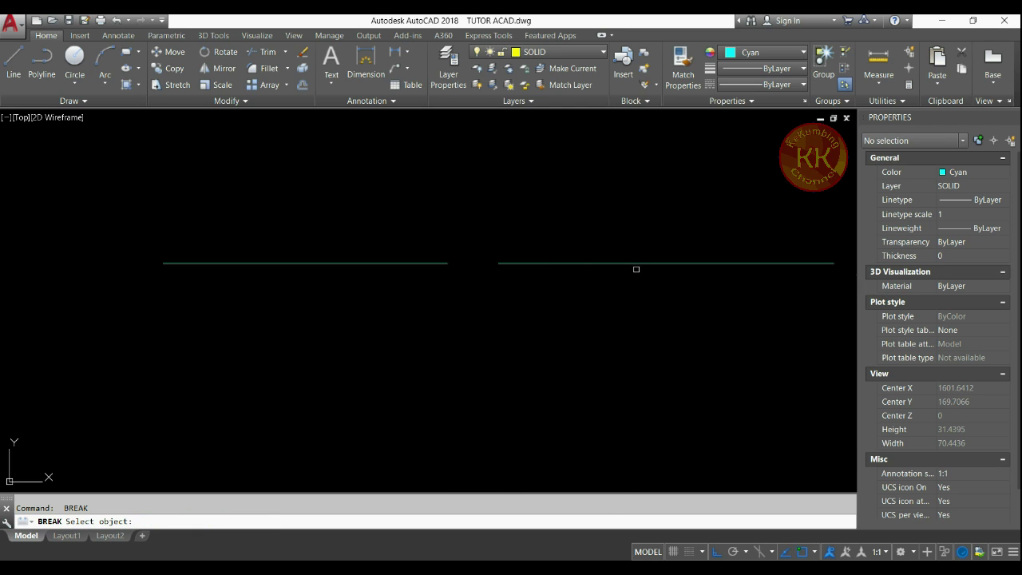
pyautogui.click(639, 263)
pyautogui.click(667, 262)
pyautogui.press('Return')
pyautogui.click(751, 263)
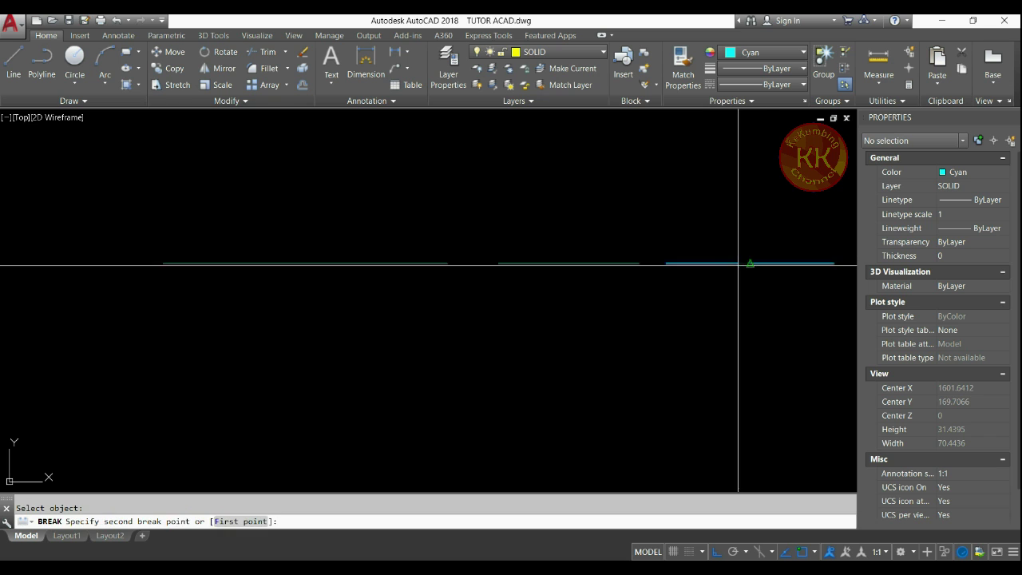
pyautogui.click(739, 263)
pyautogui.press('Return')
pyautogui.click(286, 263)
pyautogui.click(307, 263)
pyautogui.click(411, 263)
pyautogui.press('Escape')
# - Switch to Word, highlight the Align, Join, Break and Boundary entries in the command list, clear the selection, and return to AutoCAD
pyautogui.click(212, 517)
pyautogui.moveTo(240, 430); pyautogui.dragTo(232, 477)
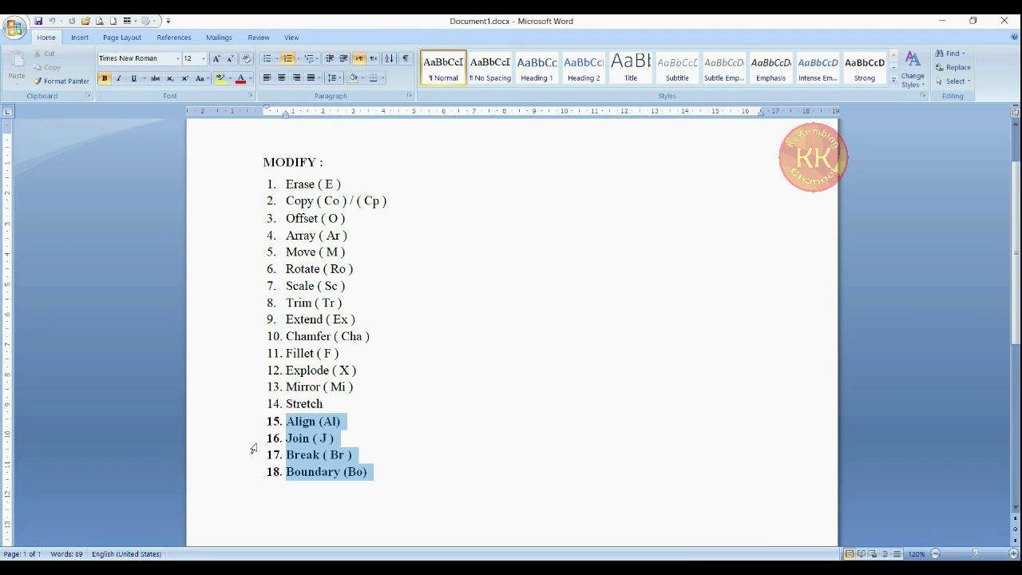
pyautogui.click(375, 449)
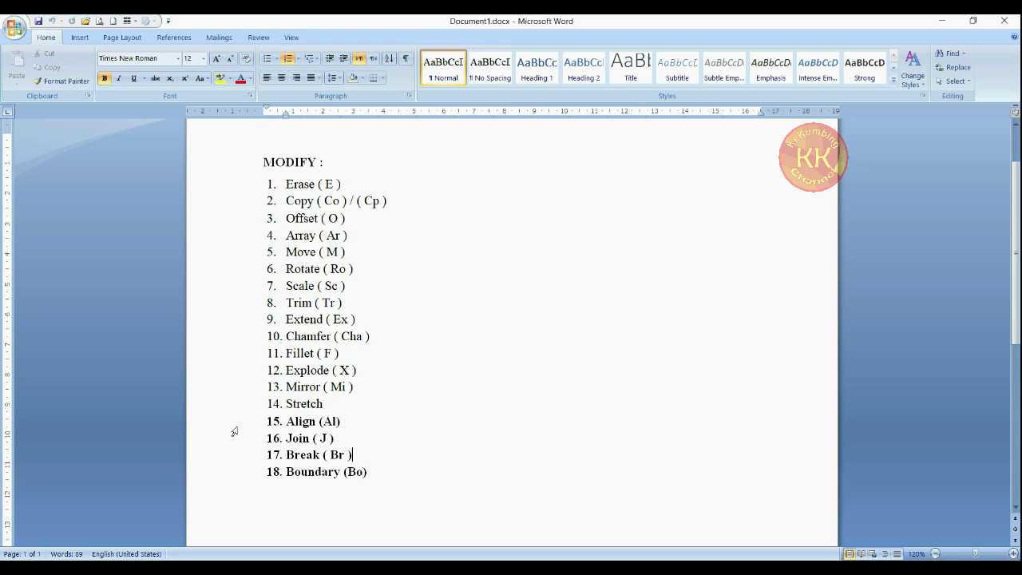
pyautogui.click(384, 473)
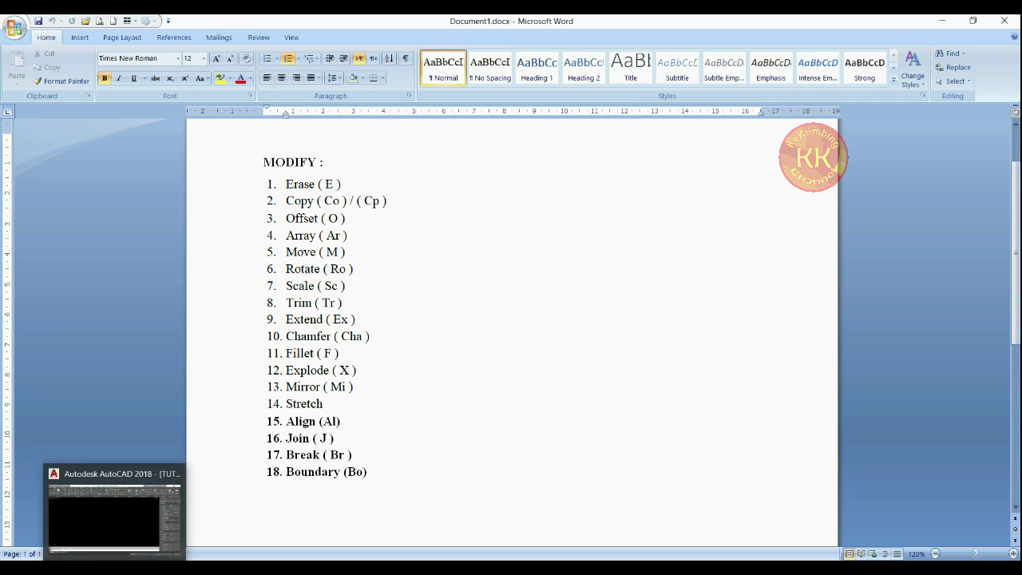
pyautogui.click(114, 515)
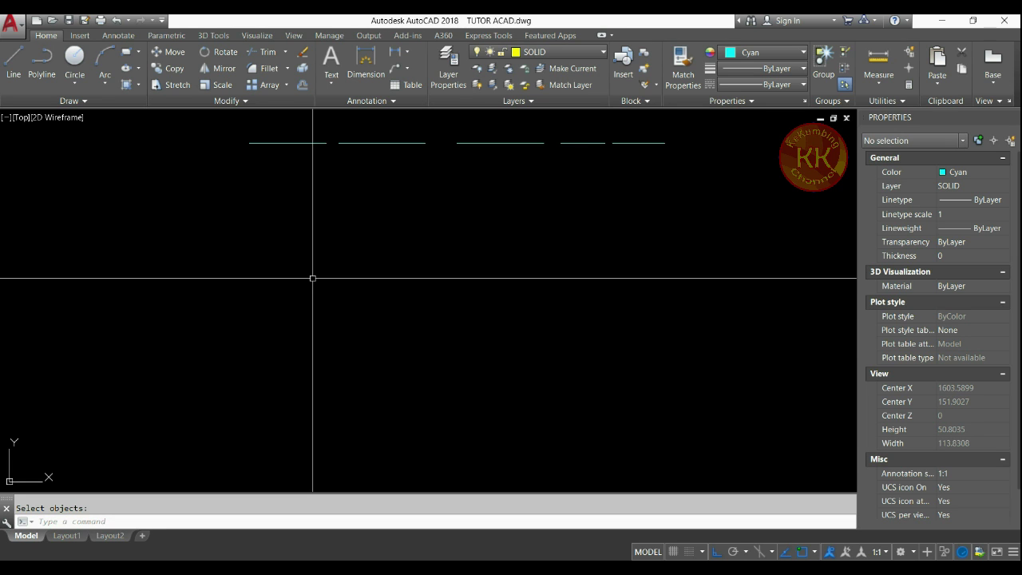
# - Draw a circle of about 9.8 radius below the broken line, and a larger circle overlapping its right-hand side
pyautogui.write('c')
pyautogui.press('Return')
pyautogui.click(322, 278)
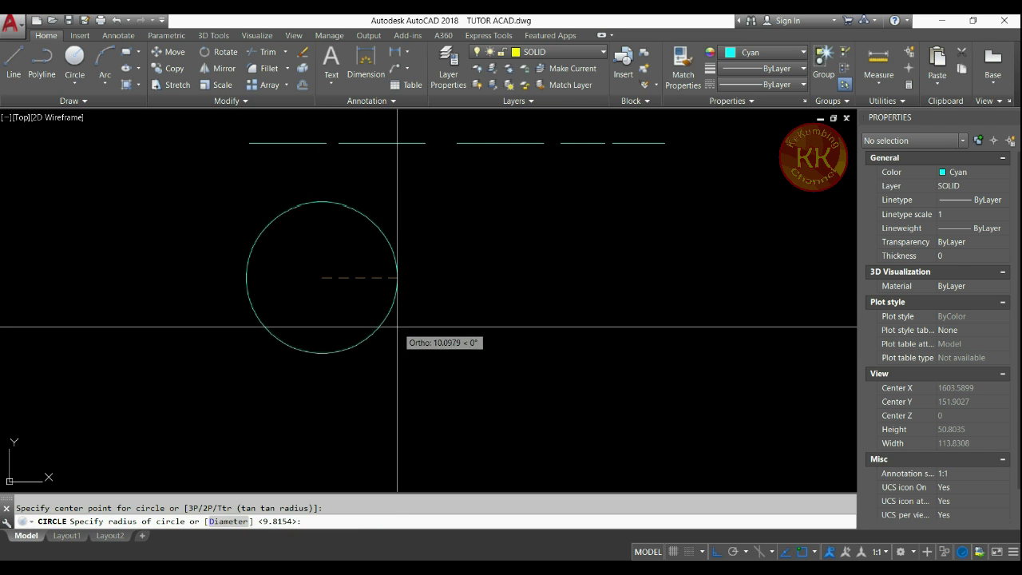
pyautogui.click(396, 278)
pyautogui.press('Return')
pyautogui.click(463, 279)
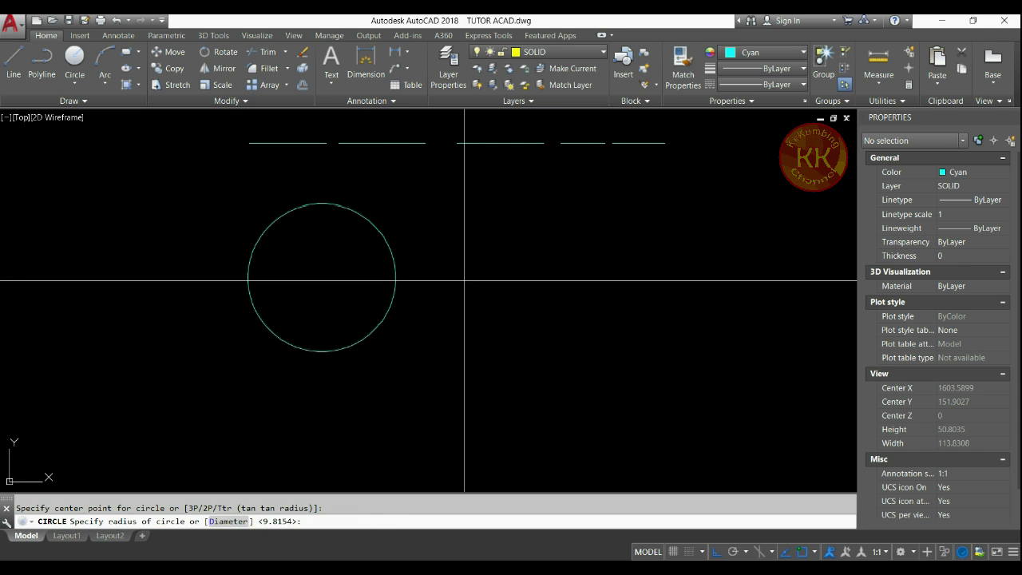
pyautogui.click(583, 330)
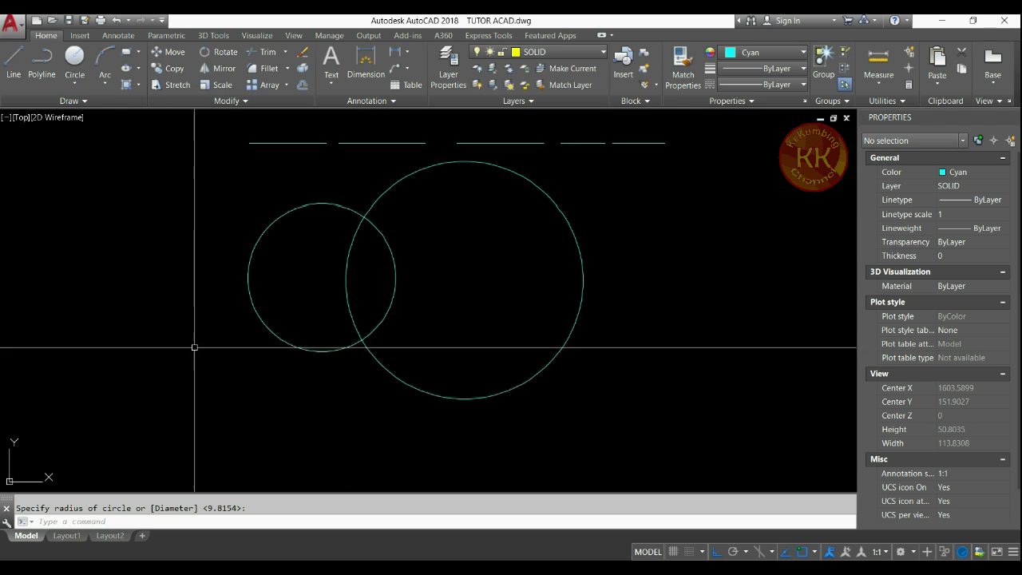
# - Create a polyline boundary from a point picked inside the overlap of the two circles, with island detection on
pyautogui.click(139, 88)
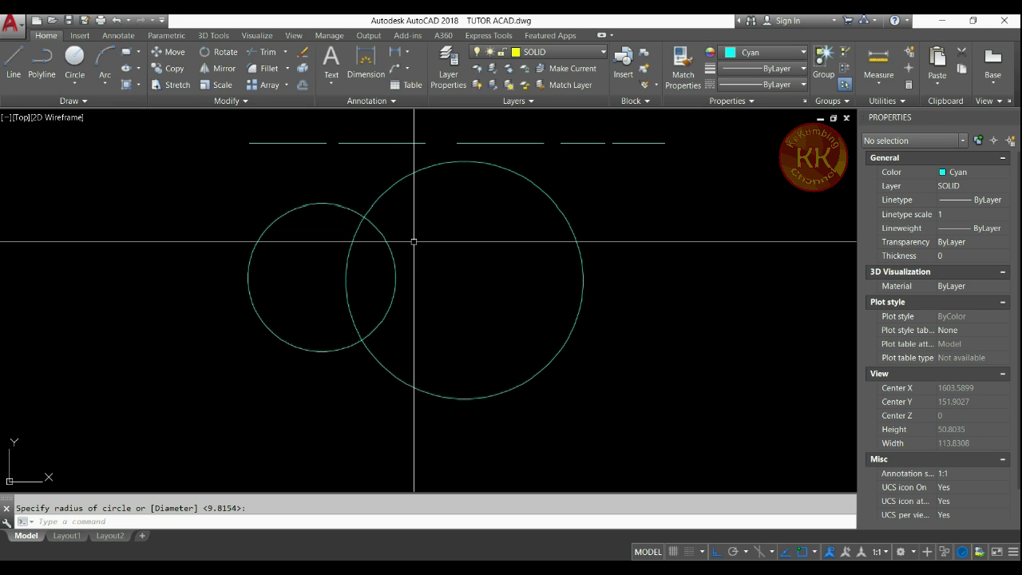
pyautogui.write('BO')
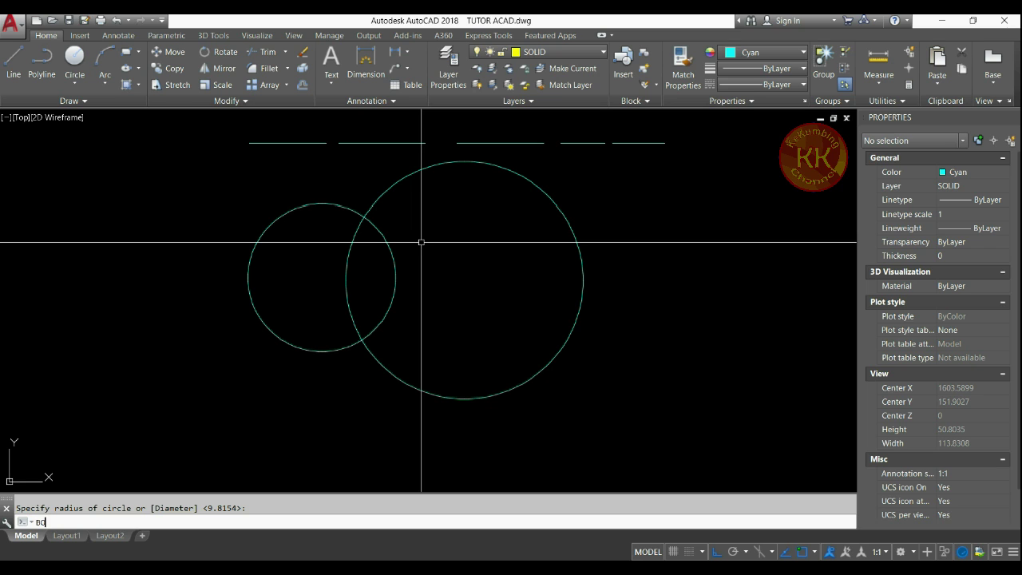
pyautogui.press('Return')
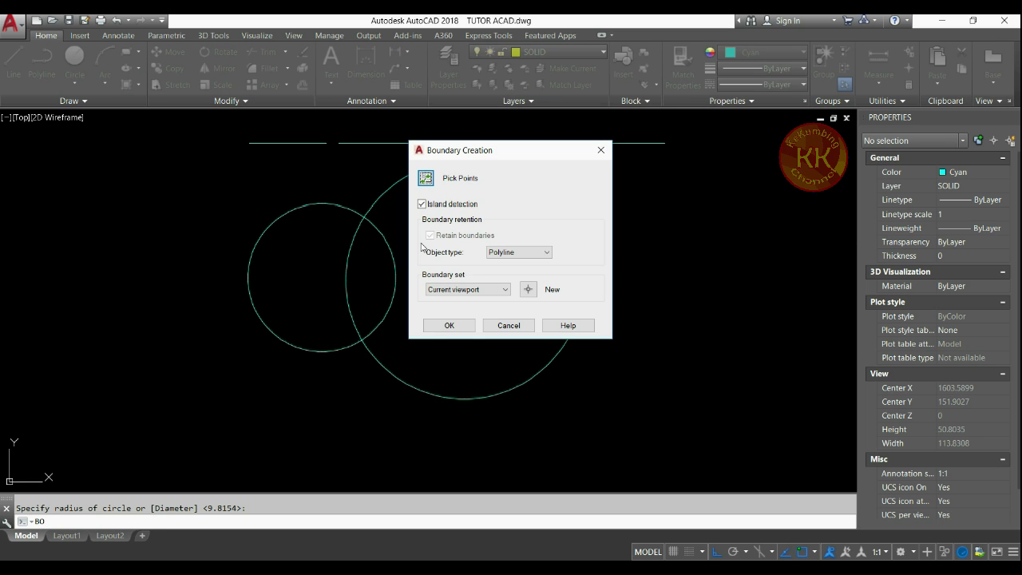
pyautogui.click(426, 178)
pyautogui.click(368, 270)
pyautogui.press('Return')
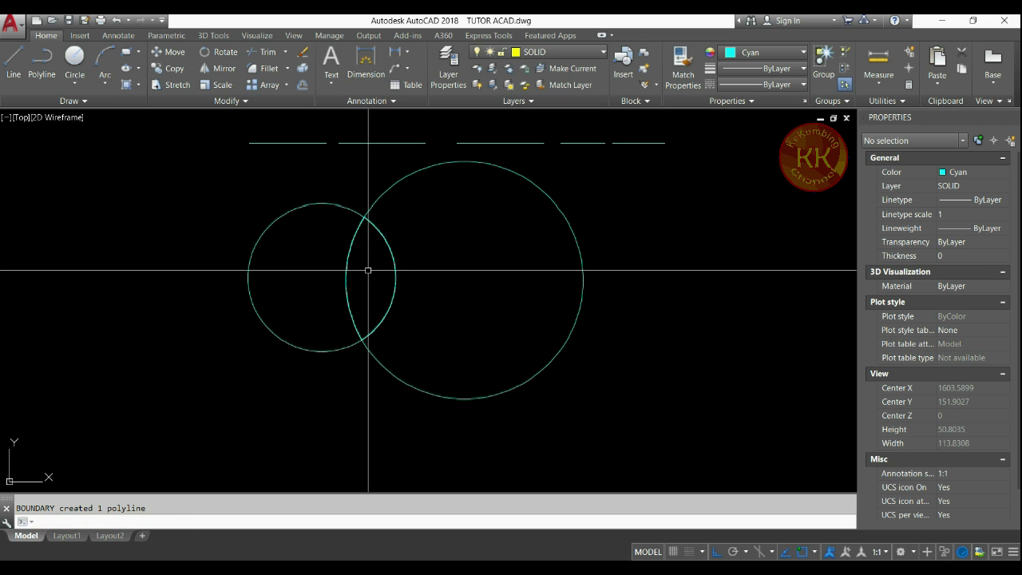
# - Erase both original circles, keeping only the lens-shaped boundary
pyautogui.click(452, 388)
pyautogui.click(443, 397)
pyautogui.click(292, 319)
pyautogui.click(247, 349)
pyautogui.write('e')
pyautogui.press('Return')
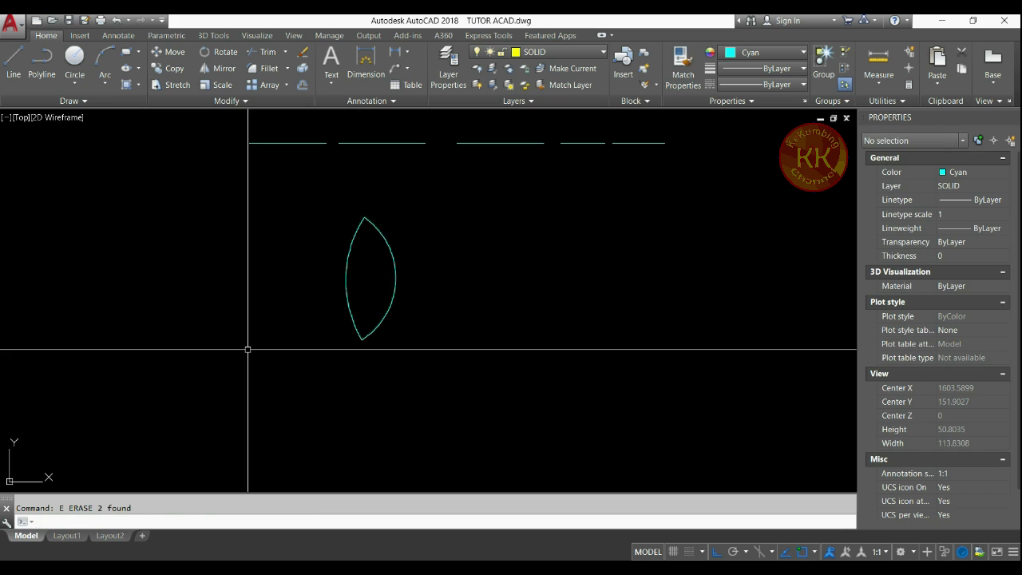